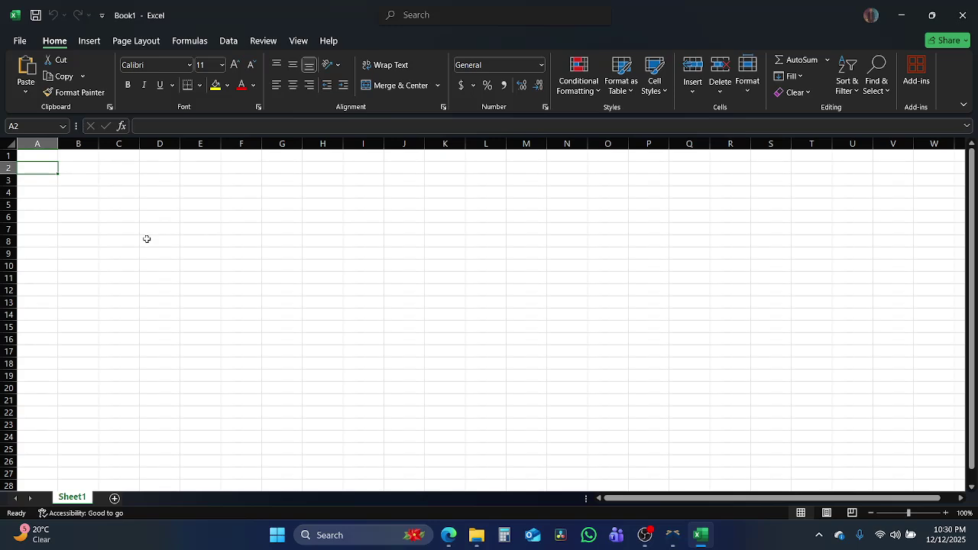
Enter the heading Type in A2 and number the rows below it 1, 2 and 3 in A3:A5.
type("Type")
key("Return")
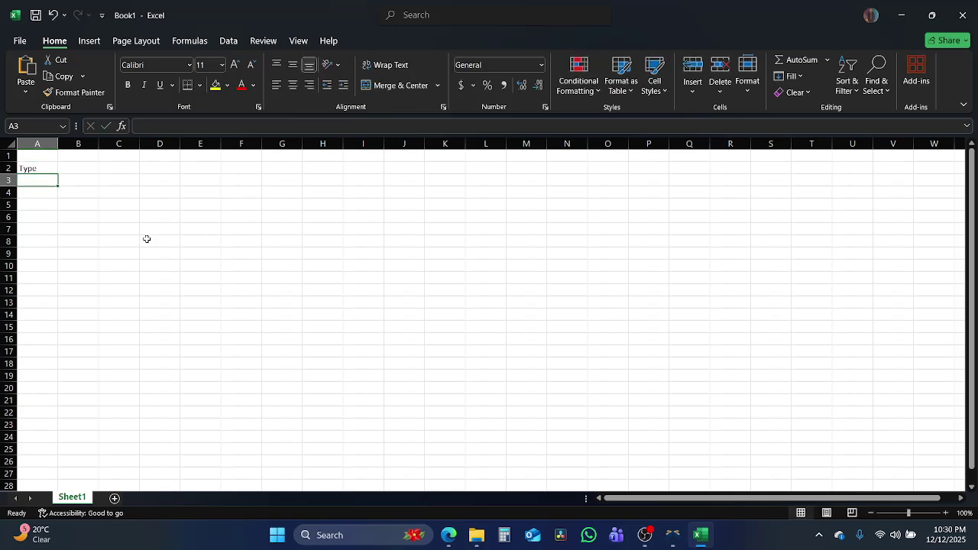
type("1")
key("Return")
type("1")
key("Return")
type("2")
key("Return")
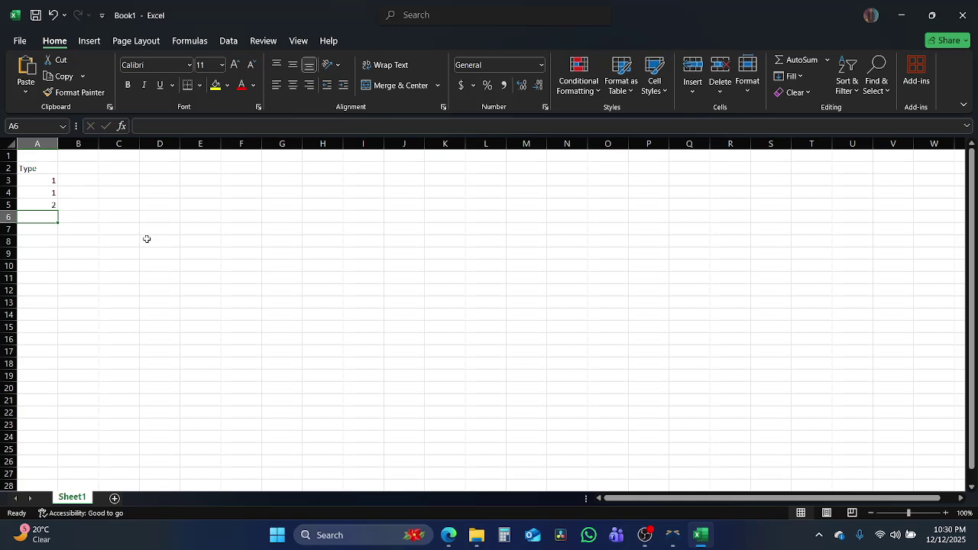
key("Up")
key("Up")
type("2")
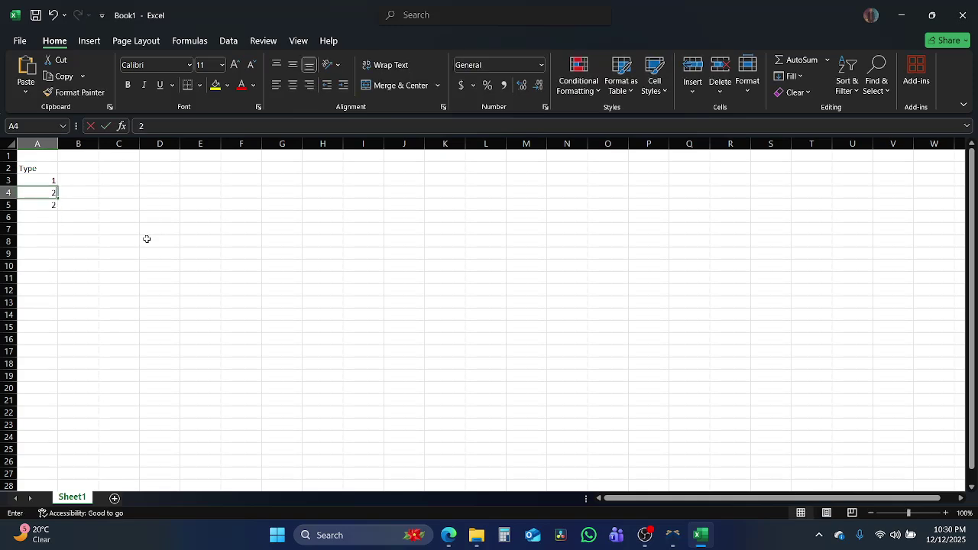
key("Return")
type("3")
Add the column headings Part1, Part2 and Parts in cells B2, C2 and D2.
key("Up")
key("Up")
key("Right")
key("Up")
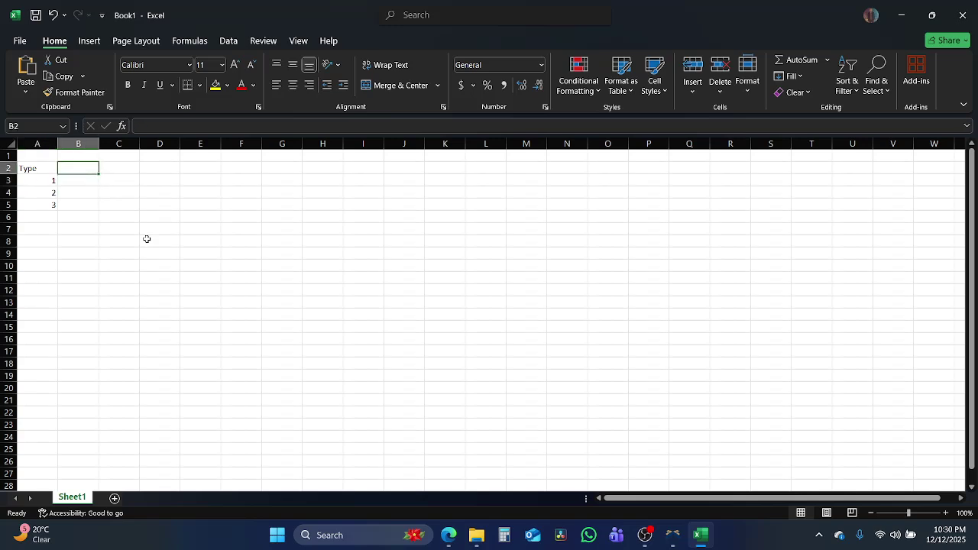
type("Part")
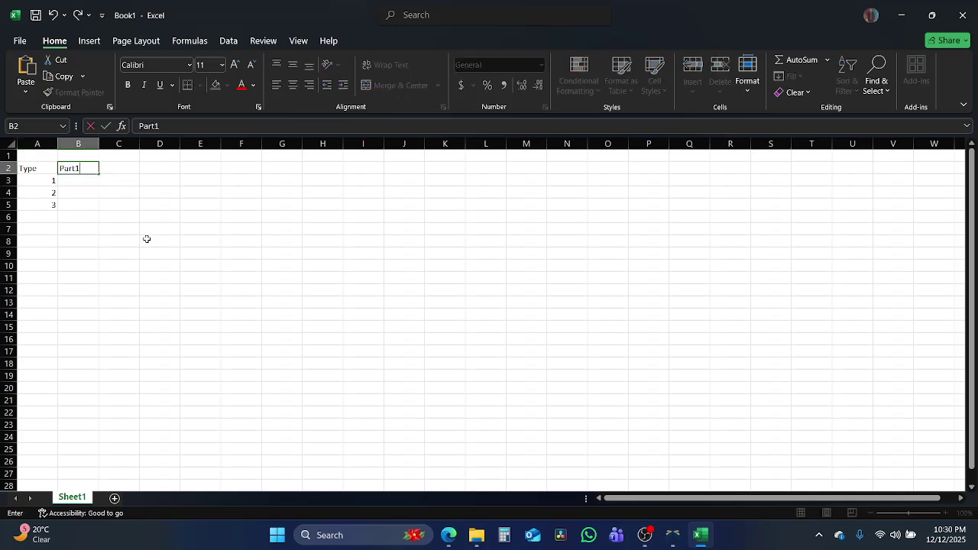
type("1")
key("Return")
key("Up")
key("Right")
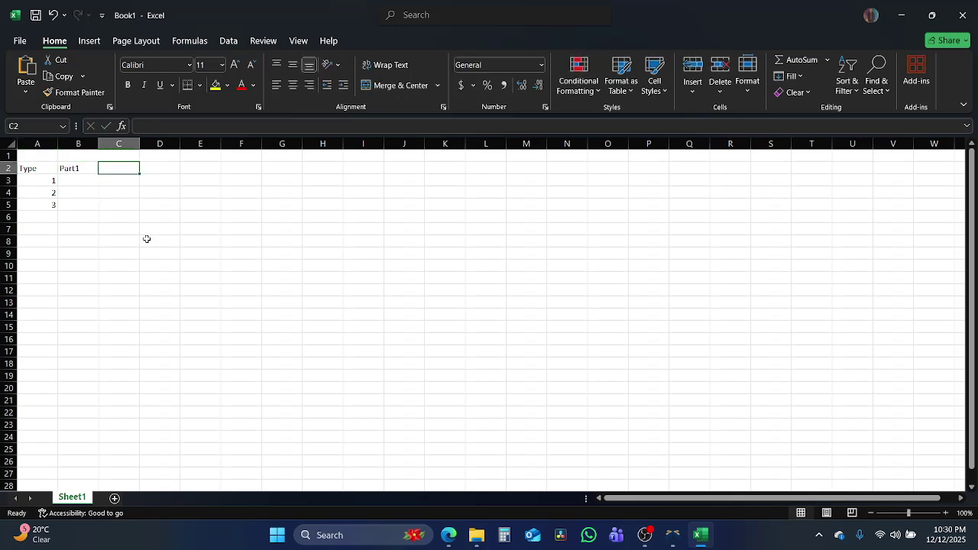
type("Part2")
key("Tab")
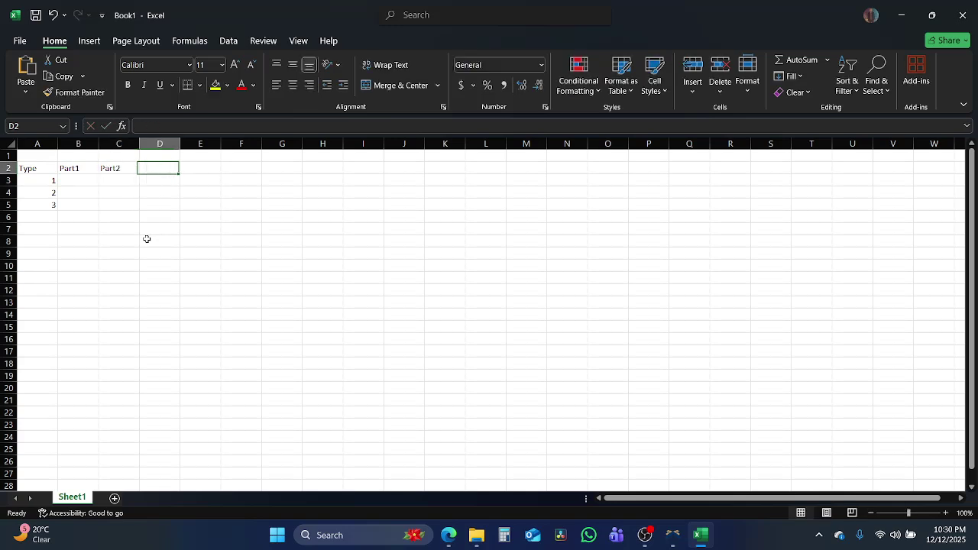
type("Parts")
key("Return")
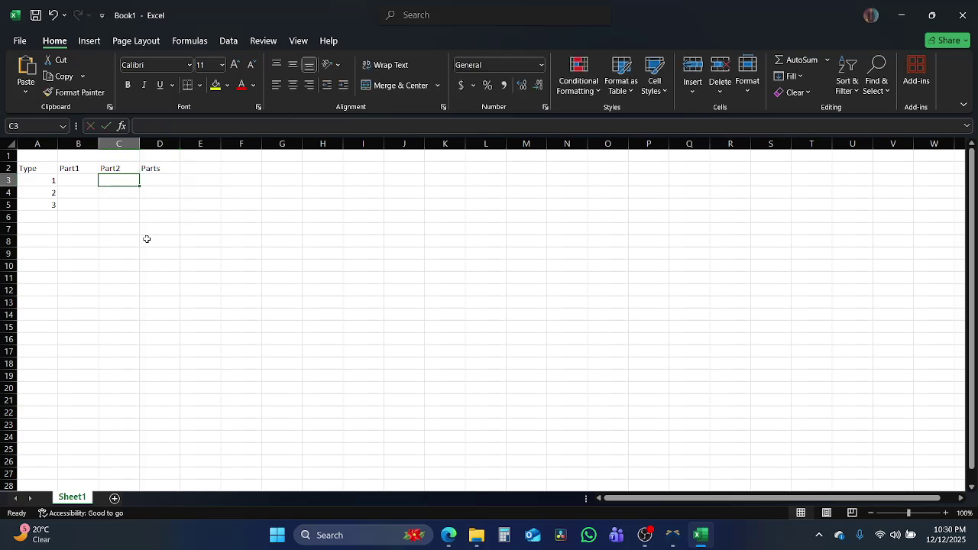
Change the heading in A2 to Order Type and autofit the width of column A.
key("Left")
key("Left")
key("Up")
type("Orde")
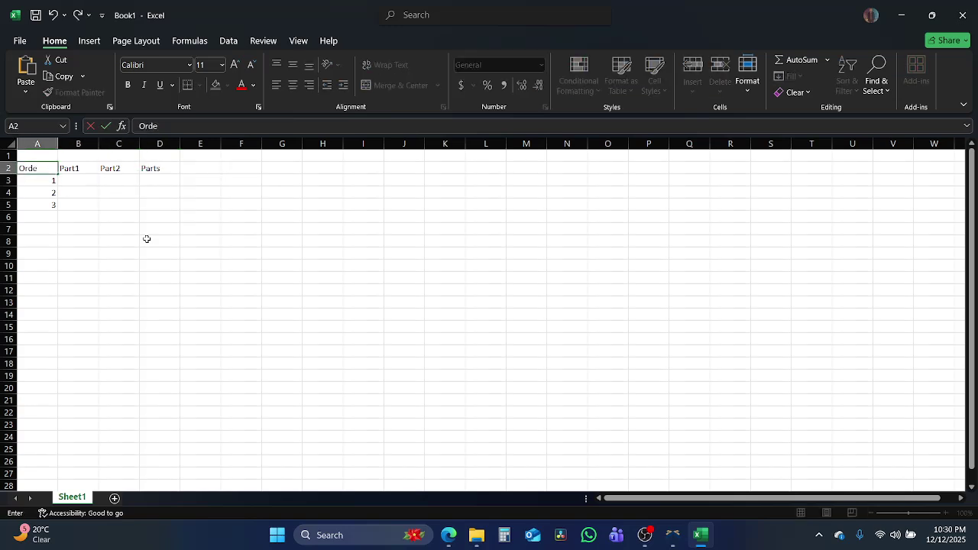
type("r Type")
key("Return")
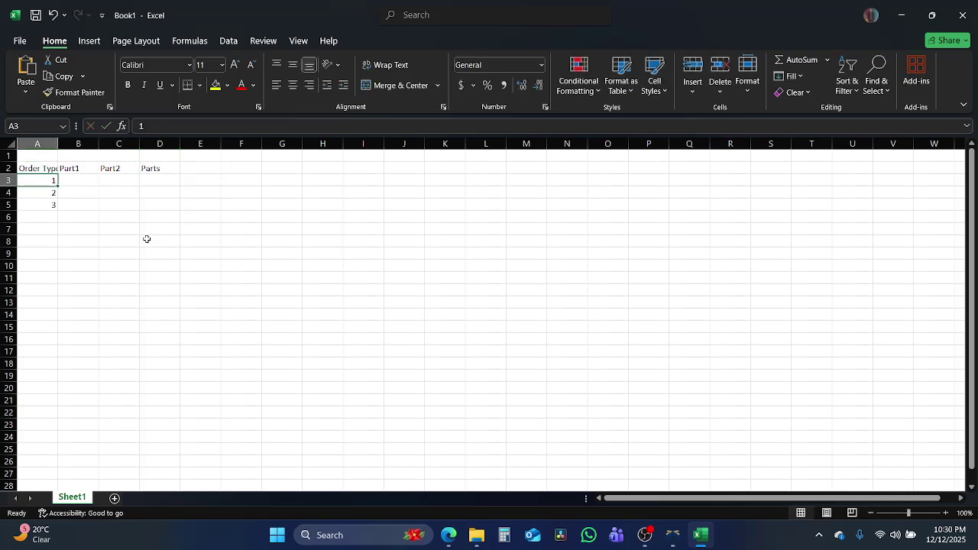
key("Up")
key("Right")
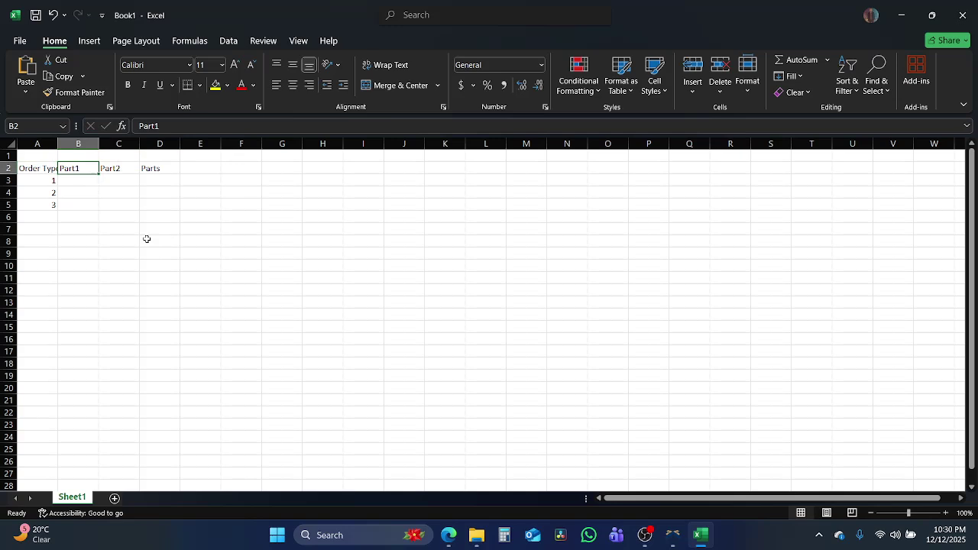
double_click(58, 143)
Fill in the part quantities 1, 0 and 1 for order type 1 in B3:D3.
left_click(88, 178)
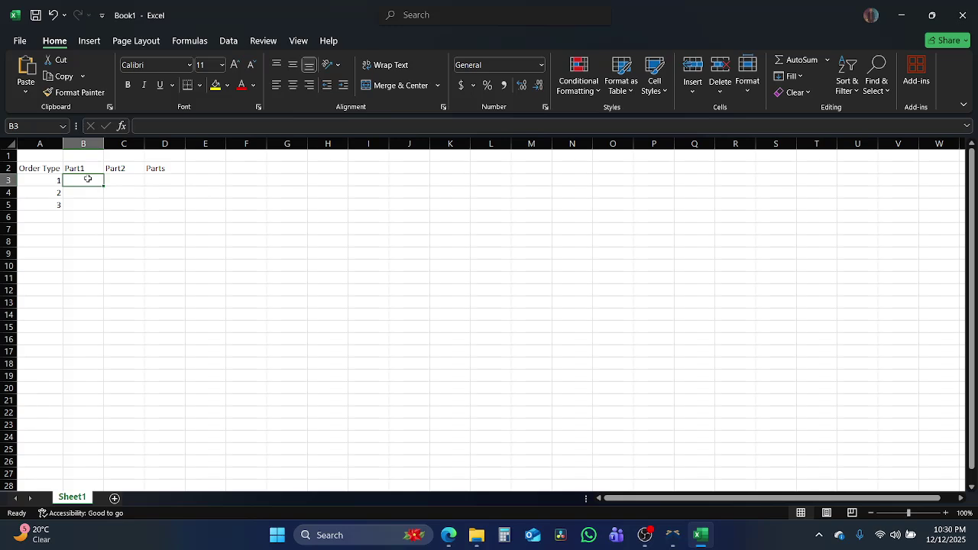
type("1")
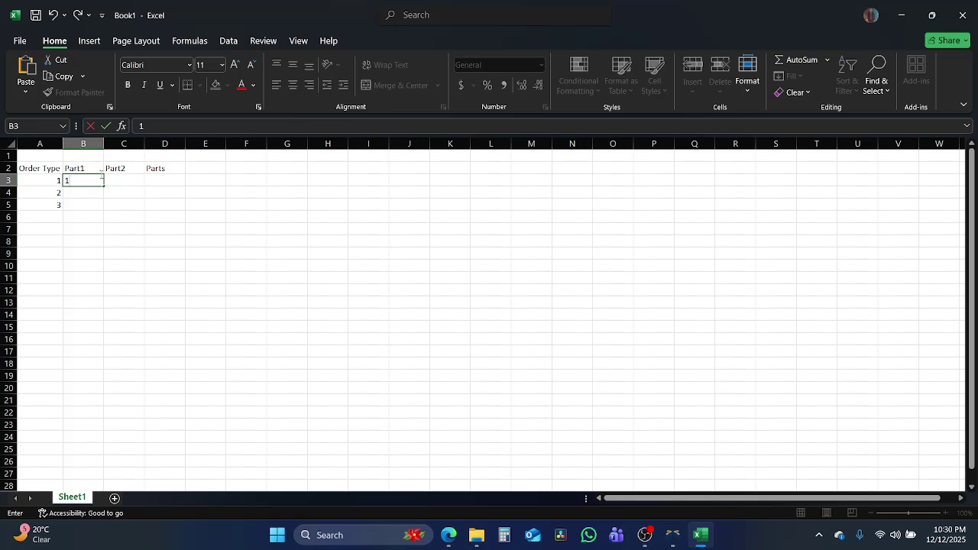
key("Tab")
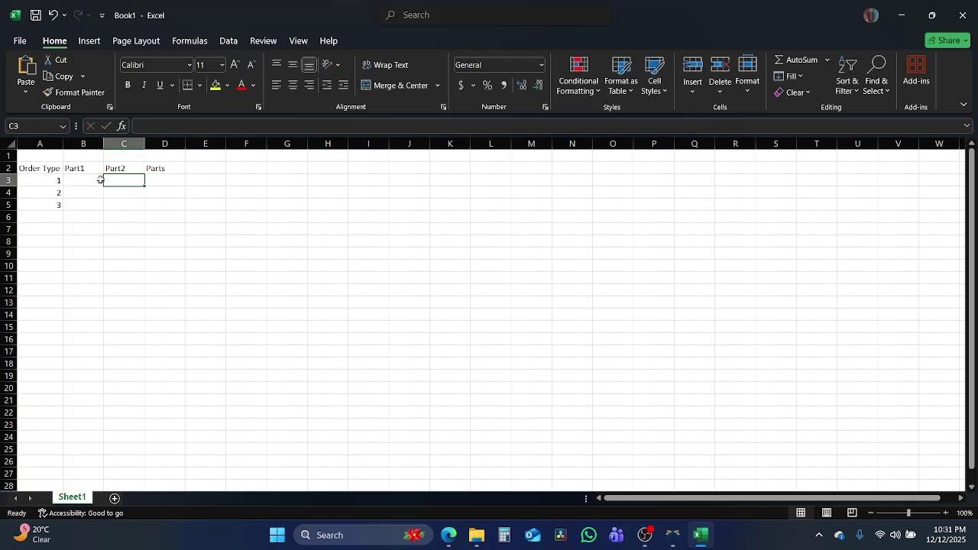
type("0")
key("Tab")
type("1")
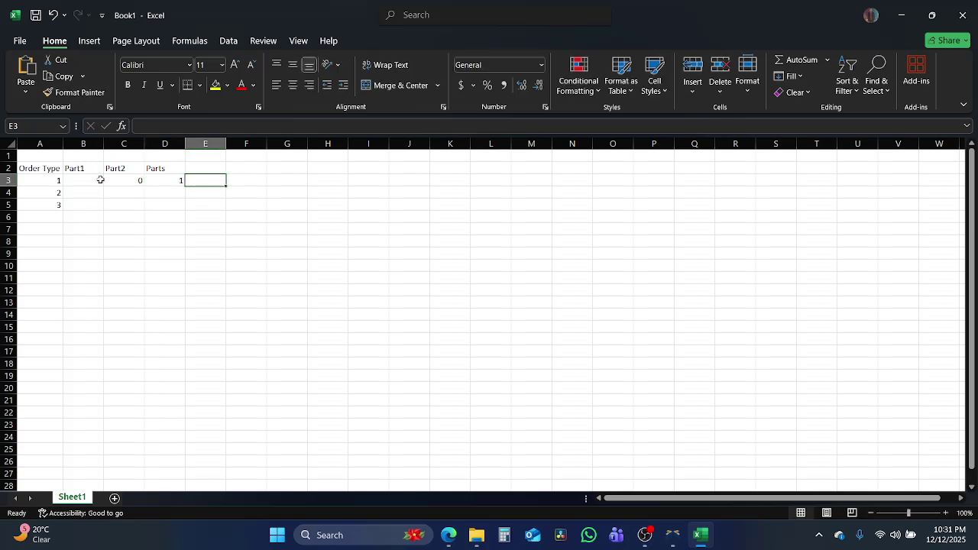
Correct the heading in D2 to Part3 and set its quantity for order type 1 to 3.
key("Up")
type("Par")
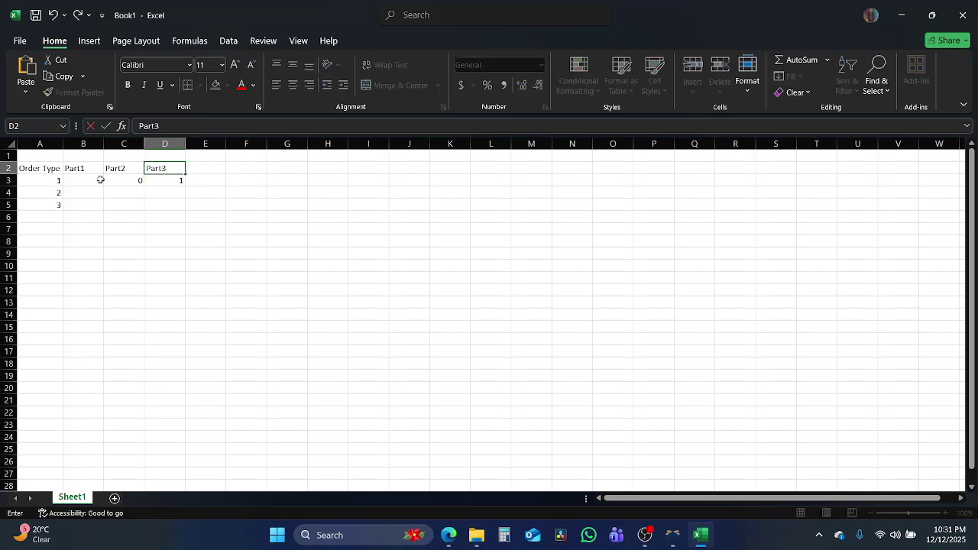
key("Return")
key("Up")
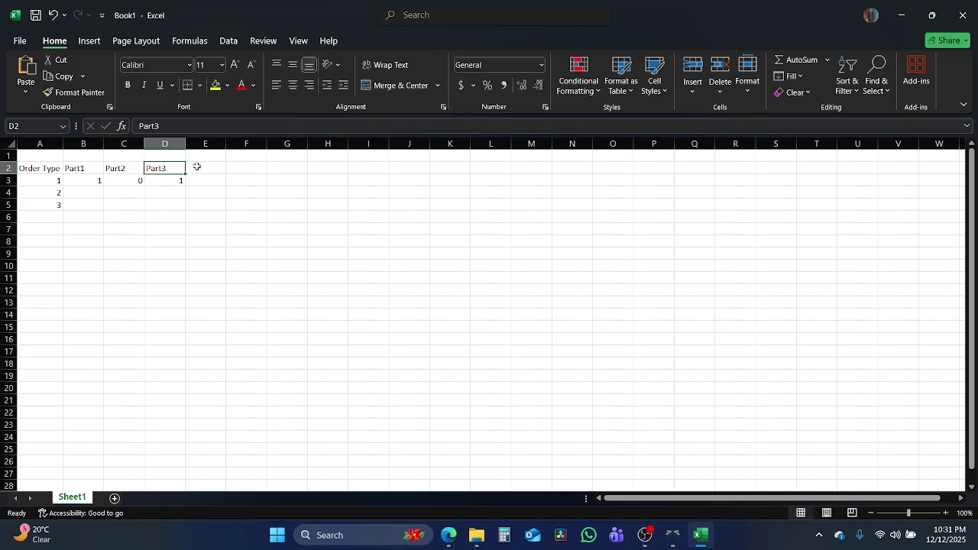
left_click(177, 179)
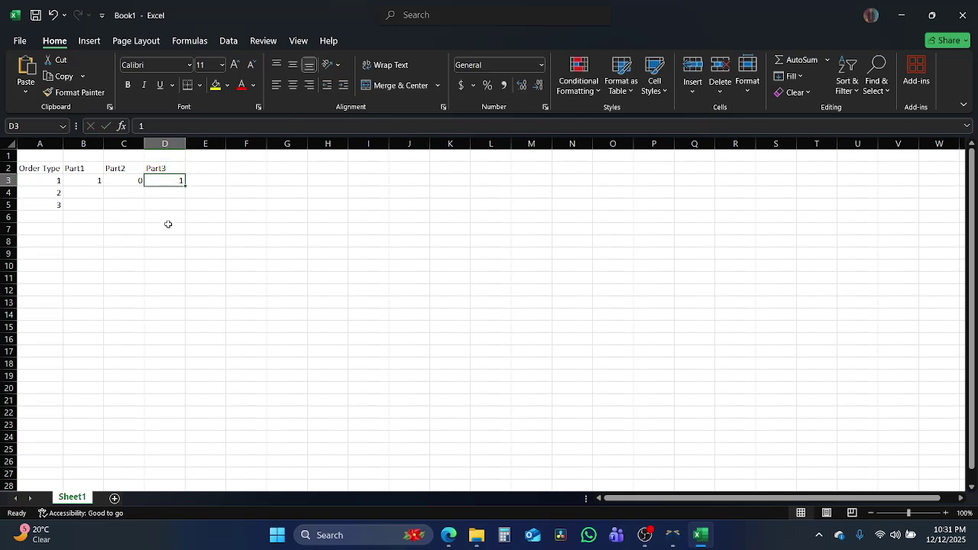
type("3")
key("Return")
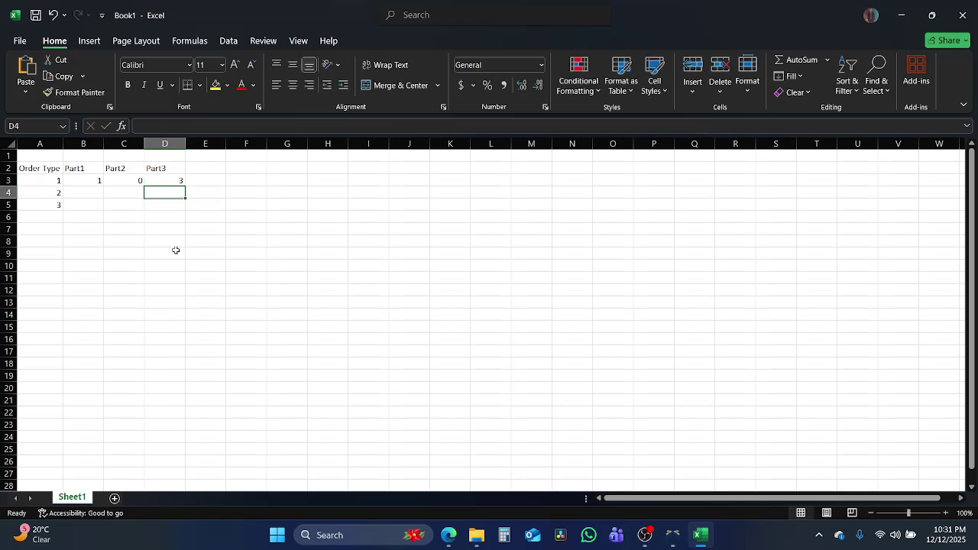
left_click(89, 180)
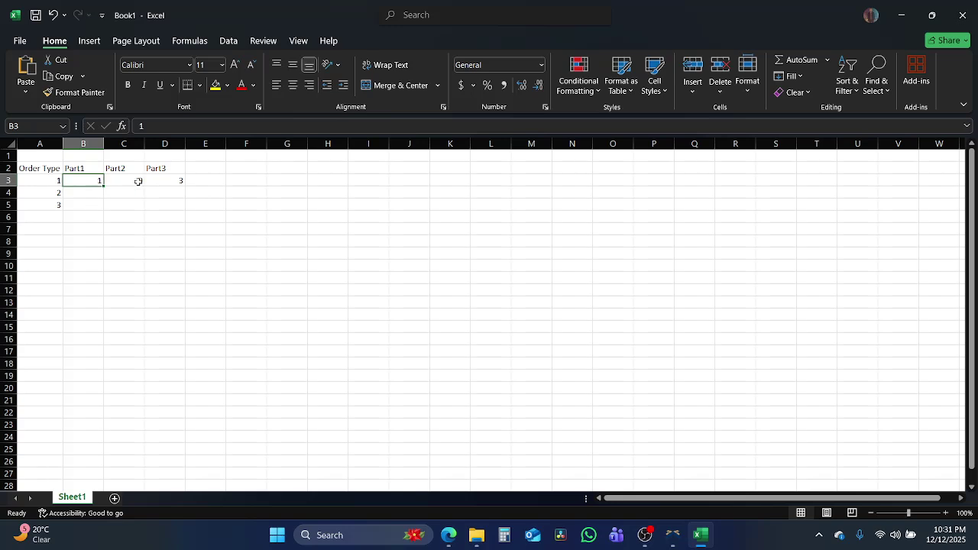
left_click(53, 184)
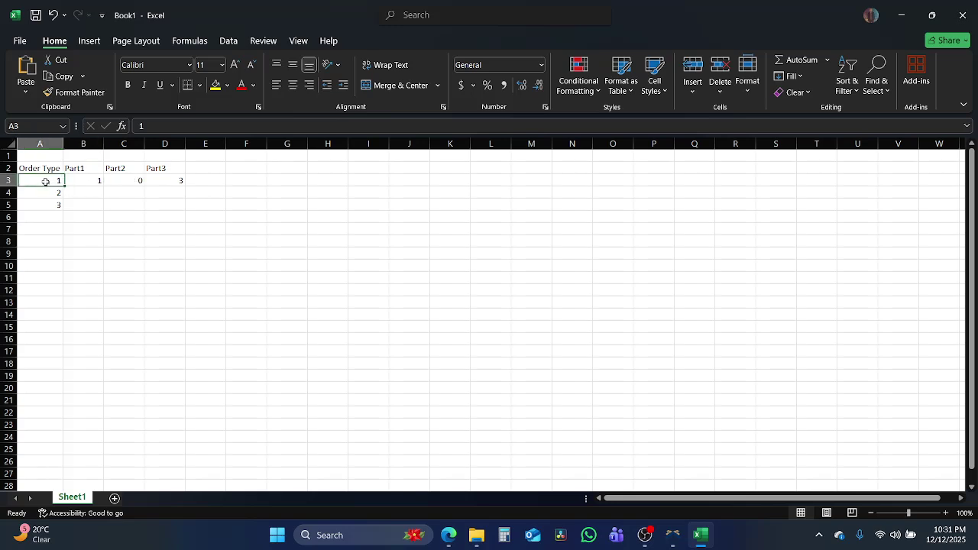
left_click(80, 170)
left_click_drag(81, 169, 153, 179)
left_click(159, 179)
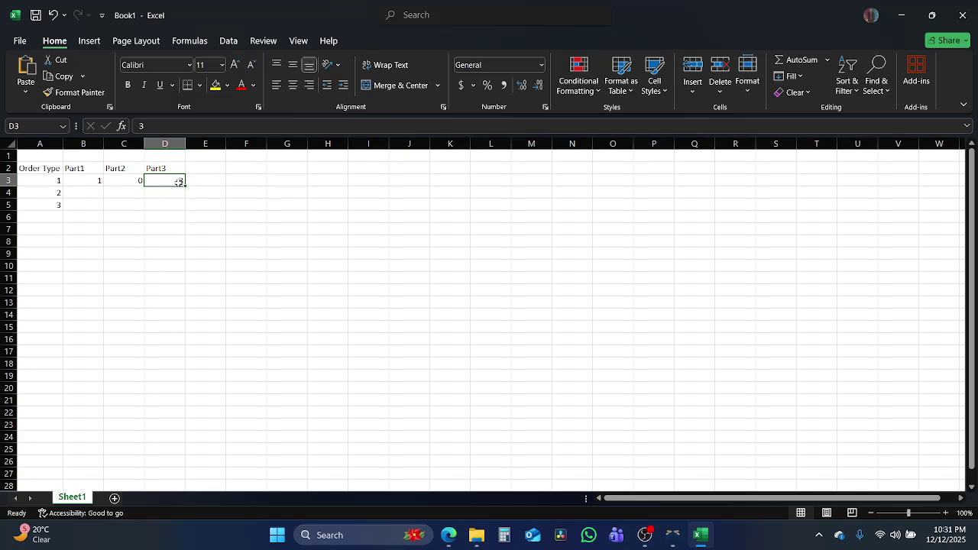
left_click(90, 180)
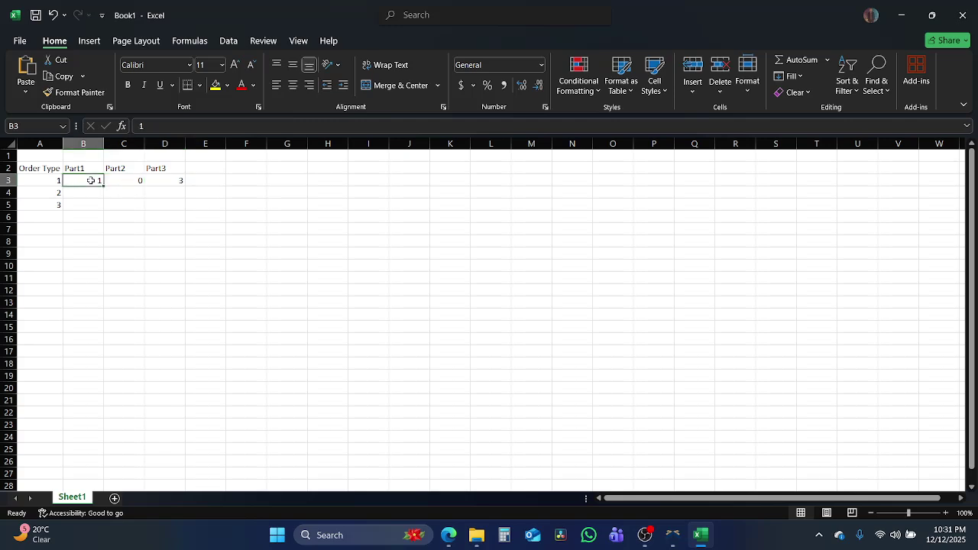
left_click_drag(95, 169, 94, 179)
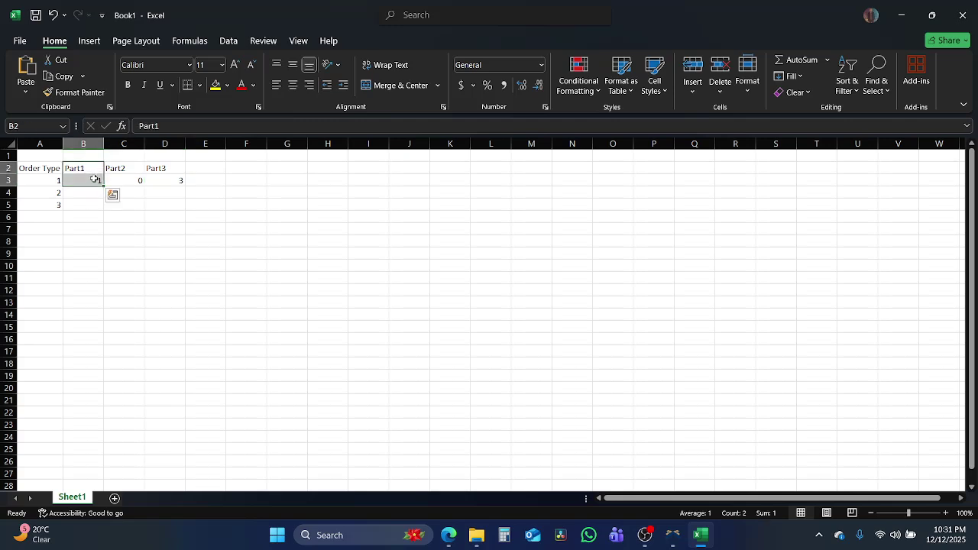
Try 2 as the Part1 quantity for order type 1 and settle on 3 in B3.
left_click(90, 180)
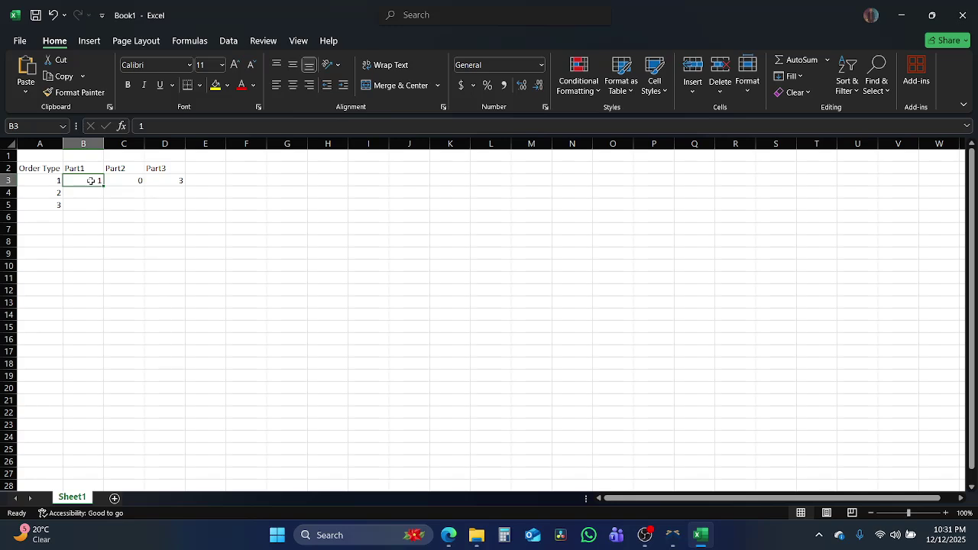
type("2")
key("Tab")
left_click(90, 180)
type("3")
key("Tab")
Try 1, 2 and 3 in turn as the Part2 quantity in C3 and restore it to 0.
left_click(94, 181)
key("Tab")
type("1")
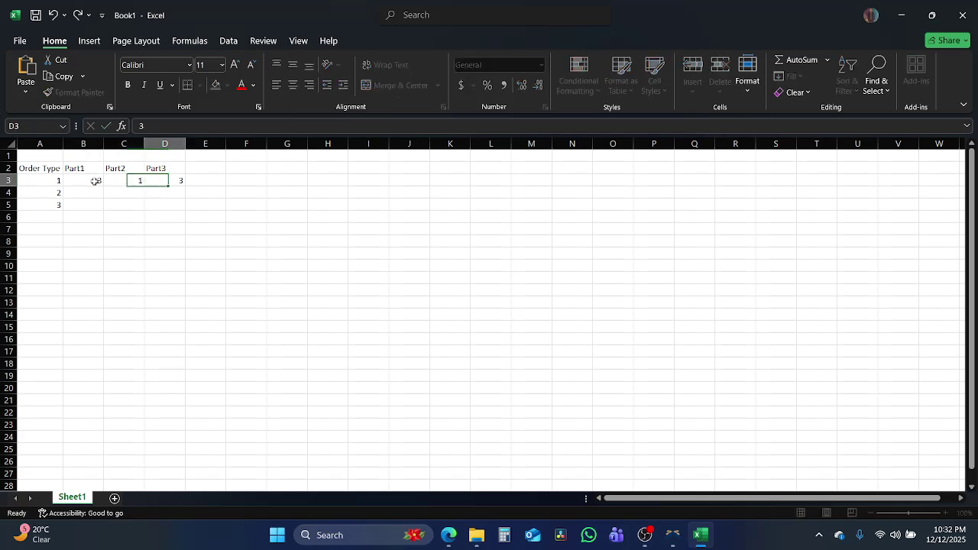
key("Tab")
key("Left")
type("2")
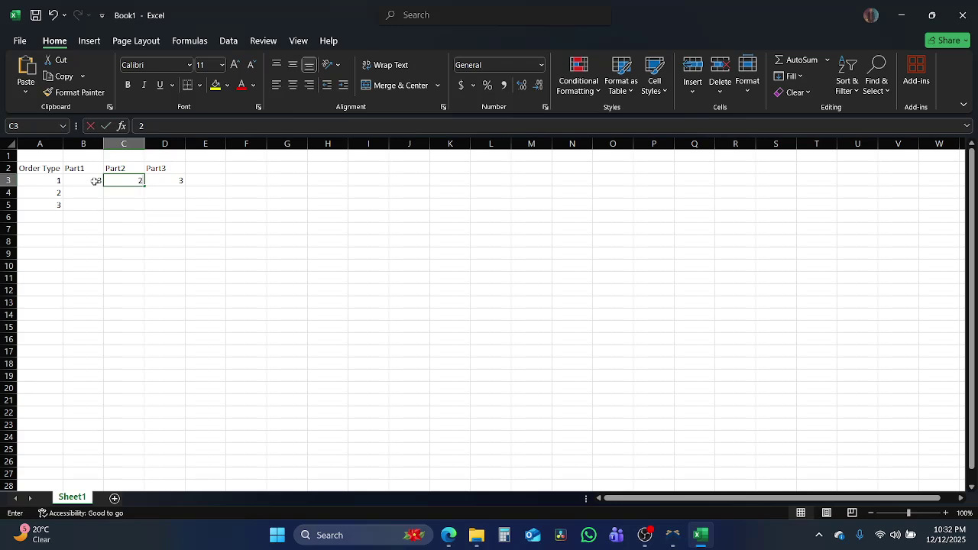
key("Right")
key("Left")
type("3")
key("Right")
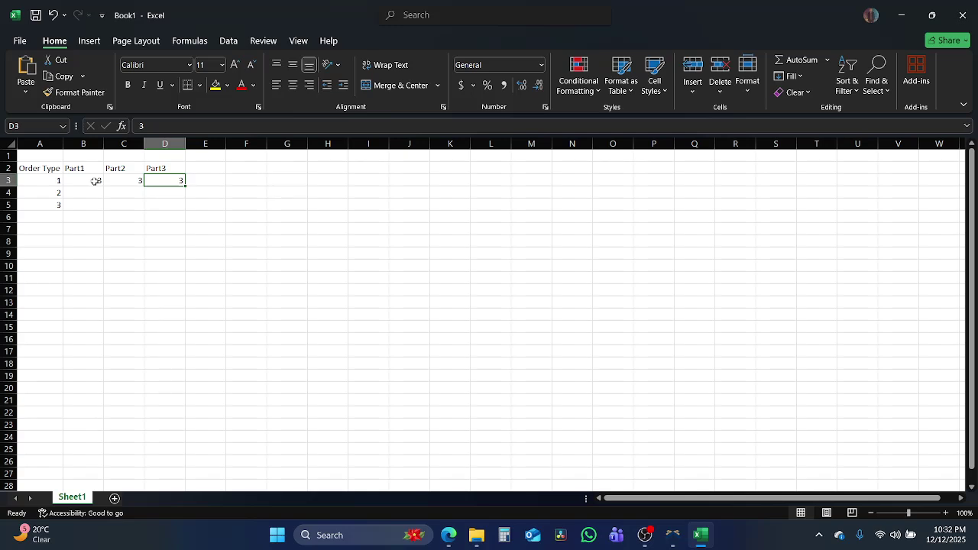
key("Left")
type("0")
key("Right")
left_click(90, 179)
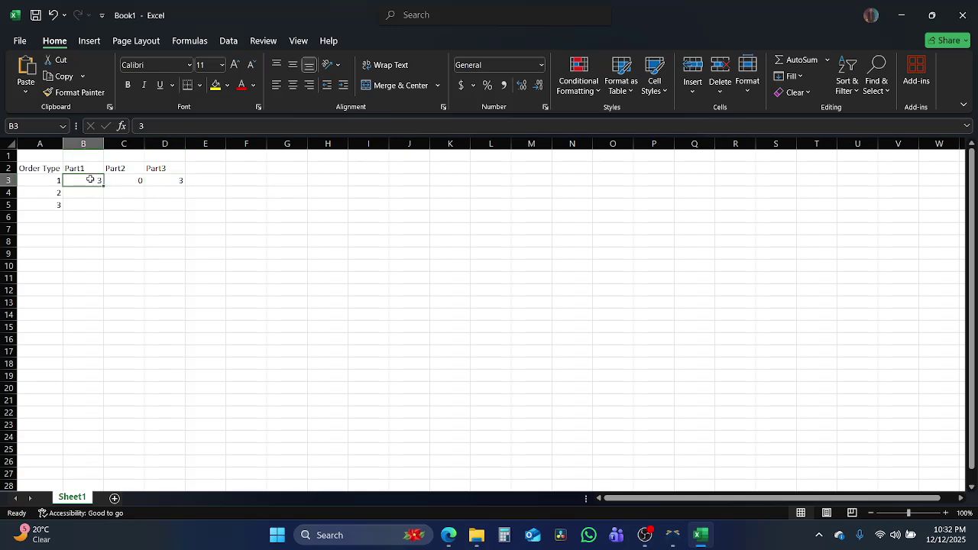
left_click(171, 180)
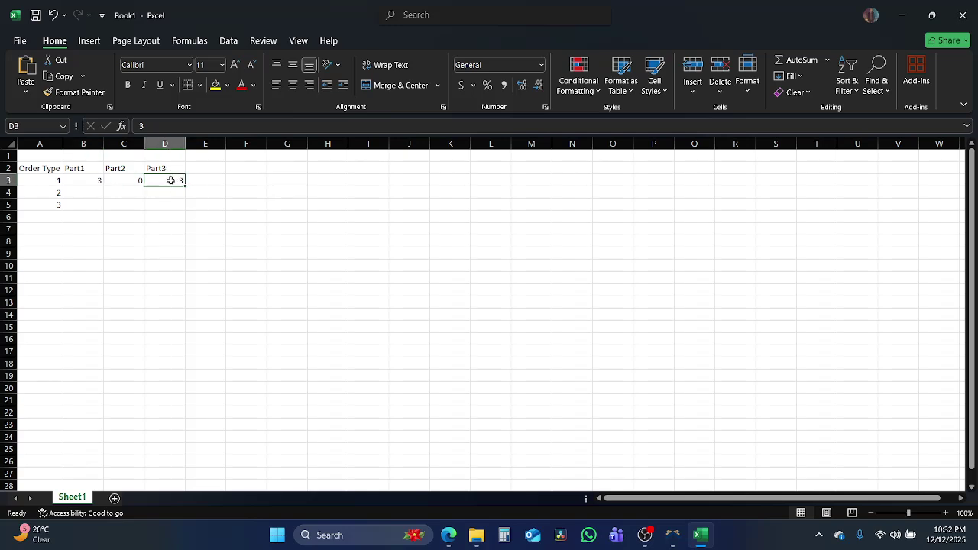
left_click(87, 179)
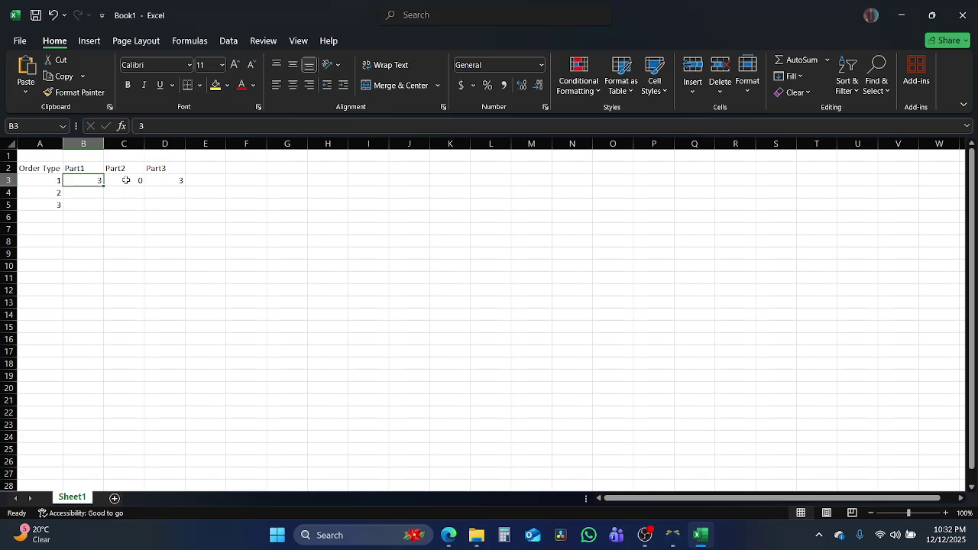
left_click(165, 168)
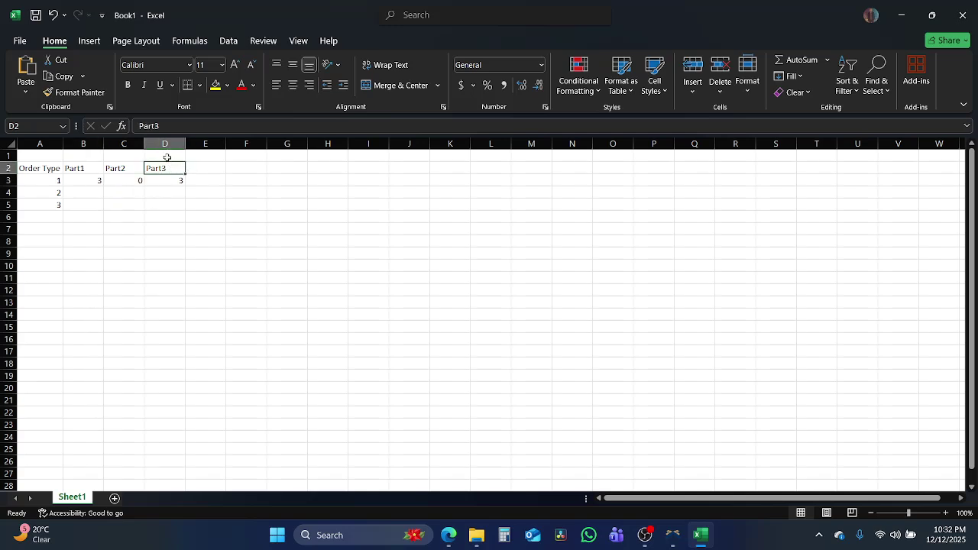
left_click(169, 157)
left_click_drag(170, 168, 165, 192)
Enter the label Total Items Required in D1 above the Part3 heading and select the Part3 quantity in D3.
left_click(170, 155)
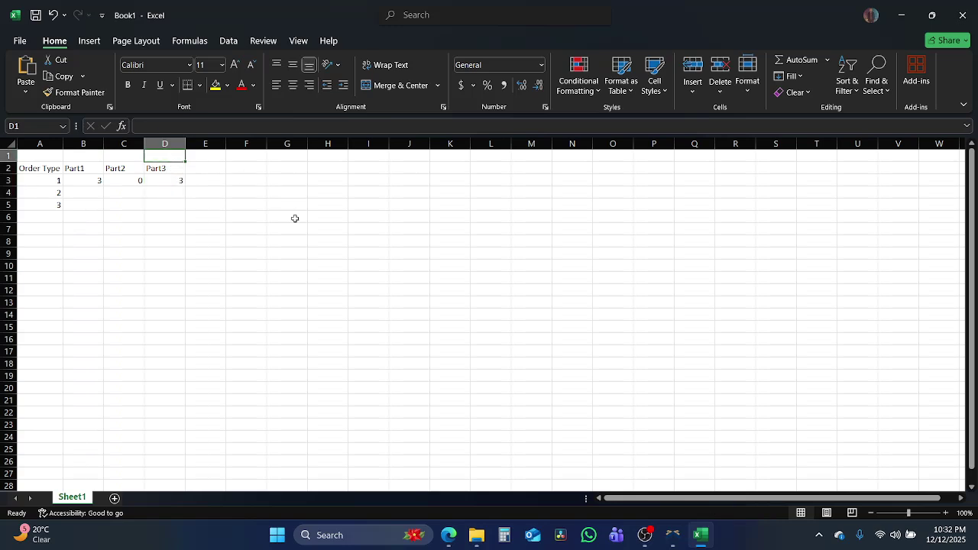
type("Total I")
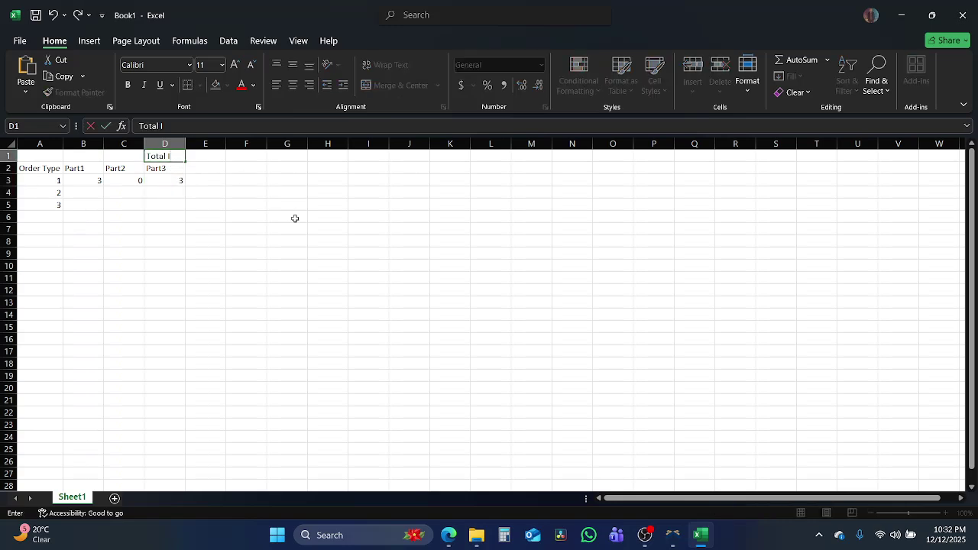
type("tems Required")
key("Return")
left_click(172, 180)
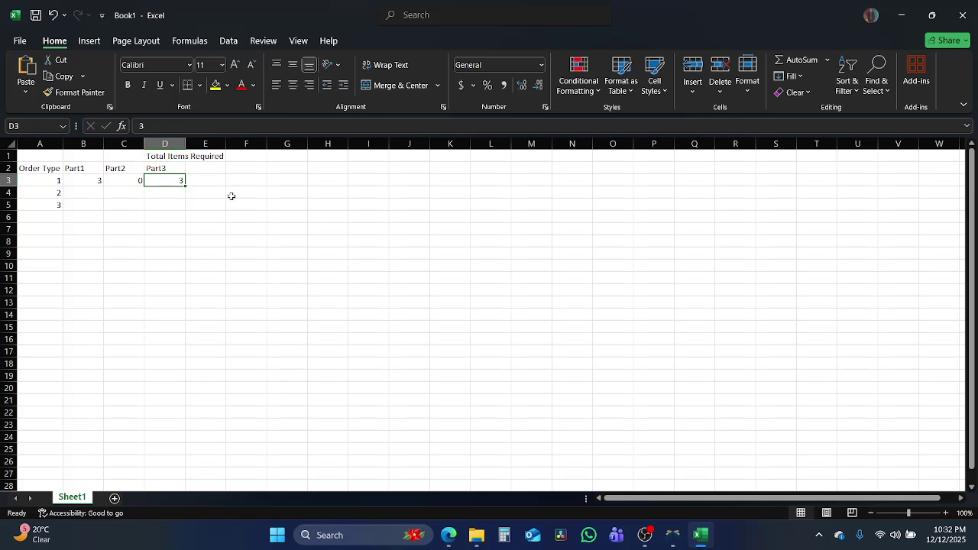
Try 1 and 2 as the Part3 quantity for order type 1 and restore it to 3 in D3.
type("1")
key("Tab")
key("Left")
type("2")
key("Right")
key("Left")
type("3")
key("Right")
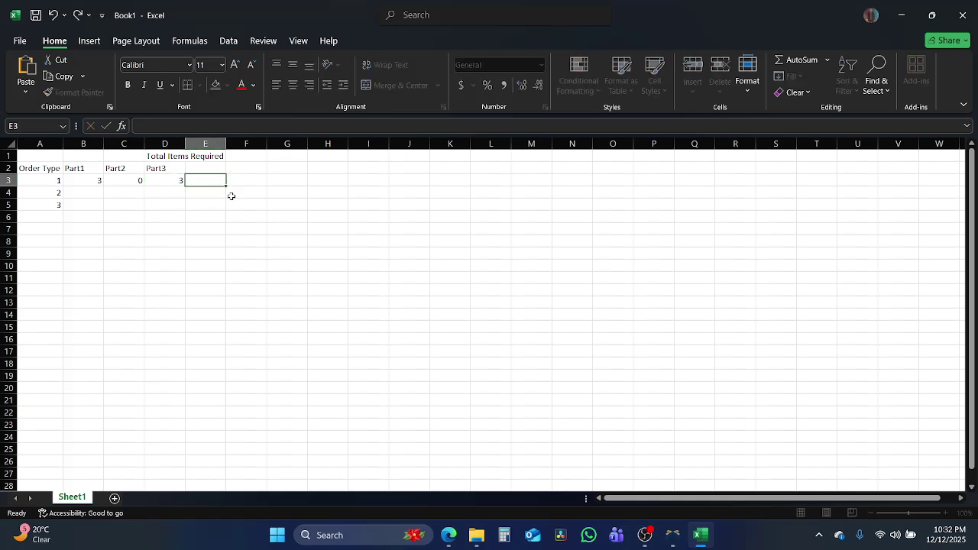
key("Left")
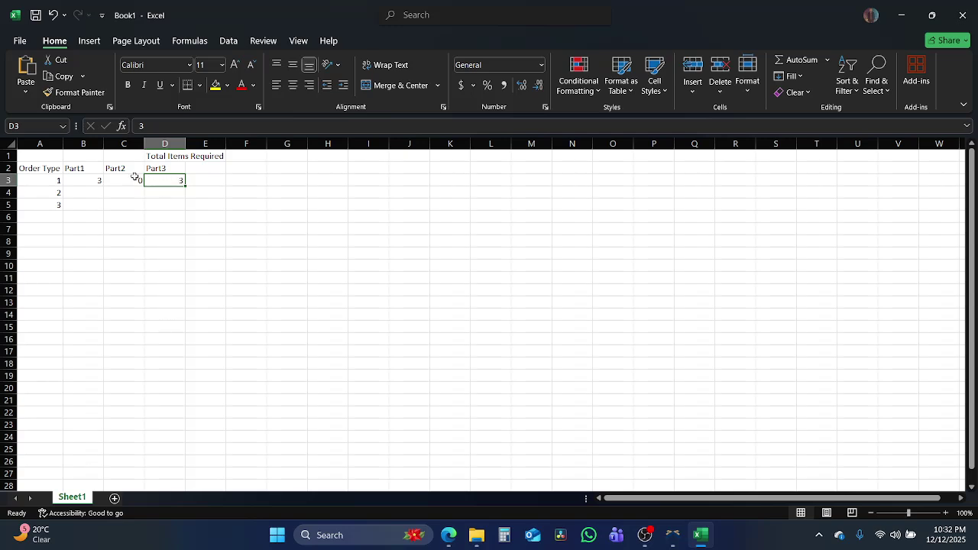
left_click(169, 168)
left_click(169, 181)
left_click(204, 169)
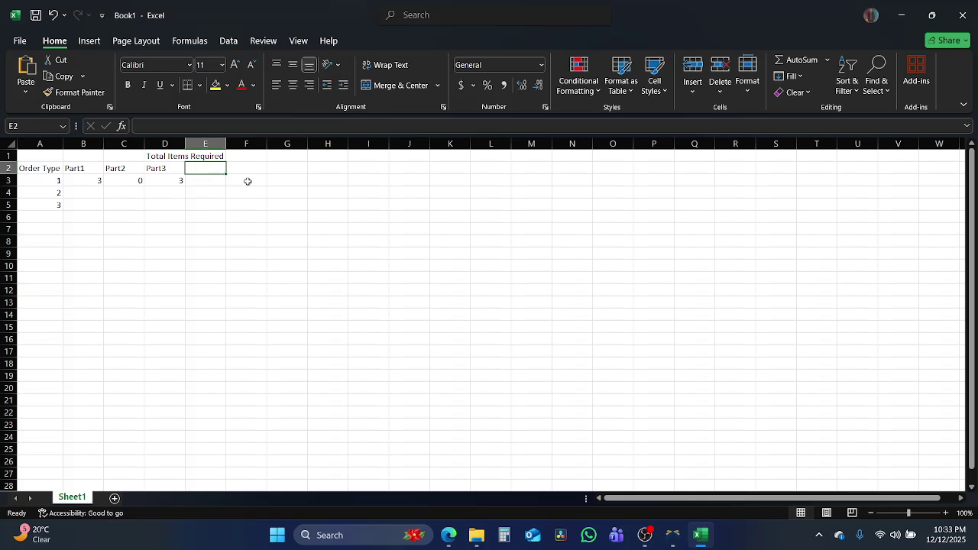
type("Total")
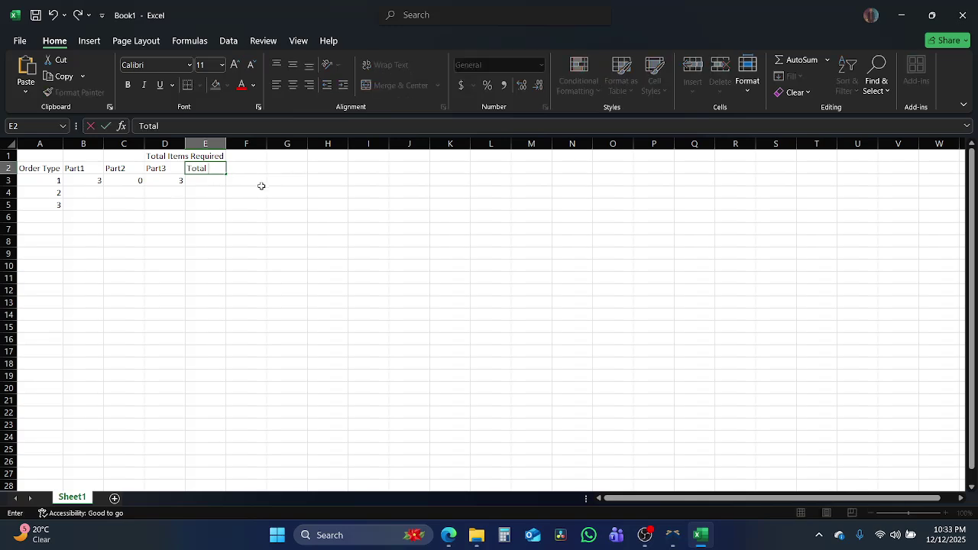
type(" Parts Needed")
key("Return")
key("Up")
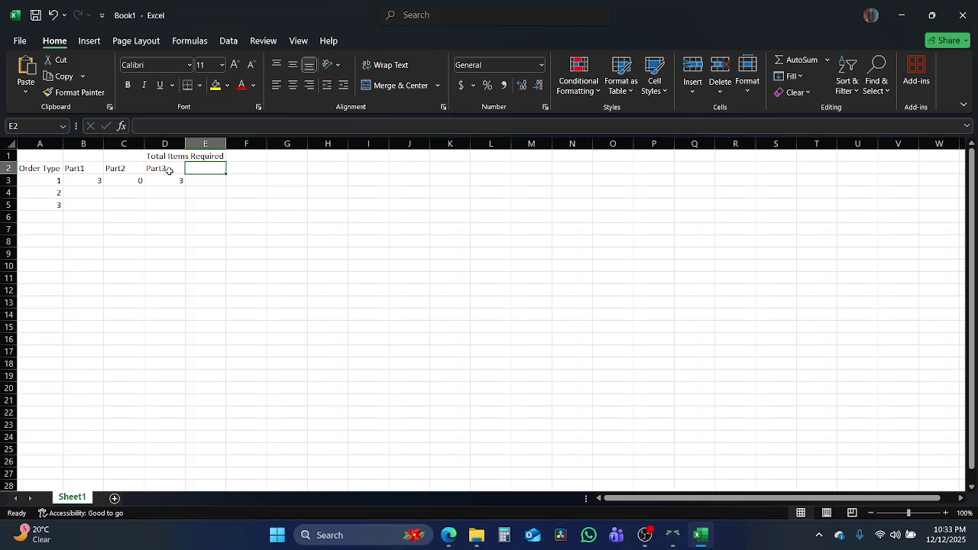
left_click_drag(169, 170, 64, 205)
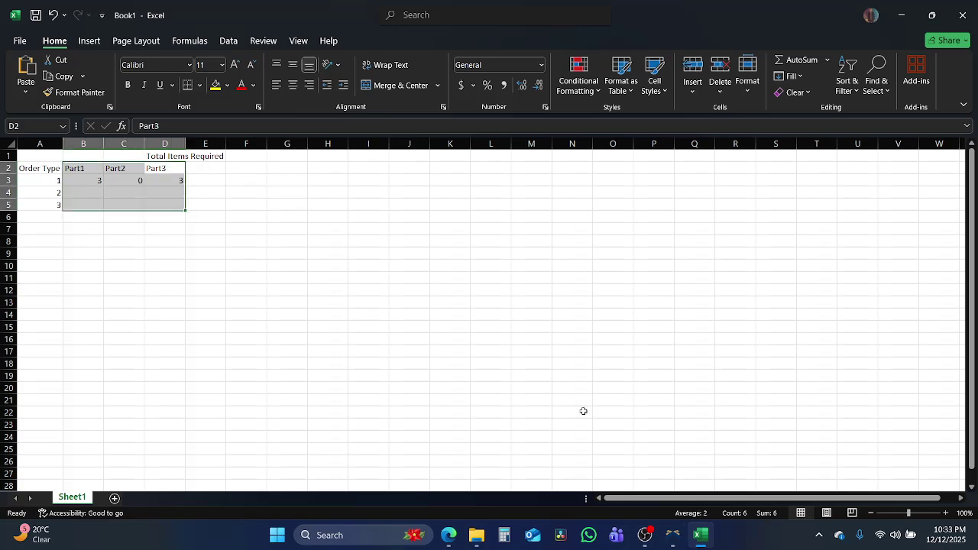
Switch to FlexSim and create a new model with seconds, meters and liters as its units.
left_click(672, 535)
left_click(701, 509)
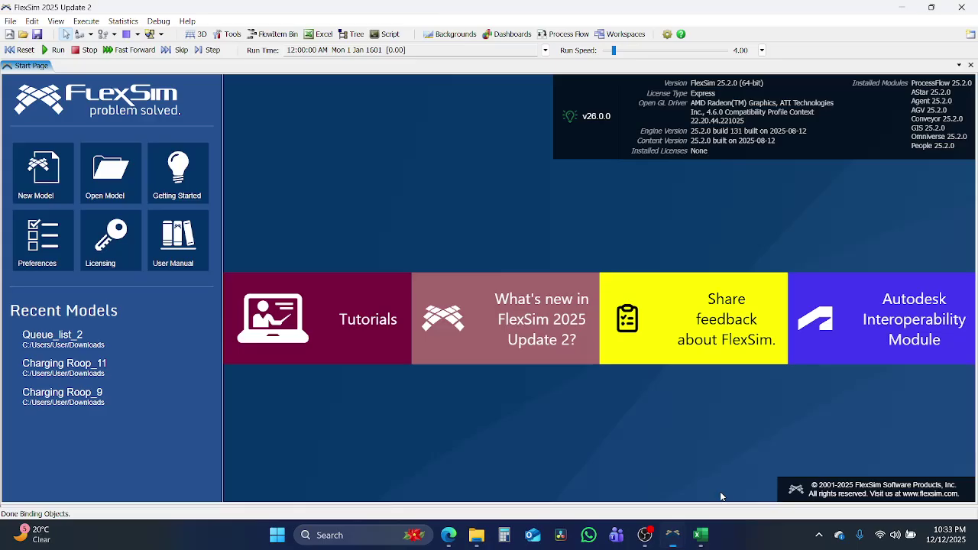
left_click(40, 185)
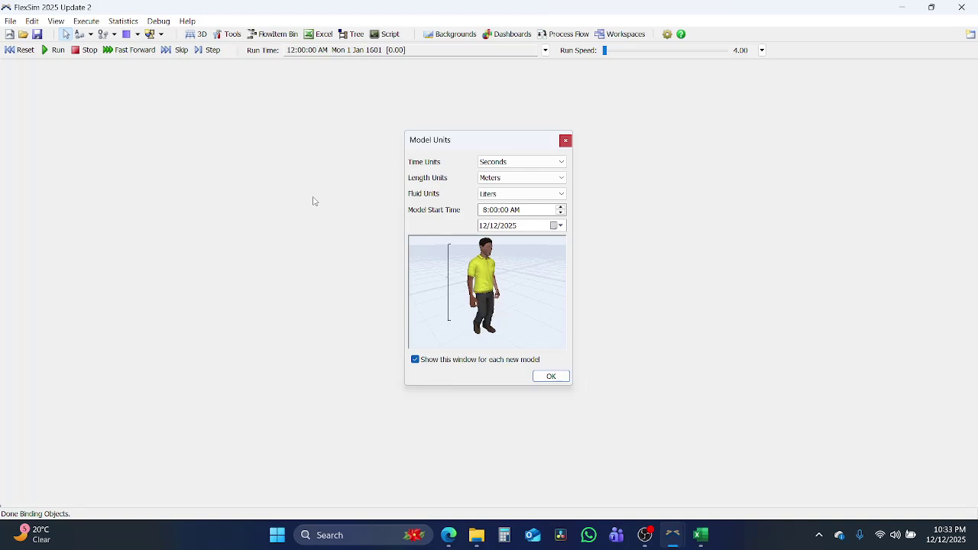
key("Return")
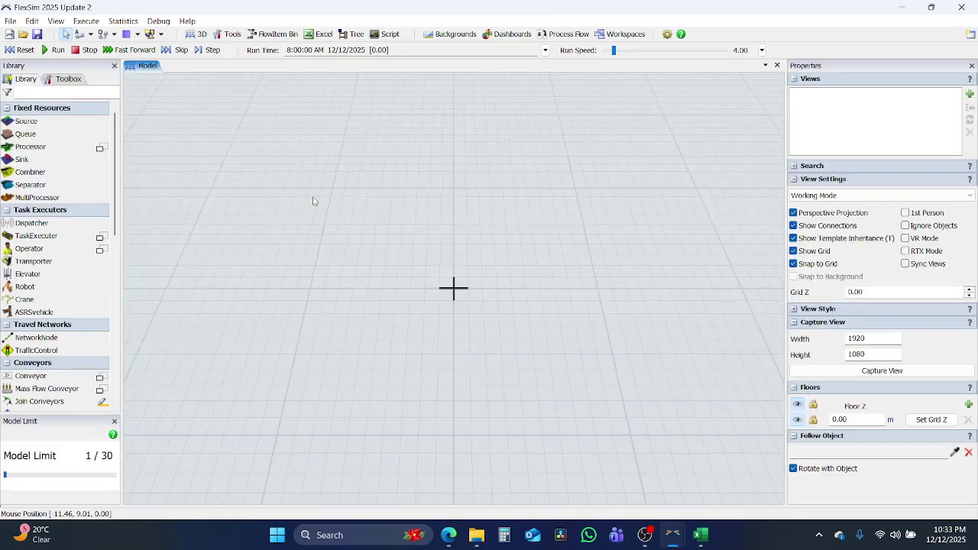
Add a global item list to the model and give it a new label field named Part.
left_click(69, 79)
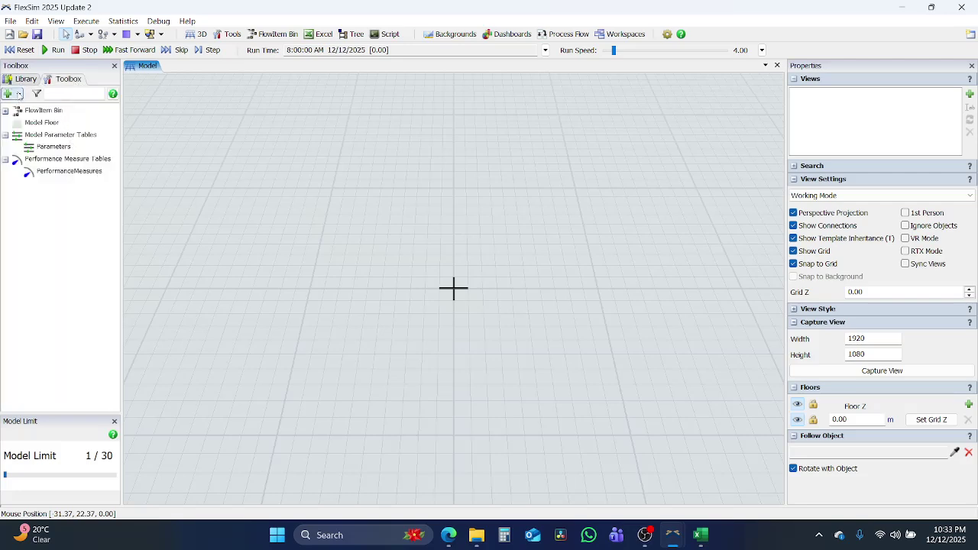
left_click(20, 93)
mouse_move(117, 191)
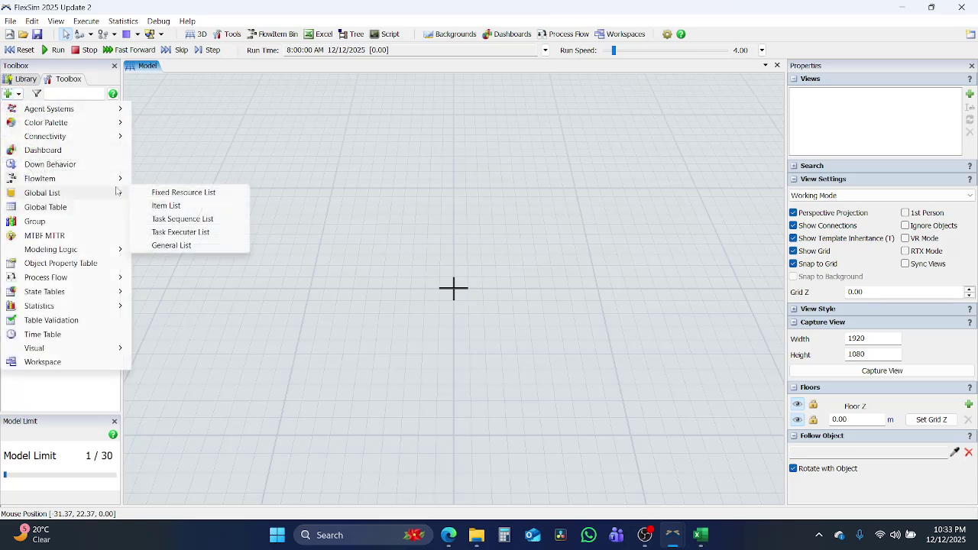
left_click(166, 205)
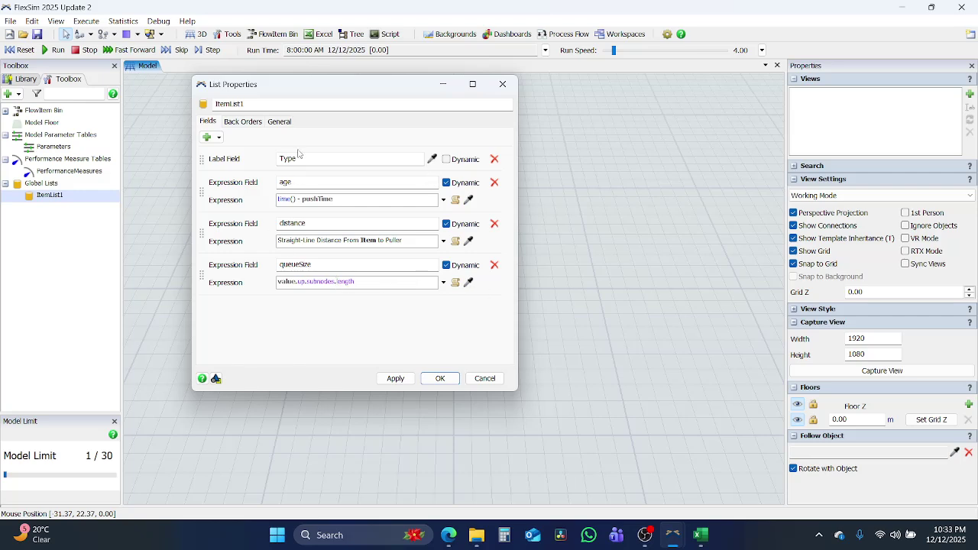
left_click(208, 137)
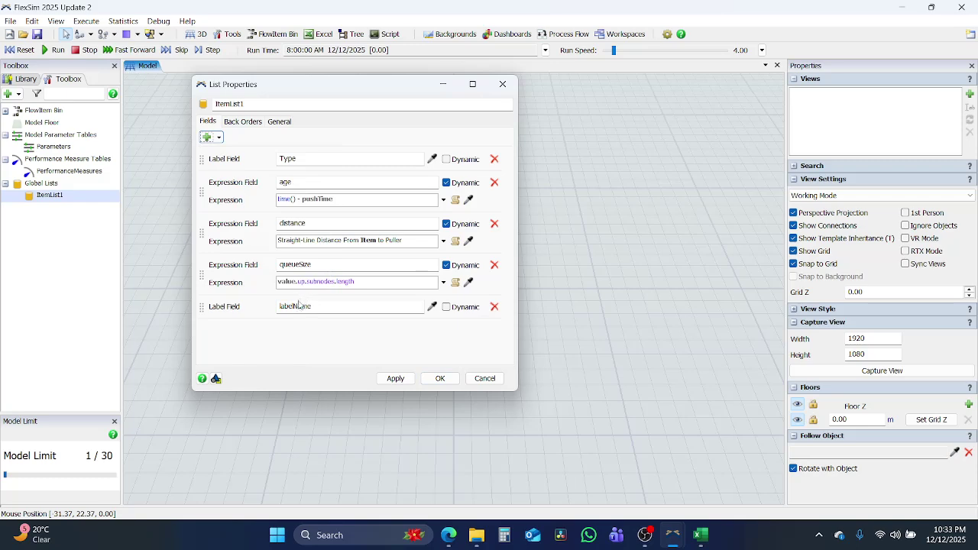
double_click(298, 305)
type("P")
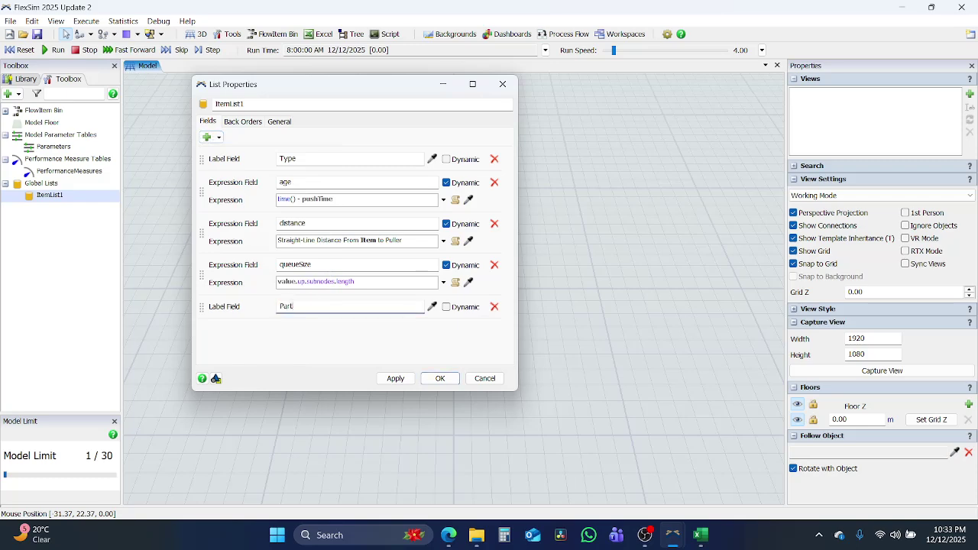
type("art")
left_click(440, 378)
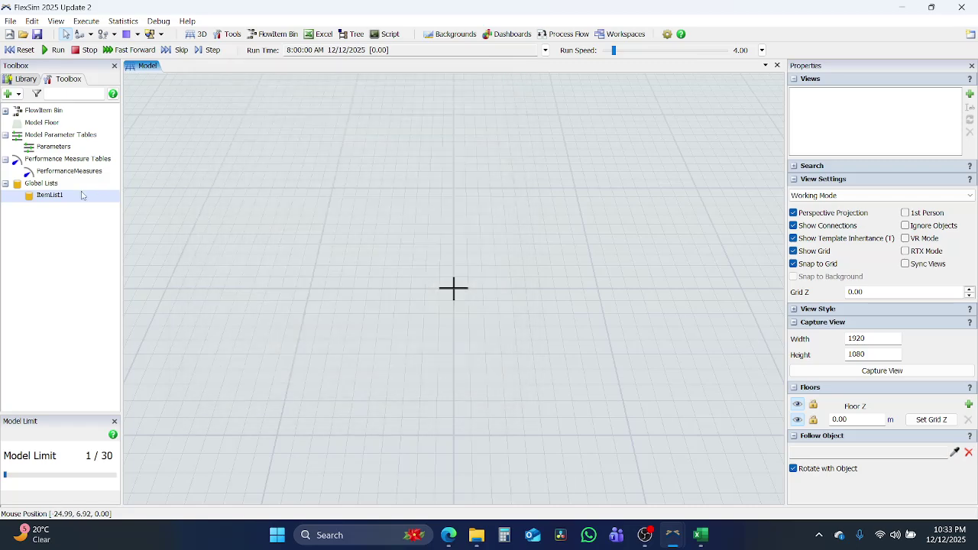
Add a global table to the model and size it to 3 rows and 3 columns.
left_click(10, 93)
mouse_move(79, 252)
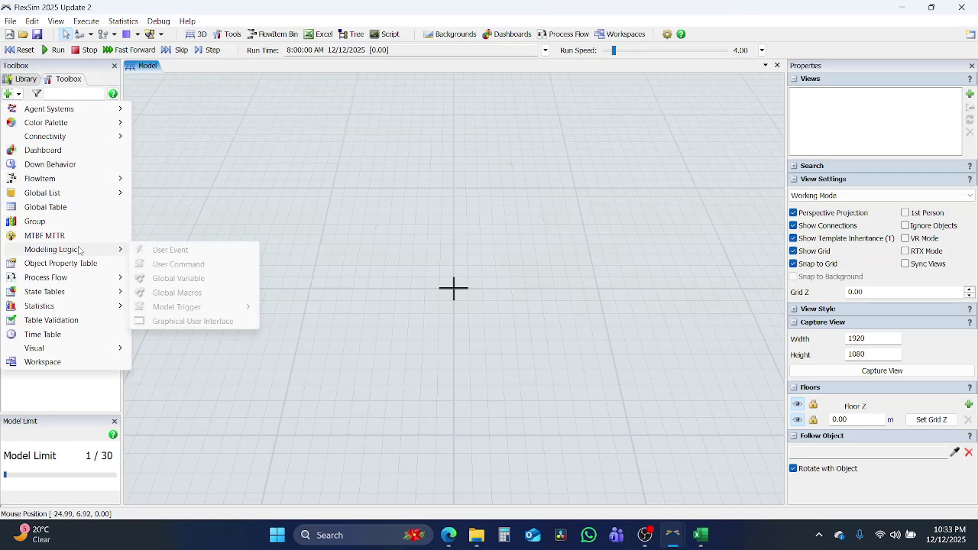
left_click(77, 207)
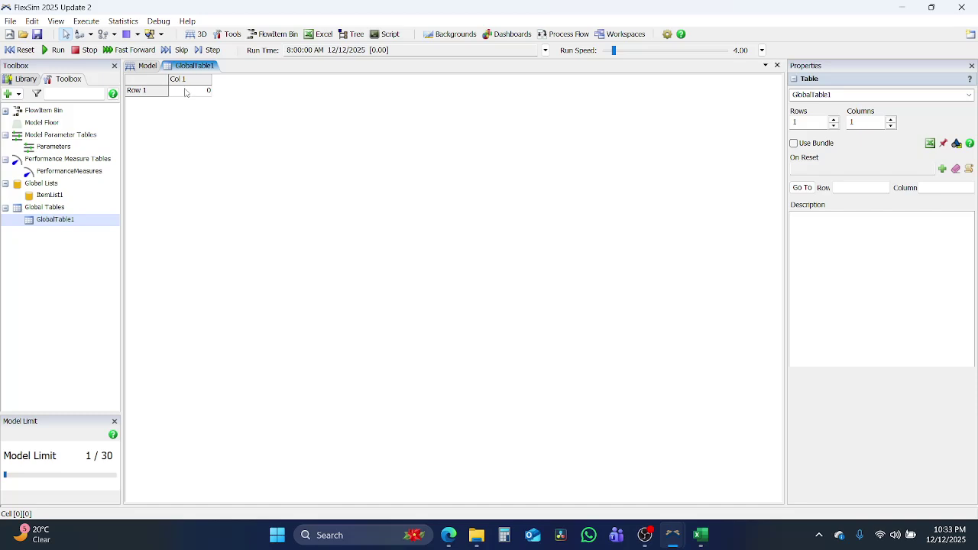
left_click(833, 119)
left_click(833, 118)
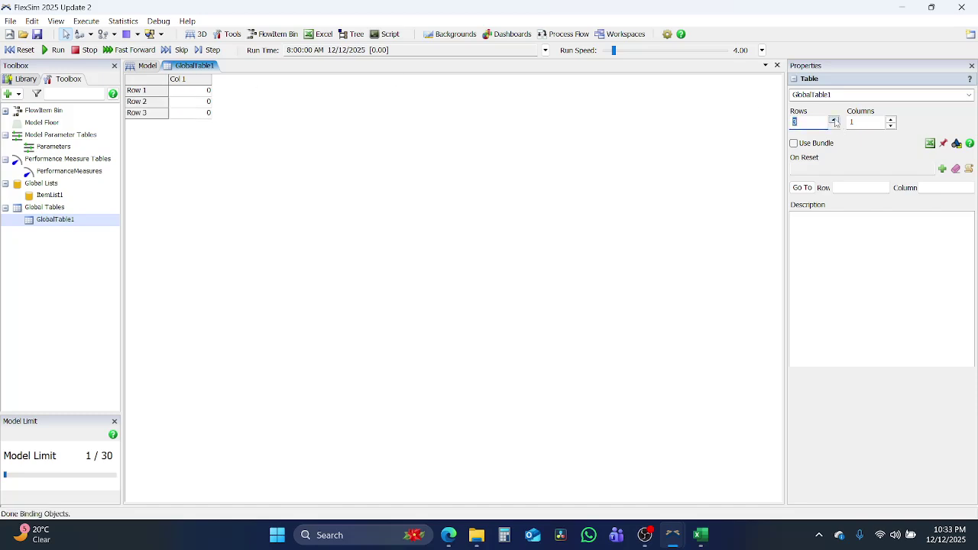
left_click(891, 119)
left_click(890, 118)
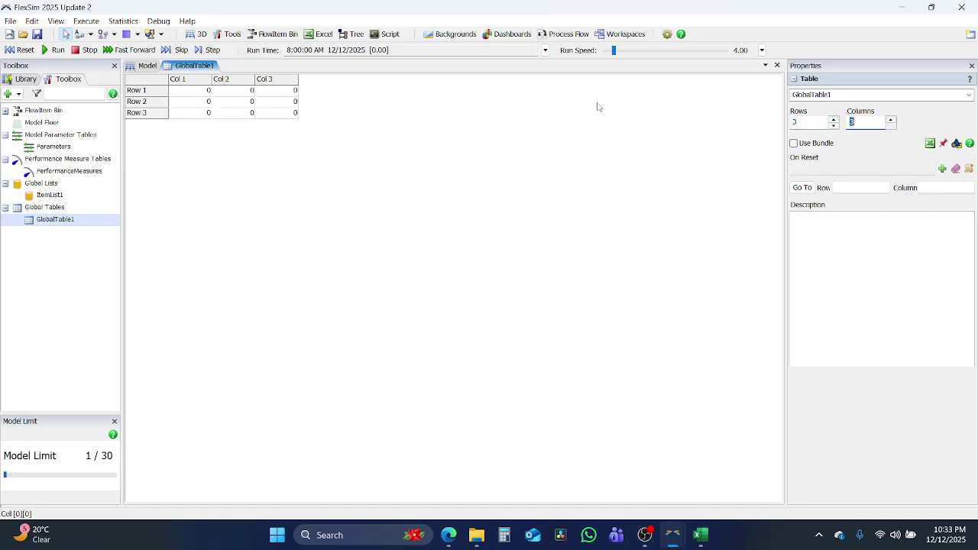
Try renaming the first row header of the global table to 1 and restore the name Row 1.
left_click(207, 93)
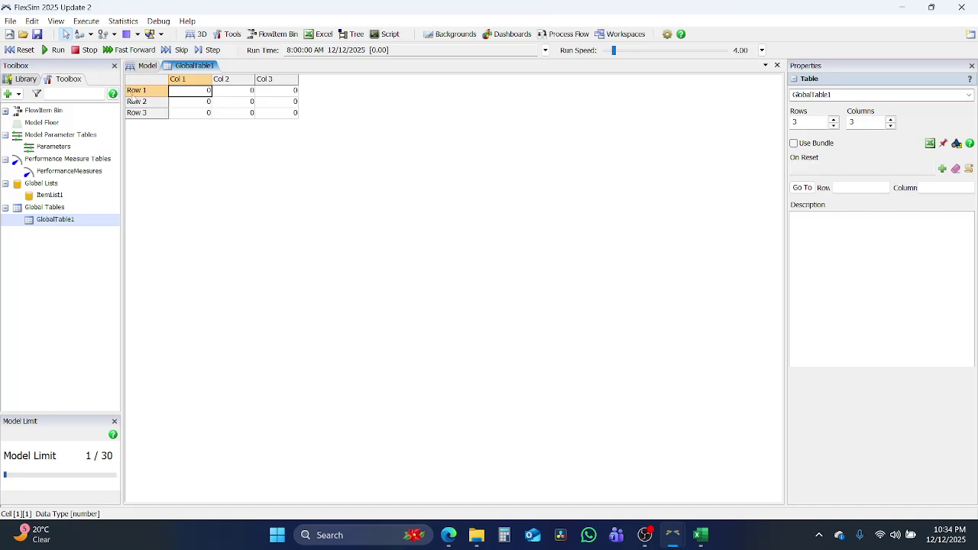
left_click(134, 93)
type("1")
key("Return")
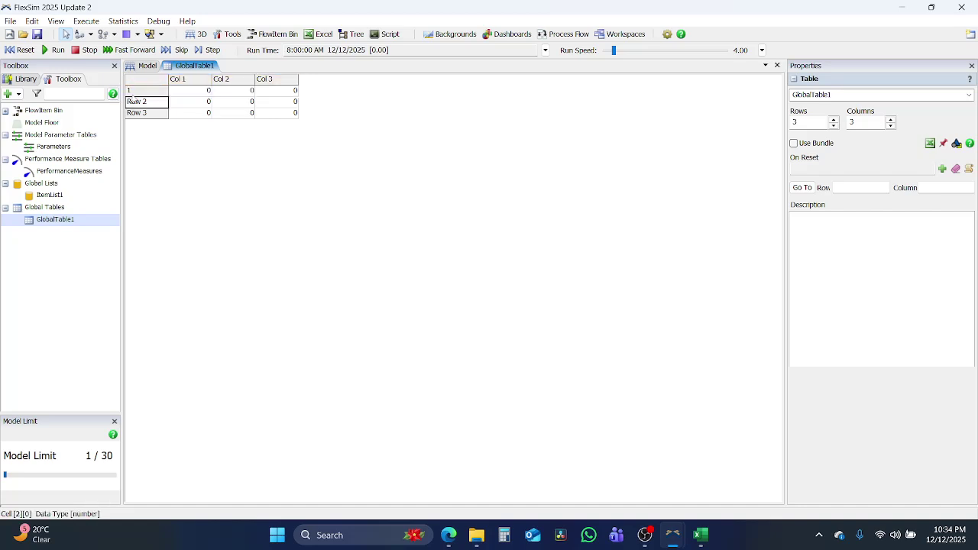
left_click(134, 92)
left_click(133, 92)
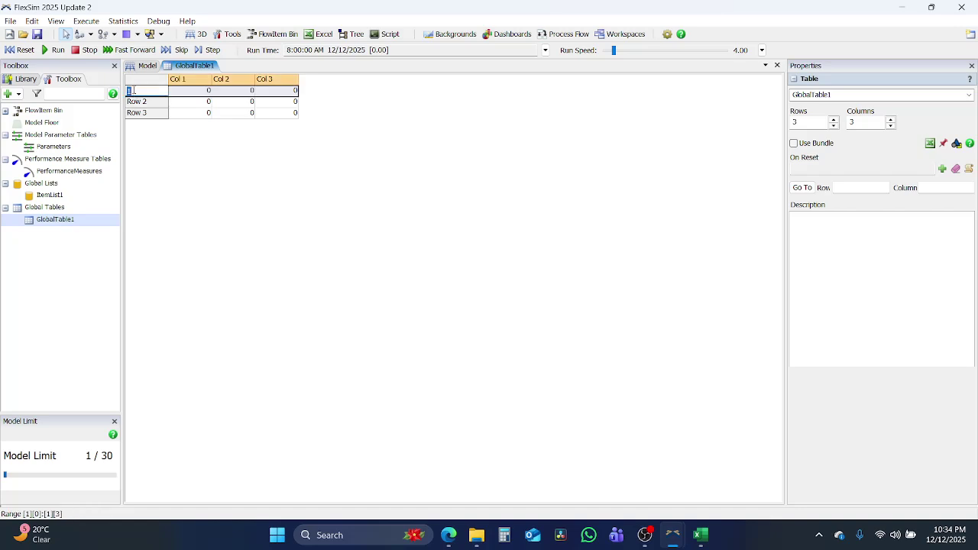
key("Tab")
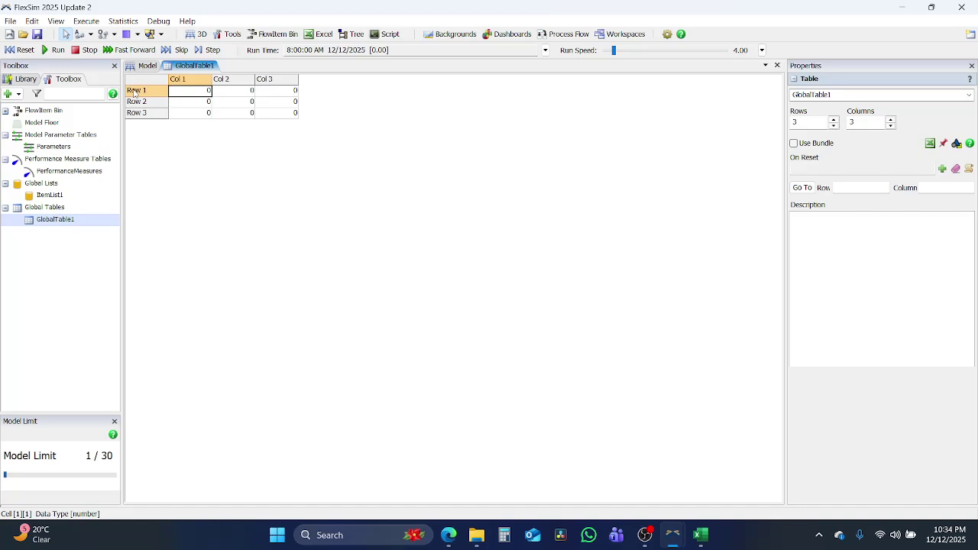
Enter the Row 1 quantities in the global table: 1 in Col 1 and 1 in Col 3.
type("1")
key("Tab")
key("Tab")
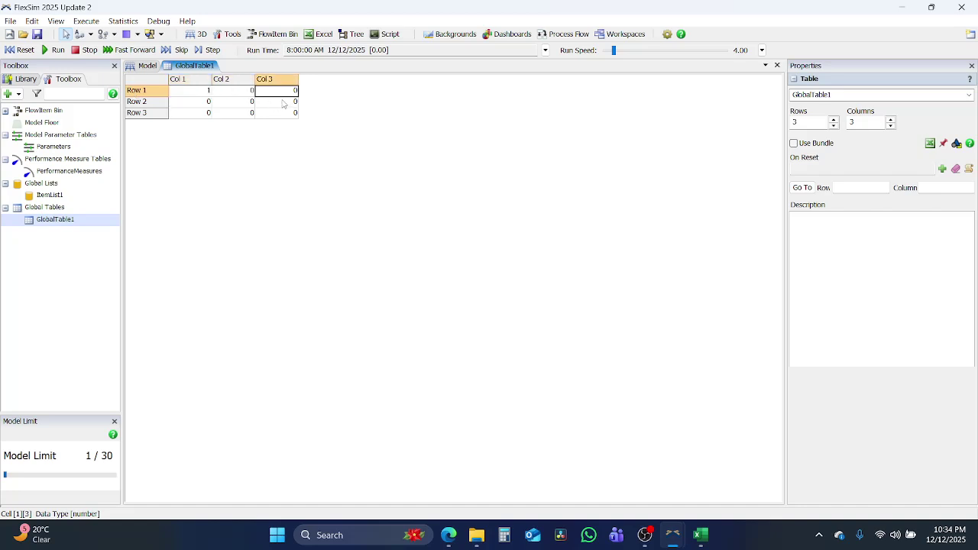
type("1")
key("Tab")
Set all three Row 2 quantities in the global table to 2.
type("2")
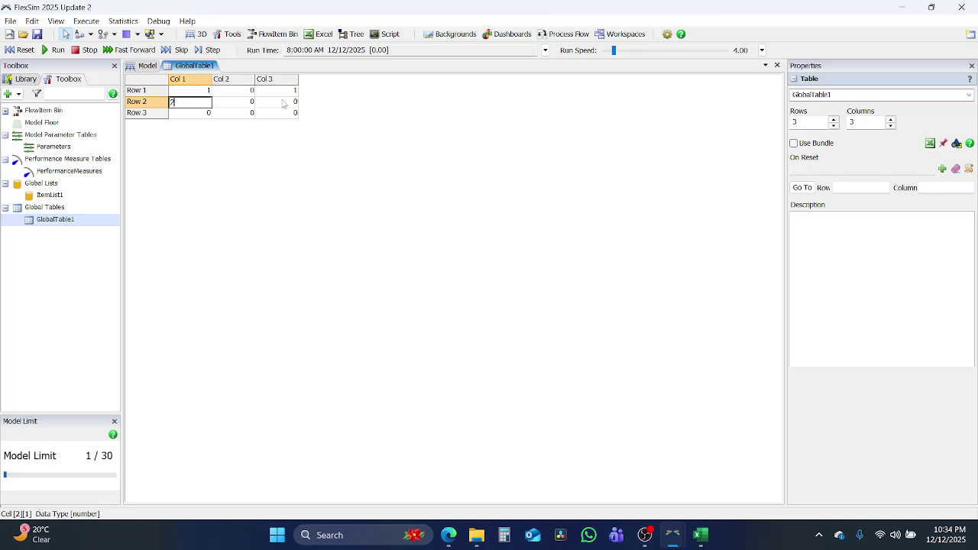
key("Tab")
type("2")
key("Tab")
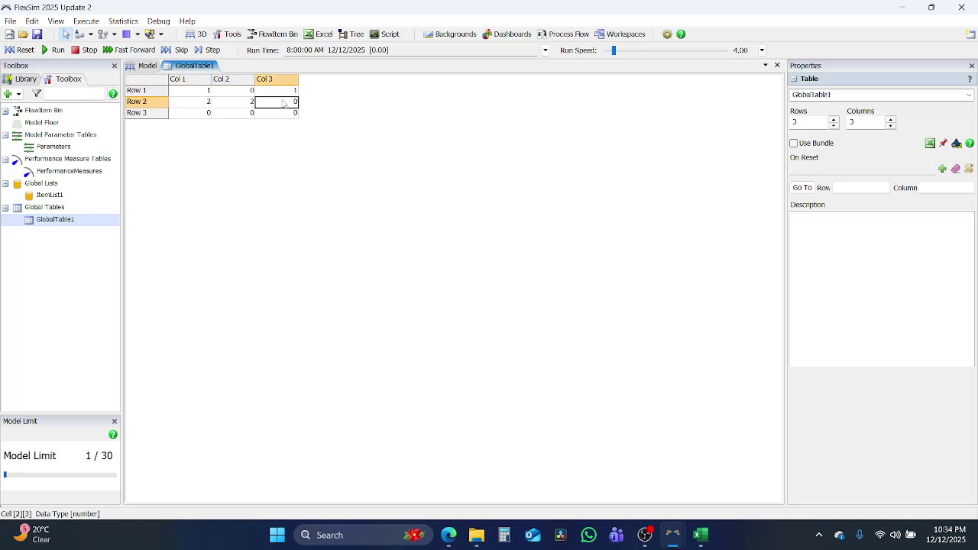
type("2")
key("Return")
Enter the Row 3 quantities 3, 1 and 2 across the global table's three columns.
key("Left")
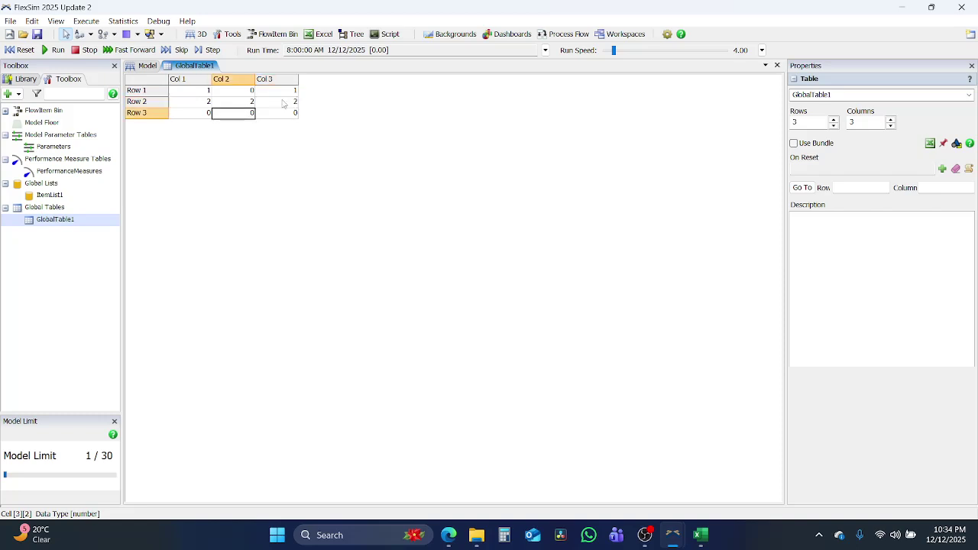
key("Left")
type("3")
key("Tab")
type("1")
key("Tab")
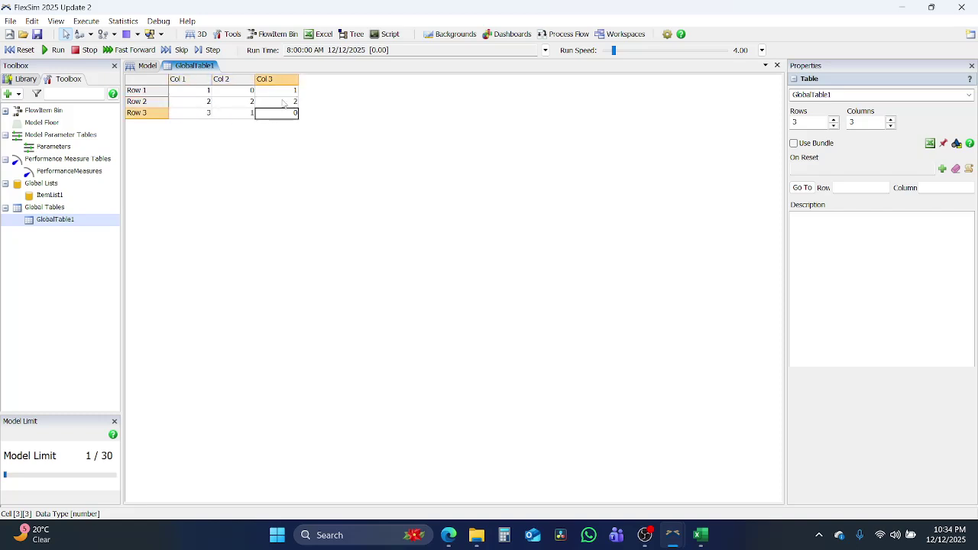
type("2")
key("Return")
Place a Source in the 3D model at about X -19.2, Y 0 and rename it orderGenerator.
left_click(141, 66)
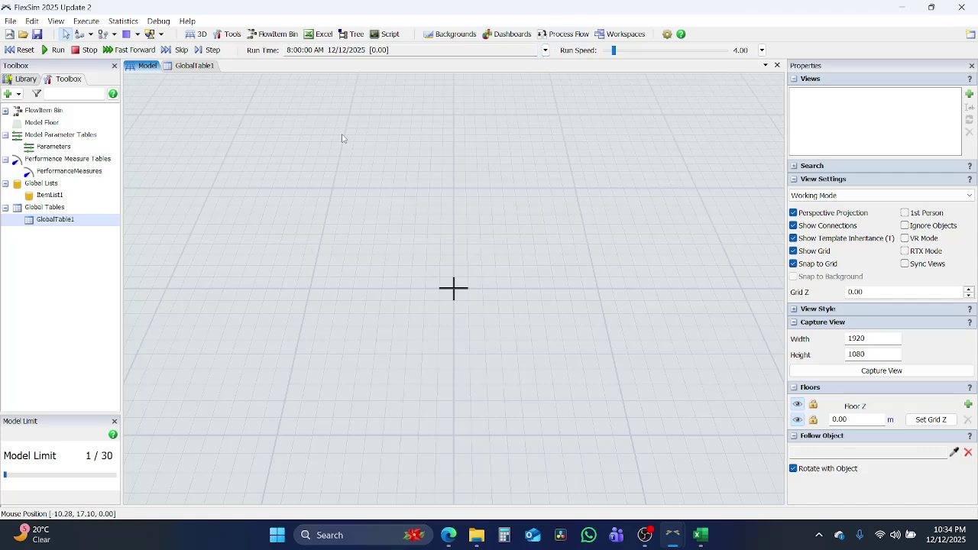
left_click(26, 79)
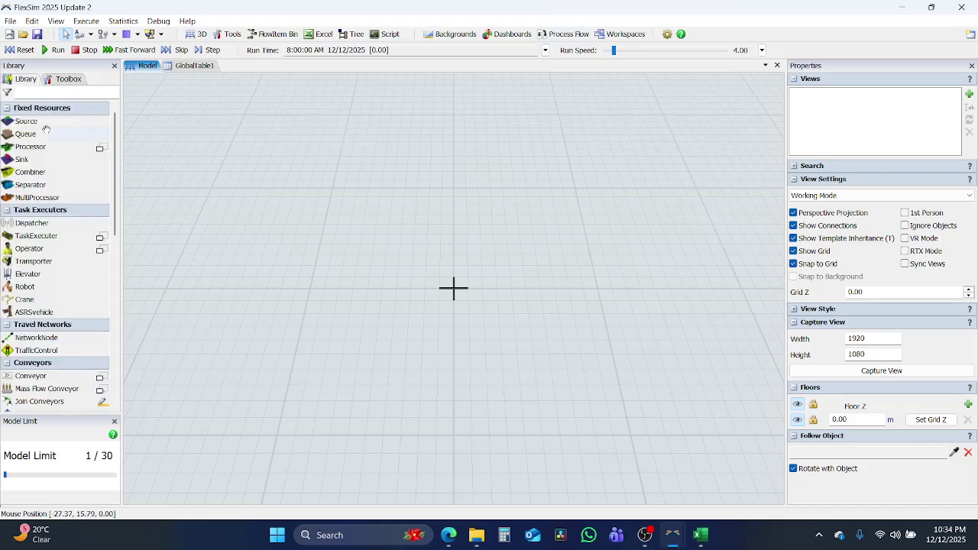
left_click_drag(27, 121, 264, 291)
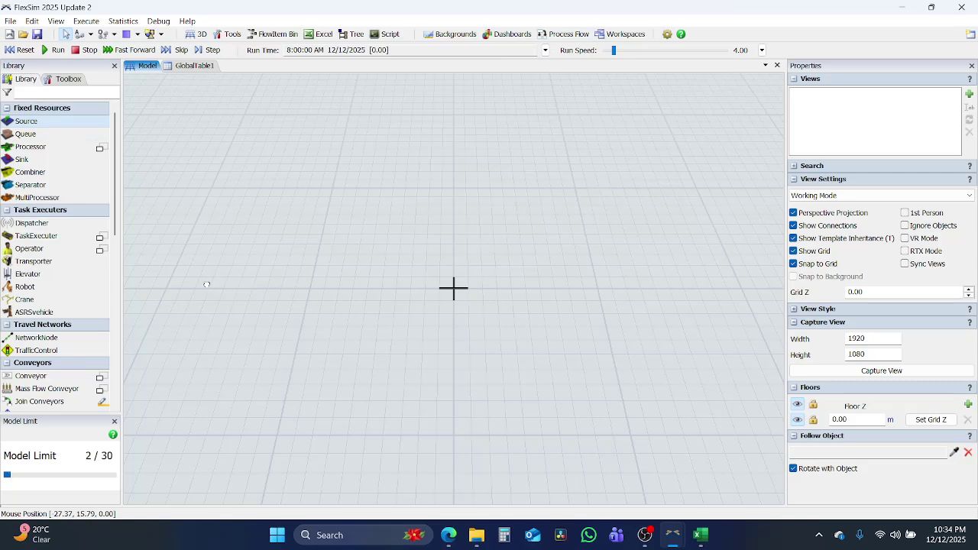
left_click_drag(206, 284, 207, 285)
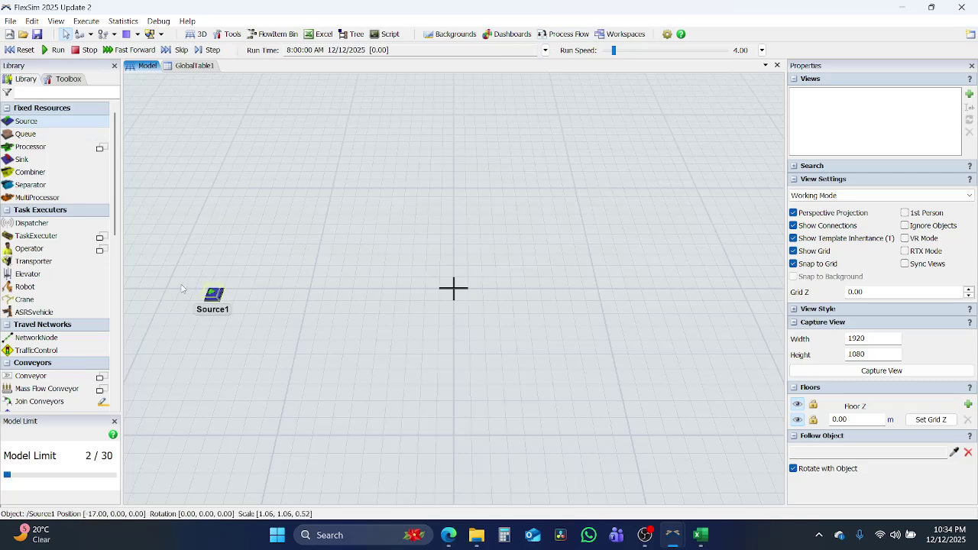
left_click_drag(206, 295, 169, 290)
double_click(840, 81)
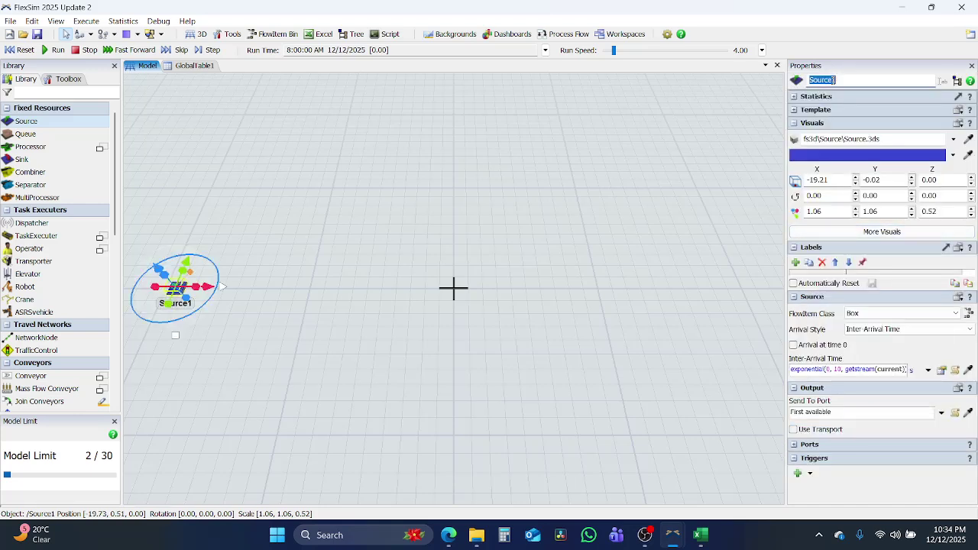
type("orderGenerator")
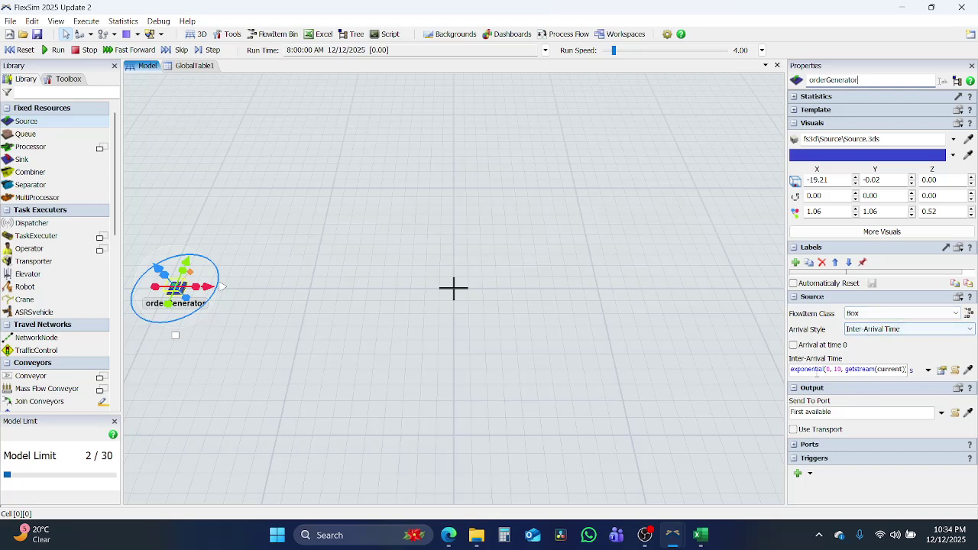
Set orderGenerator's inter-arrival time to exponential(0, 30, getstream(current)).
left_click(837, 370)
key("BackSpace")
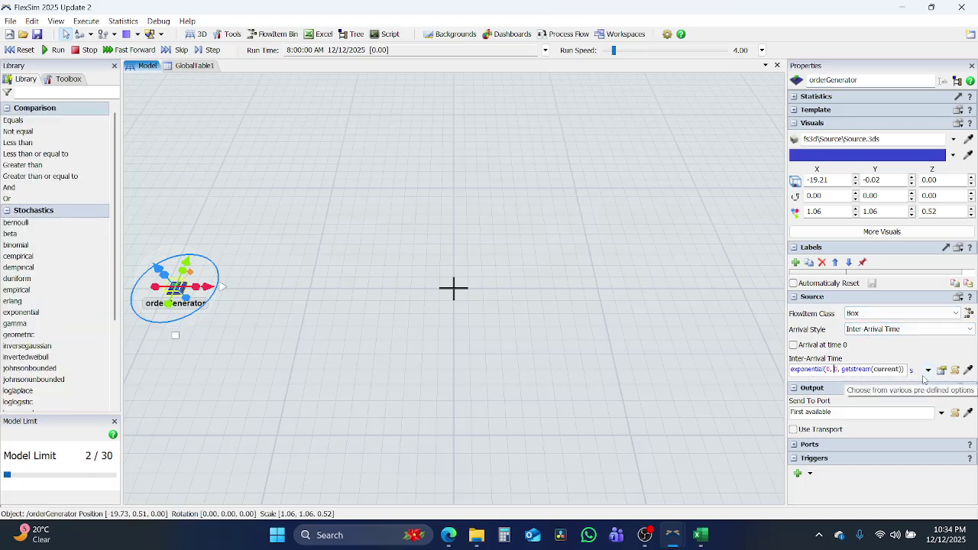
type("3")
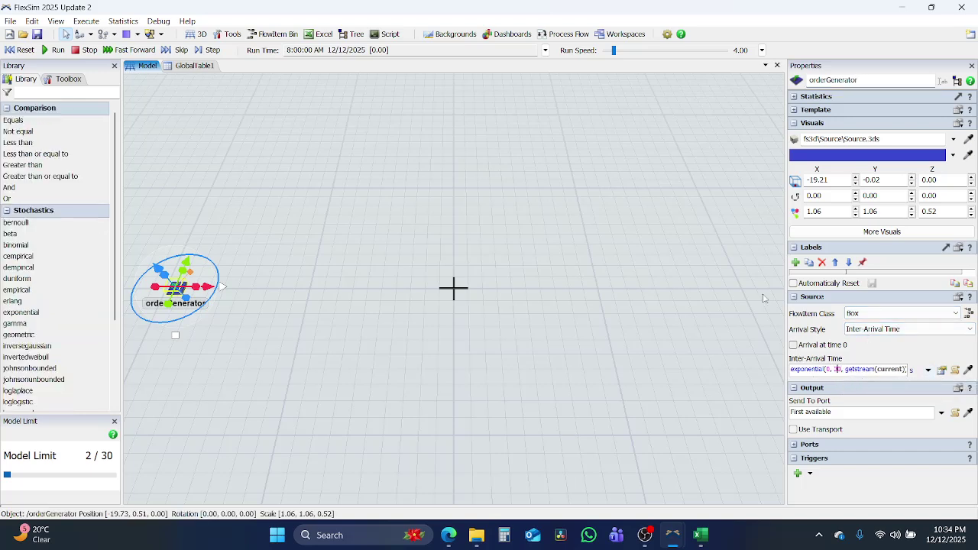
Add an On Creation trigger to orderGenerator that uses the Set Label by Percentage option.
left_click(802, 478)
left_click(802, 476)
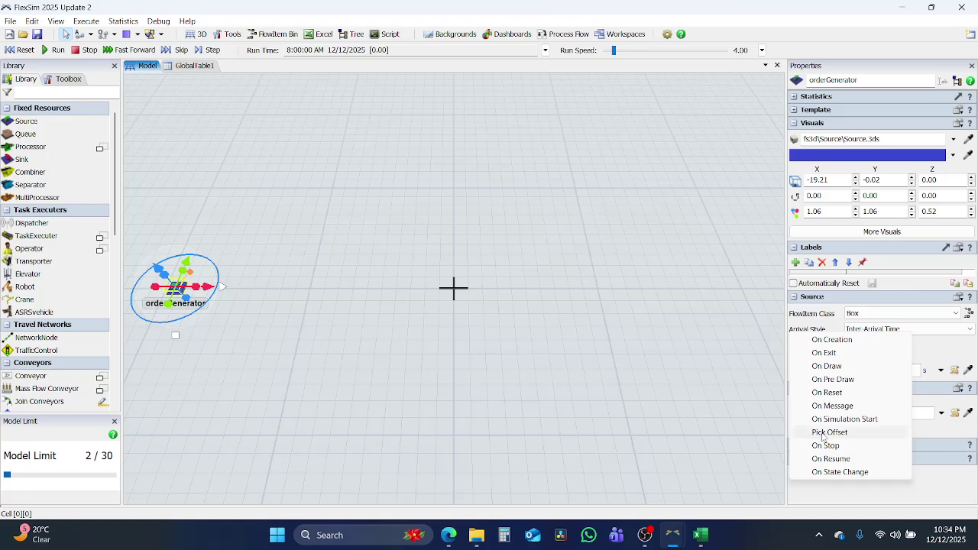
left_click(861, 339)
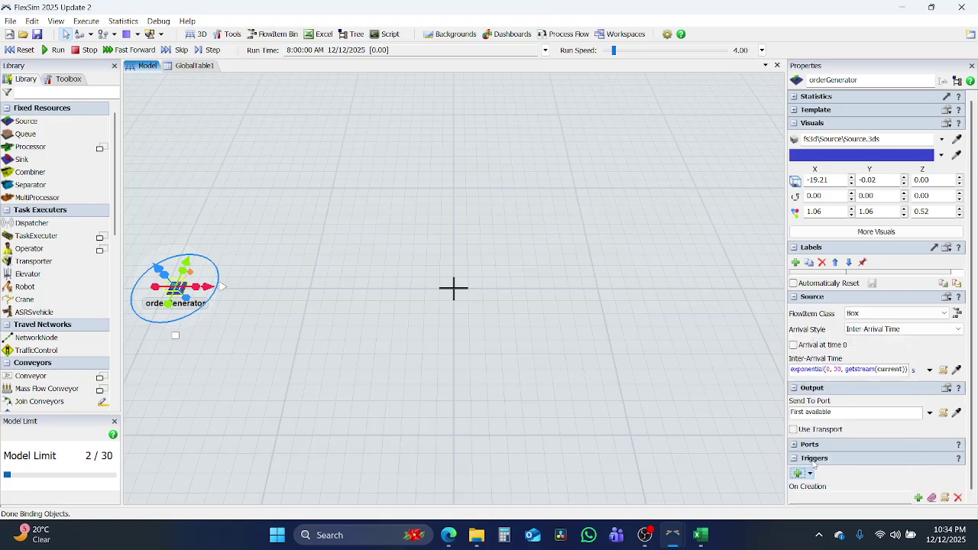
left_click(917, 498)
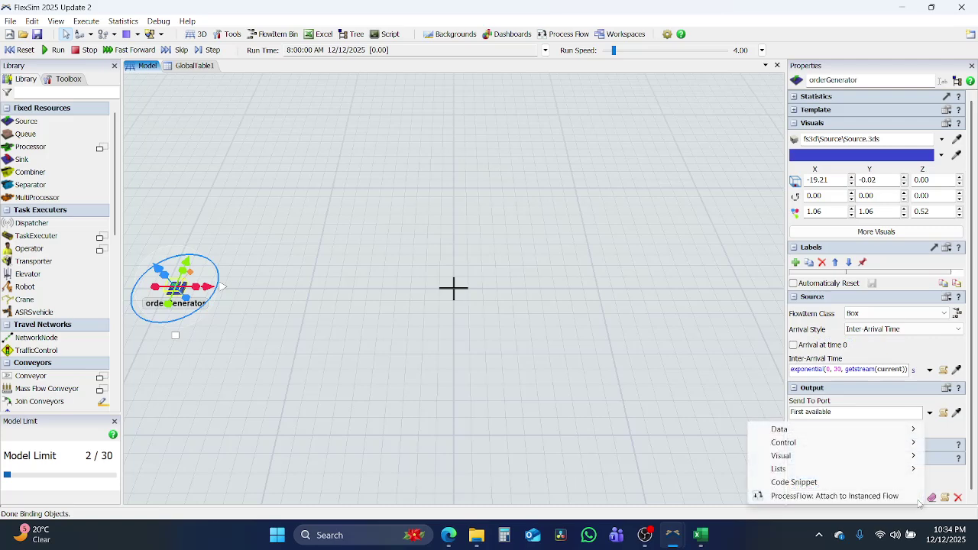
mouse_move(809, 433)
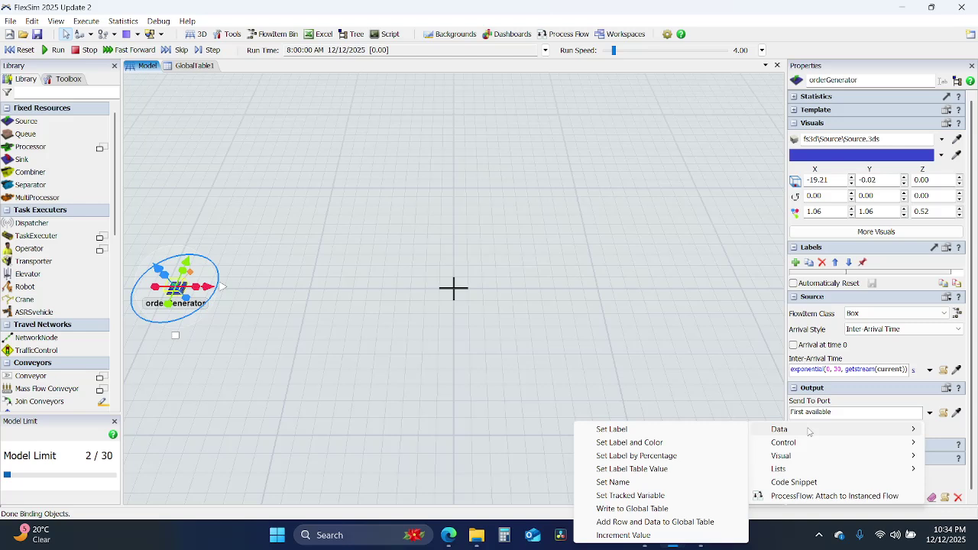
left_click(656, 458)
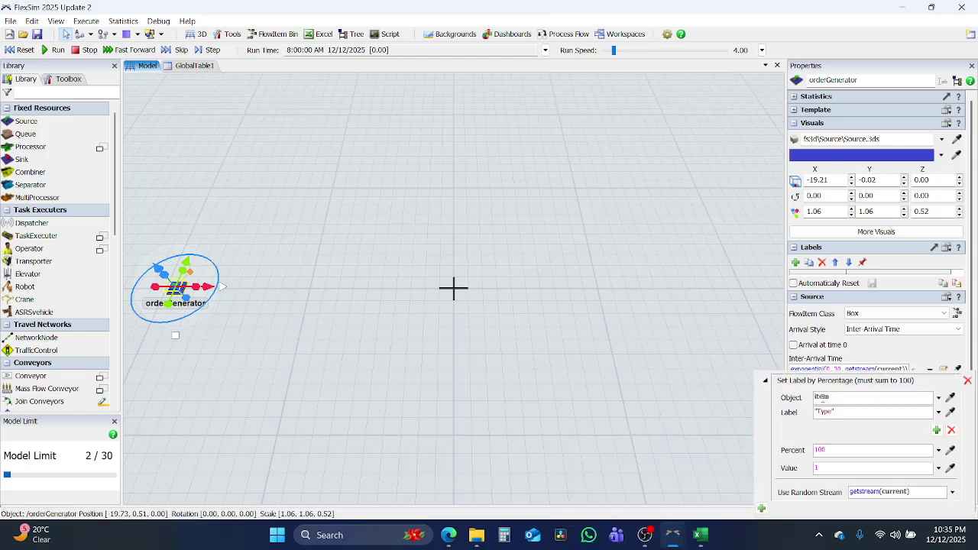
Extend the item's "Type" label percentages with two more entries for values 2 and 3.
left_click(827, 396)
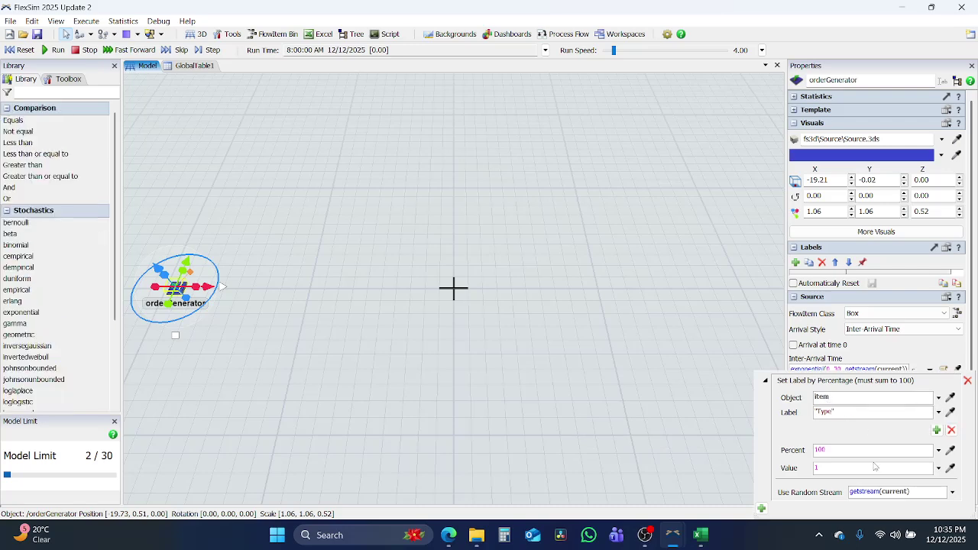
left_click(936, 430)
left_click(938, 430)
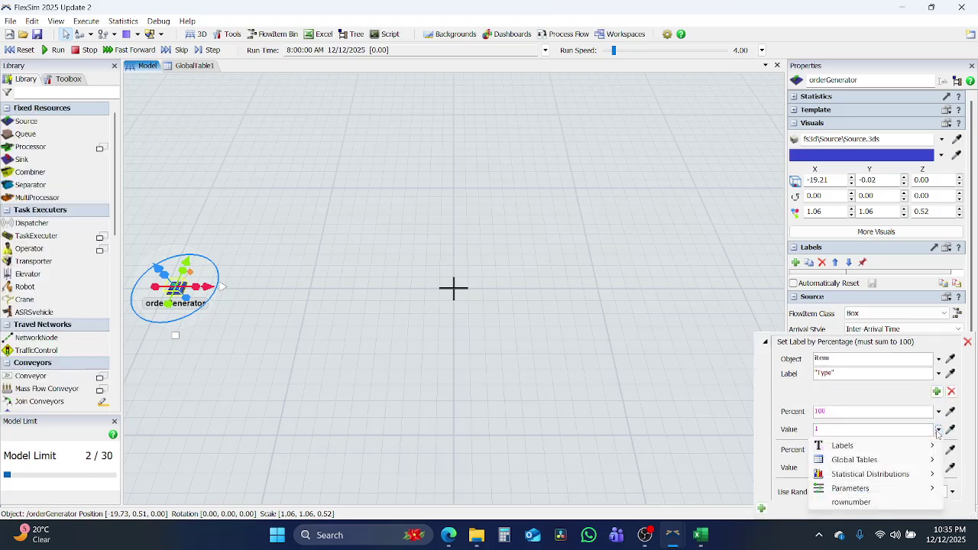
left_click(937, 391)
left_click(936, 391)
left_click(824, 391)
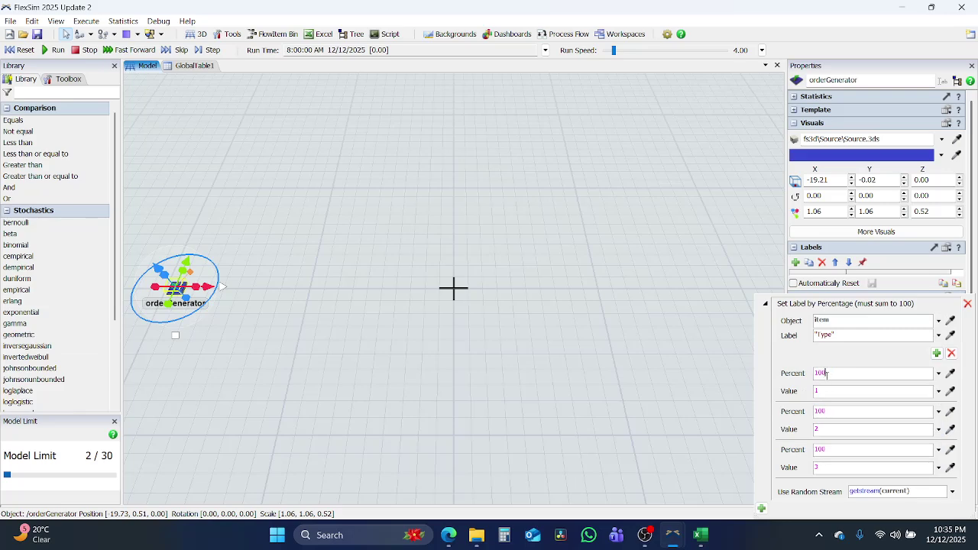
Set the percentages of the "Type" label values 1, 2 and 3 to 13, 15 and 70.
double_click(826, 374)
type("13")
double_click(823, 410)
type("15")
double_click(820, 449)
type("70")
Rename the three rows of GlobalTable1 to Type 1, Type 2 and Type 3.
left_click(189, 65)
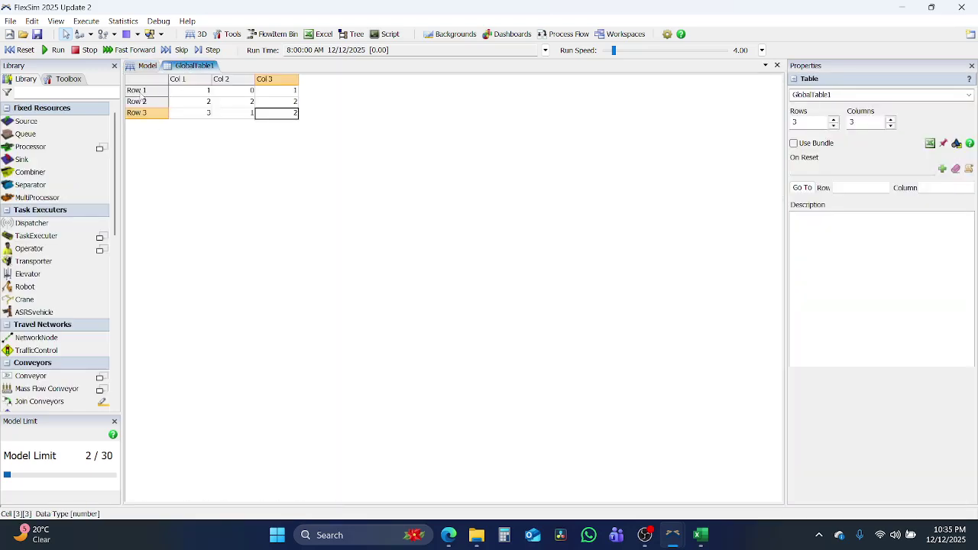
double_click(141, 92)
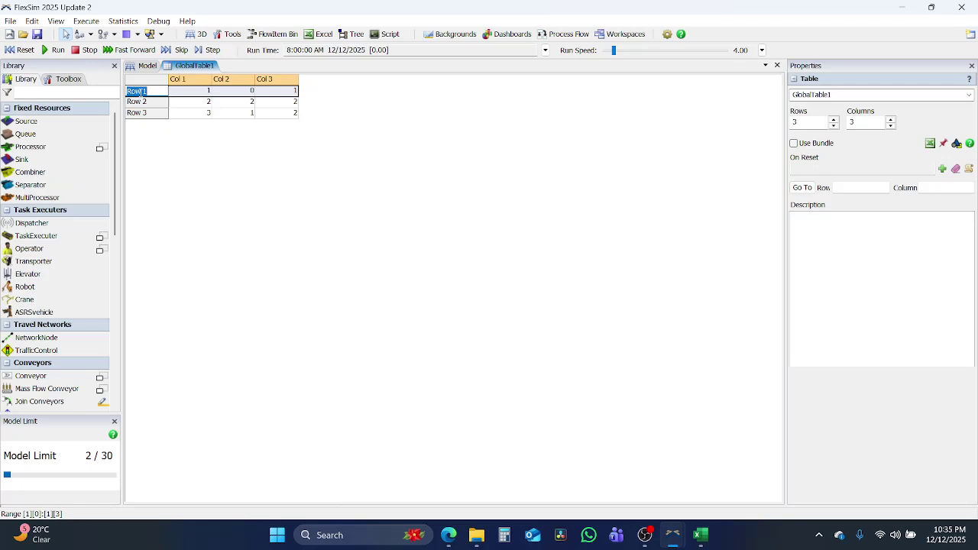
type("Type 1")
key("Return")
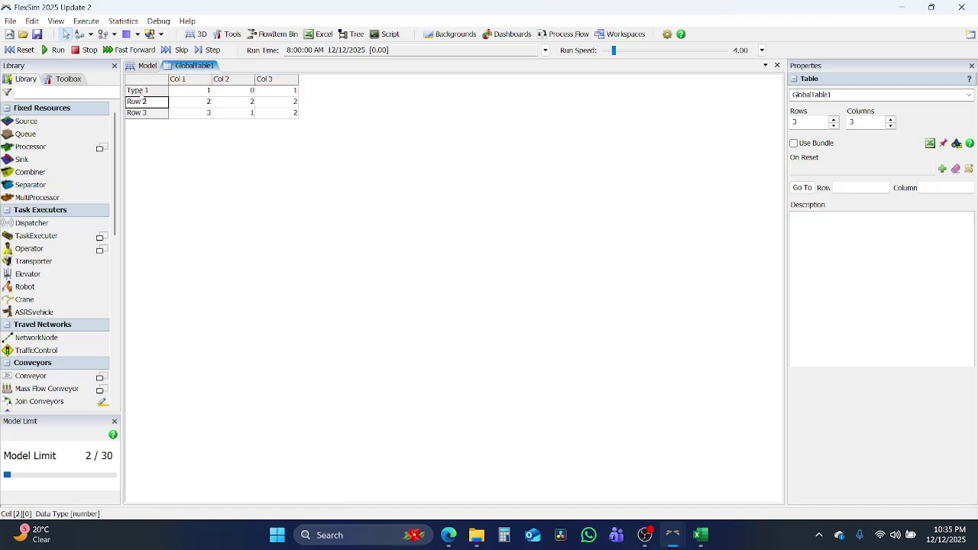
type("Type 2")
key("Return")
type("Type")
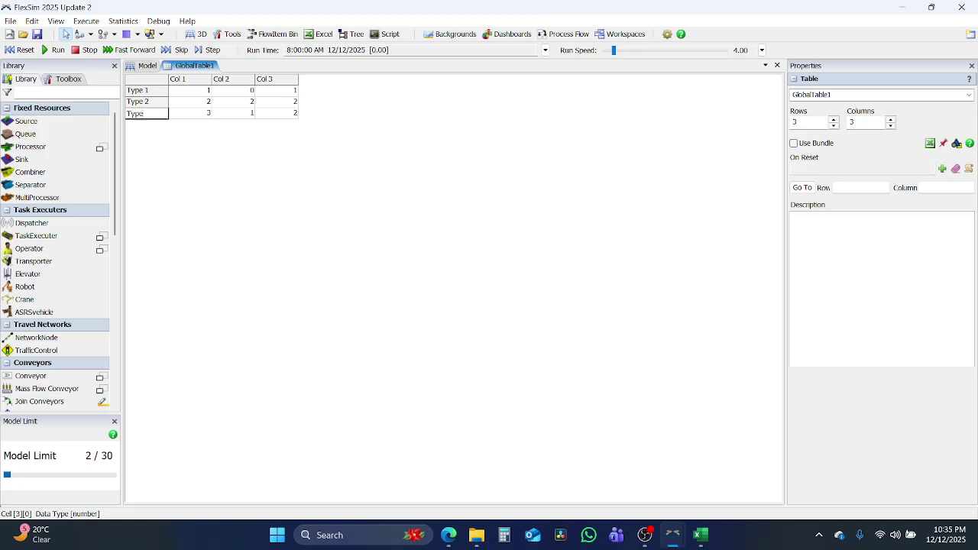
type(" 3")
left_click(285, 187)
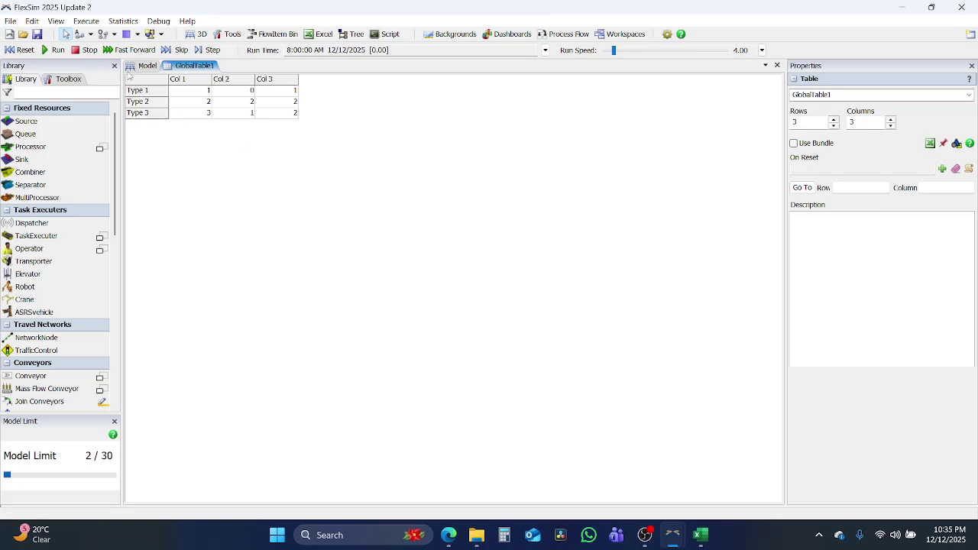
Place a Queue in the 3D model beside orderGenerator, at about X -11.4, Y 0.
left_click(146, 66)
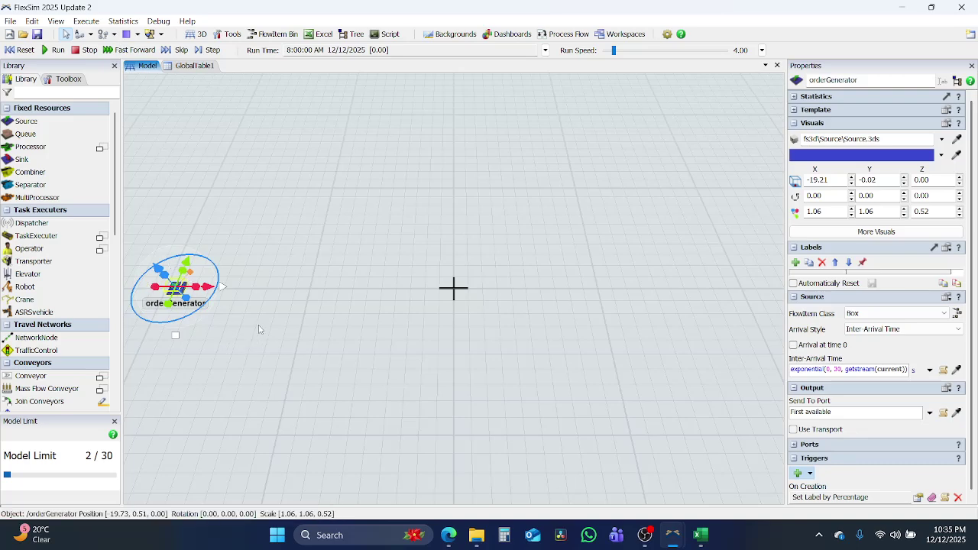
left_click_drag(260, 331, 394, 308)
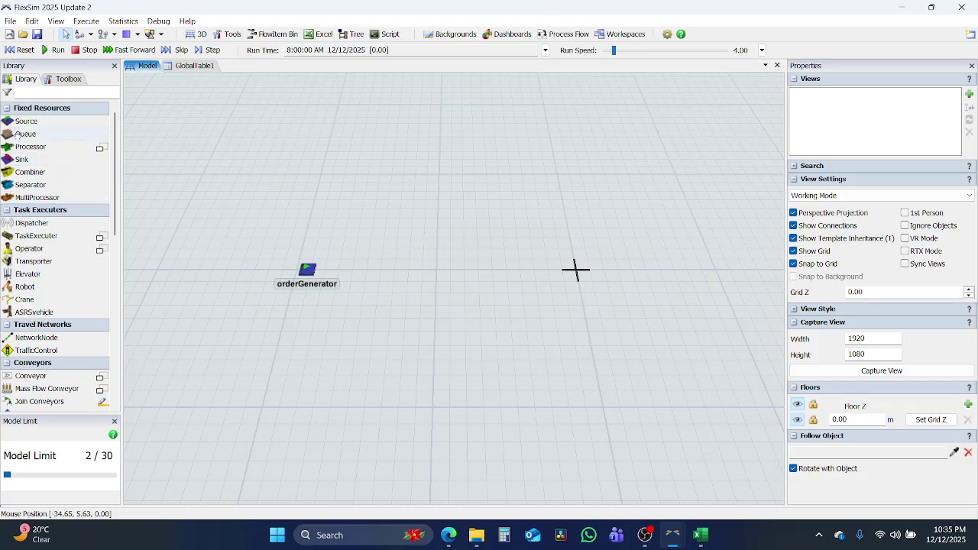
left_click(25, 134)
left_click(386, 273)
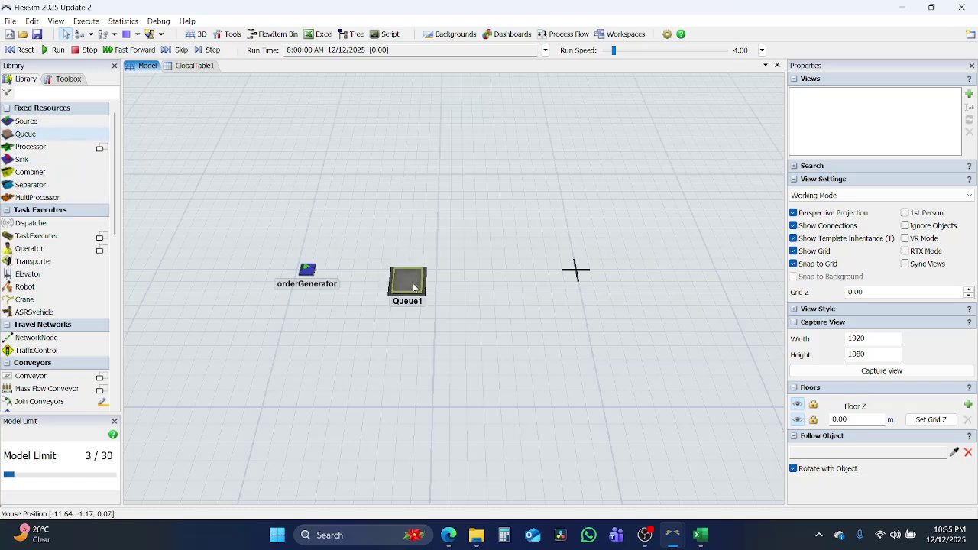
mouse_move(412, 283)
left_mouse_down()
mouse_move(437, 267)
mouse_move(422, 272)
left_mouse_up()
Connect orderGenerator's output to Queue1 and select Queue1.
left_click(307, 273)
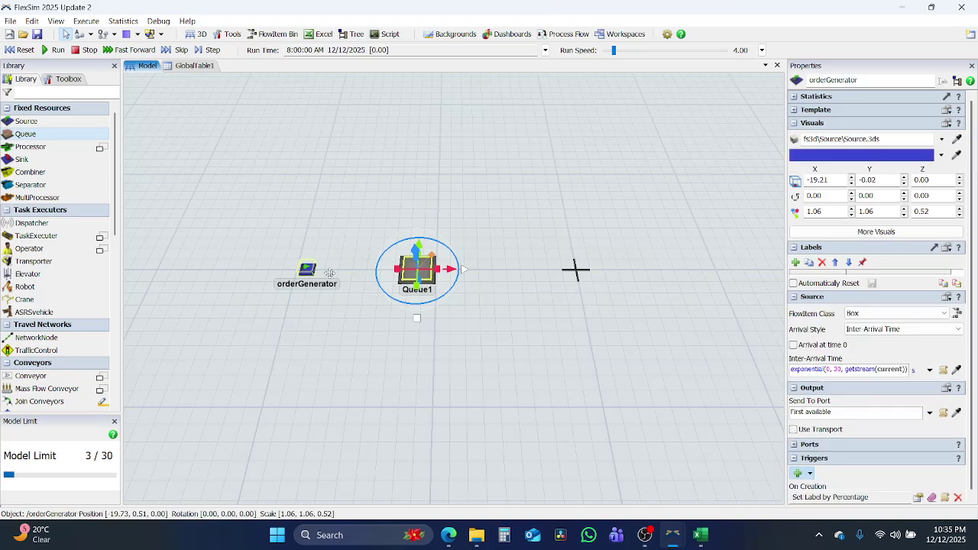
left_click_drag(356, 272, 428, 277)
left_click(428, 277)
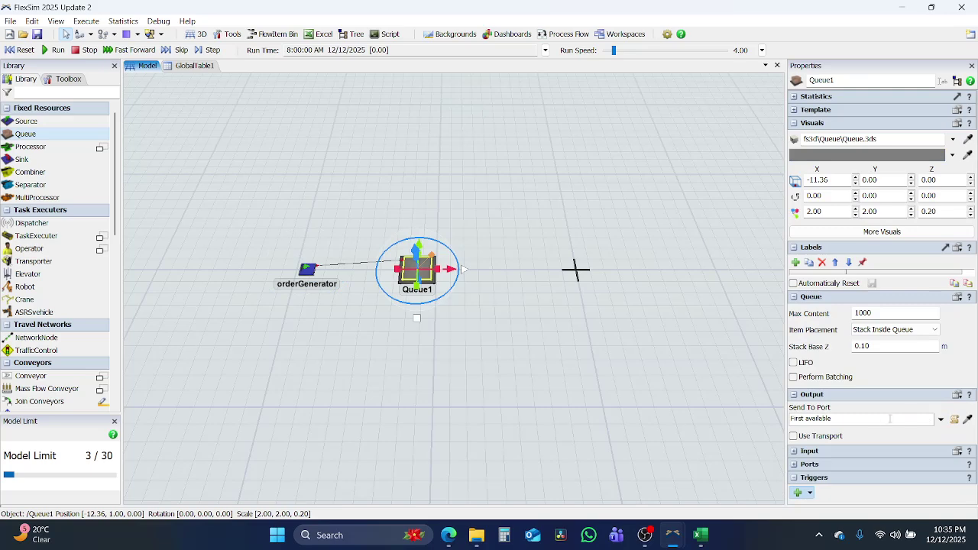
left_click(842, 418)
left_click(940, 419)
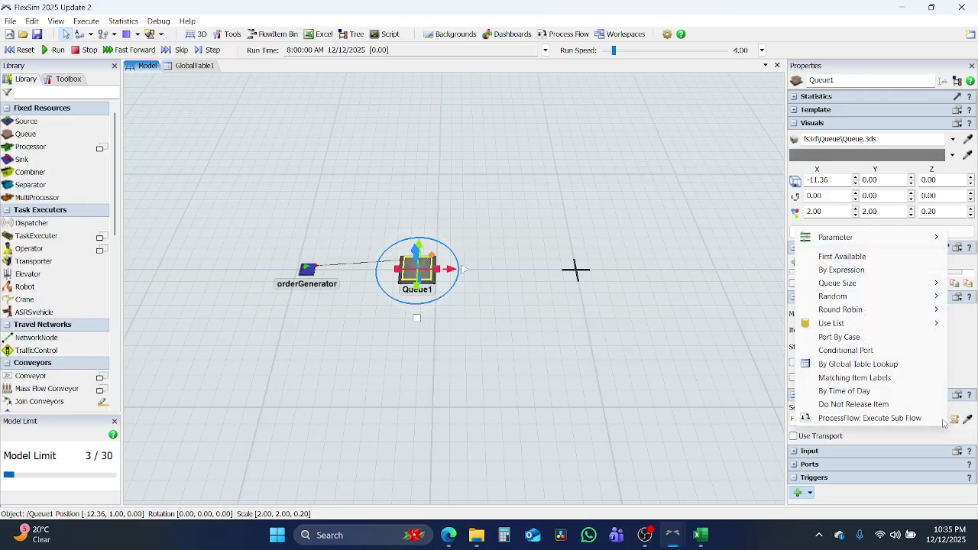
left_click(859, 406)
left_click(487, 328)
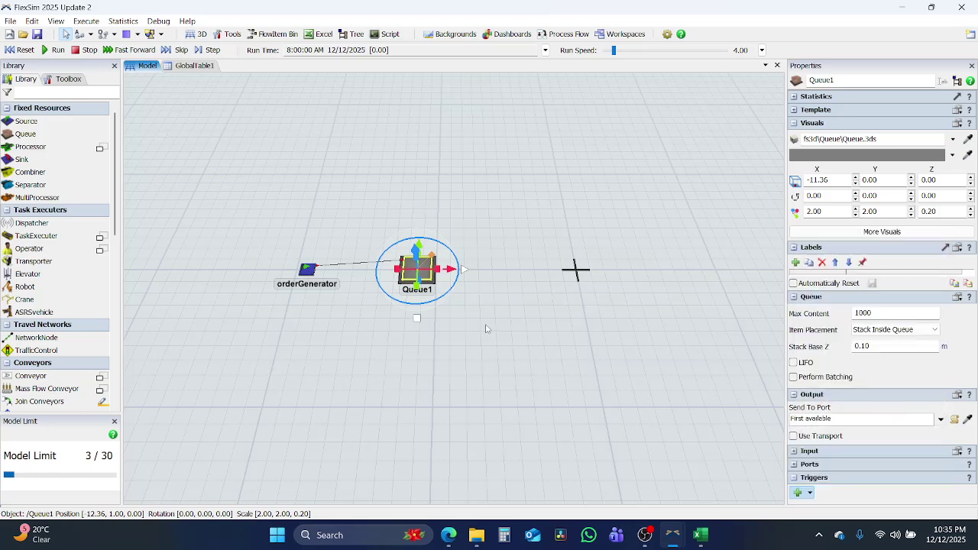
left_click(486, 329)
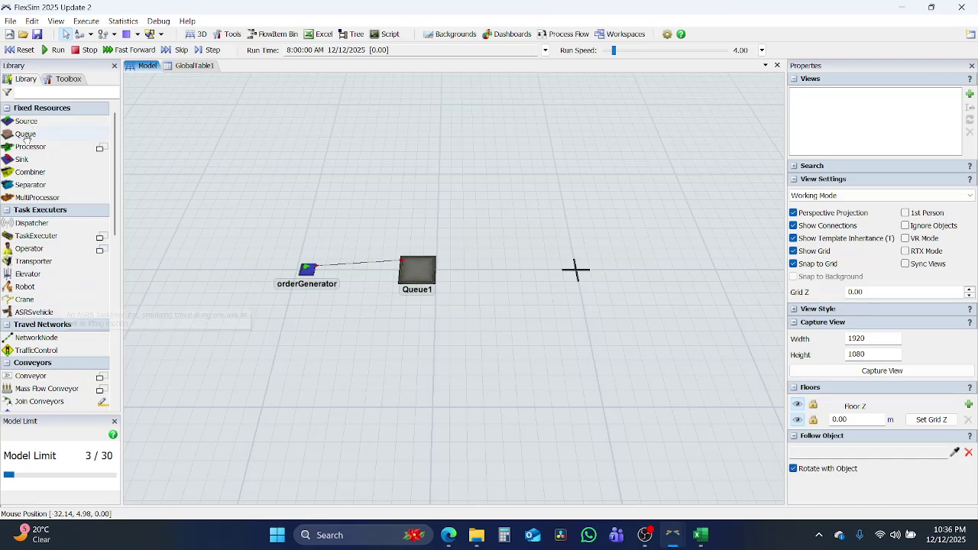
Place a Processor at about X -0.4, Y -0.2 and connect Queue1 to it.
left_click(575, 270)
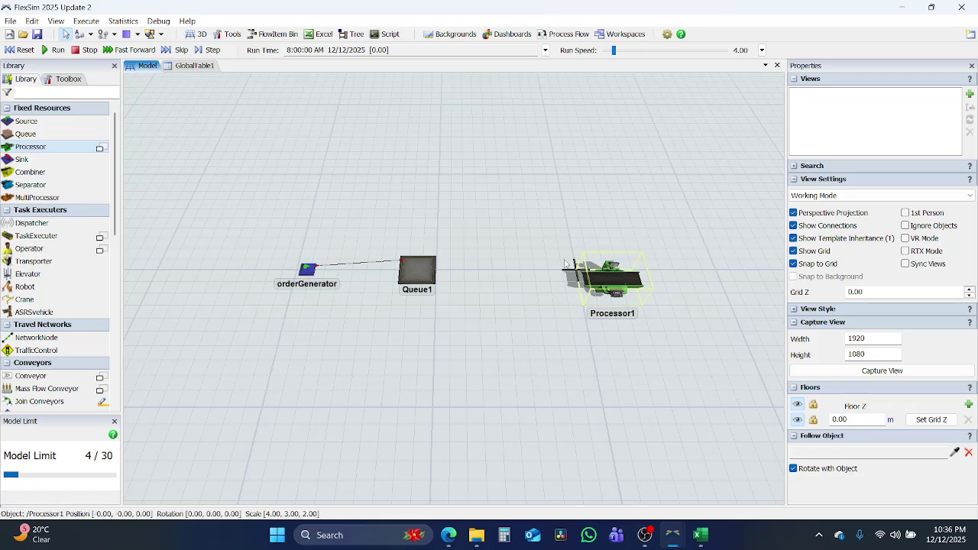
left_click_drag(565, 264, 535, 250)
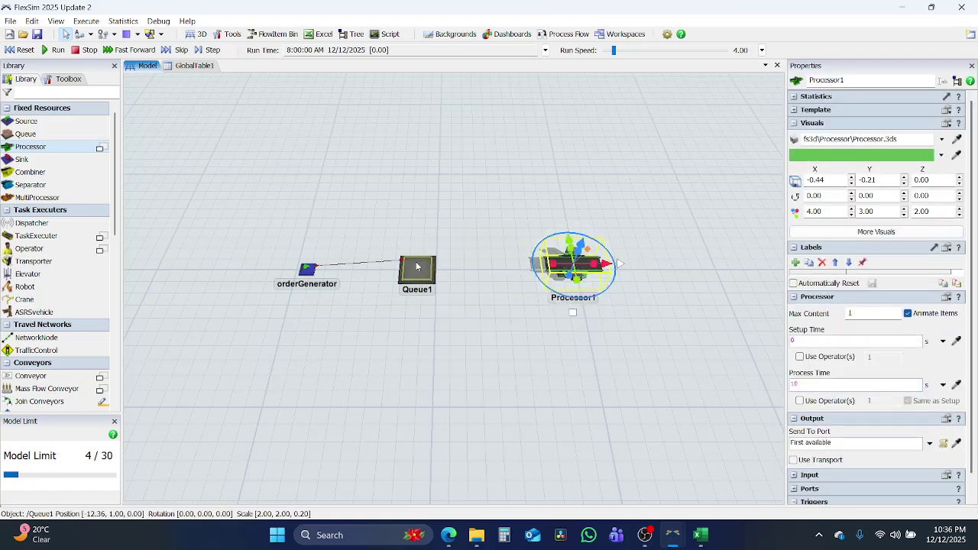
left_click_drag(419, 269, 584, 272)
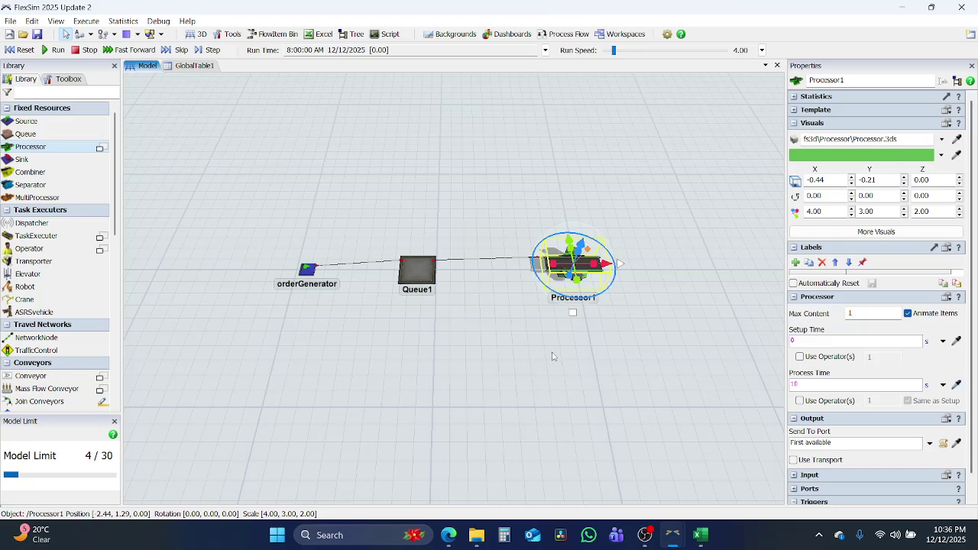
Place a second Queue beyond Processor1 in line with the flow and connect Processor1 to it.
left_click_drag(25, 134, 387, 215)
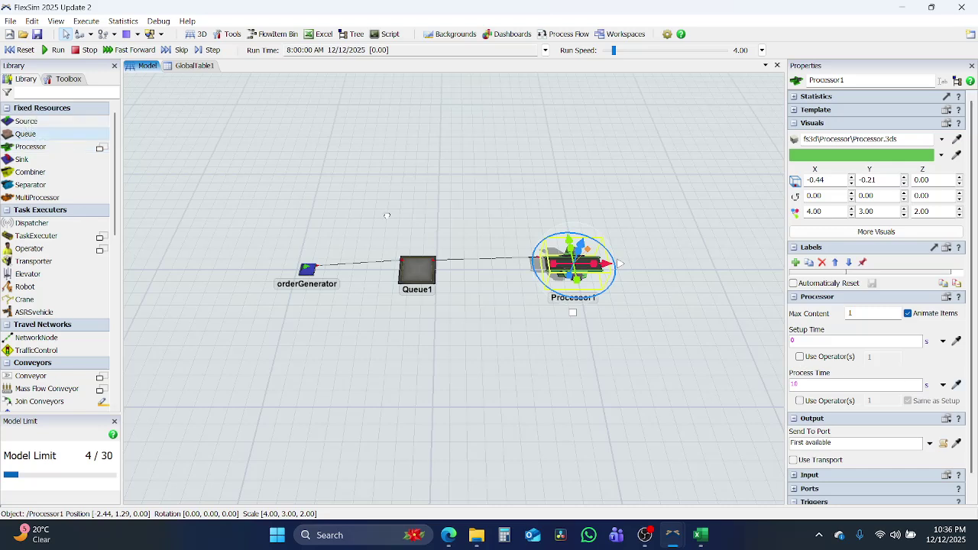
left_click_drag(707, 244, 711, 277)
left_click(595, 269)
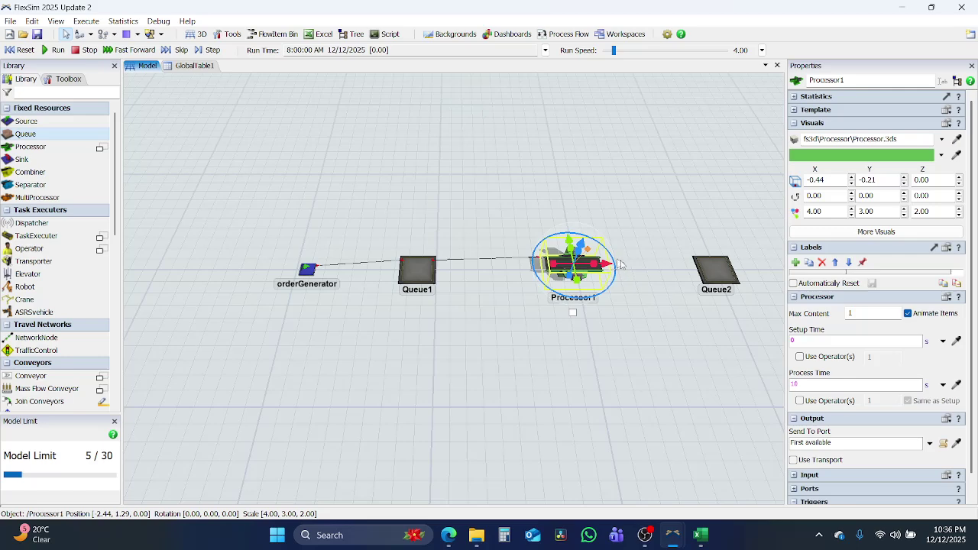
left_click_drag(623, 265, 739, 276)
left_click(649, 269)
left_click(649, 271)
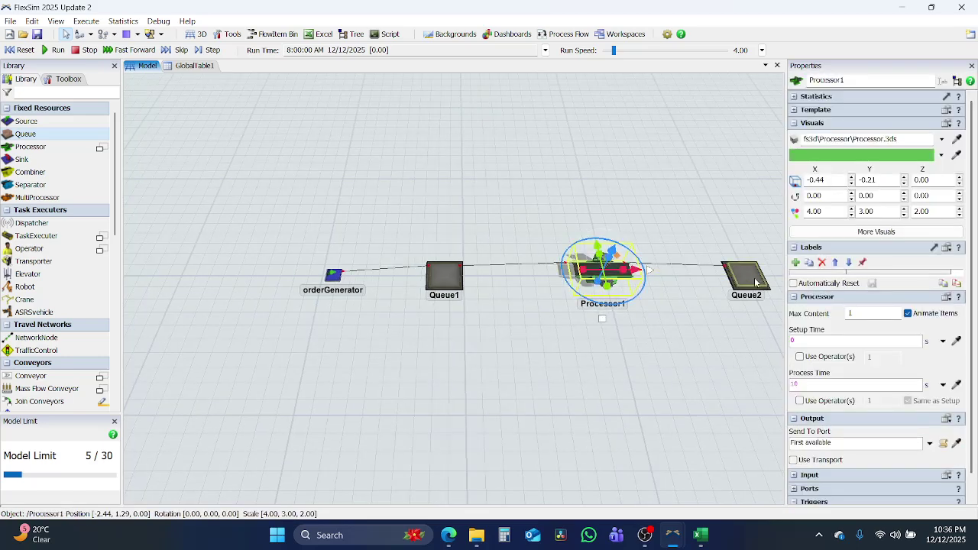
left_click(680, 375)
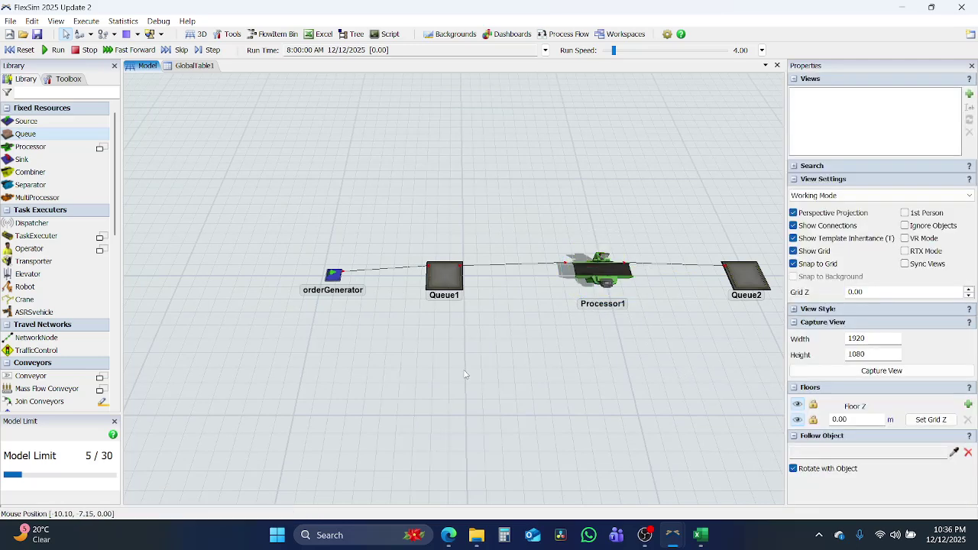
left_click_drag(467, 374, 353, 304)
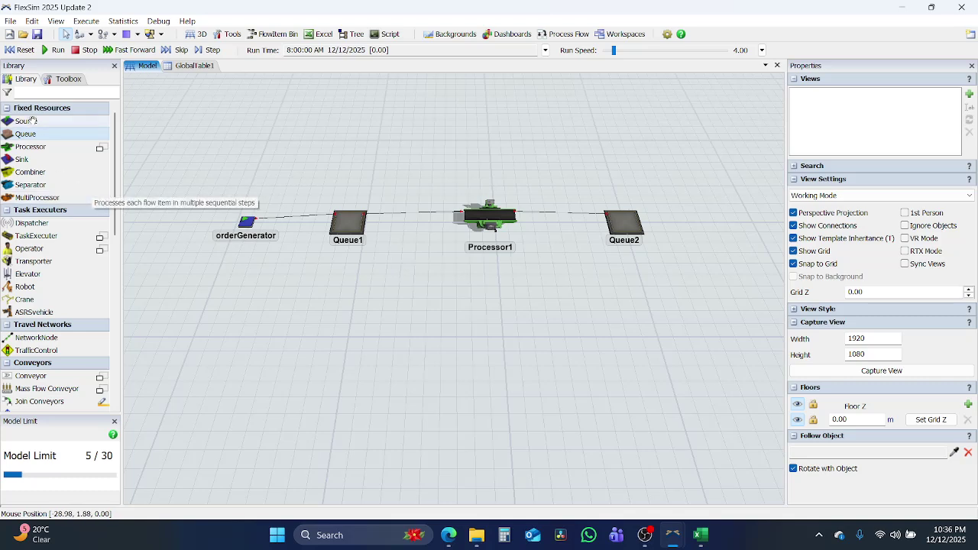
left_click_drag(27, 134, 250, 352)
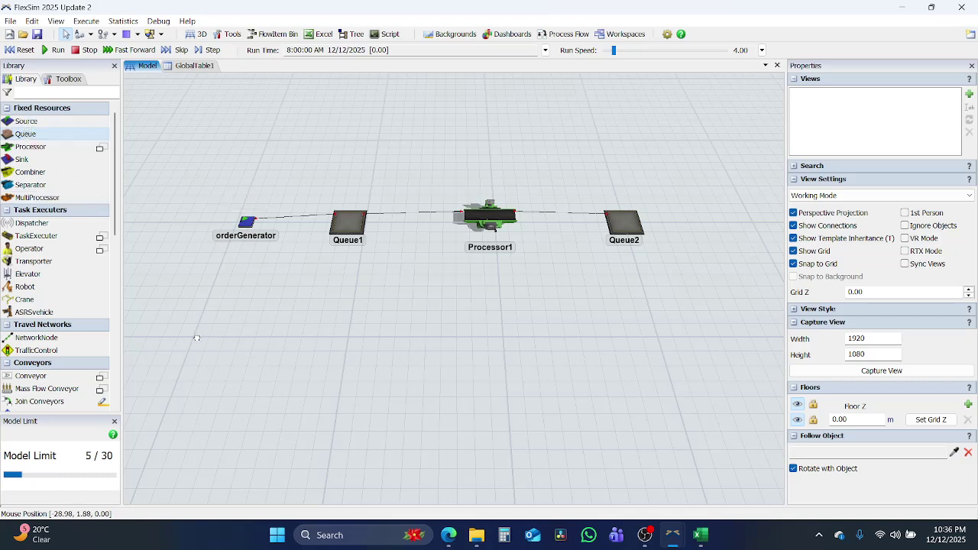
left_click_drag(196, 338, 196, 339)
key("ctrl+z")
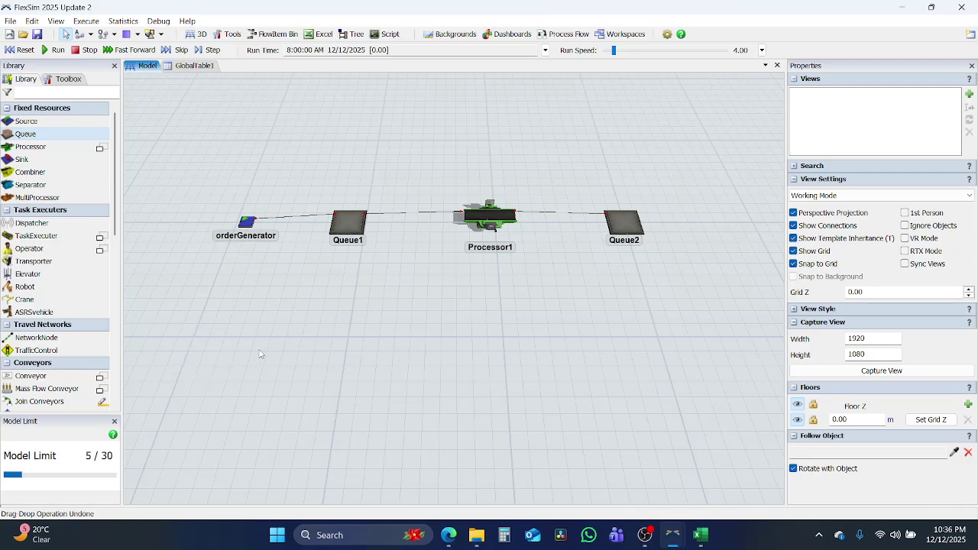
Place a second Source at X -20, Y -10, in front of the order line.
left_click(18, 123)
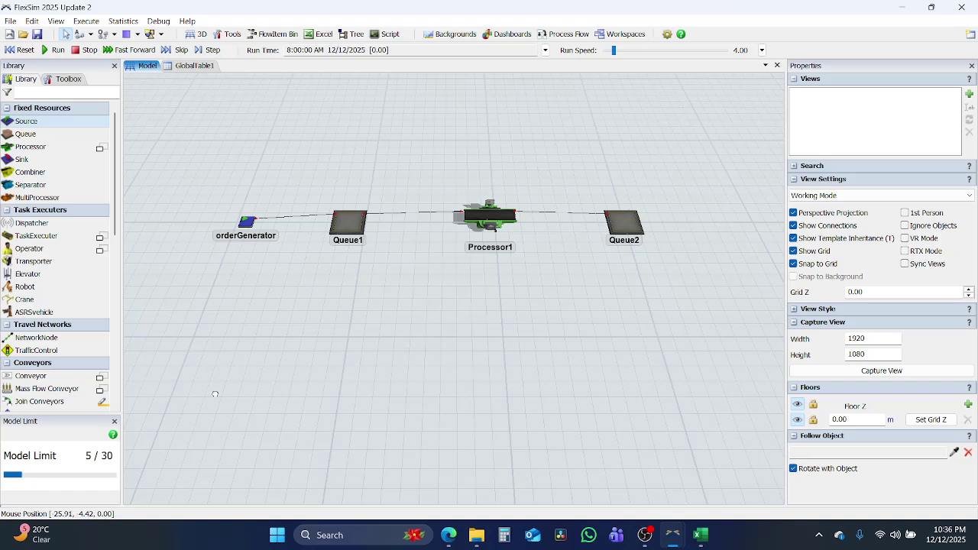
left_click(192, 338)
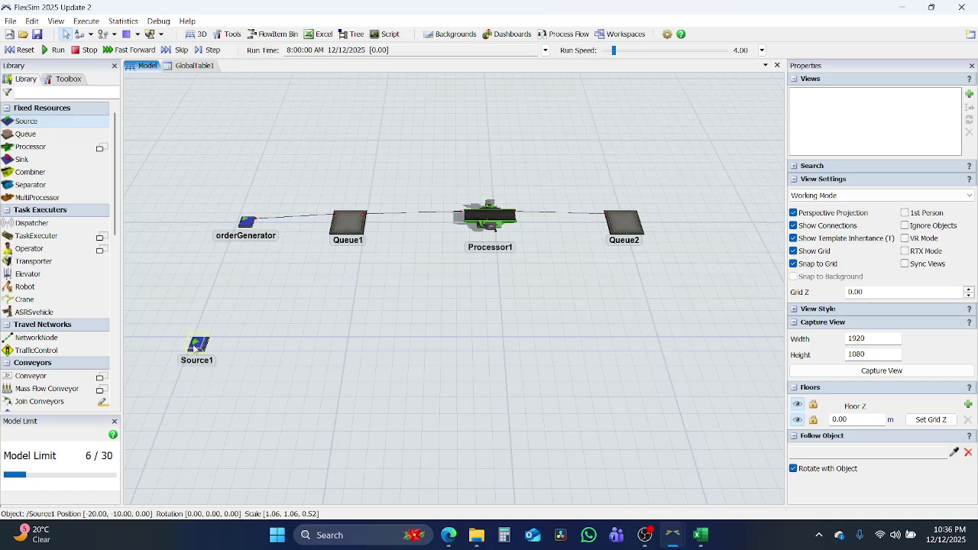
Rename the second Source partGenerator and set the scale of its exponential inter-arrival time to 30.
left_click(196, 344)
double_click(836, 80)
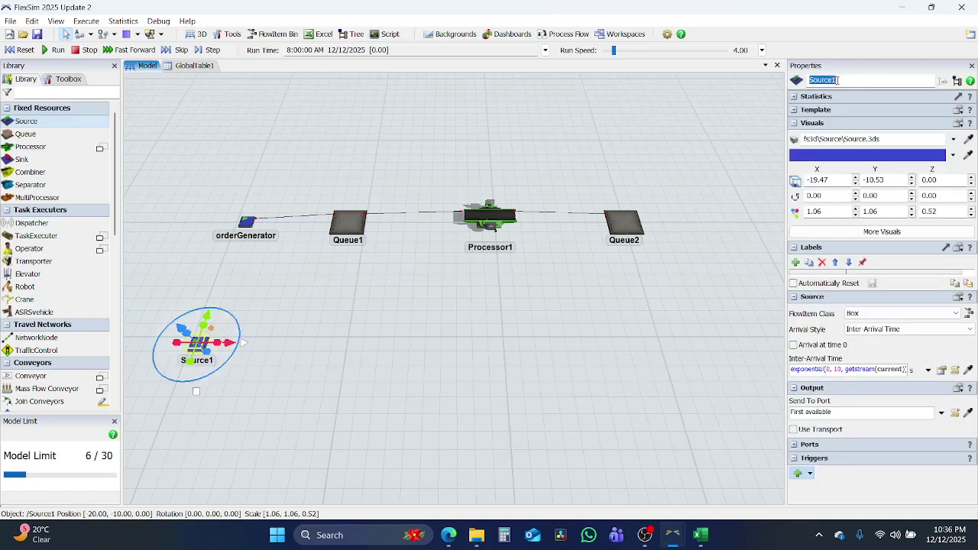
type("partGenerator")
key("Return")
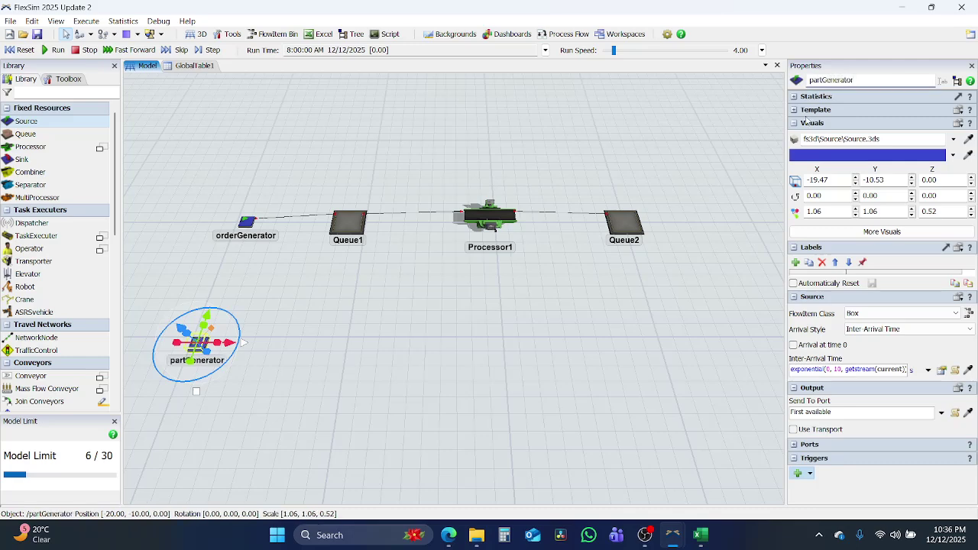
double_click(838, 369)
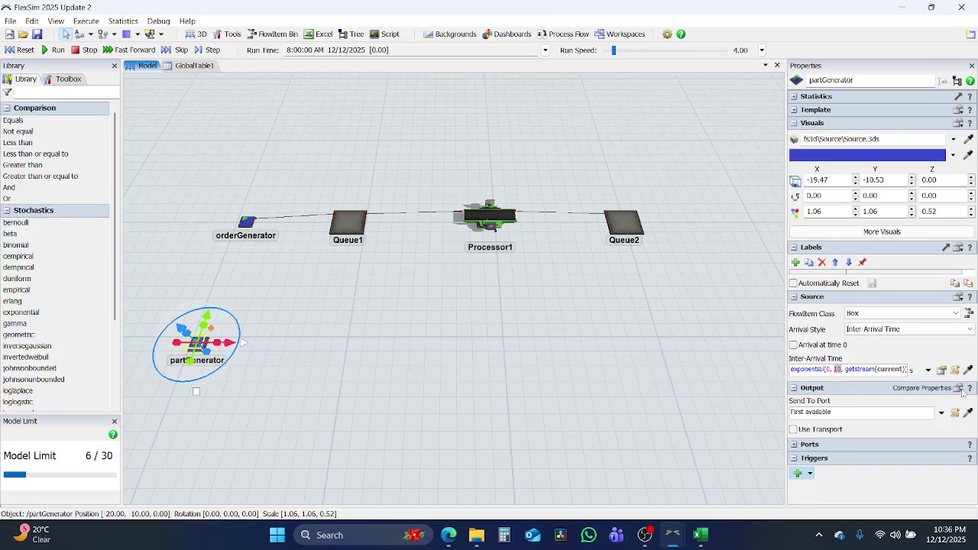
type("30")
Add an On Creation trigger to partGenerator that sets the item's Type label by percentage.
left_click(810, 472)
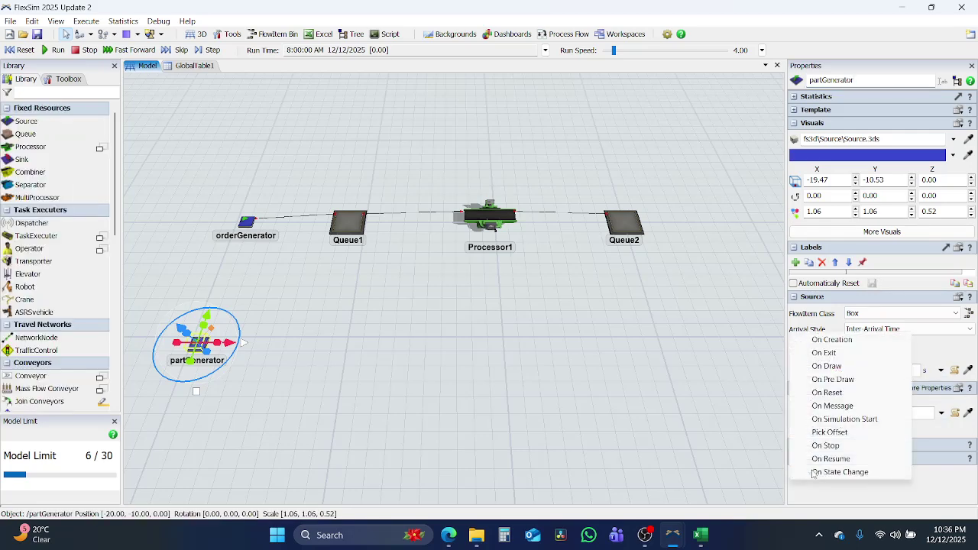
left_click(831, 339)
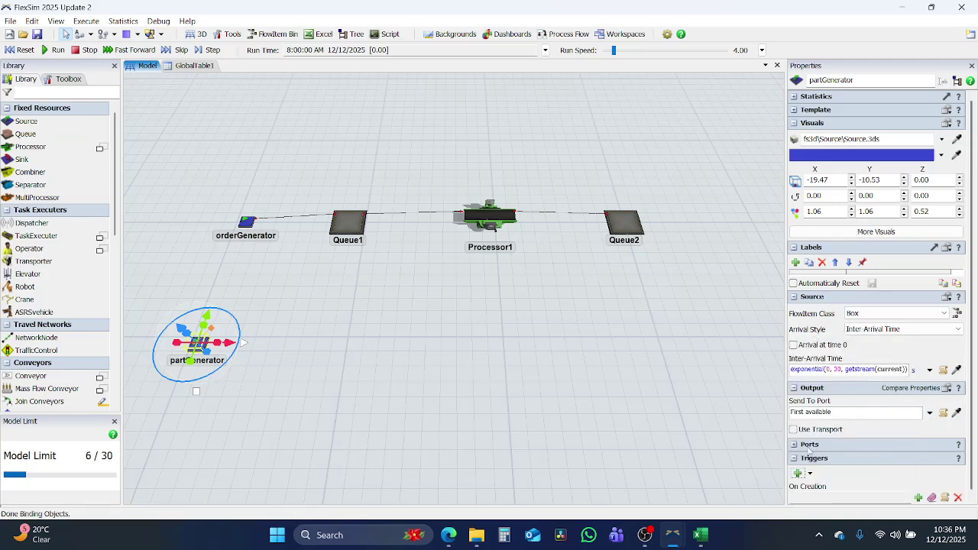
left_click(918, 497)
mouse_move(811, 434)
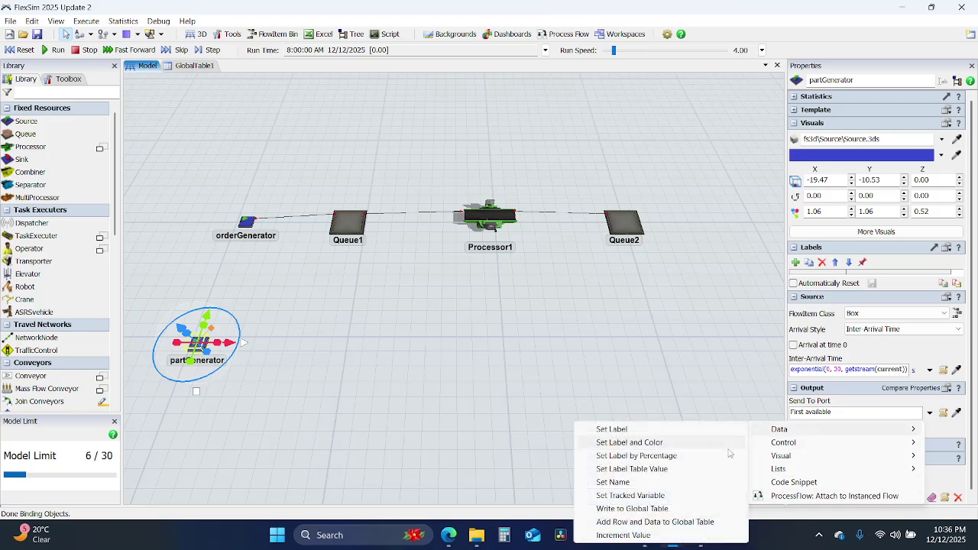
left_click(664, 455)
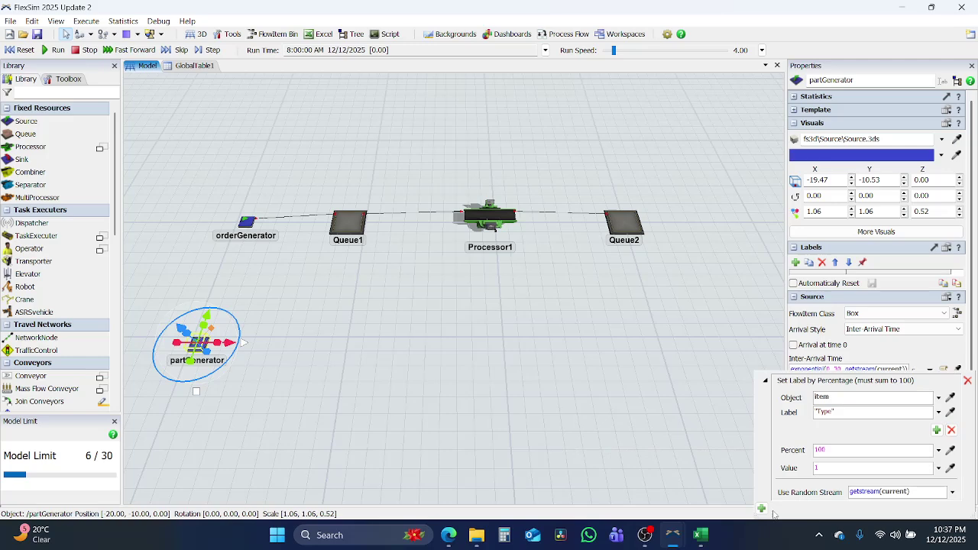
Add values 2 and 3 to partGenerator's Type label percentages and set the percentage for value 2 to 10.
left_click(937, 430)
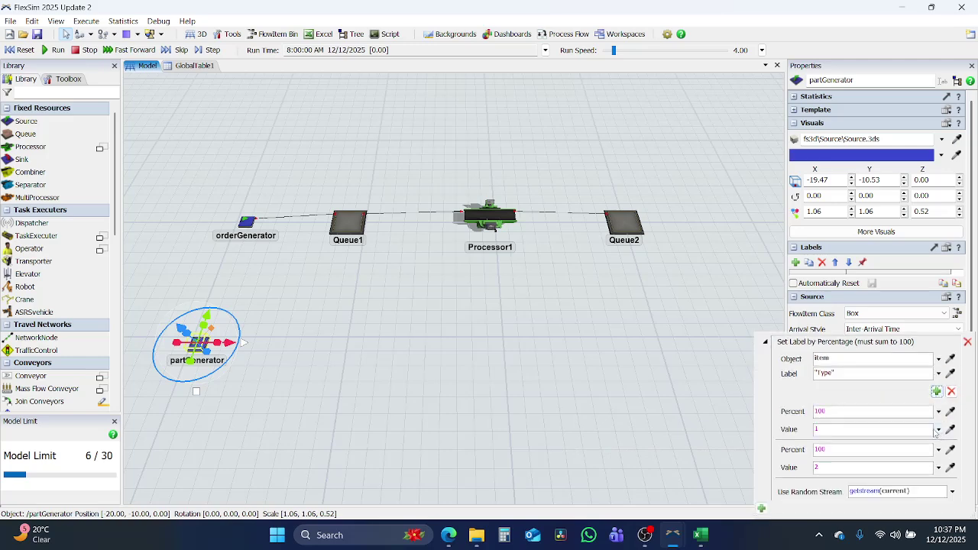
left_click(936, 391)
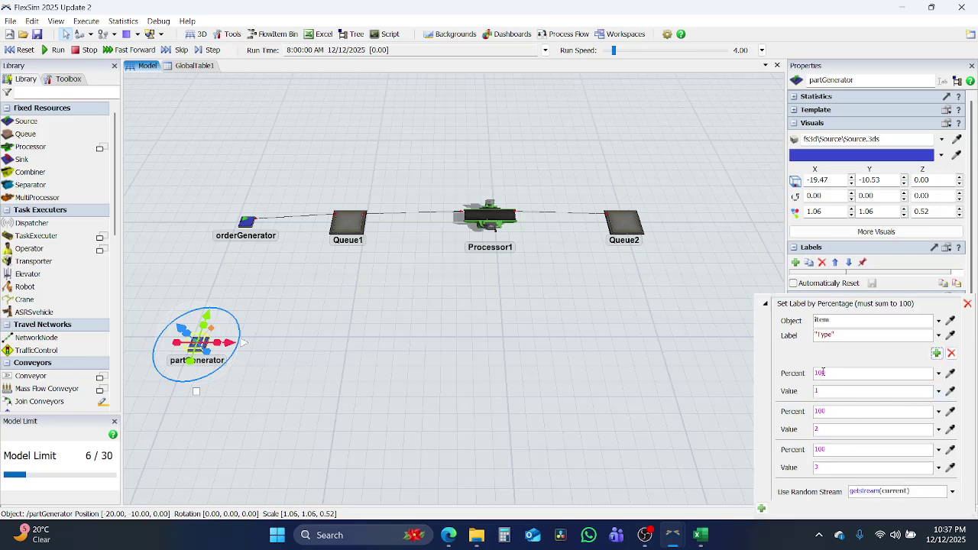
double_click(822, 372)
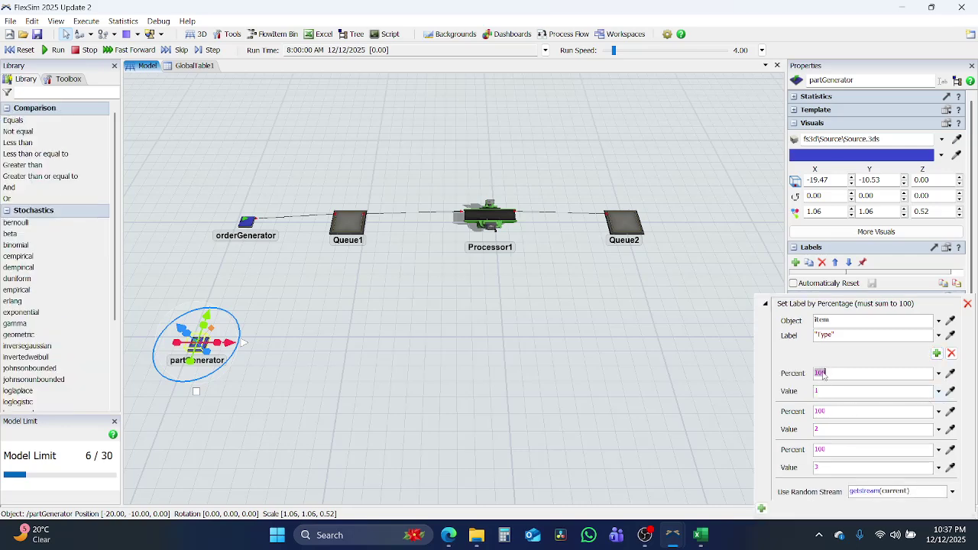
double_click(819, 411)
type("10")
left_click(710, 442)
left_click(710, 442)
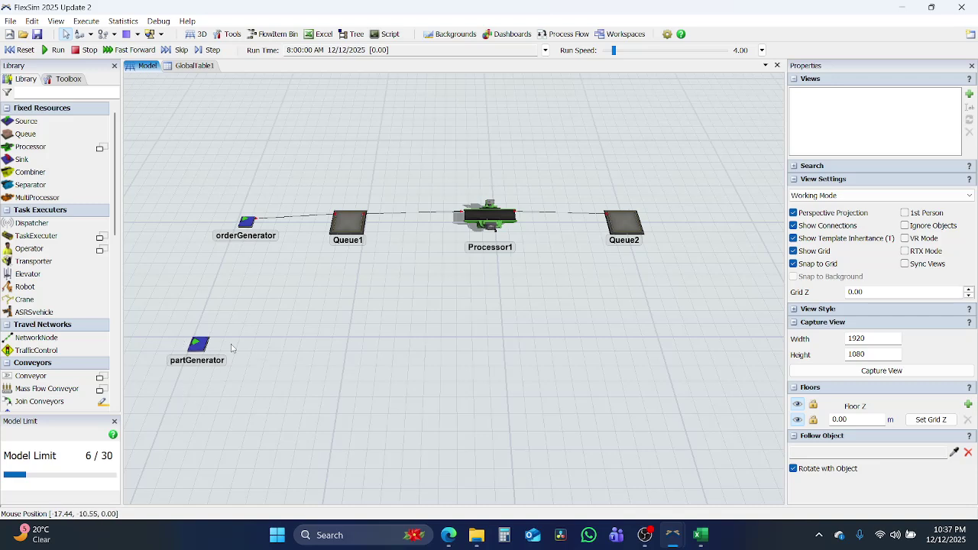
Place a third Queue in line with partGenerator, below Queue1, and connect partGenerator to it.
left_click_drag(22, 134, 335, 342)
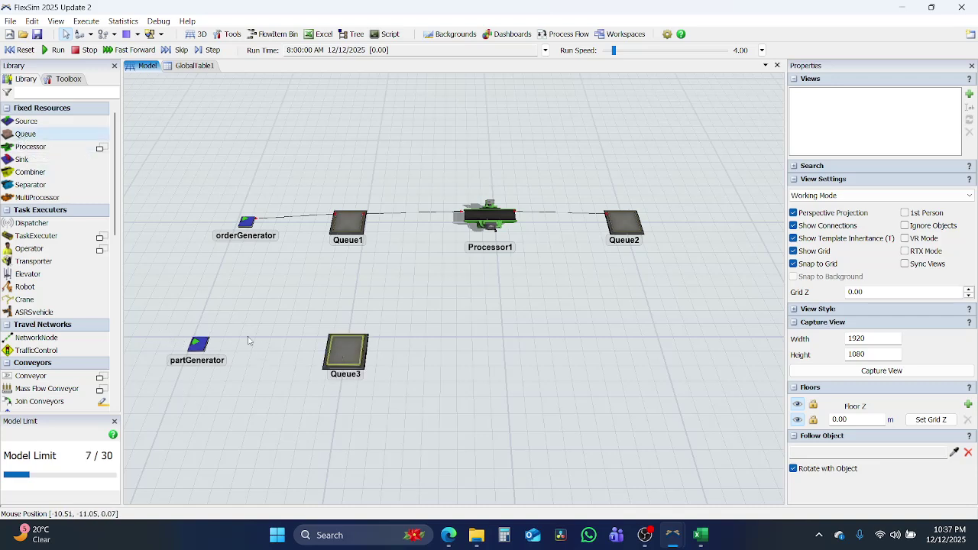
left_click(197, 344)
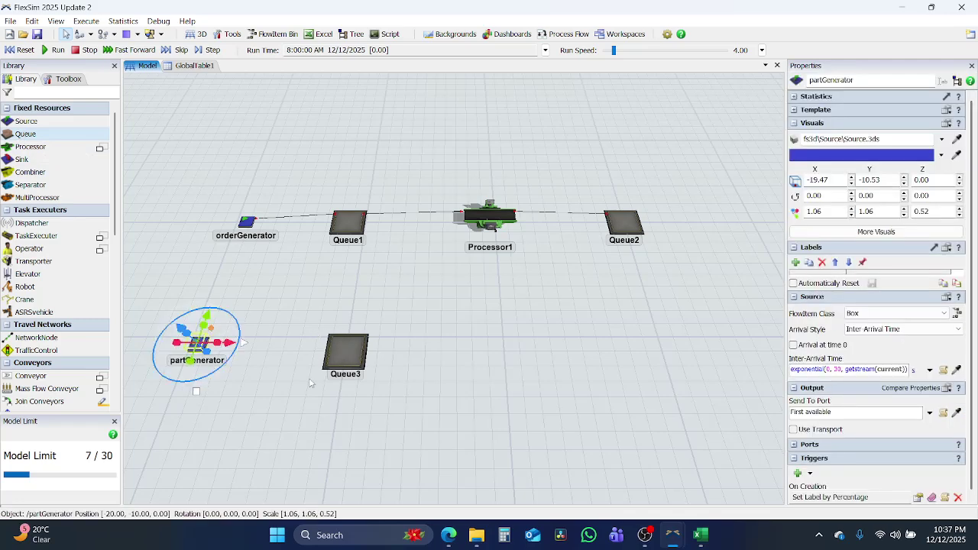
left_click_drag(243, 345, 354, 353)
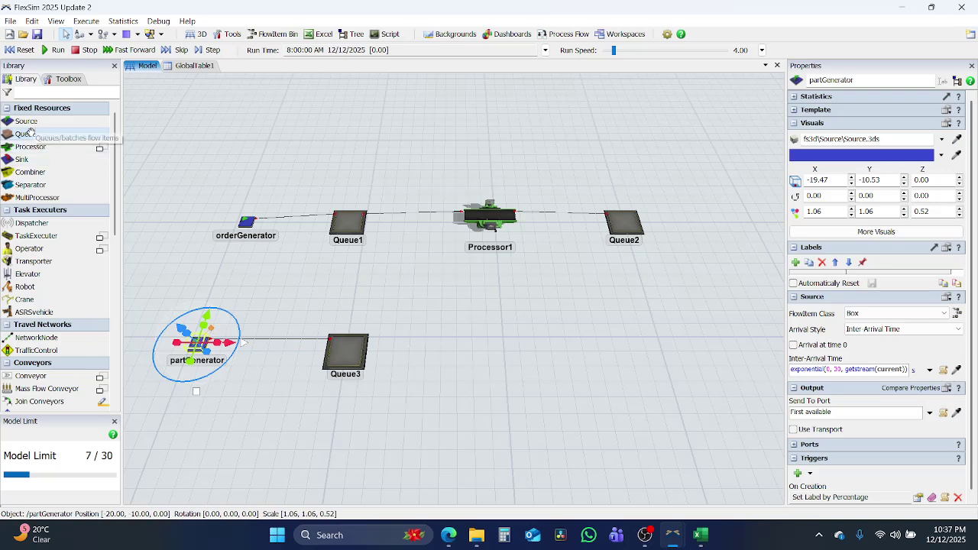
Place a fourth Queue beyond Queue3 at about X -1, Y -10, in front of Processor1.
left_click(497, 352)
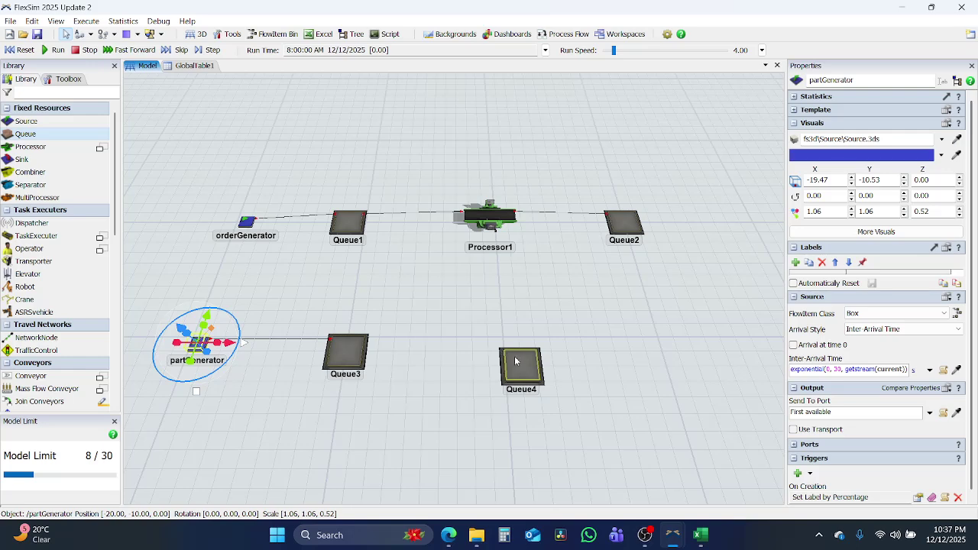
left_click_drag(517, 361, 496, 344)
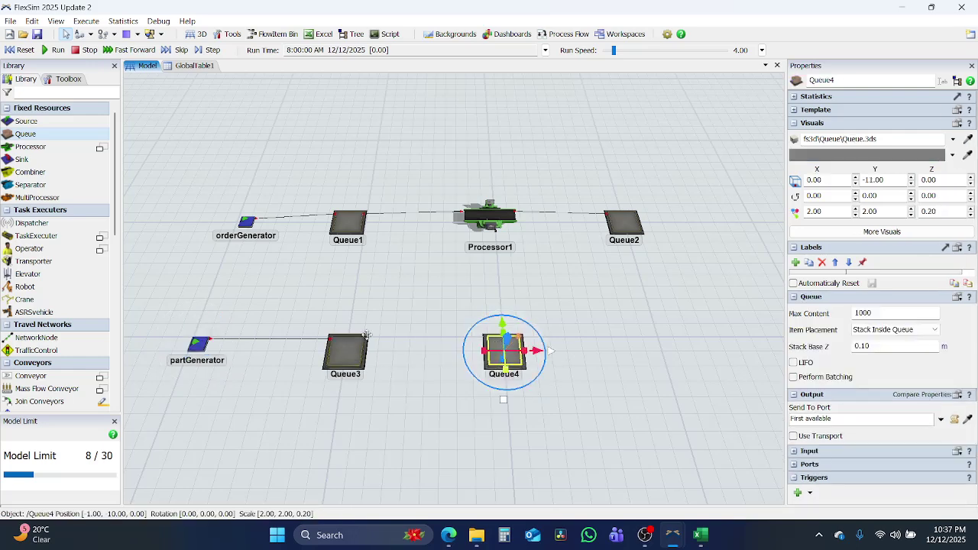
left_click(644, 388)
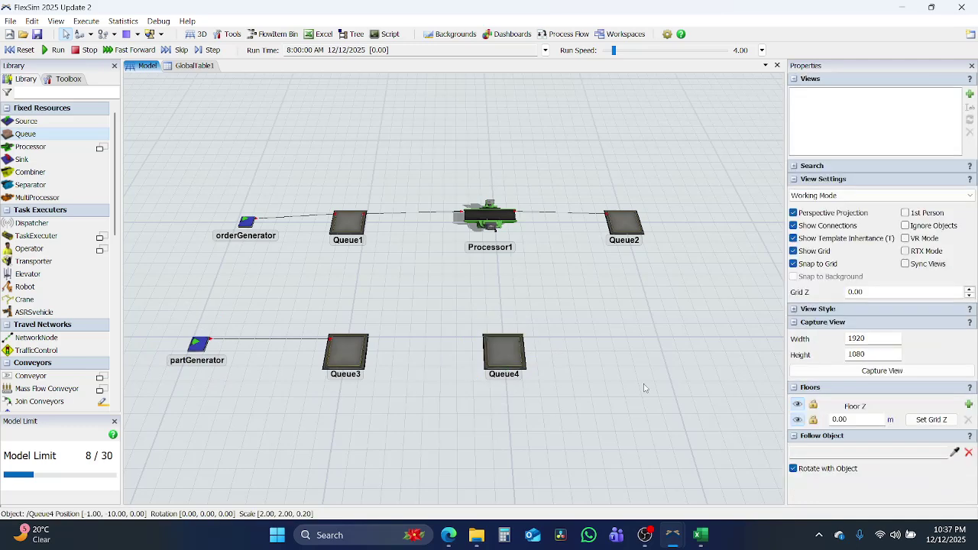
Save the model as Global List in the Downloads folder.
key("ctrl+s")
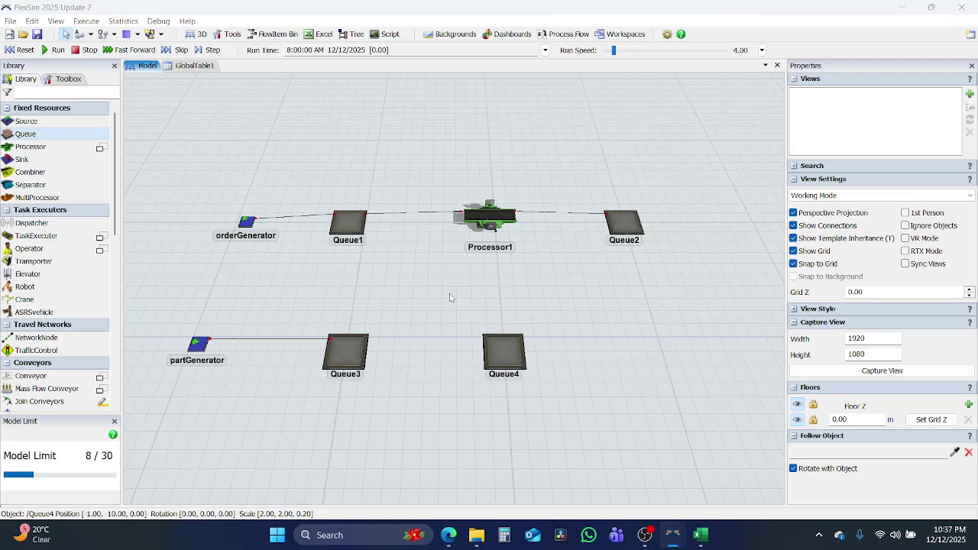
type("Glob")
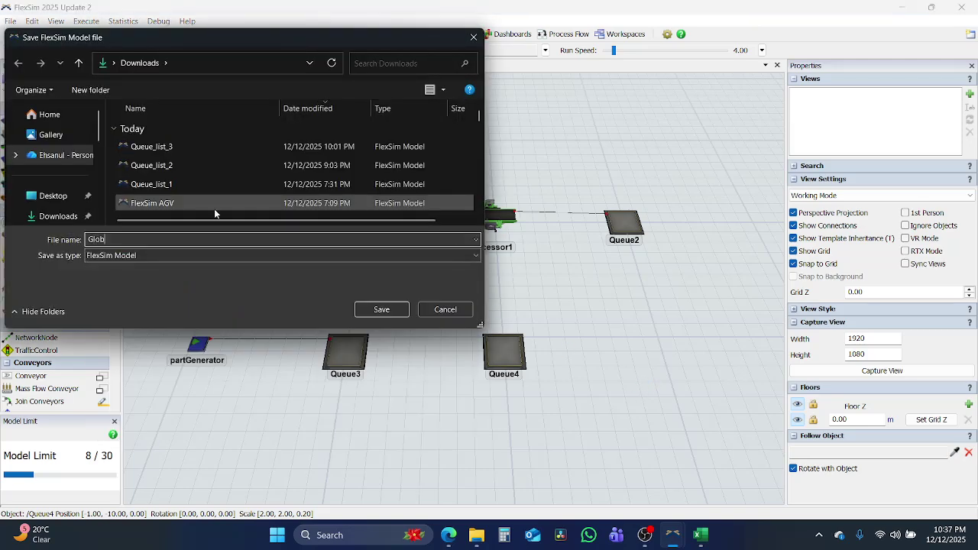
type("al List")
key("Return")
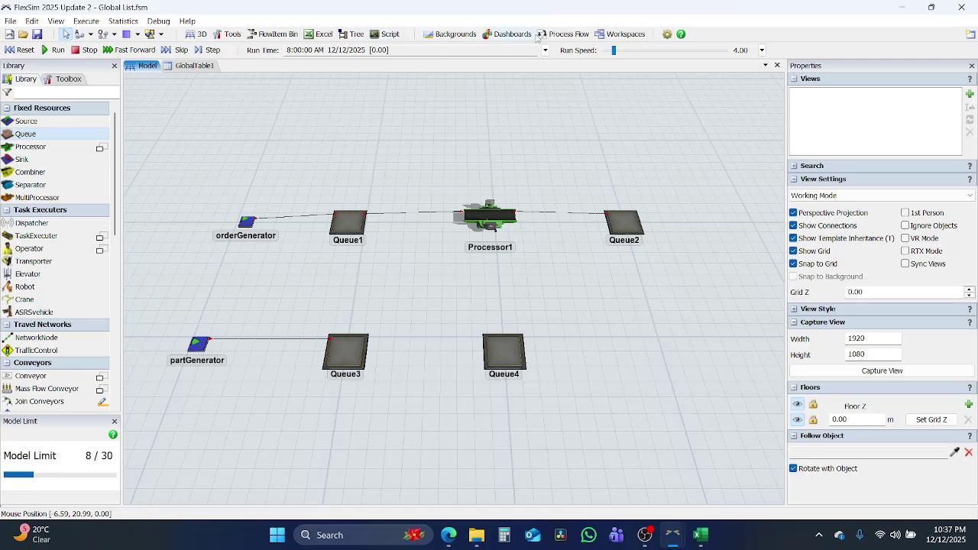
Add a general process flow and place a List shared asset near the upper edge of its canvas.
left_click(567, 34)
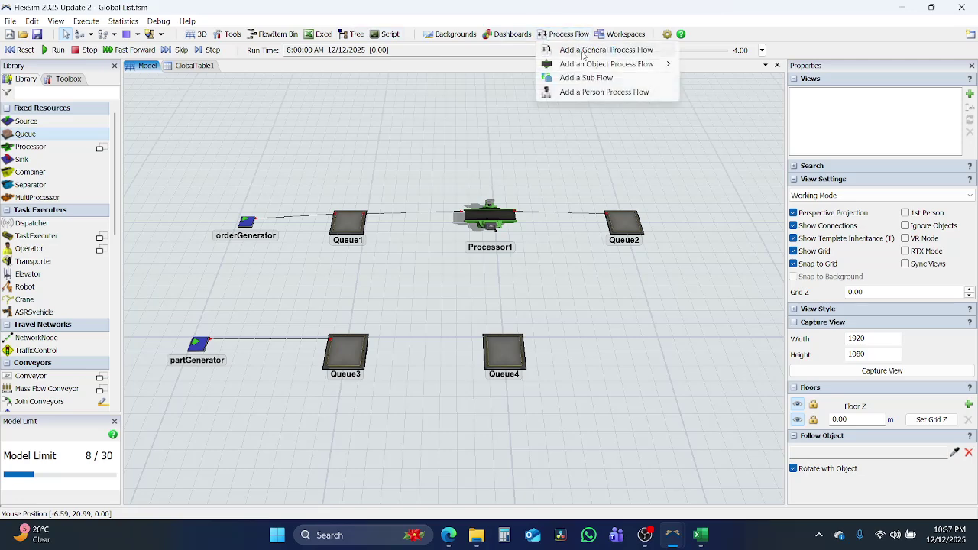
left_click(603, 50)
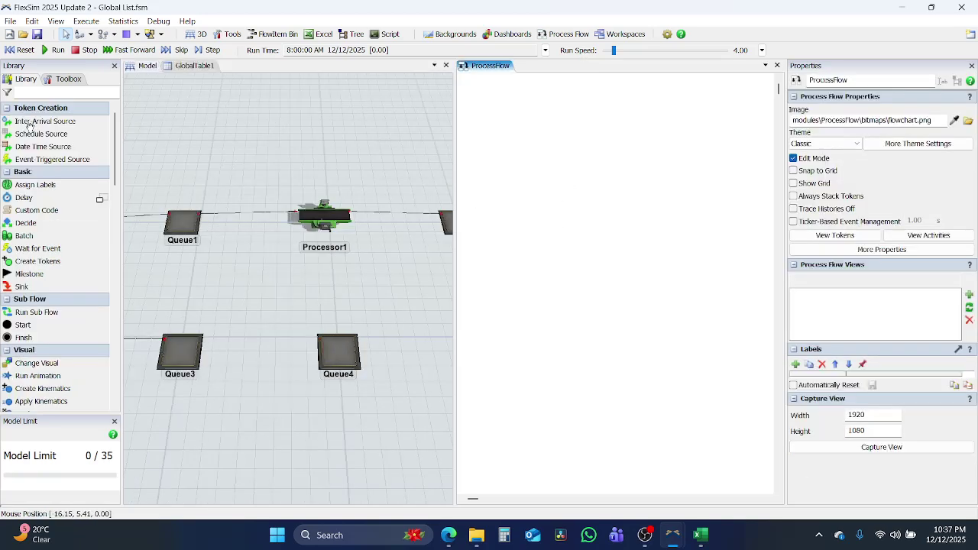
scroll(66, 229, "down", 5)
scroll(67, 229, "down", 3)
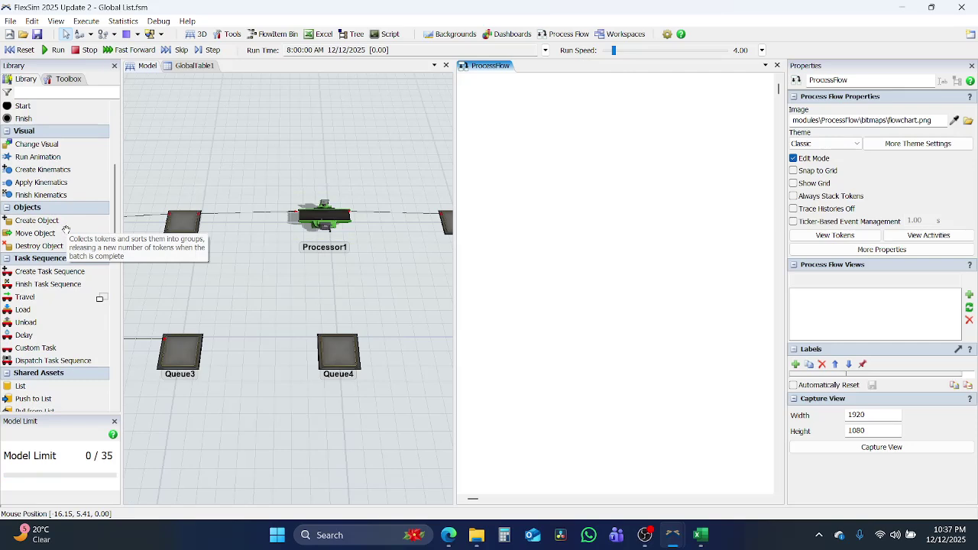
left_click(17, 326)
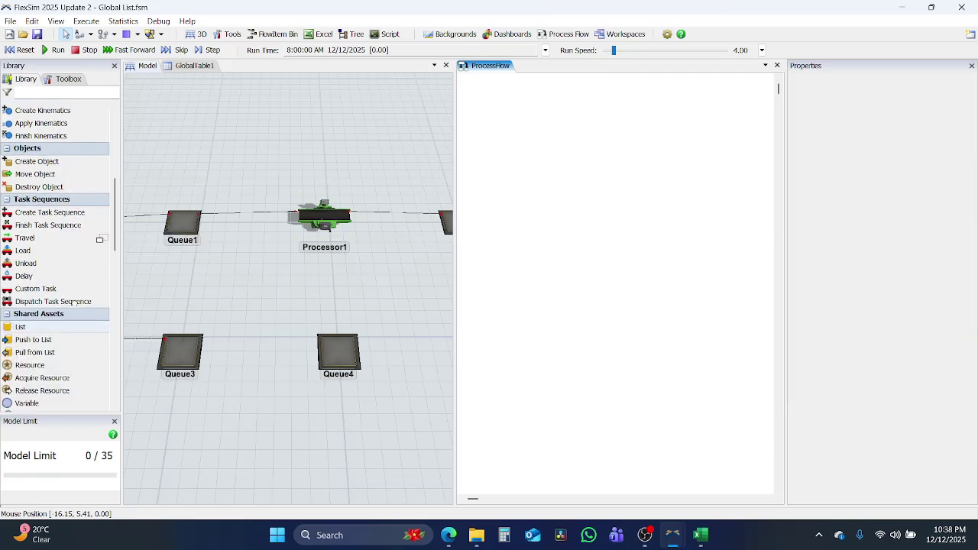
left_click(686, 168)
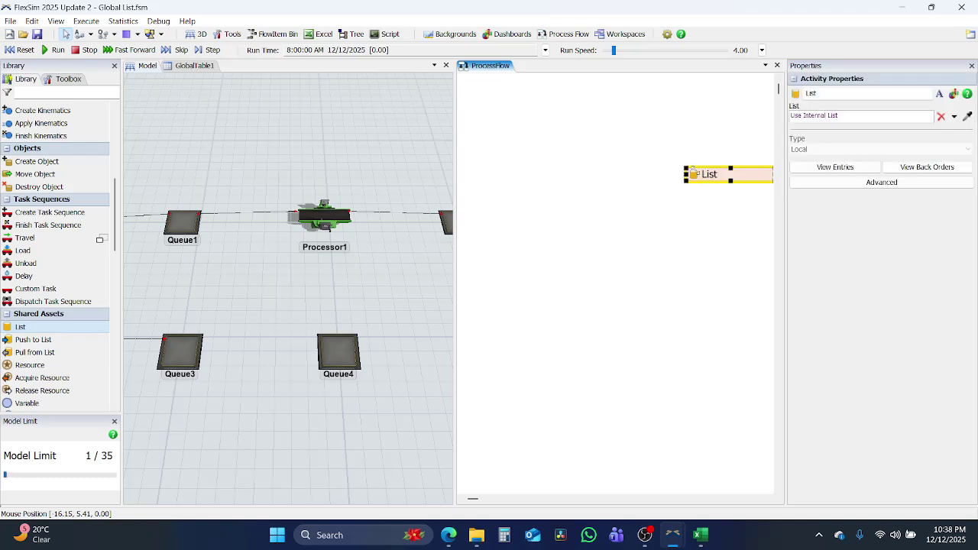
left_click_drag(716, 180, 663, 111)
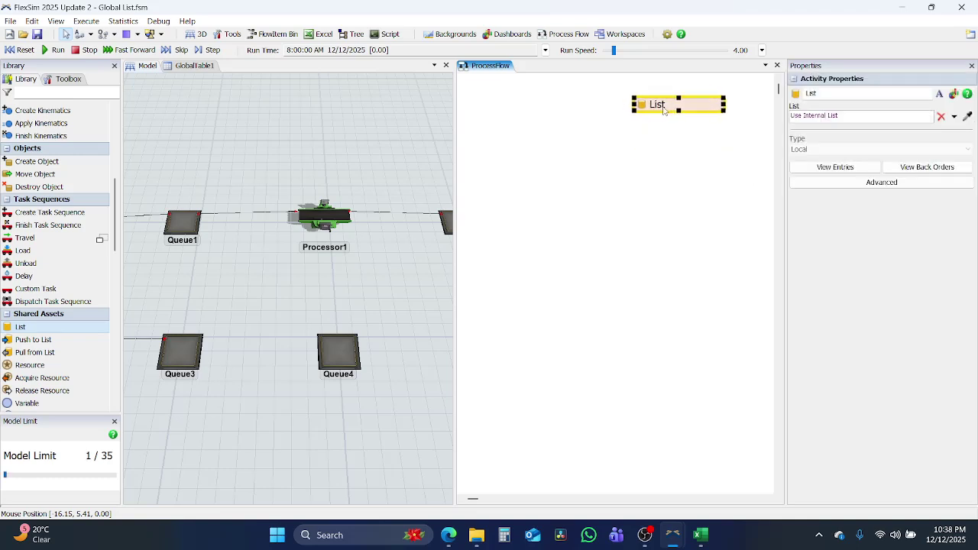
Link the process flow's List asset to the global list ItemList1.
left_click(854, 117)
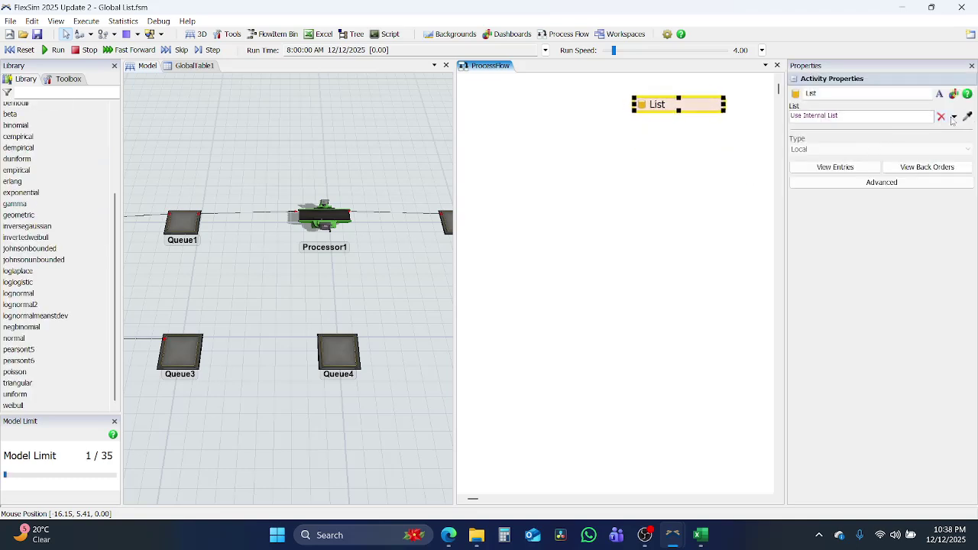
left_click(954, 119)
mouse_move(870, 159)
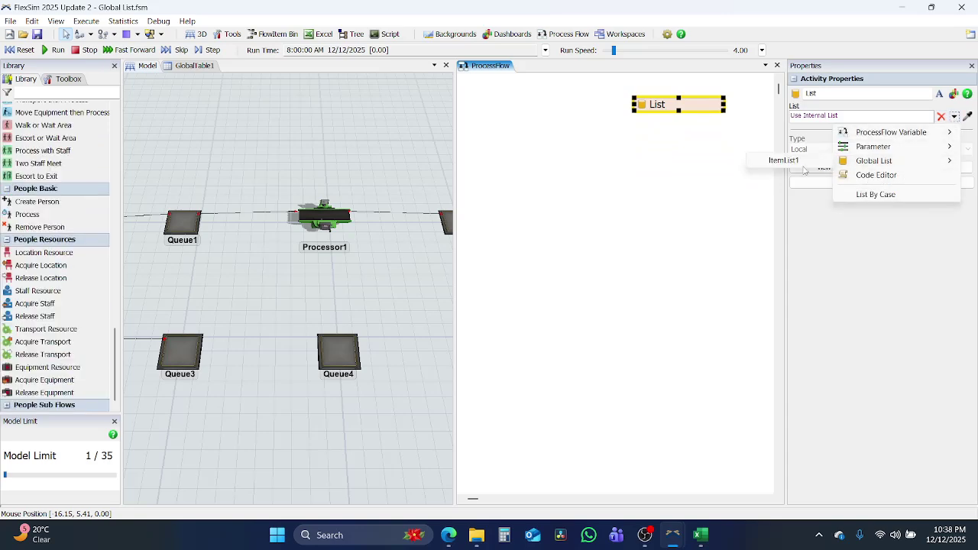
left_click(783, 161)
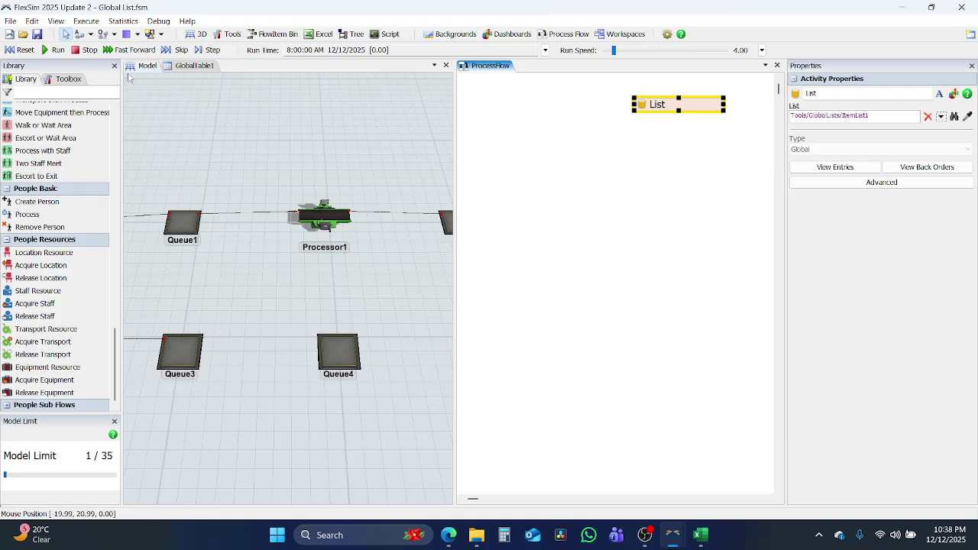
Review the fields defined in the global list ItemList1 and close its properties.
left_click(65, 79)
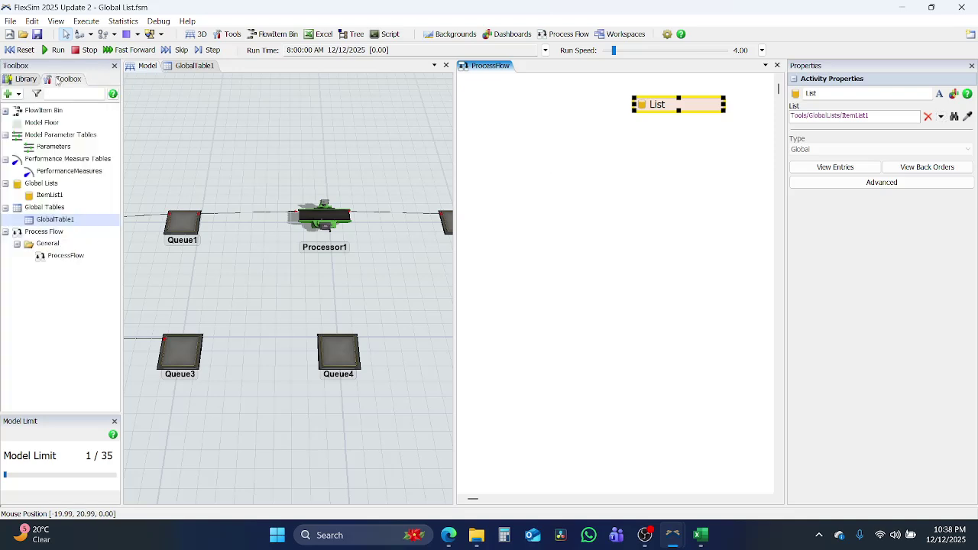
double_click(47, 195)
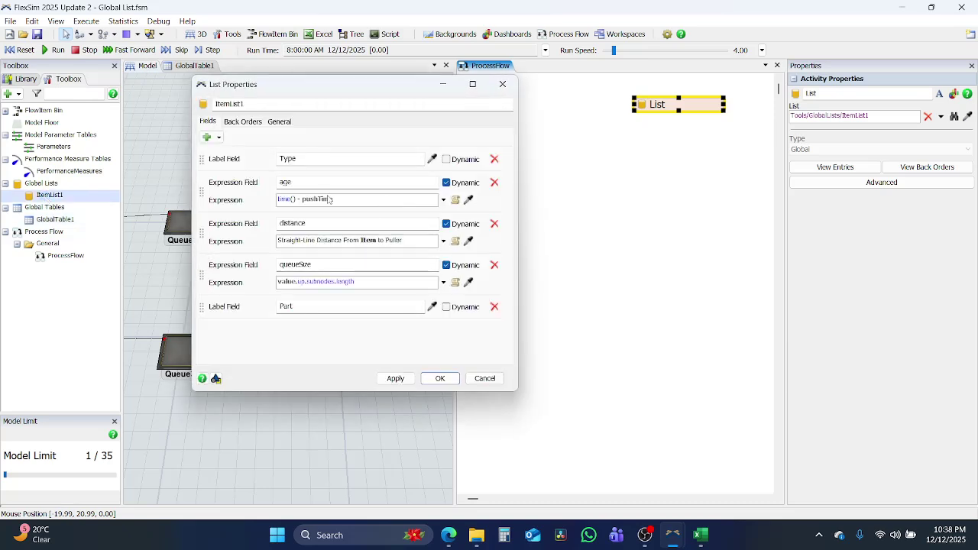
left_click(440, 378)
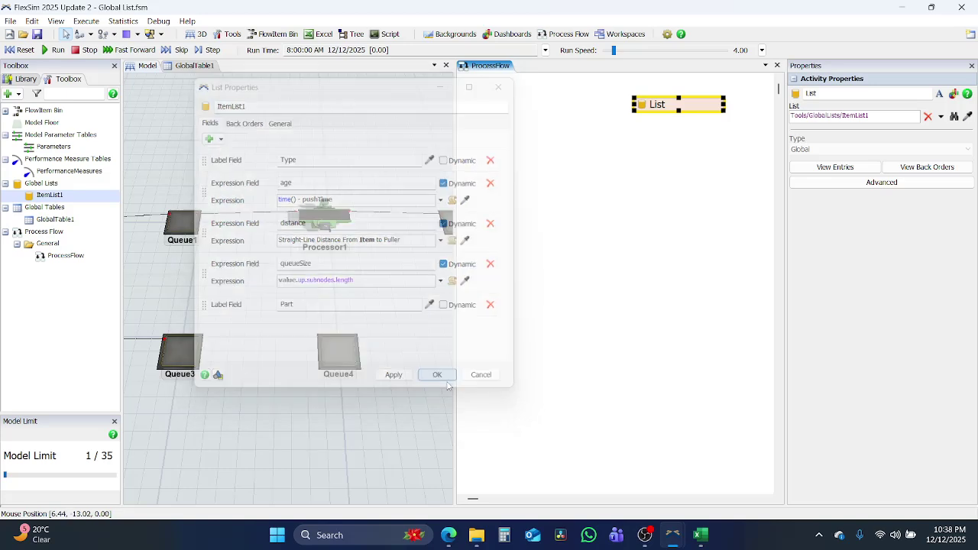
left_click(558, 184)
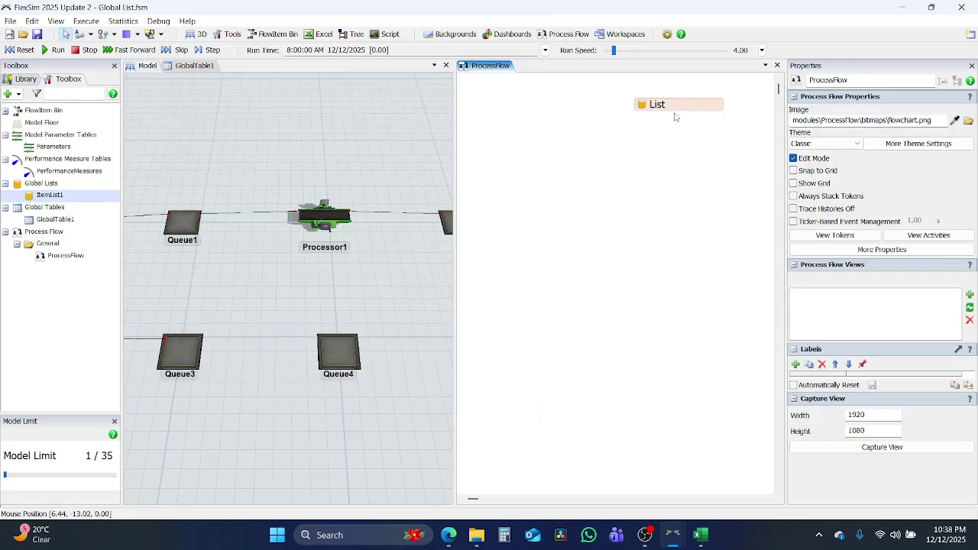
Shift the List asset slightly toward the right edge of the process flow canvas and return to the activity library.
left_click_drag(672, 107, 701, 112)
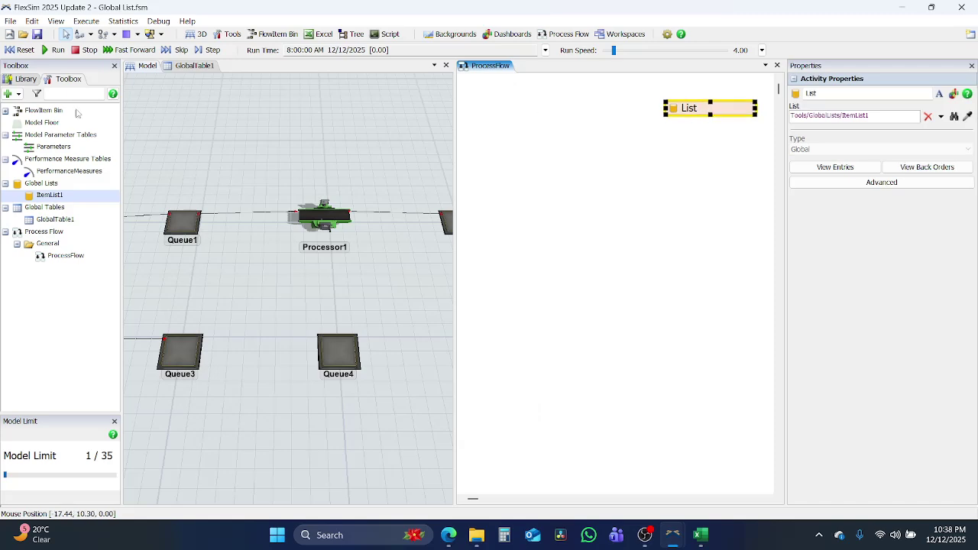
left_click(515, 222)
left_click(20, 78)
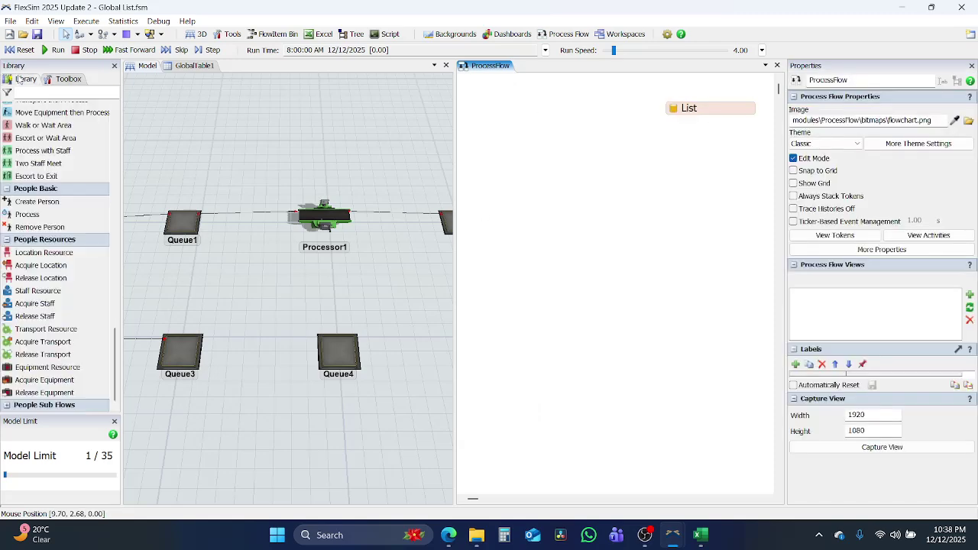
Add an Event-Triggered Source to the process flow canvas, slightly lower than the List asset and on its opposite side.
scroll(73, 147, "up", 10)
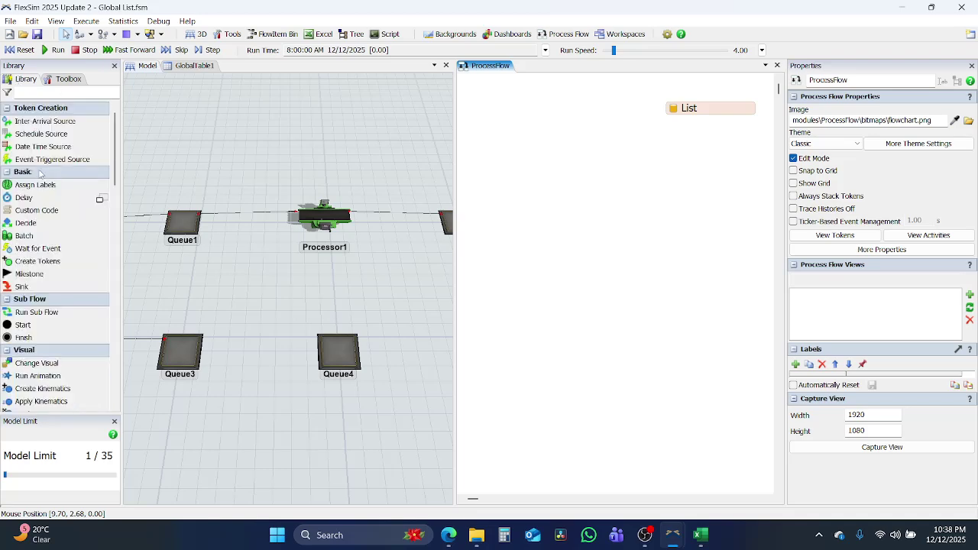
left_click_drag(40, 158, 565, 142)
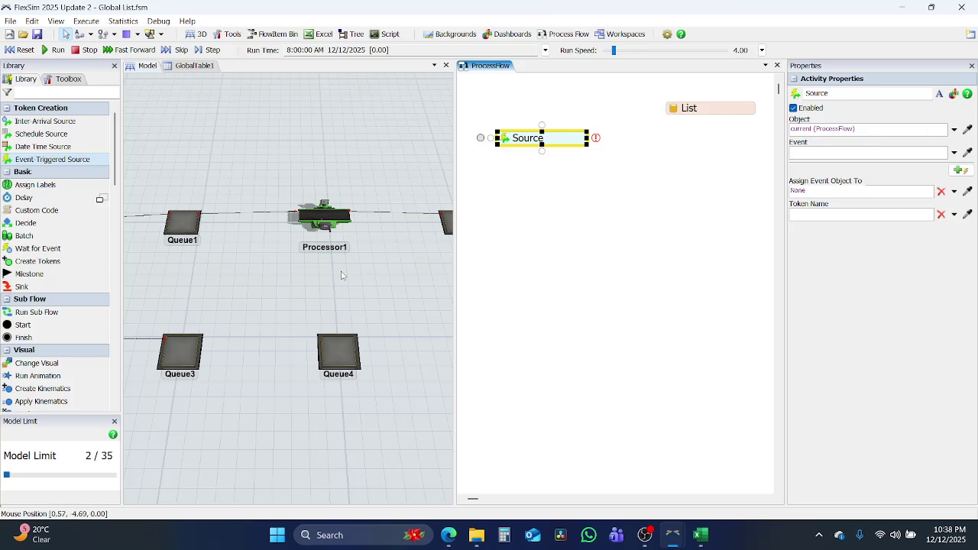
left_click_drag(340, 272, 448, 257)
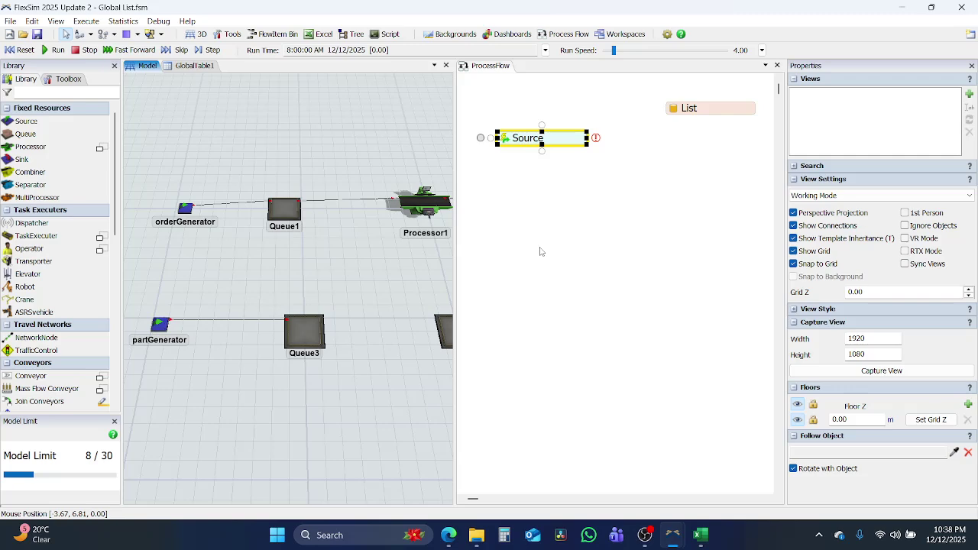
left_click(424, 203)
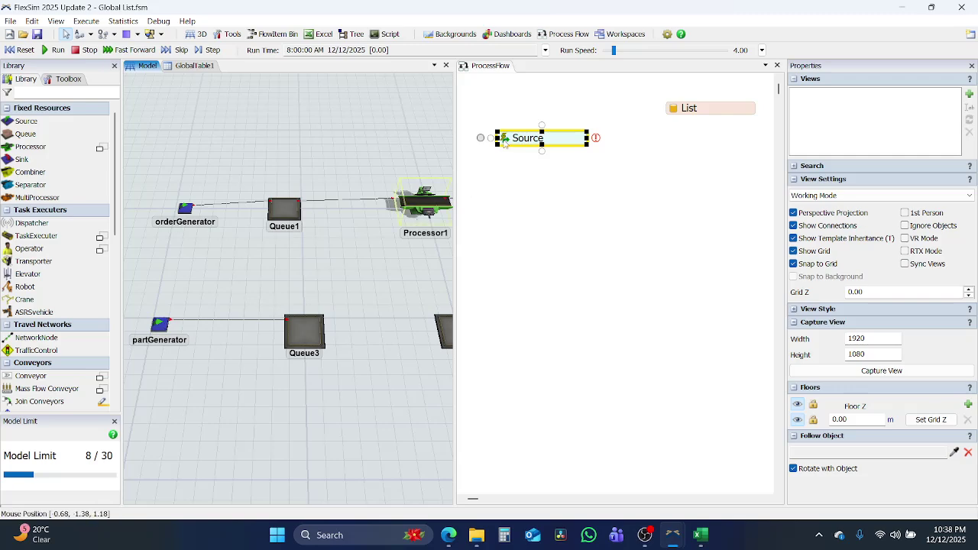
left_click(655, 214)
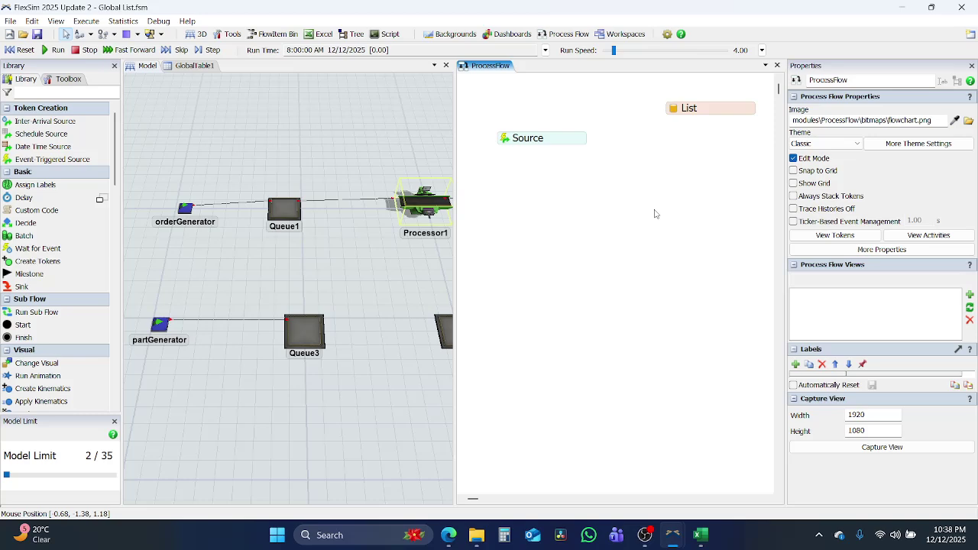
Set the process flow Source to listen to the On Entry event of Queue1.
double_click(514, 143)
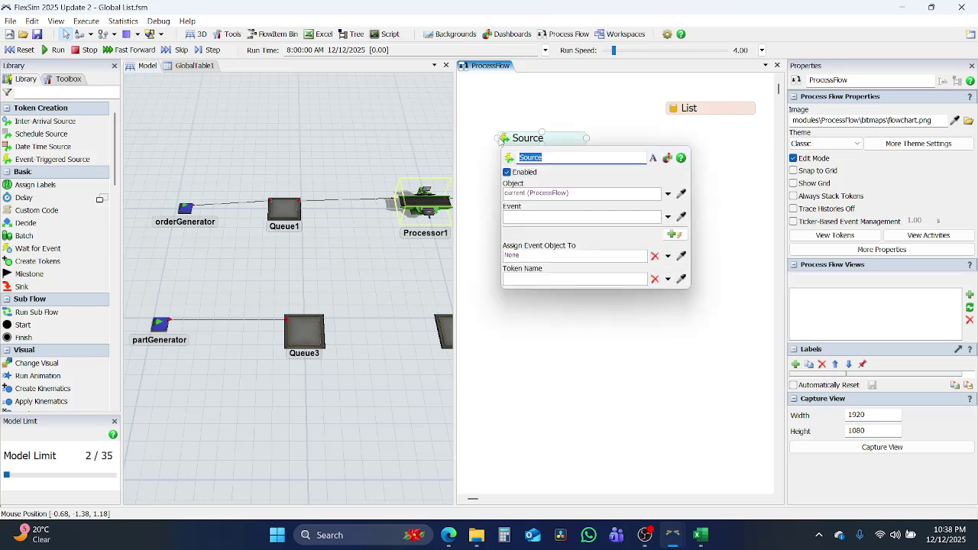
left_click(682, 195)
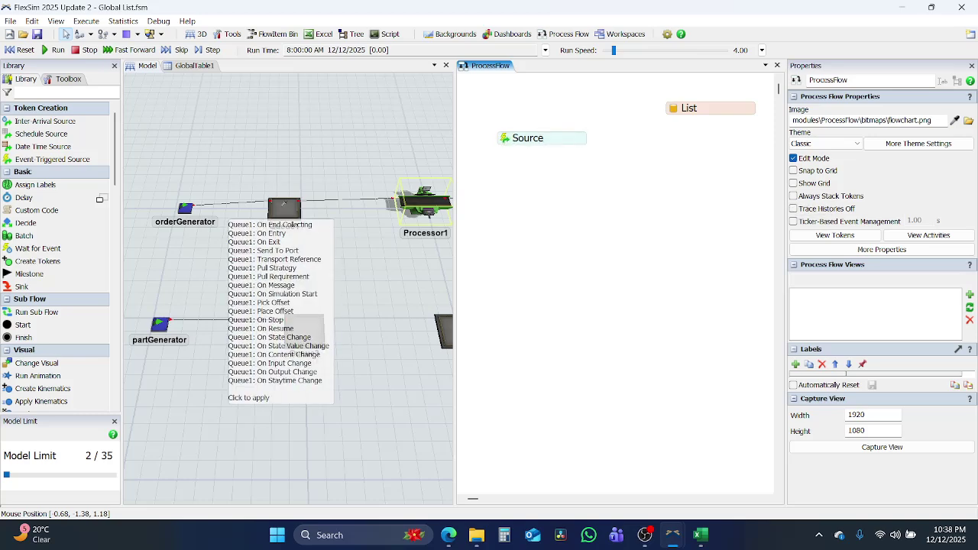
left_click(282, 207)
left_click(348, 227)
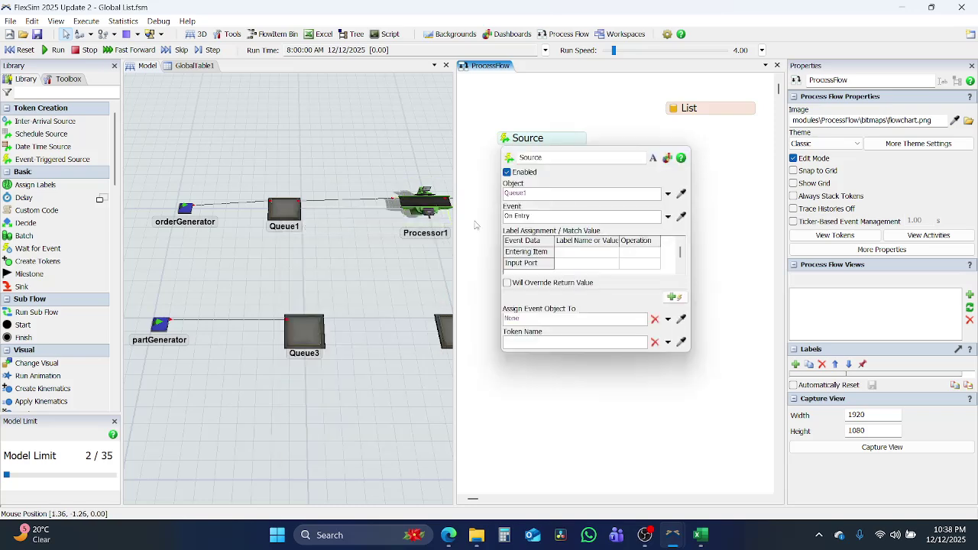
left_click(580, 215)
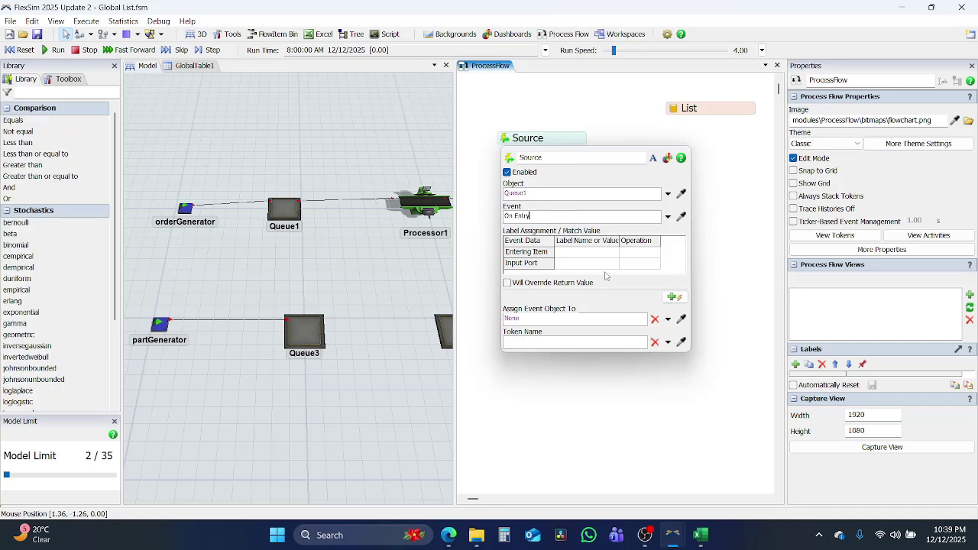
Assign the Source's event object to token.Queue and close its properties.
double_click(533, 315)
type("token.")
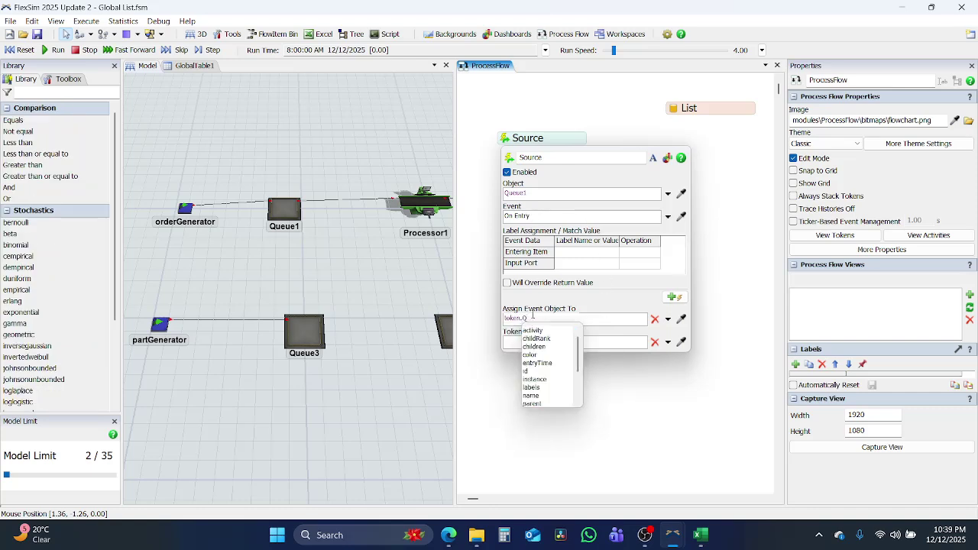
type("Queue")
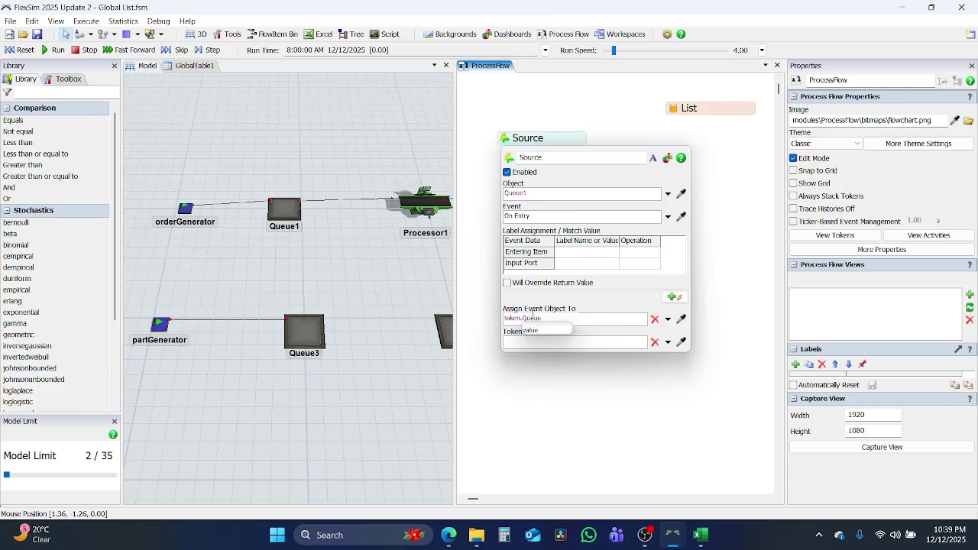
left_click(553, 187)
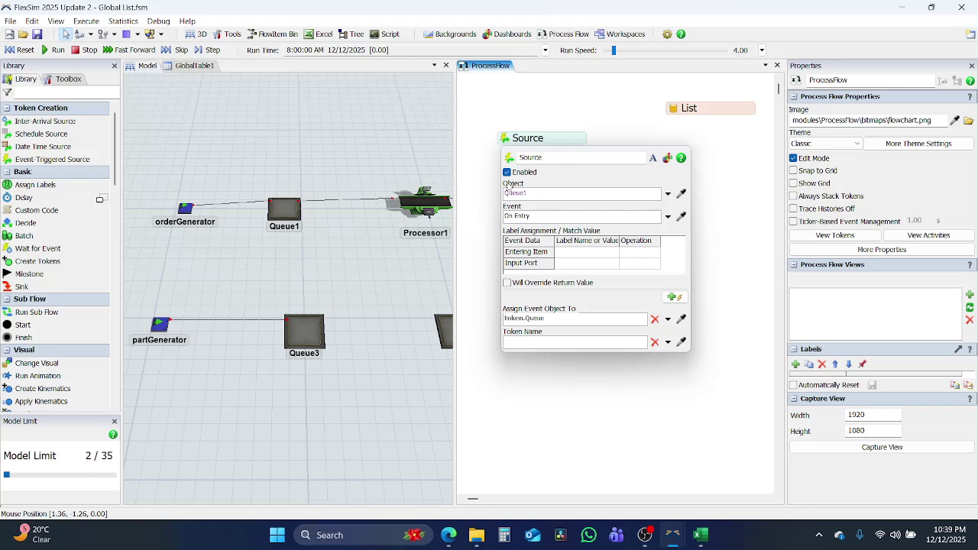
left_click(726, 186)
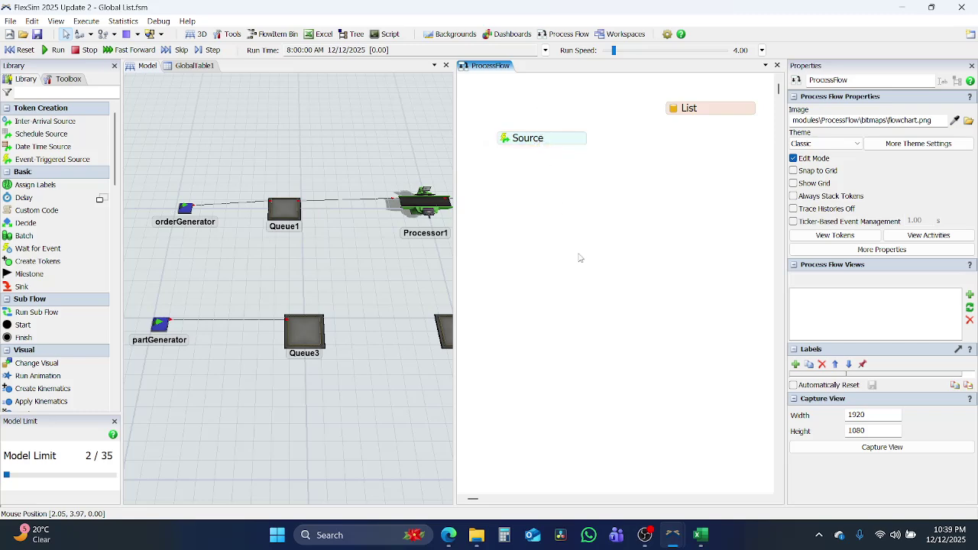
Store the Source's Entering Item in a label named item using the assign operation.
left_click(503, 139)
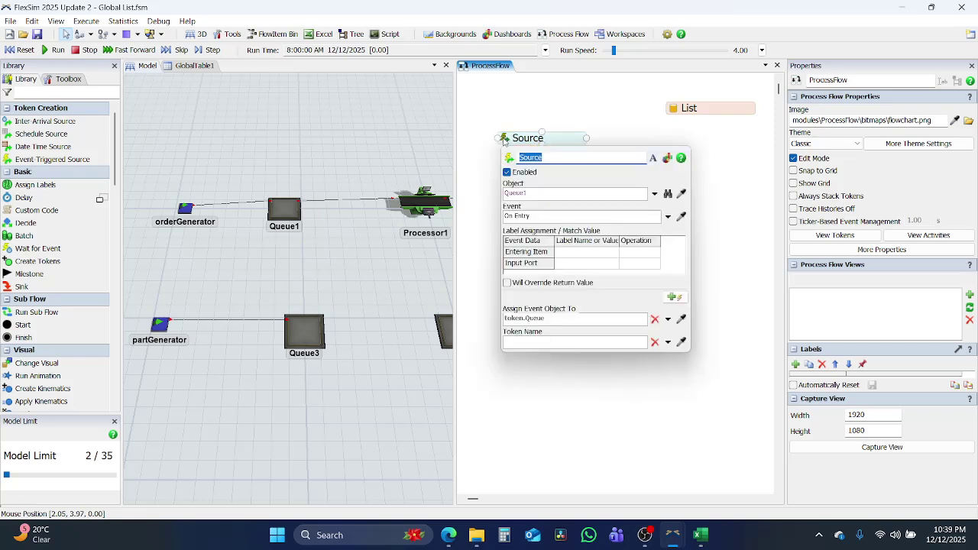
left_click(568, 253)
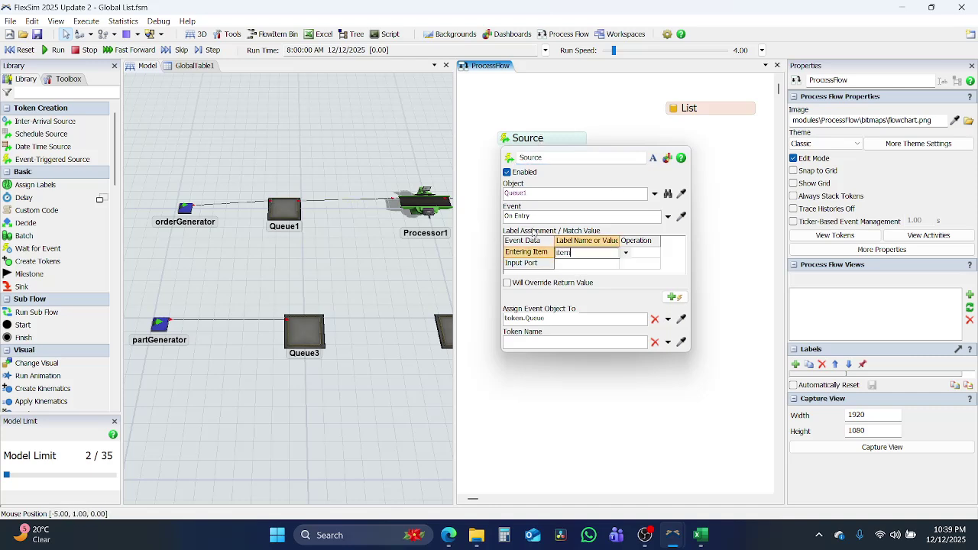
left_click(626, 254)
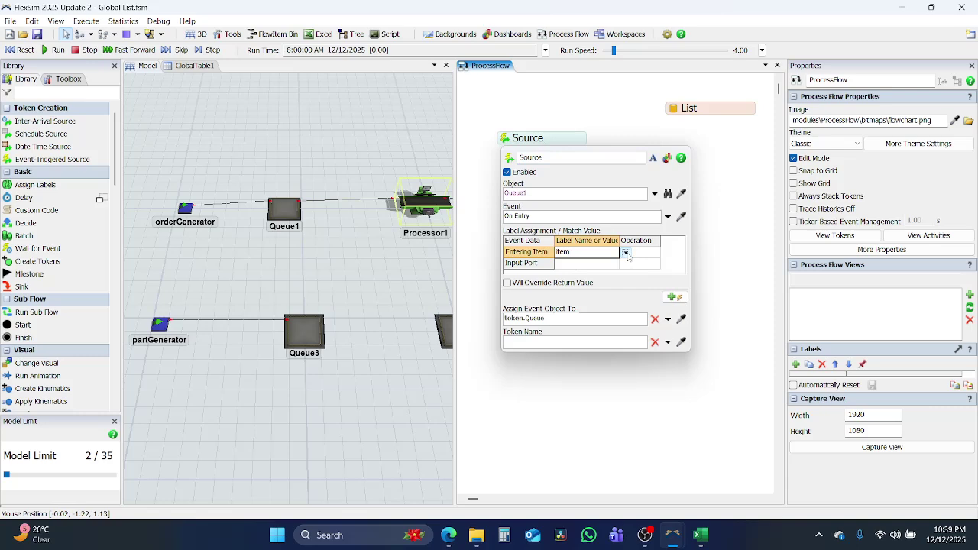
left_click(654, 253)
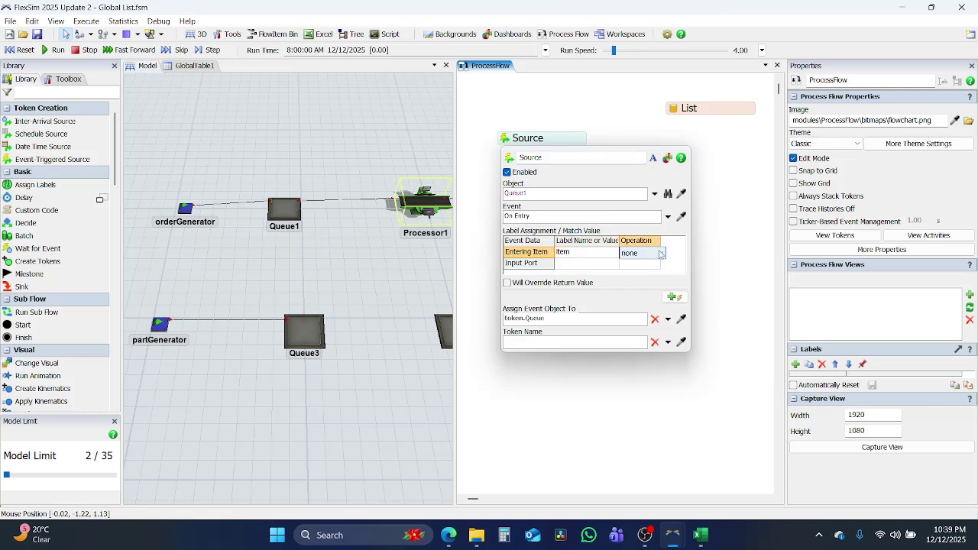
left_click(658, 253)
left_click(651, 262)
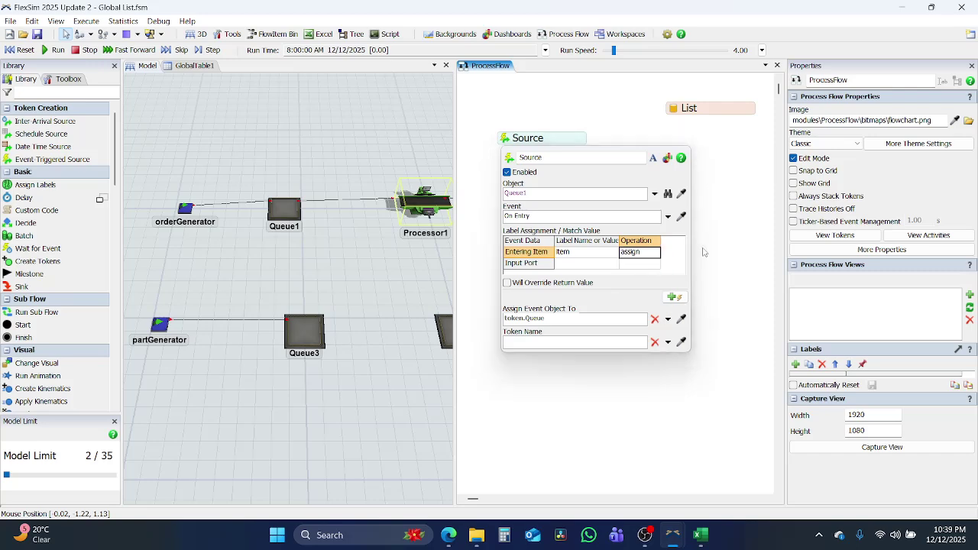
left_click(490, 164)
Add a Breathe activity and attach it directly beneath the Source block.
double_click(538, 187)
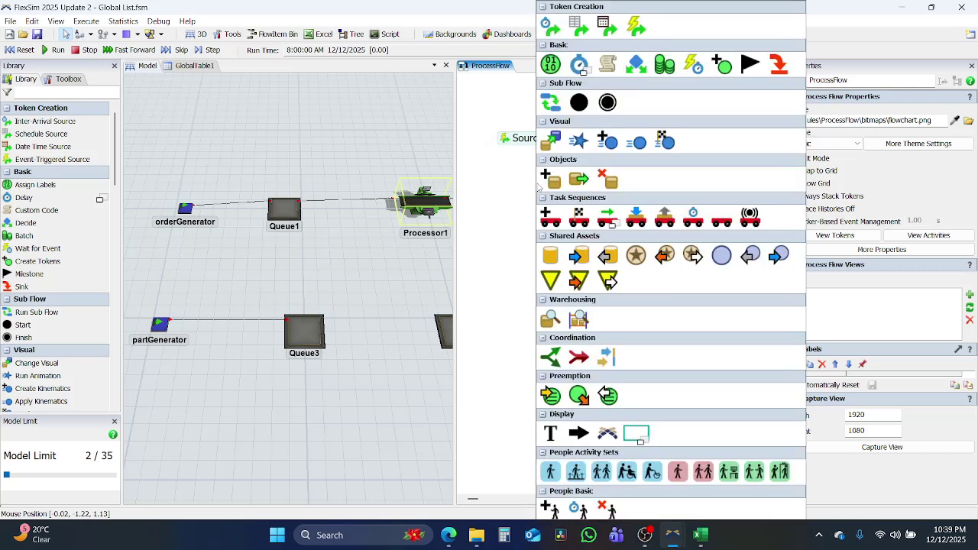
left_click(580, 67)
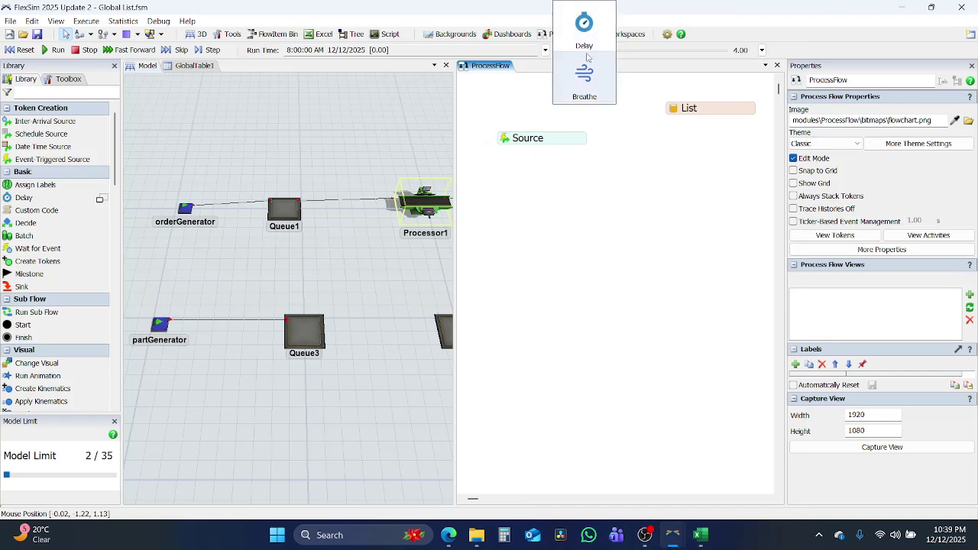
left_click(585, 86)
left_click_drag(604, 196, 564, 158)
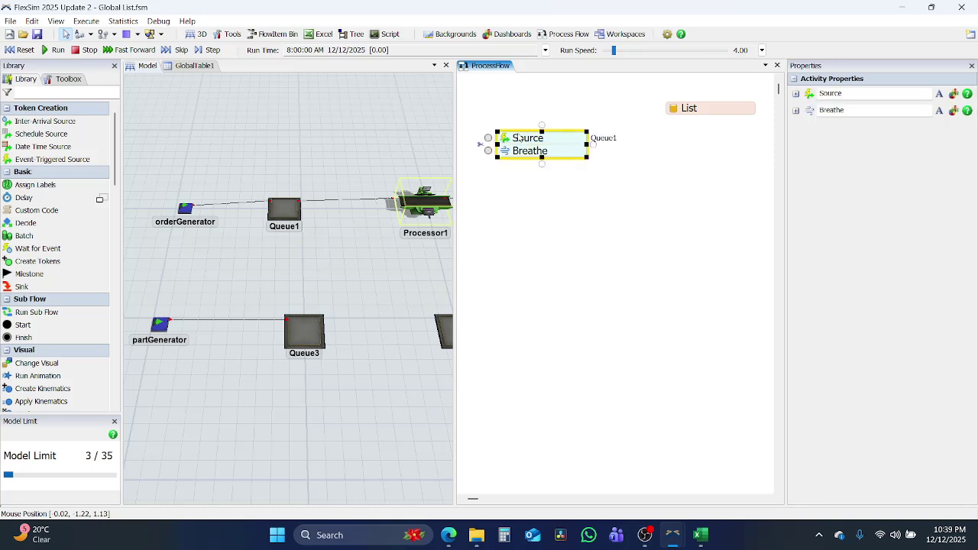
left_click(555, 203)
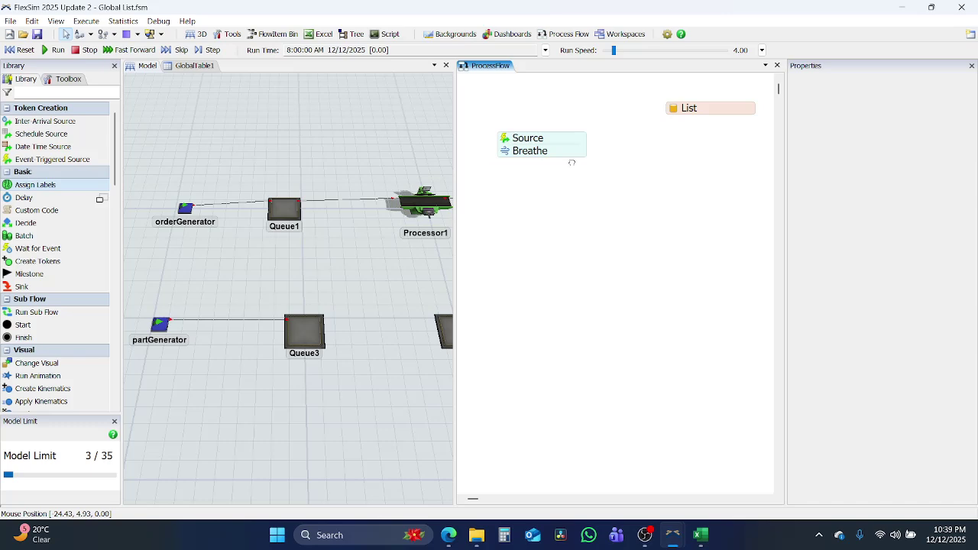
Place an Assign Labels activity below the Source and Breathe block and connect the block to it.
left_click(577, 211)
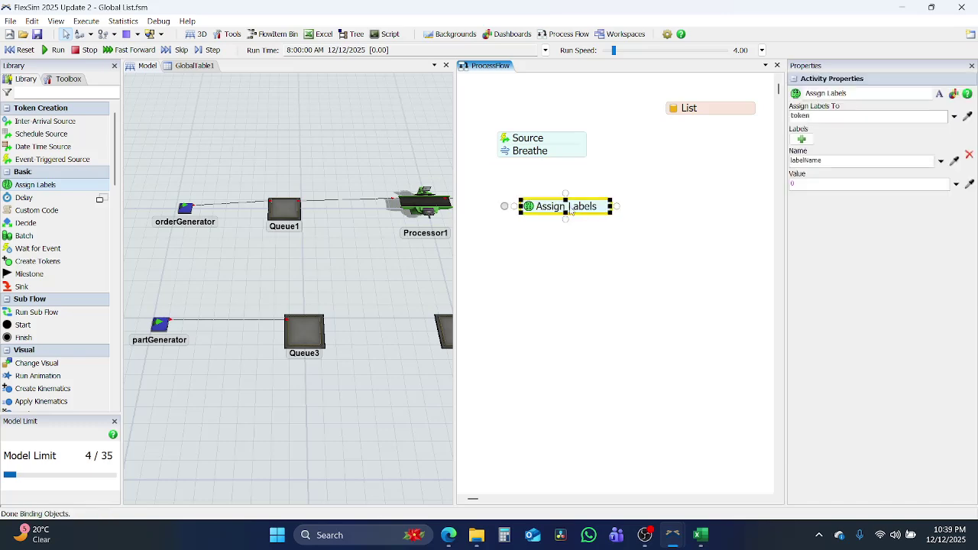
left_click_drag(574, 210, 550, 194)
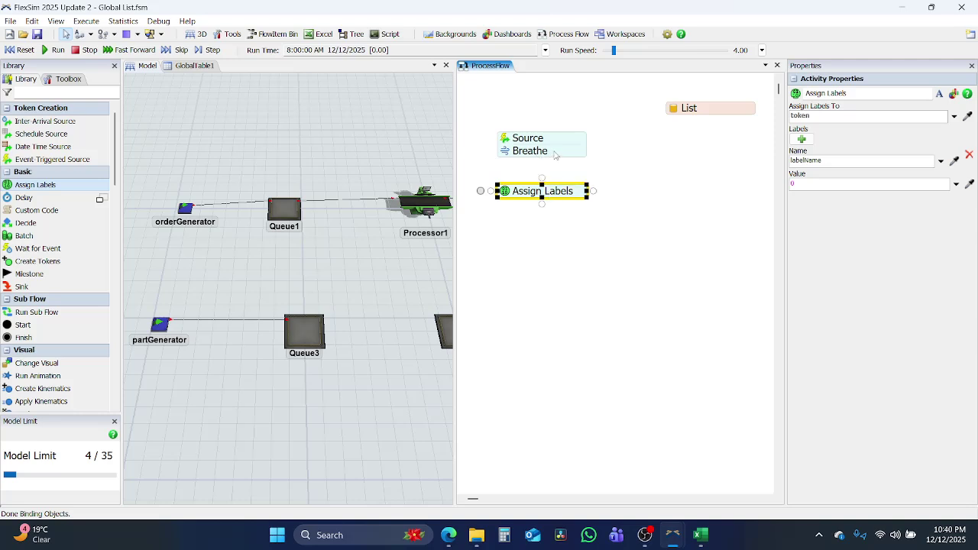
left_click(555, 155)
left_click_drag(541, 160, 541, 197)
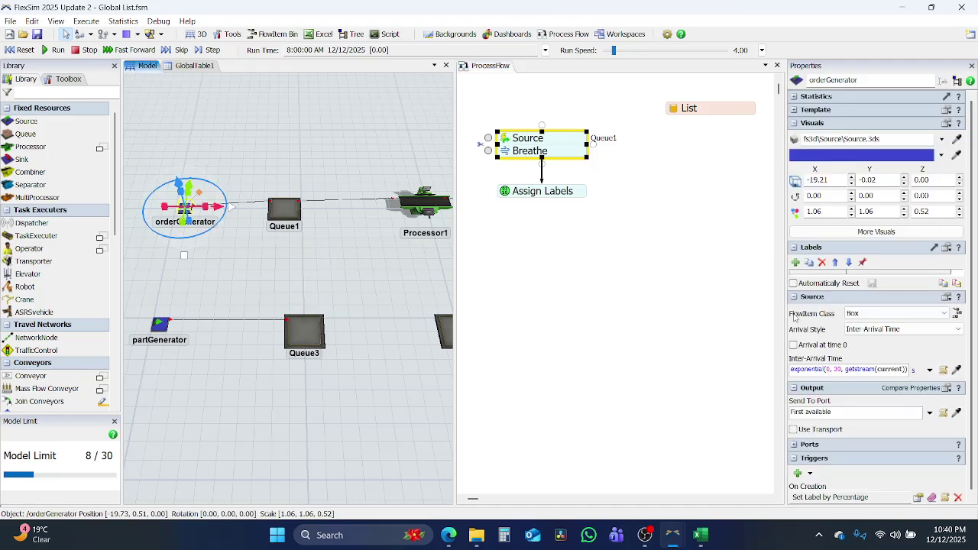
Check orderGenerator's Set Label by Percentage settings and name the label in the Assign Labels activity PartsRequired.
scroll(912, 440, "down", 1)
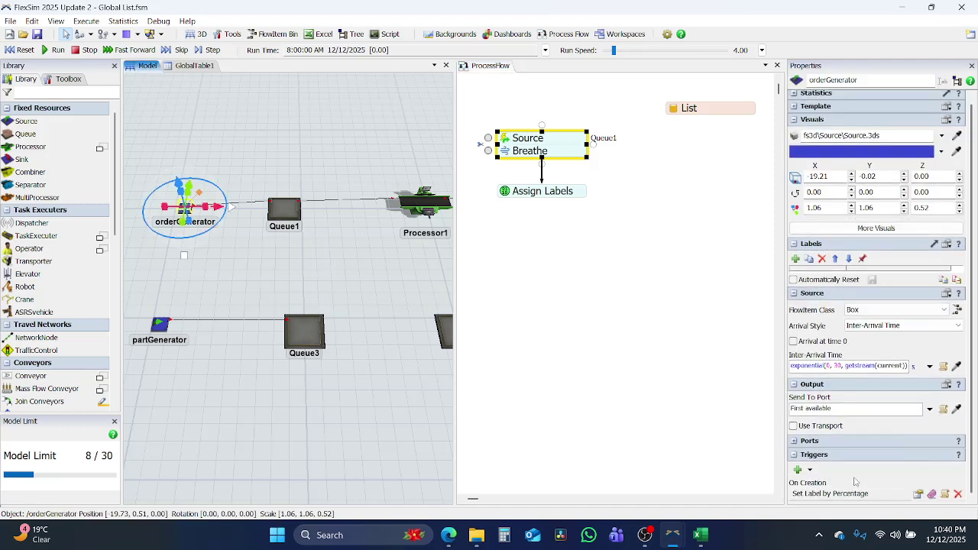
left_click(916, 494)
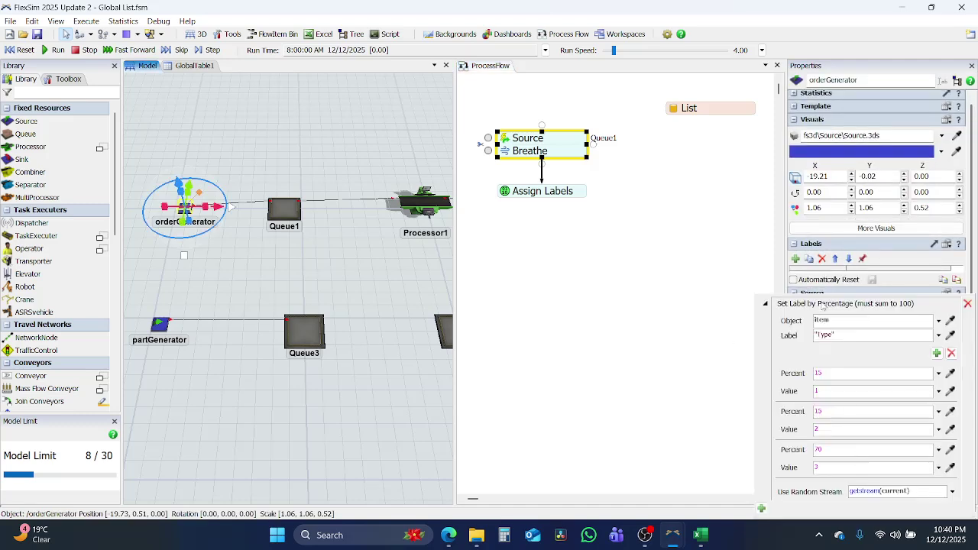
left_click(564, 301)
double_click(502, 194)
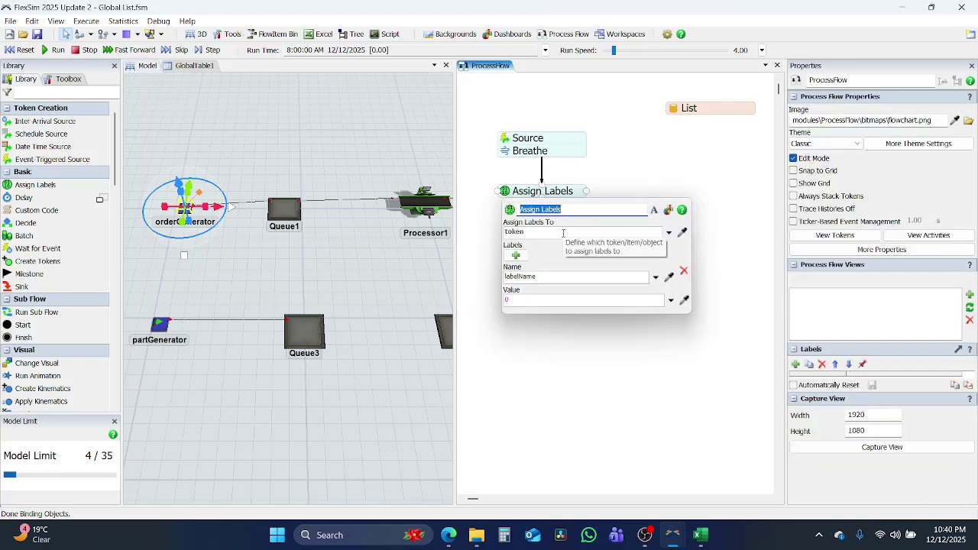
left_click(521, 276)
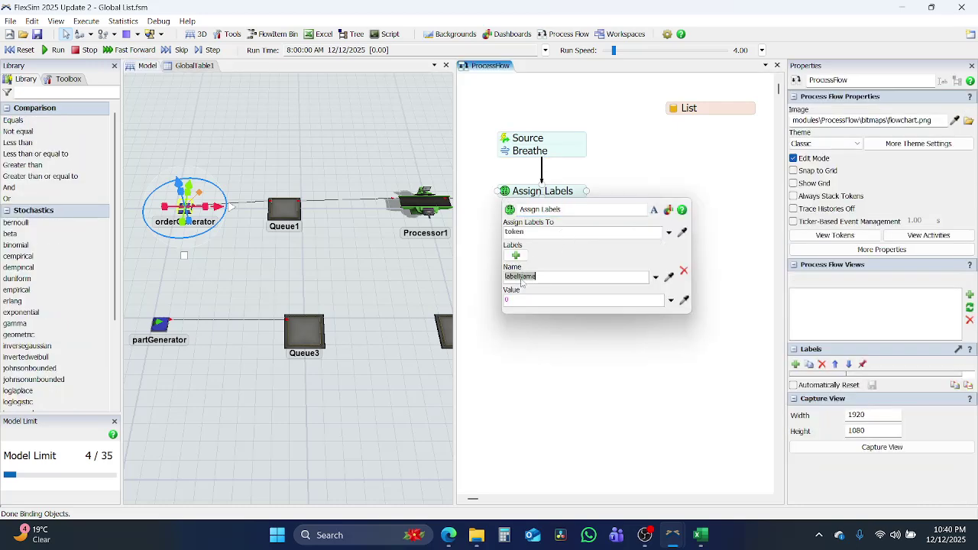
type("PartsRequired")
Set the PartsRequired value to By Global Table Lookup, using GlobalTable1 as the table.
left_click(670, 300)
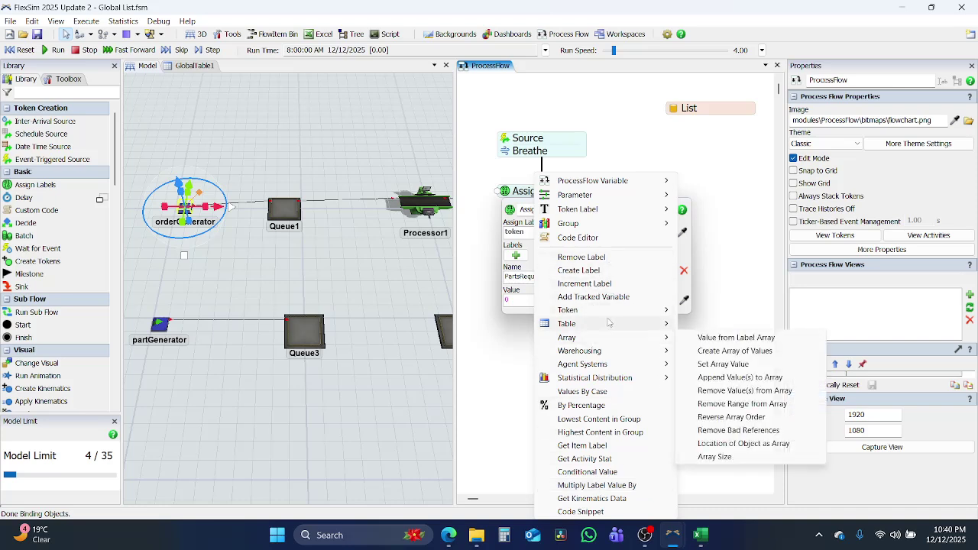
mouse_move(609, 324)
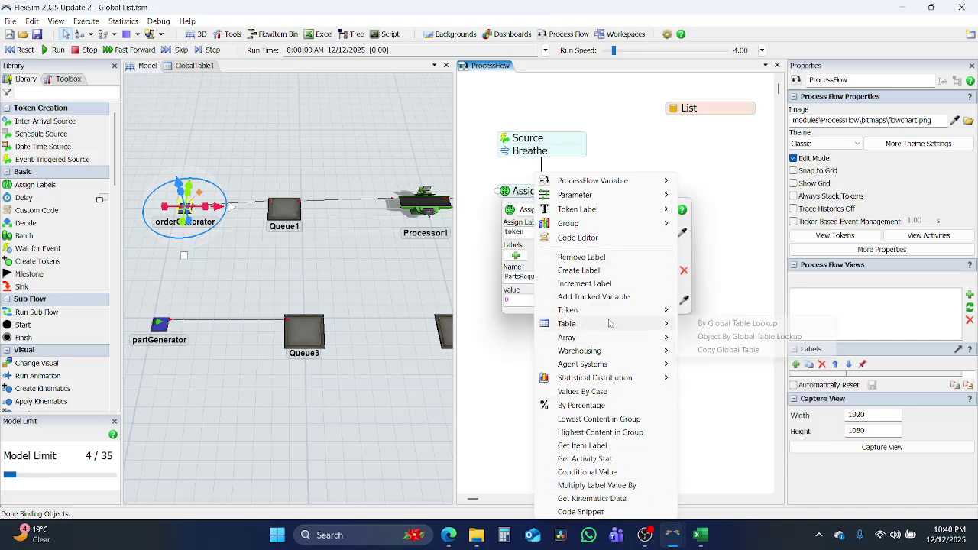
left_click(737, 324)
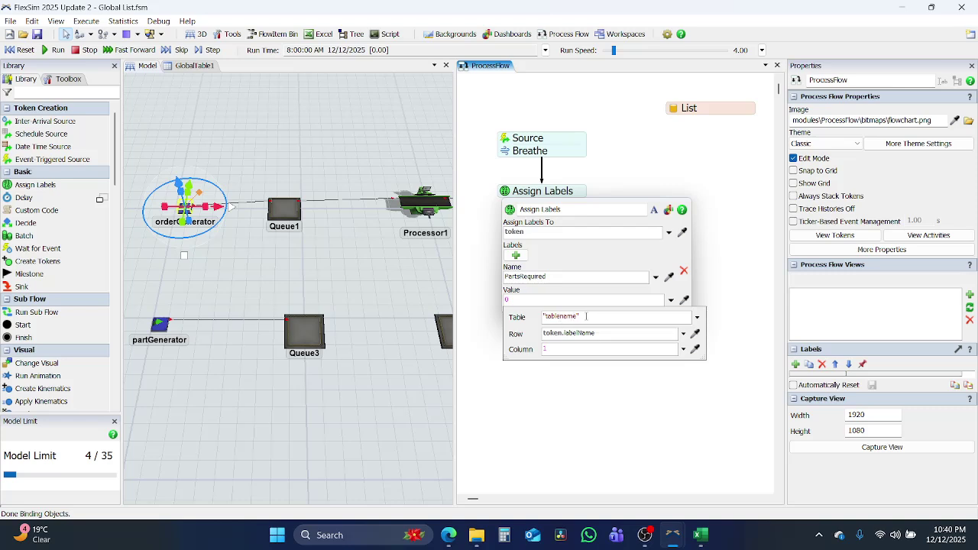
left_click(697, 318)
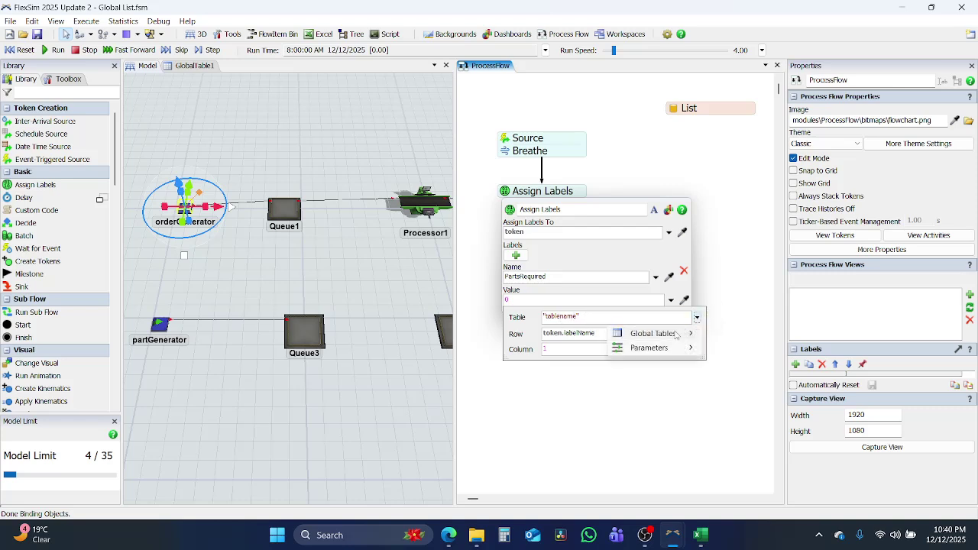
mouse_move(689, 333)
left_click(737, 333)
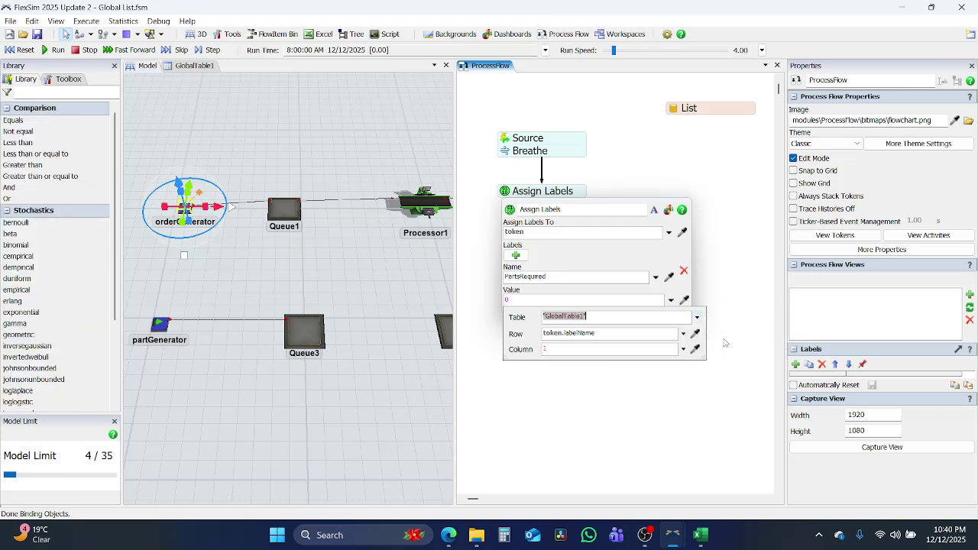
Set the GlobalTable1 lookup for PartsRequired to row token.item.type and column 3.
left_click(610, 333)
key("ctrl+a")
type("to")
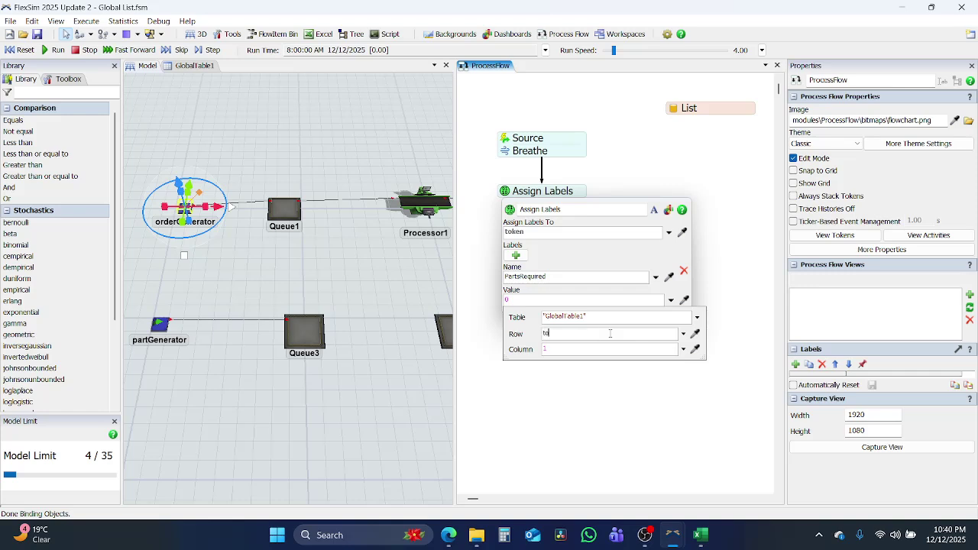
type("ken.it")
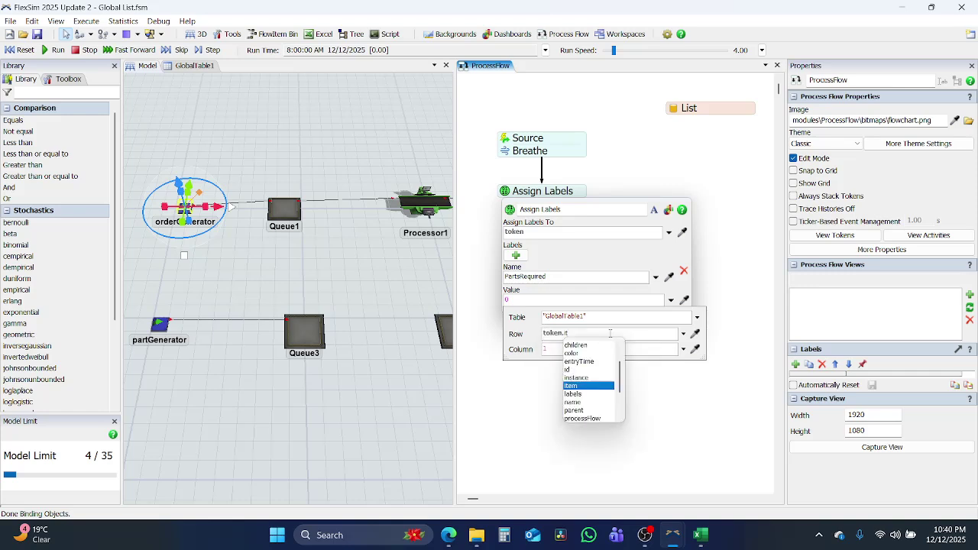
type("em.ty")
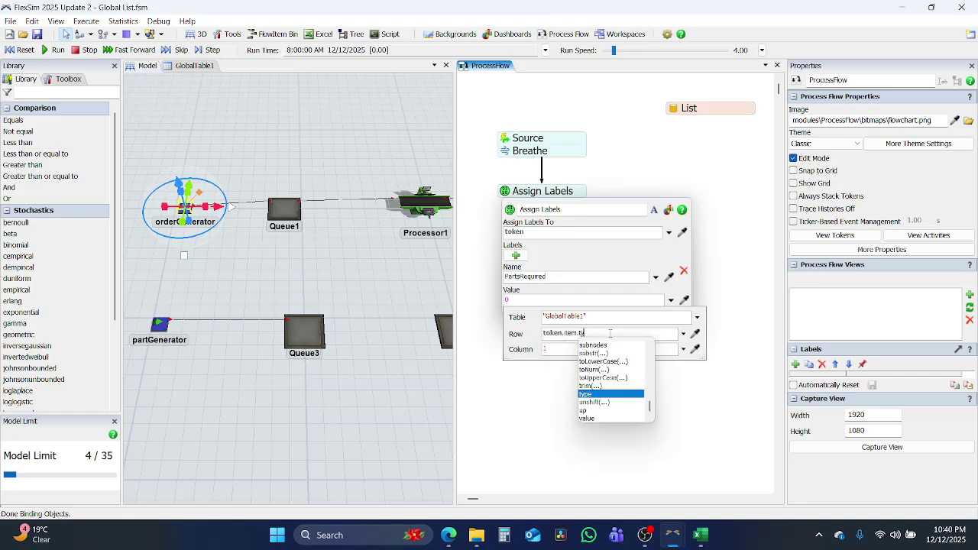
type("pe")
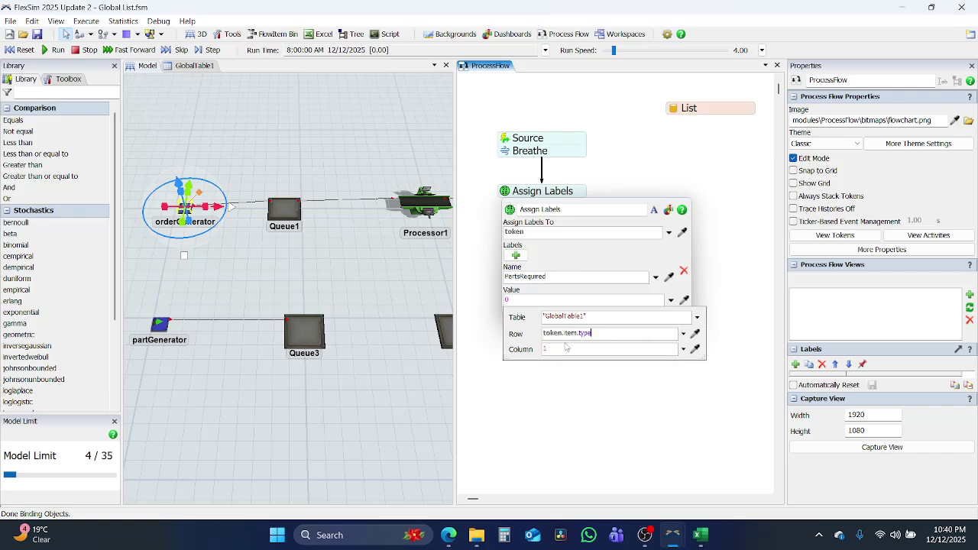
key("Tab")
type("3")
left_click(461, 174)
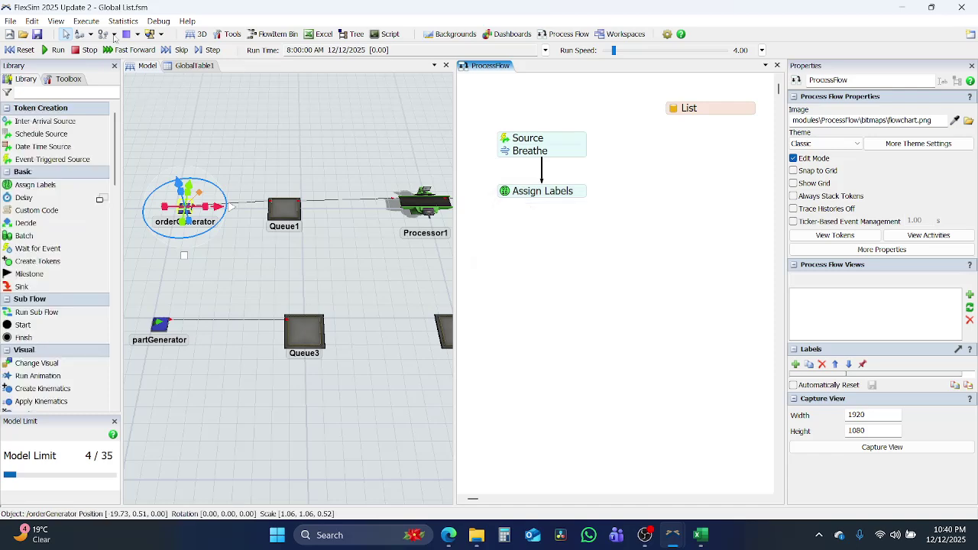
Rename GlobalTable1's three column headers to Part 1, Part 2 and Part 3.
left_click(191, 65)
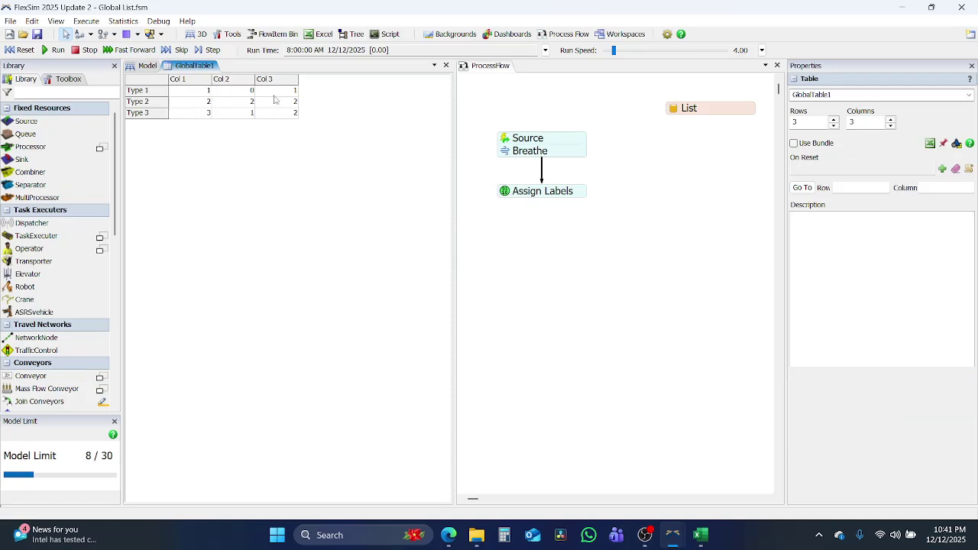
double_click(183, 80)
type("P")
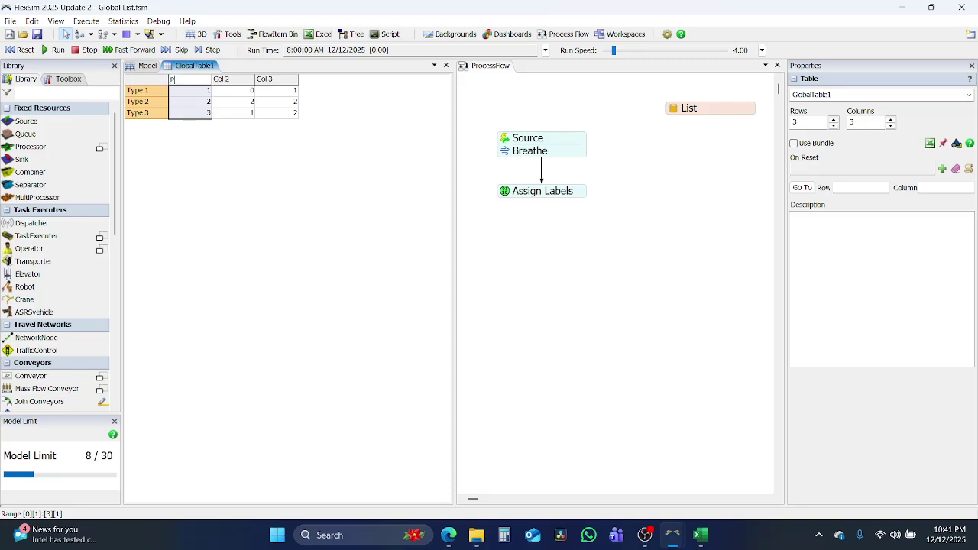
type("art 1")
key("Tab")
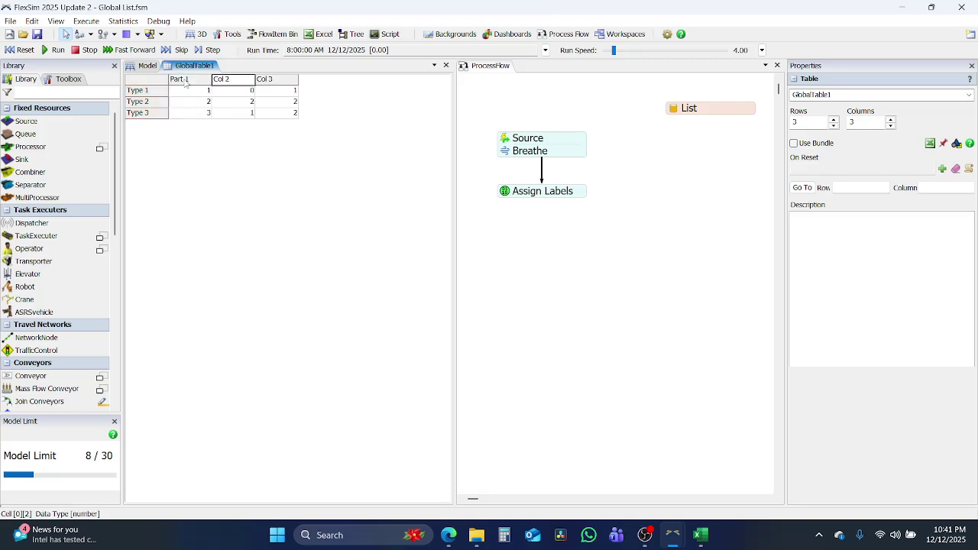
type("Part 2")
key("Tab")
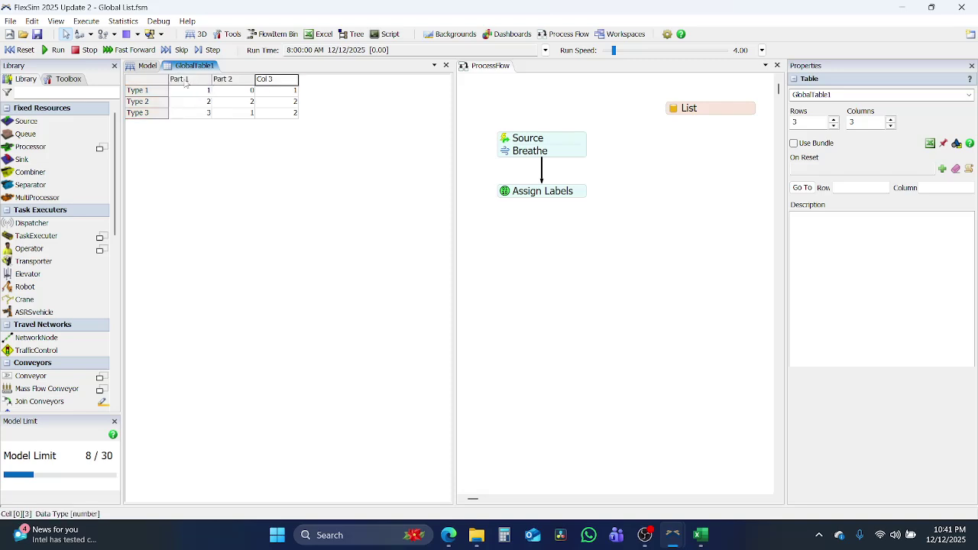
type("Part")
left_click(288, 203)
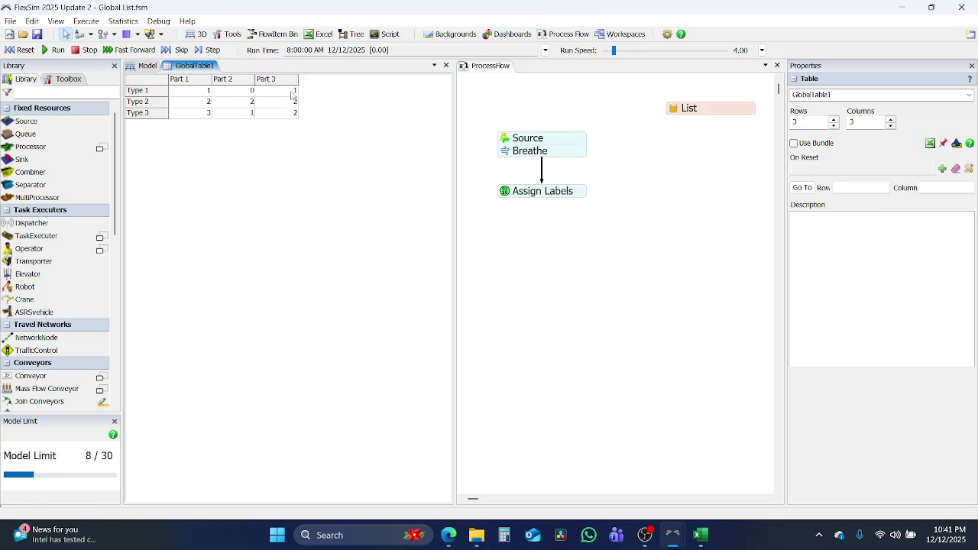
Review the table, row and column settings of the PartsRequired lookup in the Assign Labels activity.
left_click(137, 64)
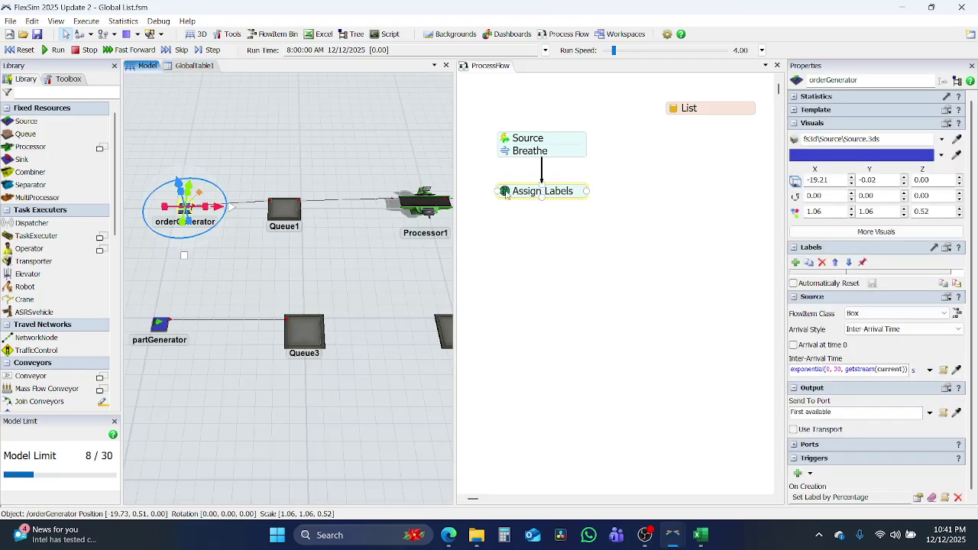
left_click(505, 193)
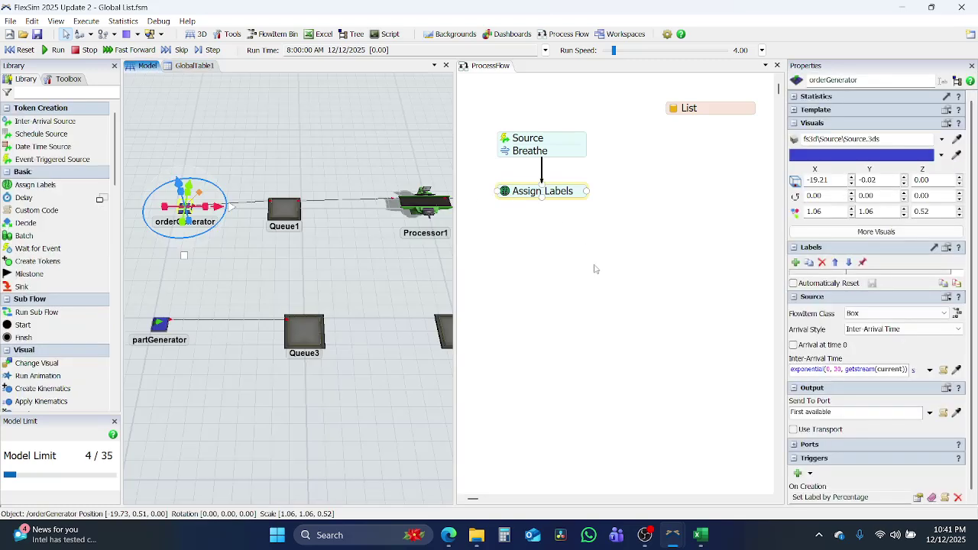
left_click(507, 197)
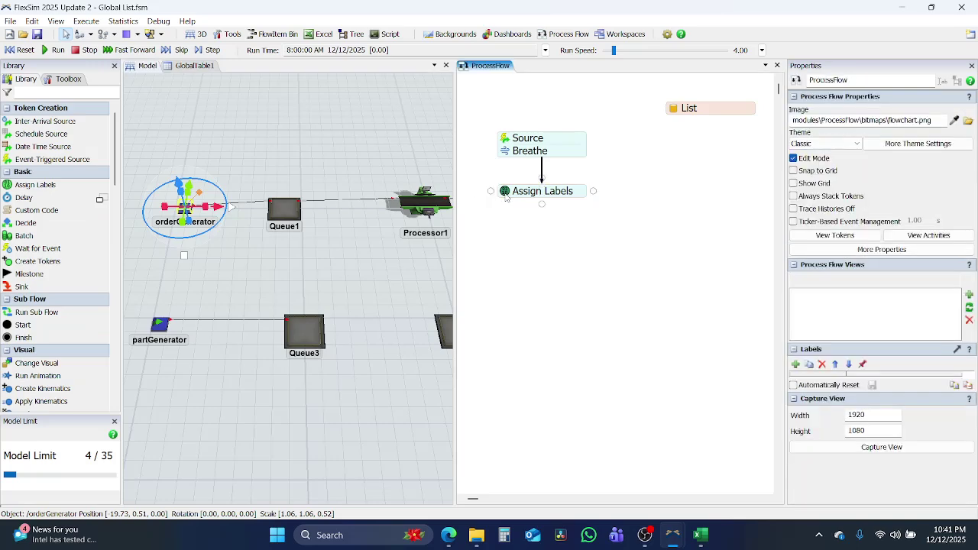
double_click(505, 196)
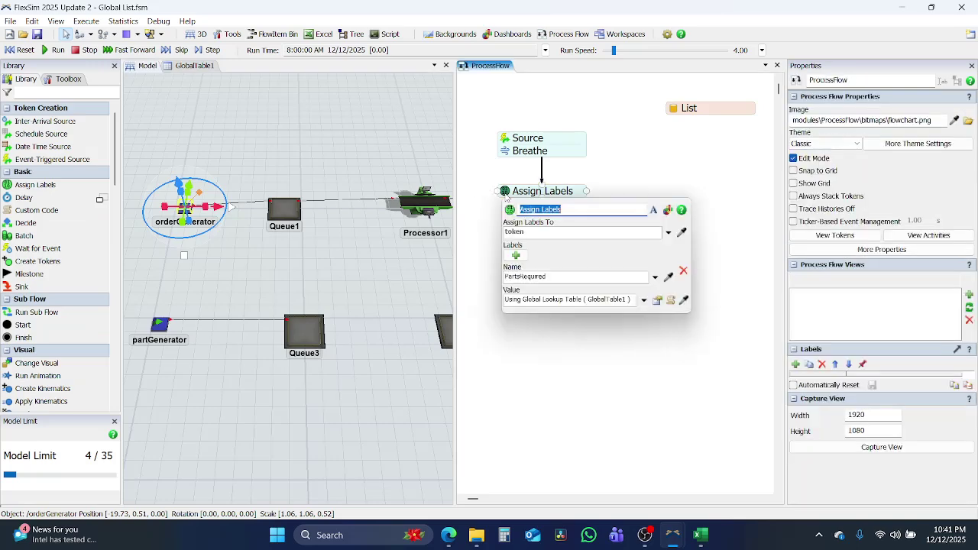
left_click(656, 301)
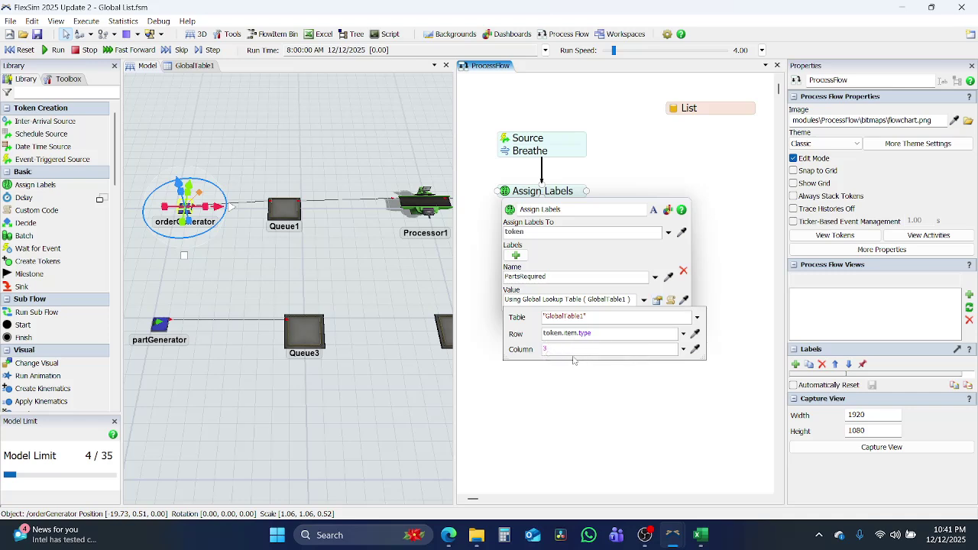
left_click(562, 381)
left_click(525, 191)
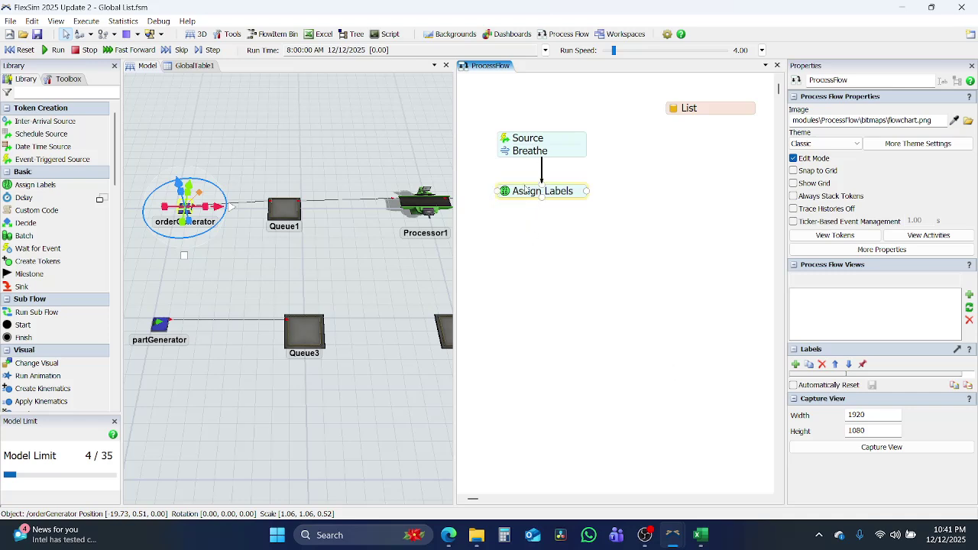
left_click(577, 312)
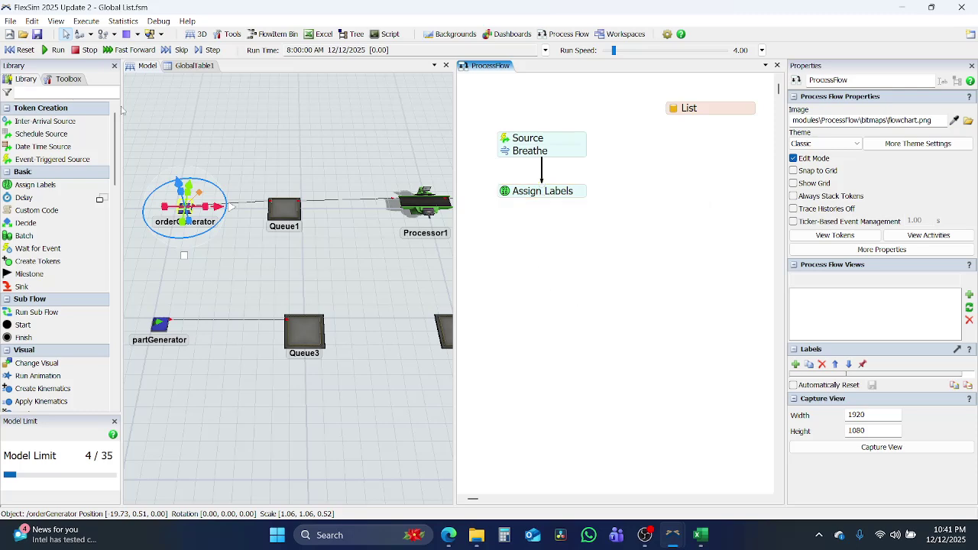
Save the reset model and run the simulation with the run speed raised to about 9.48.
left_click(222, 139)
left_click(7, 47)
left_click(40, 35)
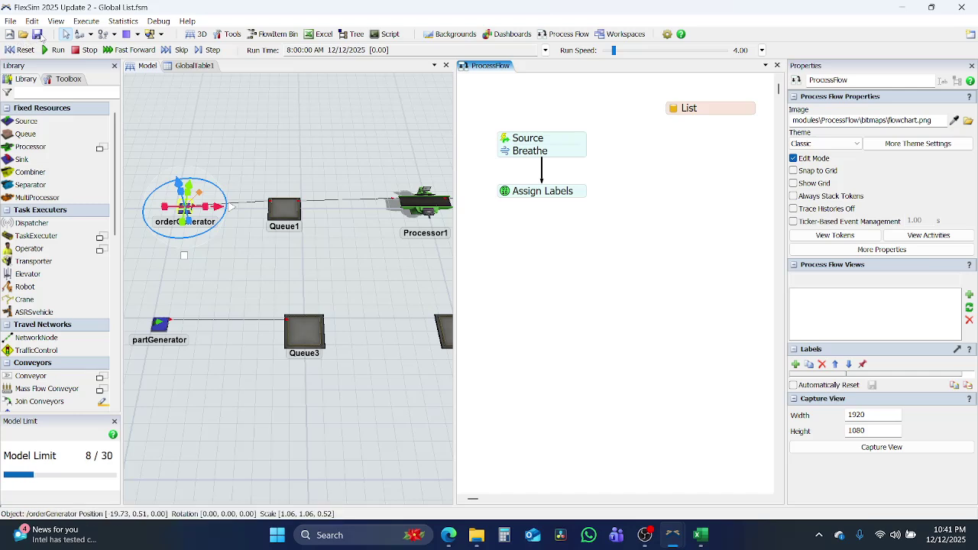
left_click(64, 53)
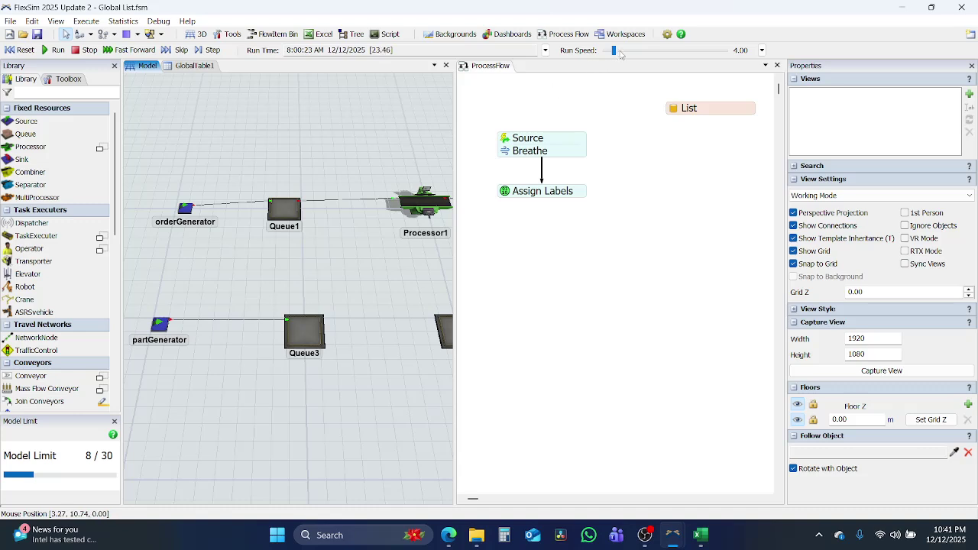
left_click_drag(614, 51, 616, 51)
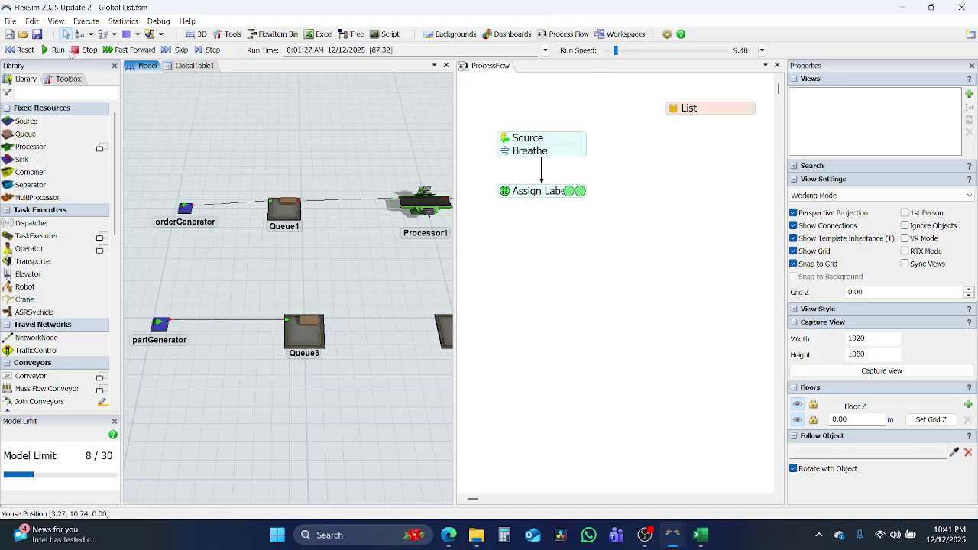
Inspect the PartsRequired label of both tokens at Assign Labels and compare it with the Part 3 column of GlobalTable1.
left_click(580, 197)
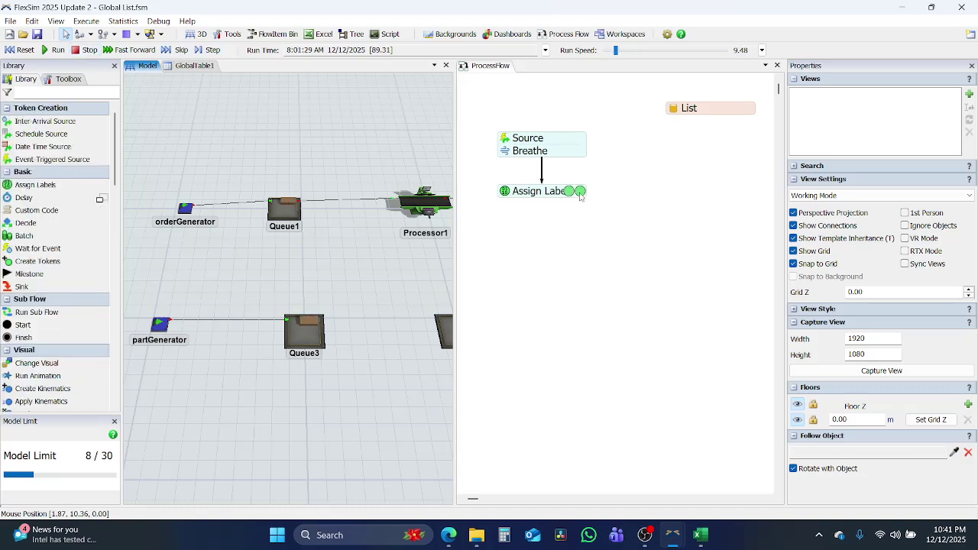
left_click(580, 194)
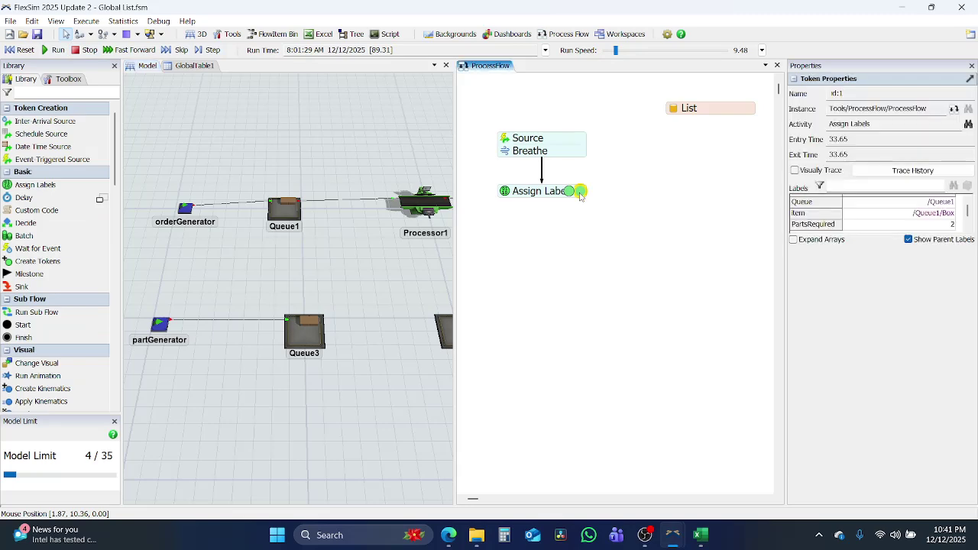
double_click(942, 225)
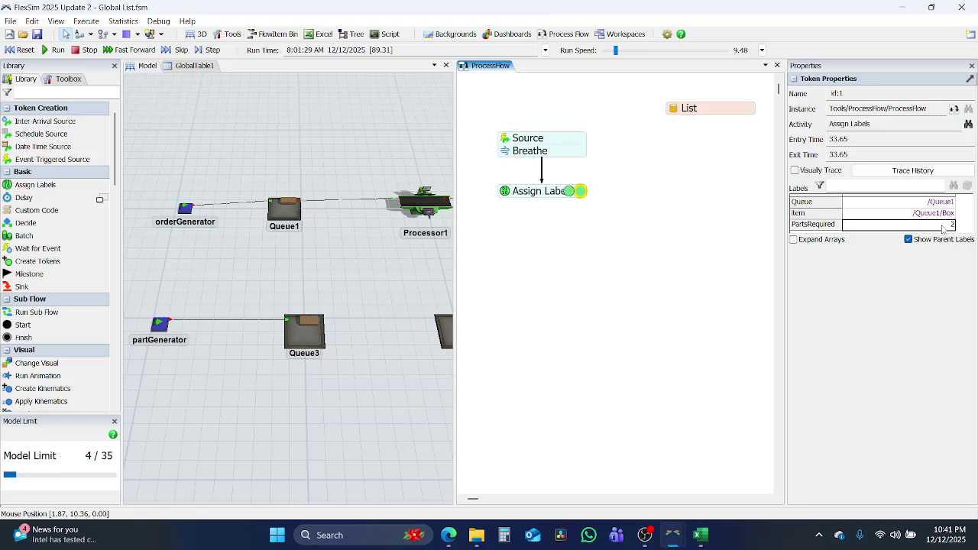
left_click(569, 192)
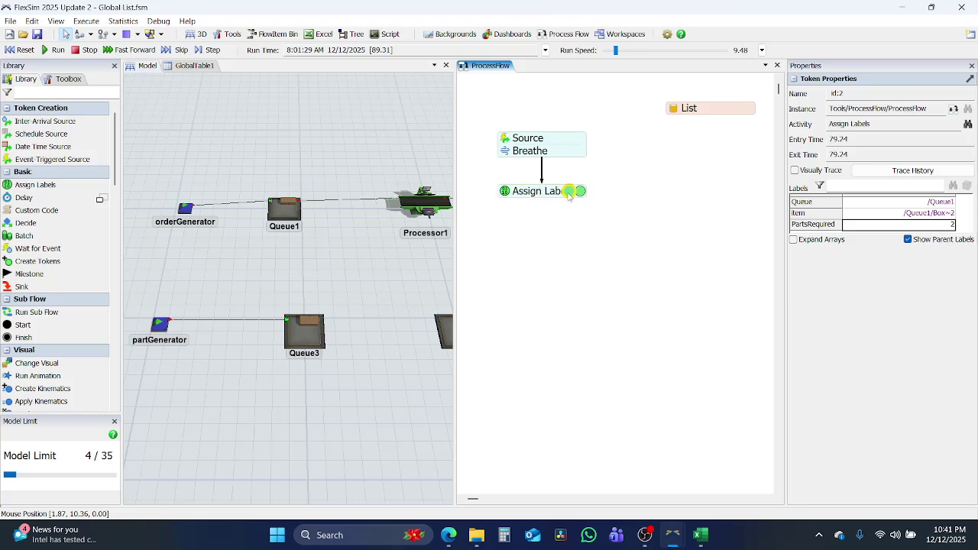
left_click(580, 192)
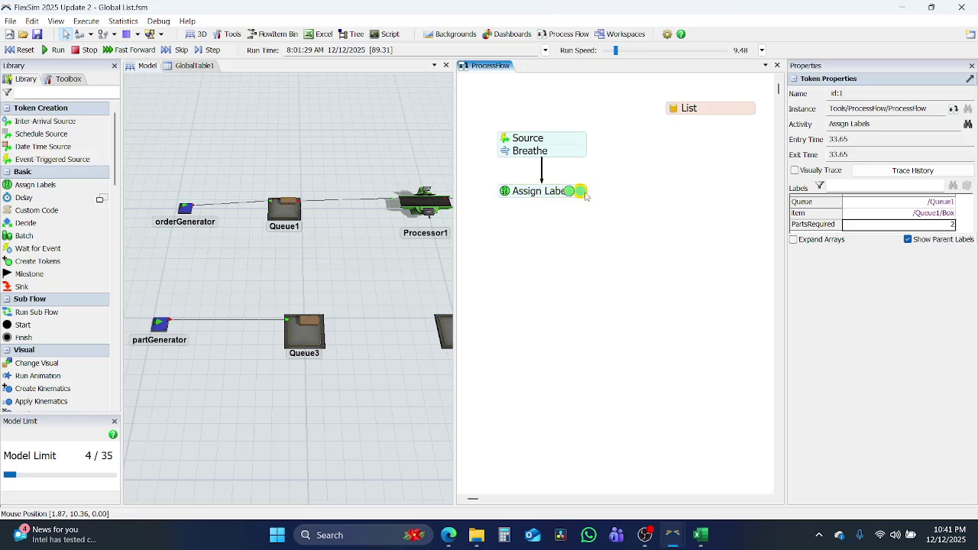
left_click(194, 66)
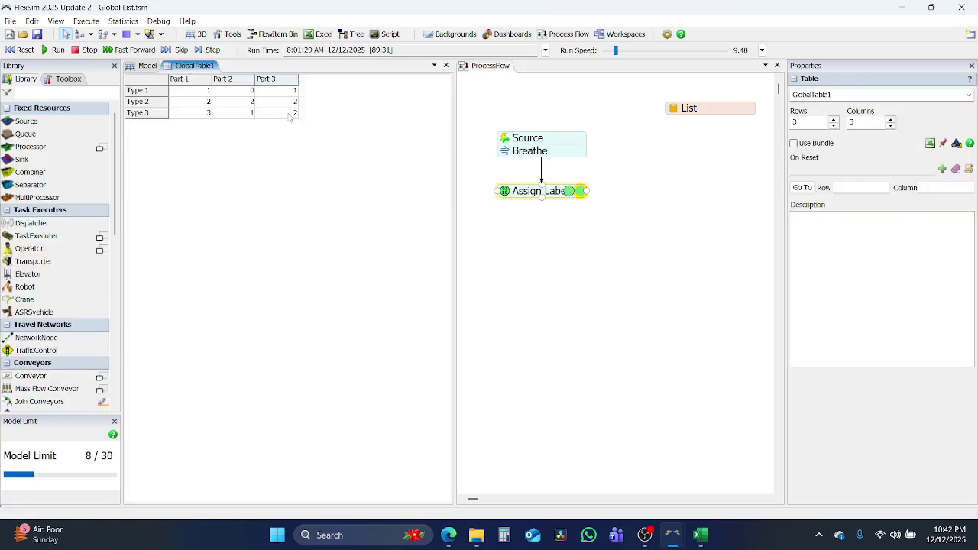
left_click(145, 66)
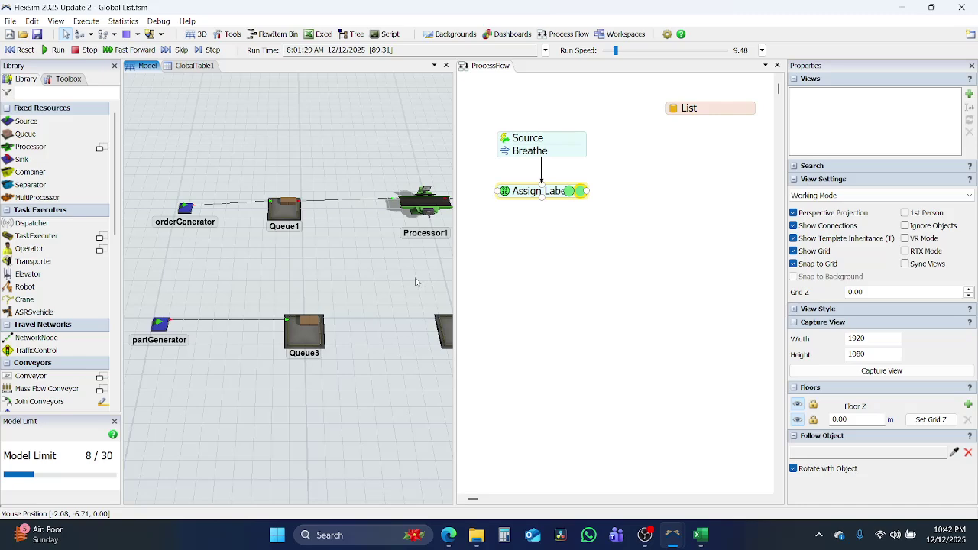
left_click(546, 272)
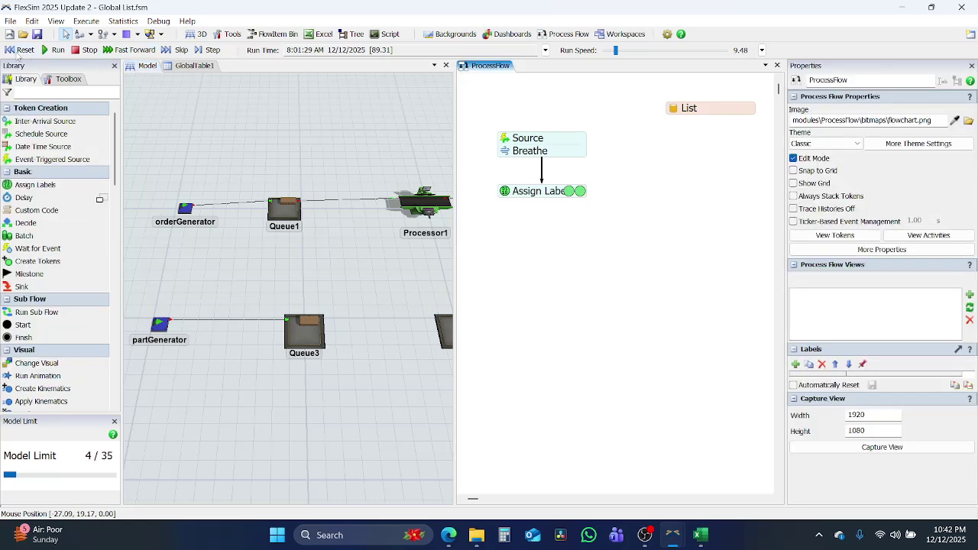
Reset the model and add a Set Color By Case action based on item.Type to orderGenerator's On Creation trigger.
left_click(20, 50)
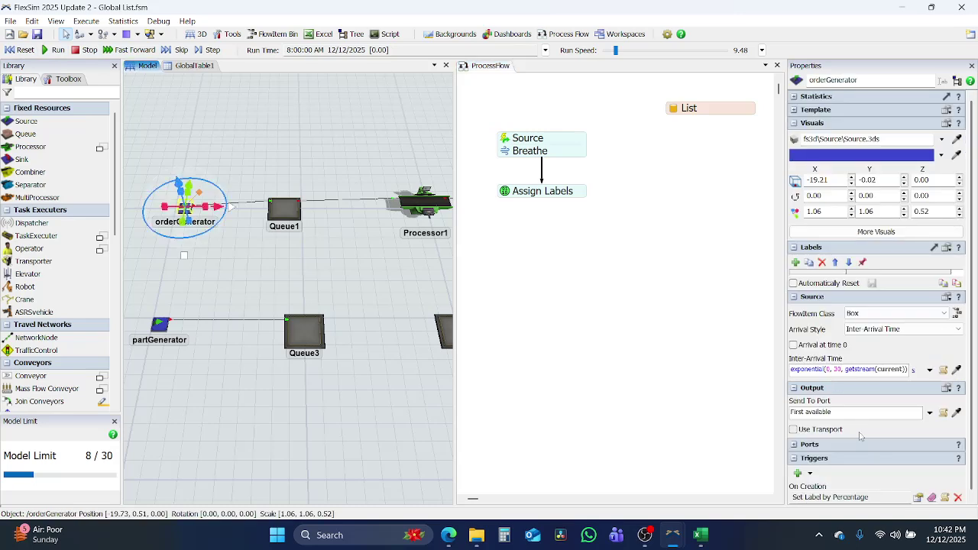
scroll(860, 436, "down", 2)
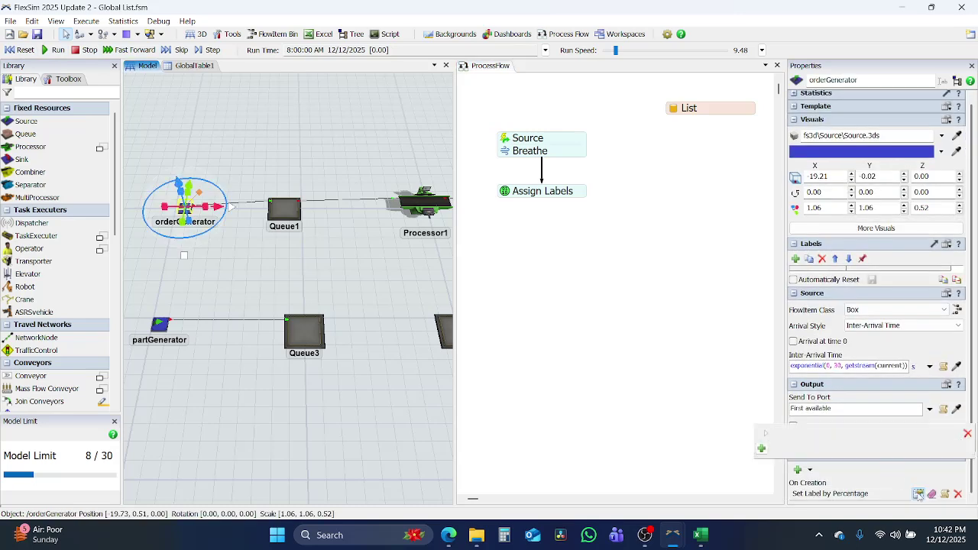
left_click(918, 494)
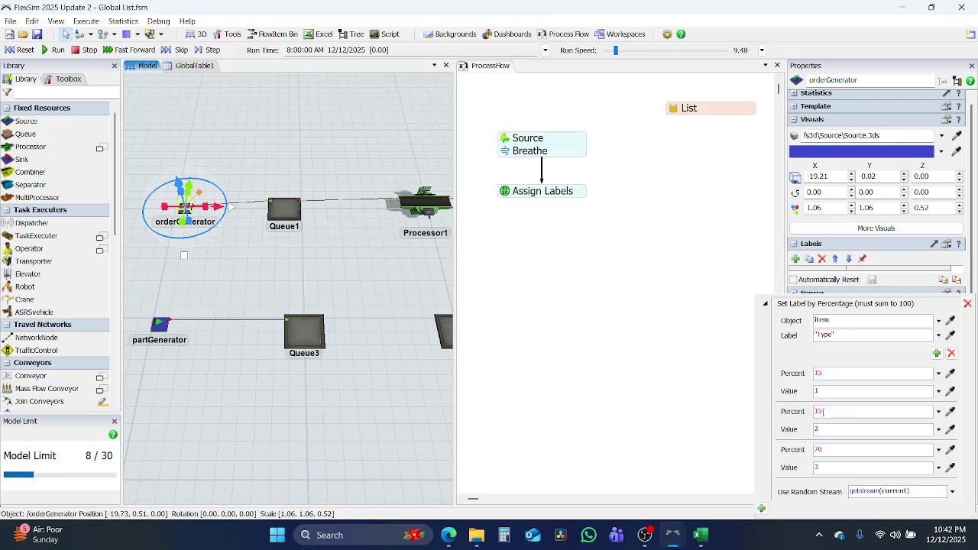
left_click(762, 508)
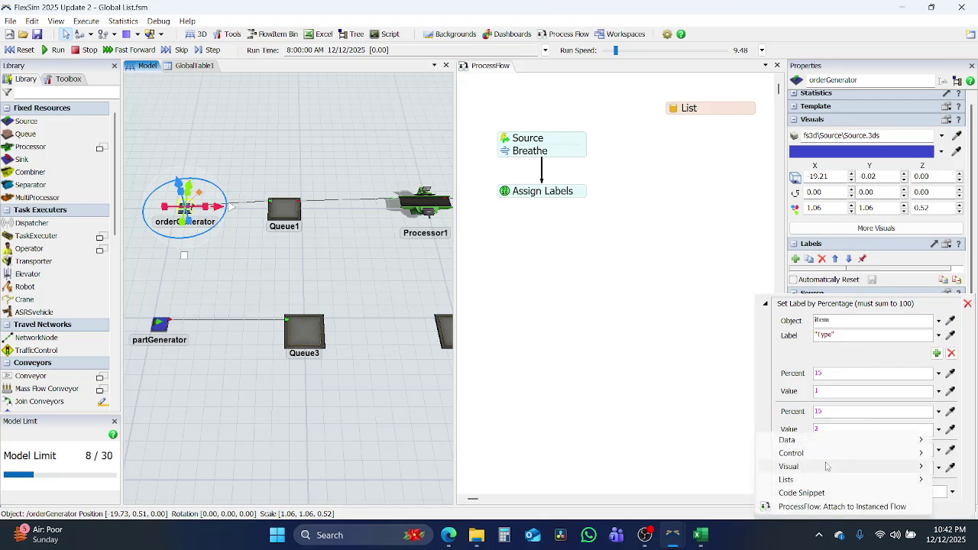
mouse_move(805, 472)
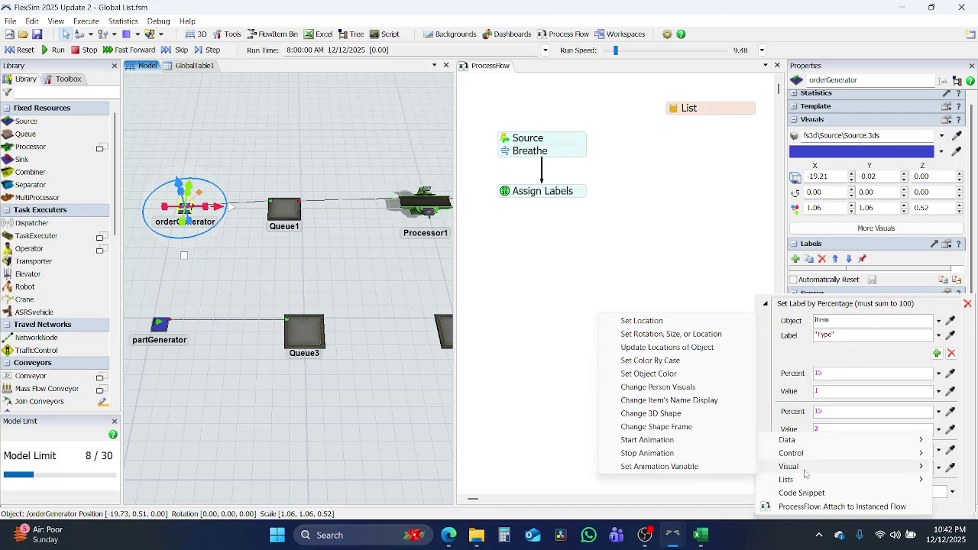
left_click(657, 361)
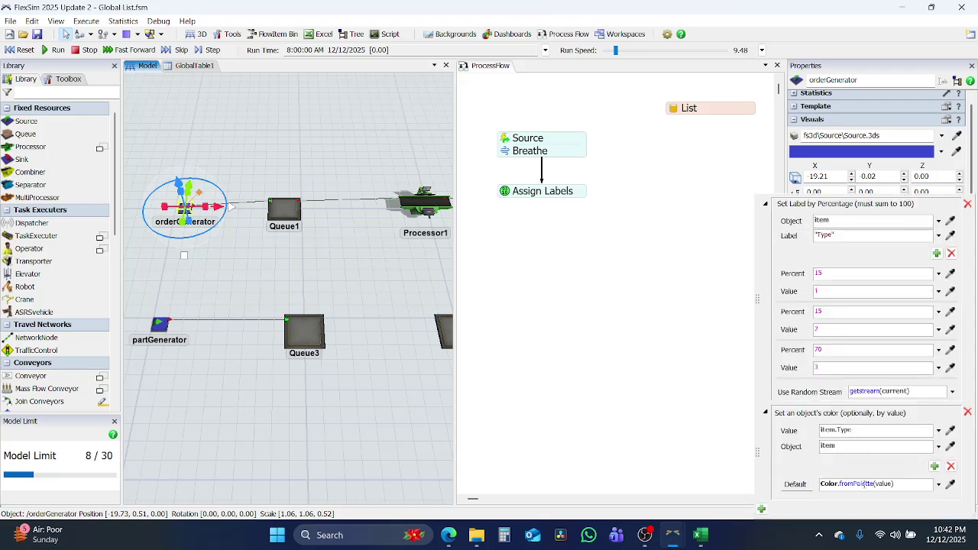
left_click(710, 412)
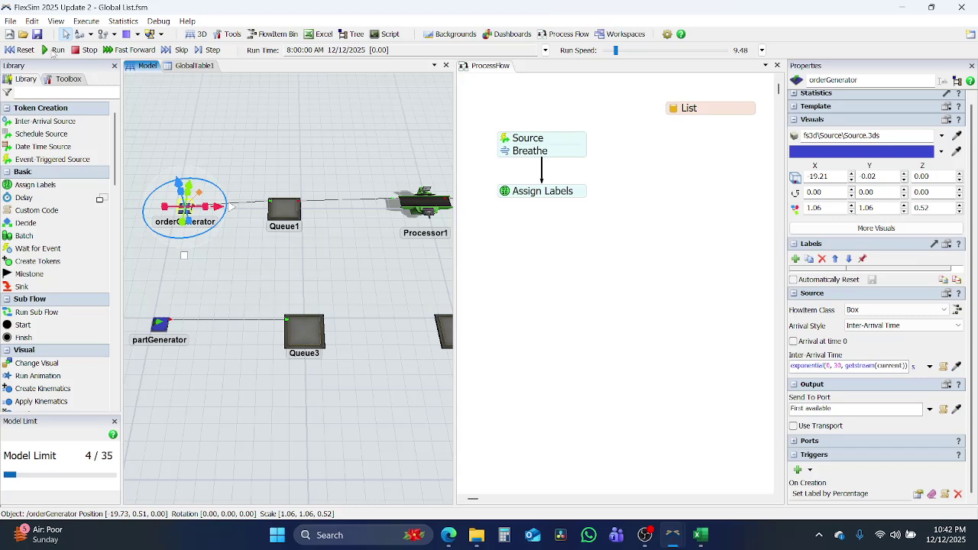
Run the simulation at a run speed of about 84.35 to check the order colours in Queue1, and reset the model.
left_click(57, 49)
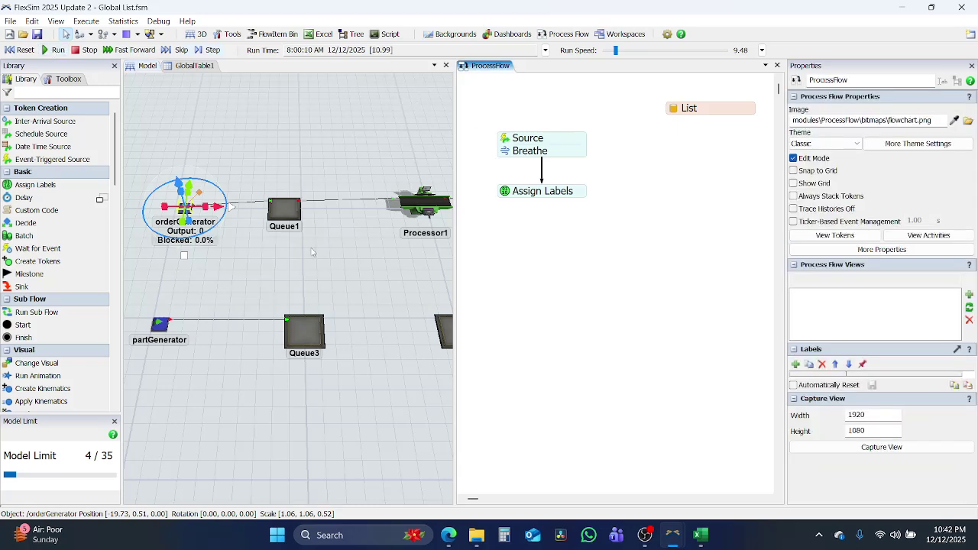
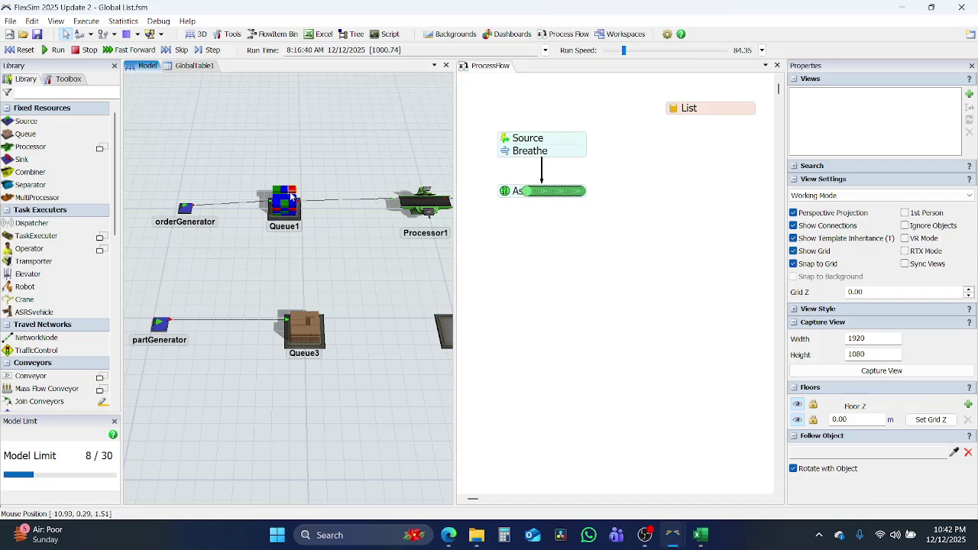
left_click(20, 50)
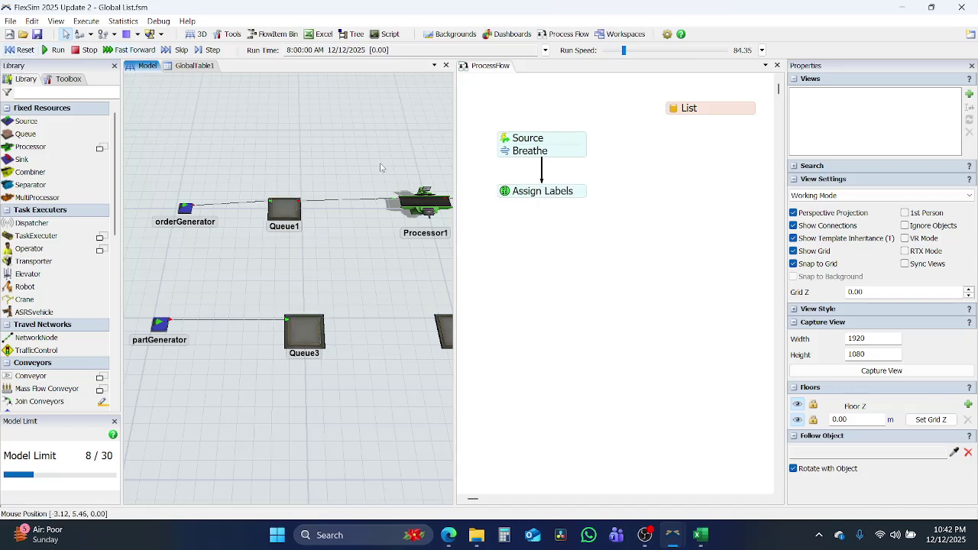
Add a Run Sub Flow activity to the process flow and attach it directly beneath the Assign Labels activity.
left_click(509, 307)
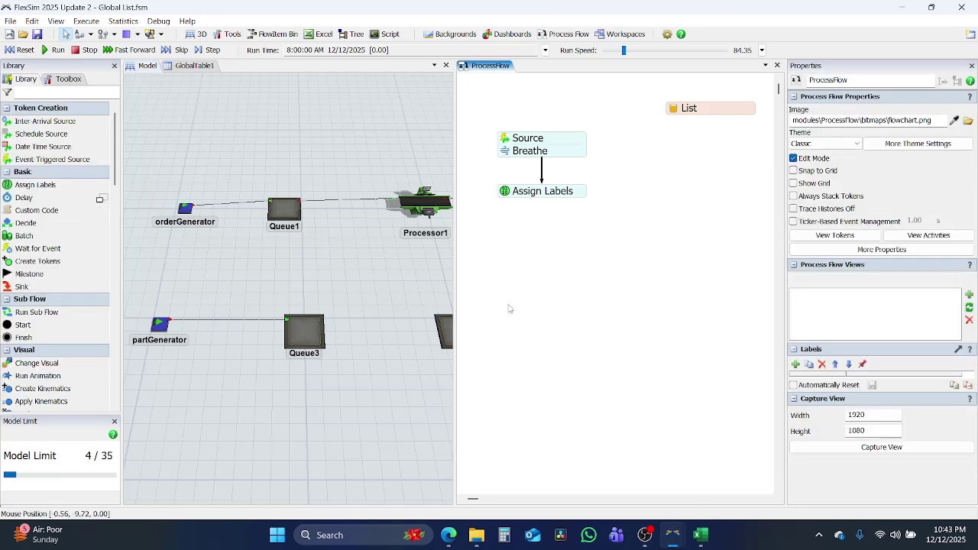
left_click(33, 90)
type("Sub")
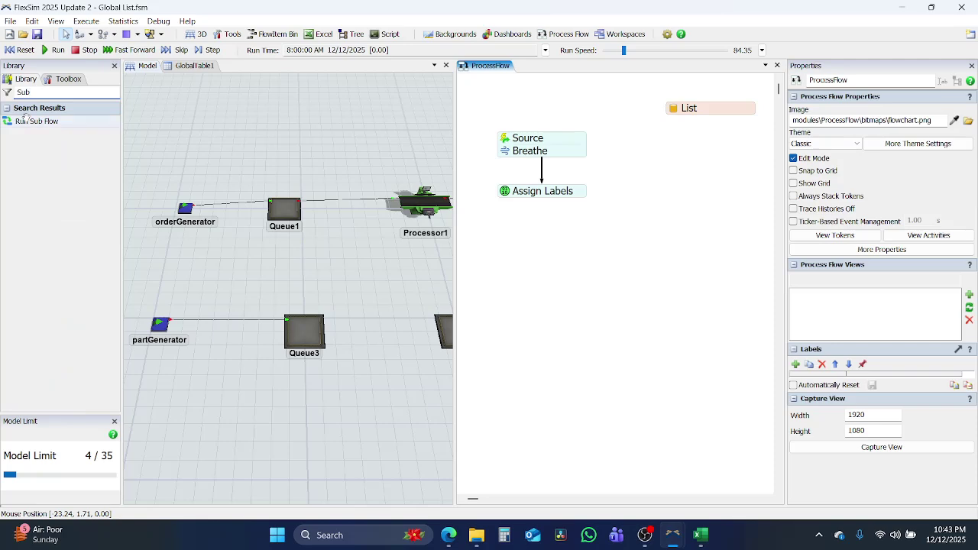
left_click_drag(29, 122, 562, 206)
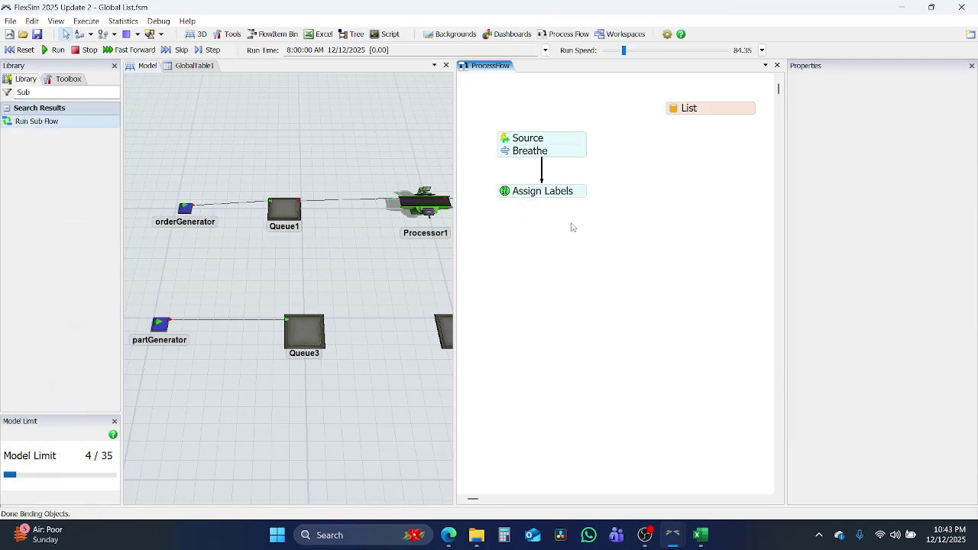
left_click(571, 227)
left_click_drag(579, 222, 550, 210)
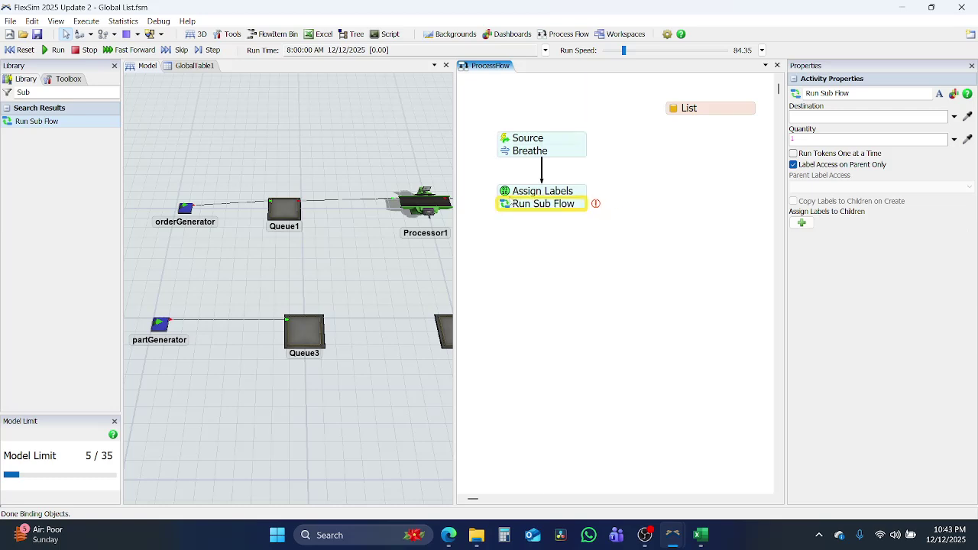
Clear the library search and place a Start activity as a separate block beside the Run Sub Flow activity.
left_click(55, 91)
key("BackSpace")
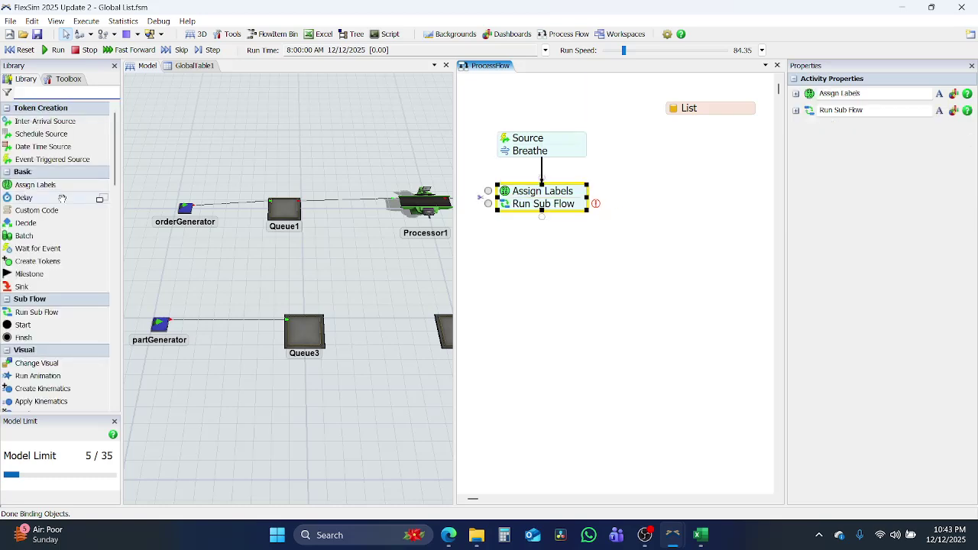
scroll(54, 229, "down", 3)
left_click(23, 258)
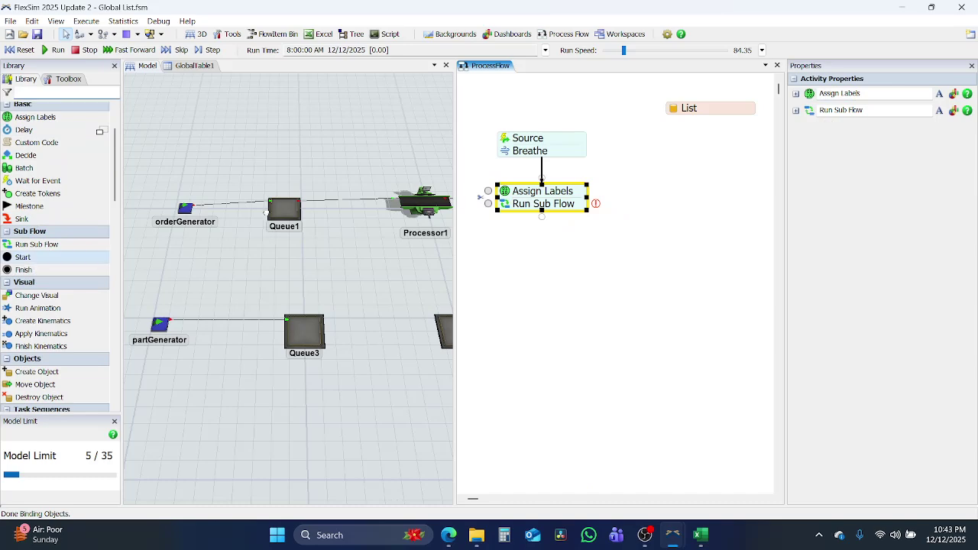
left_click(695, 208)
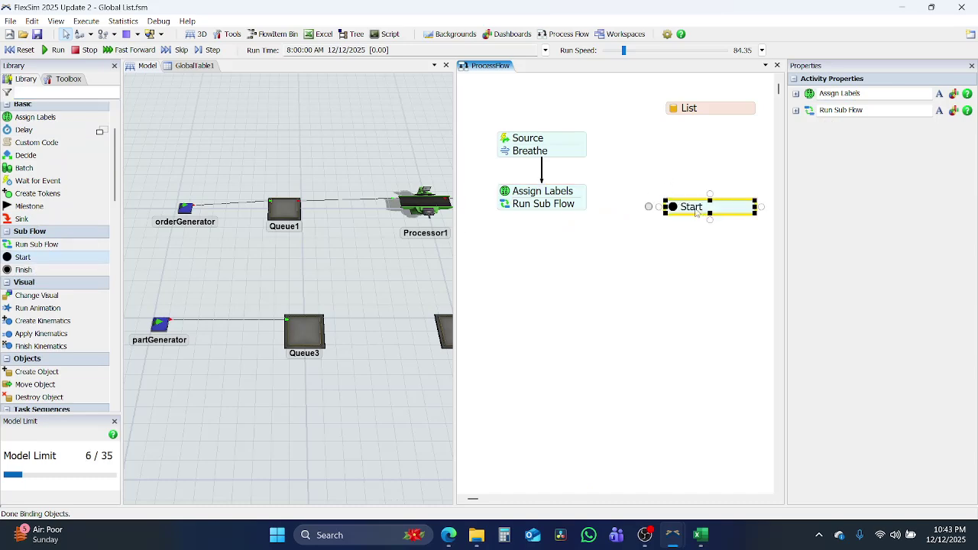
left_click_drag(725, 209, 706, 212)
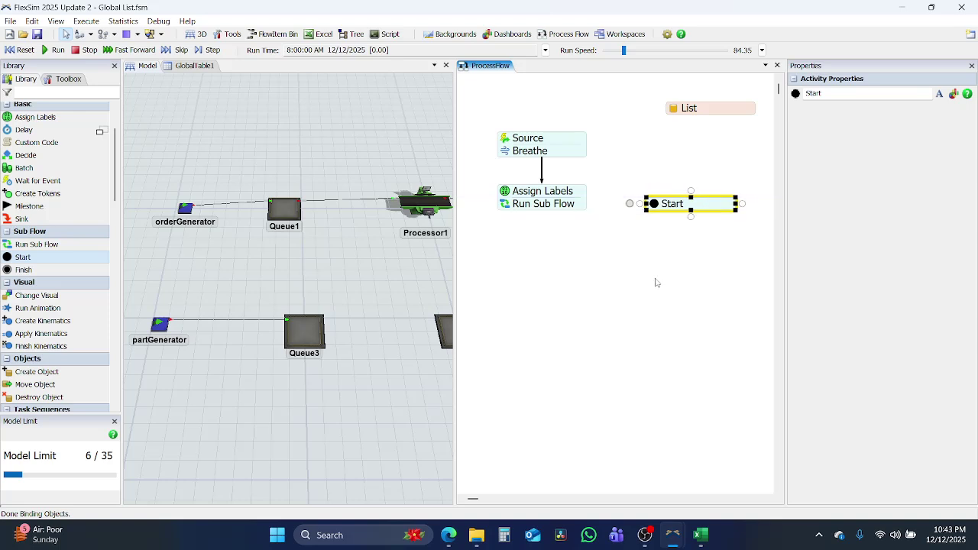
left_click(655, 283)
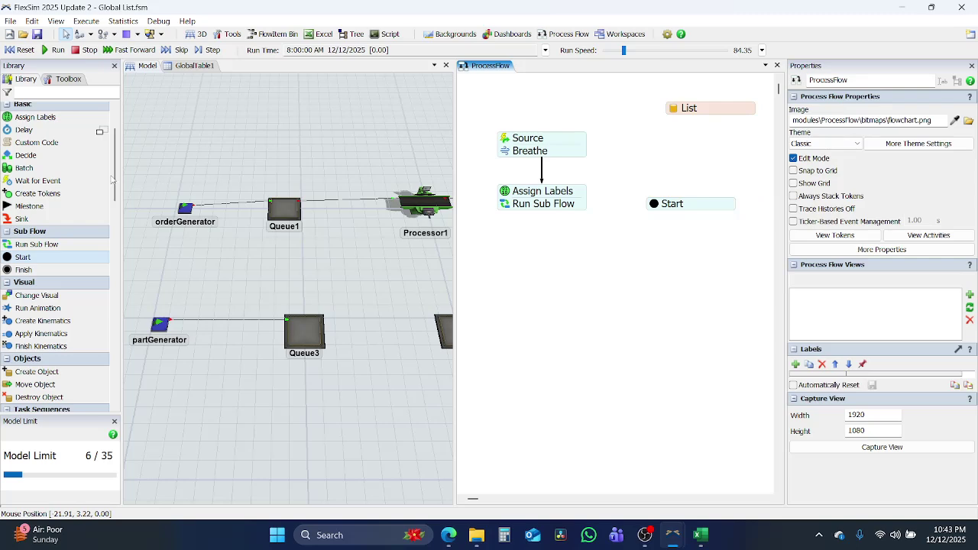
Add a second Assign Labels activity and attach it directly beneath the Start activity.
left_click(30, 118)
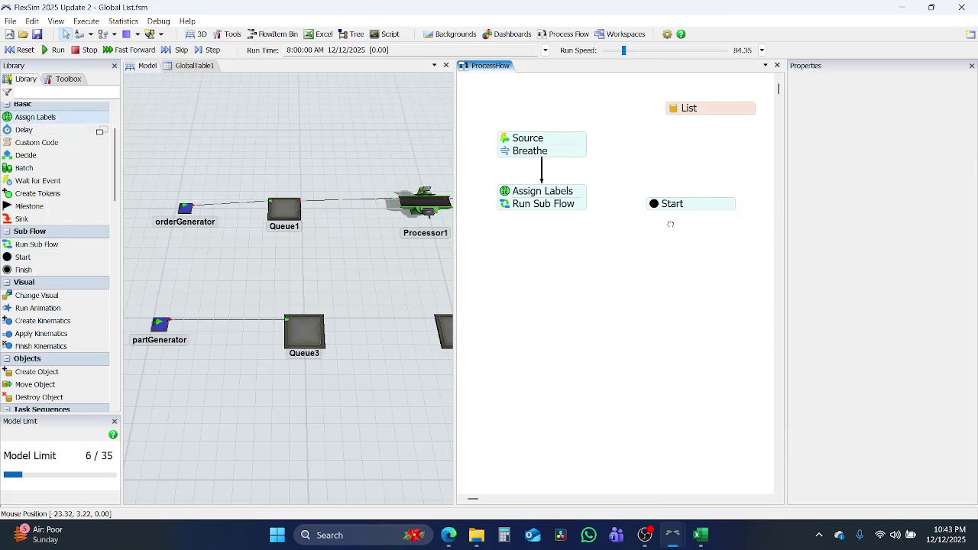
left_click(737, 240)
left_click_drag(735, 235, 711, 221)
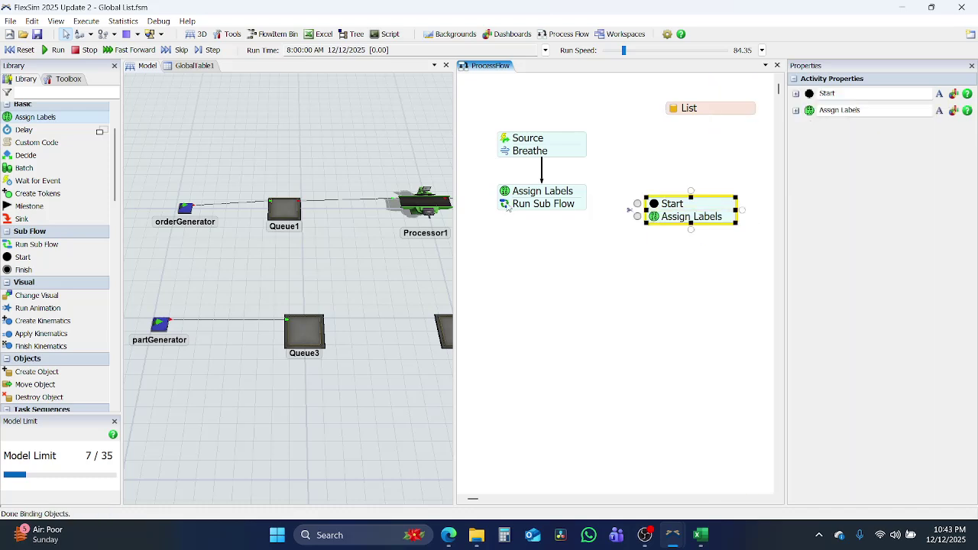
Set the destination of the Run Sub Flow activity to the Start activity by sampling it in the process flow.
double_click(511, 207)
left_click(682, 245)
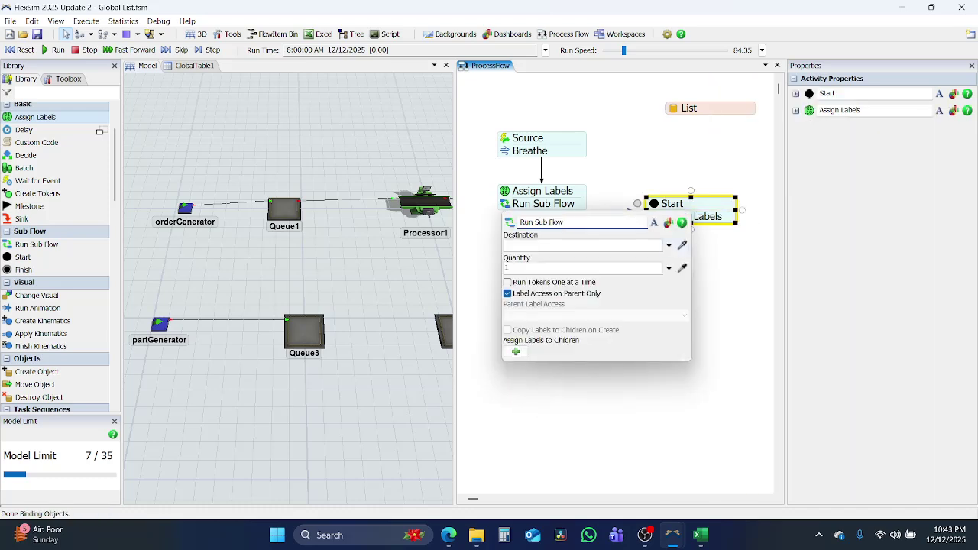
left_click(667, 206)
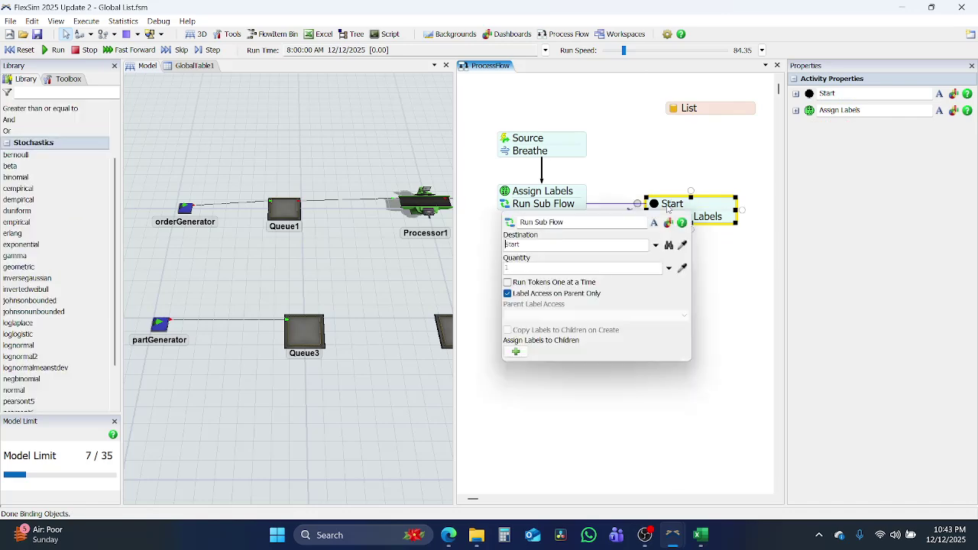
Set the Run Sub Flow quantity to token.PartsRequired and enable Run Tokens One at a Time.
left_click(523, 266)
type("token.pa")
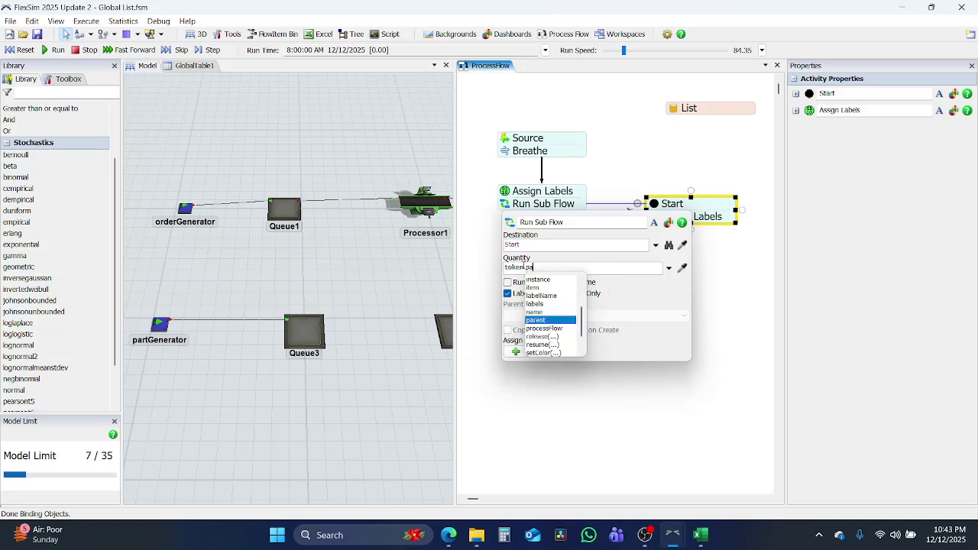
key("BackSpace")
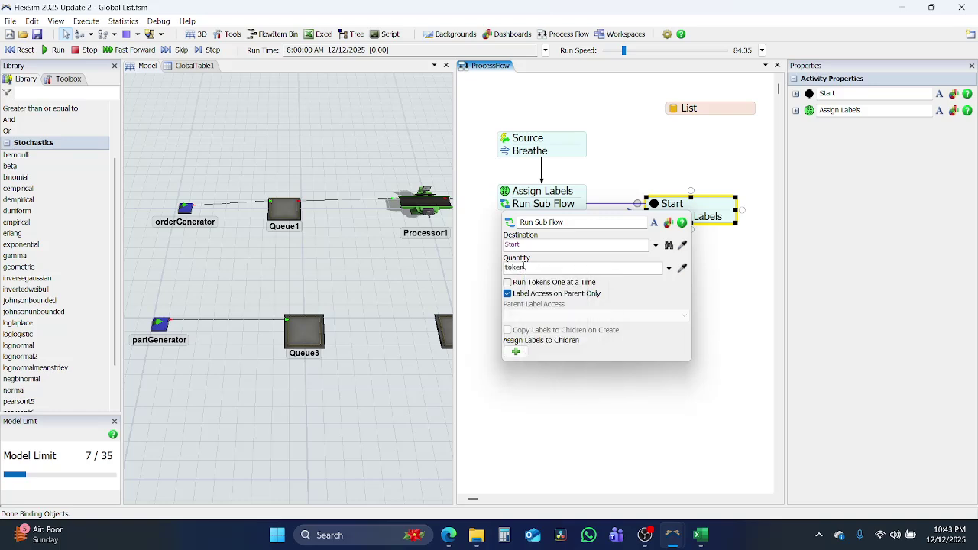
type(".req")
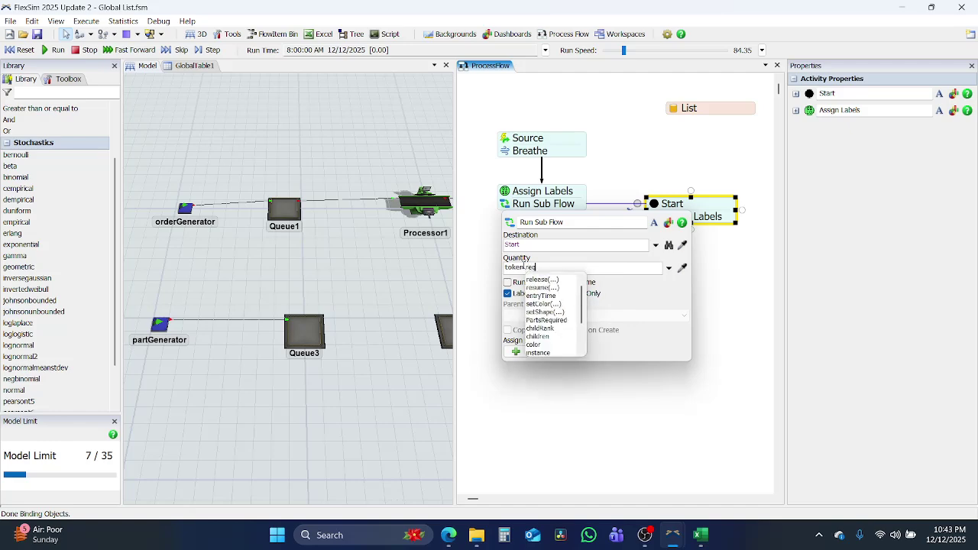
key("Escape")
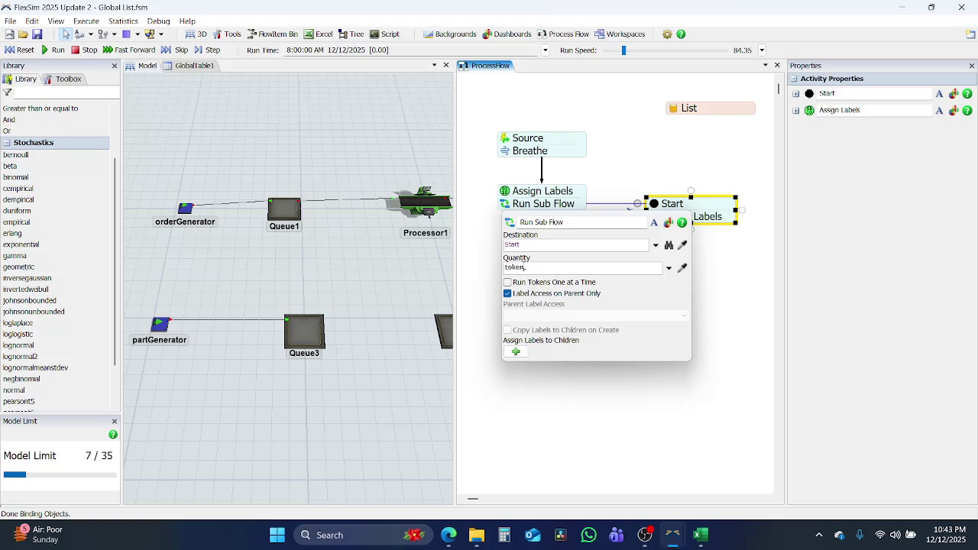
key("BackSpace")
key("BackSpace")
key("BackSpace")
key("BackSpace")
key("BackSpace")
key("BackSpace")
type("token")
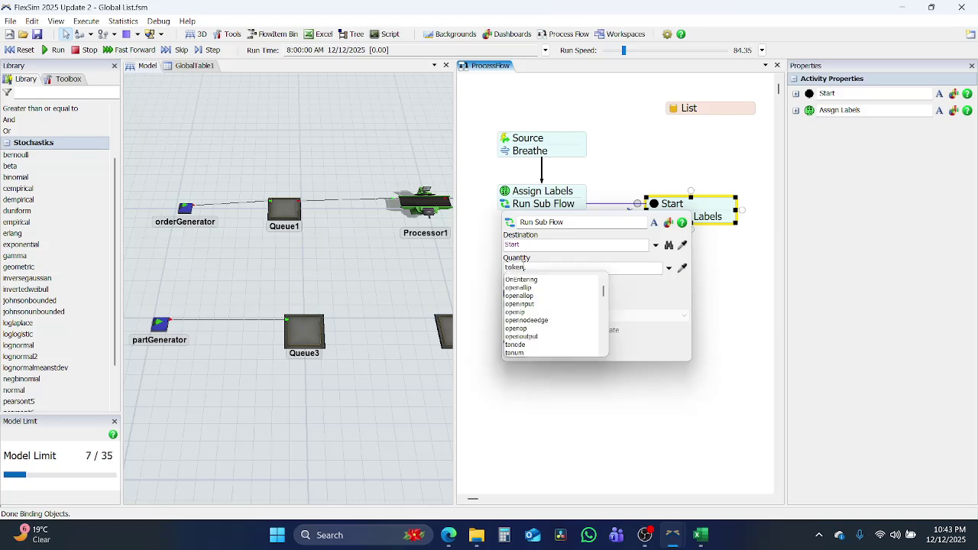
key("Return")
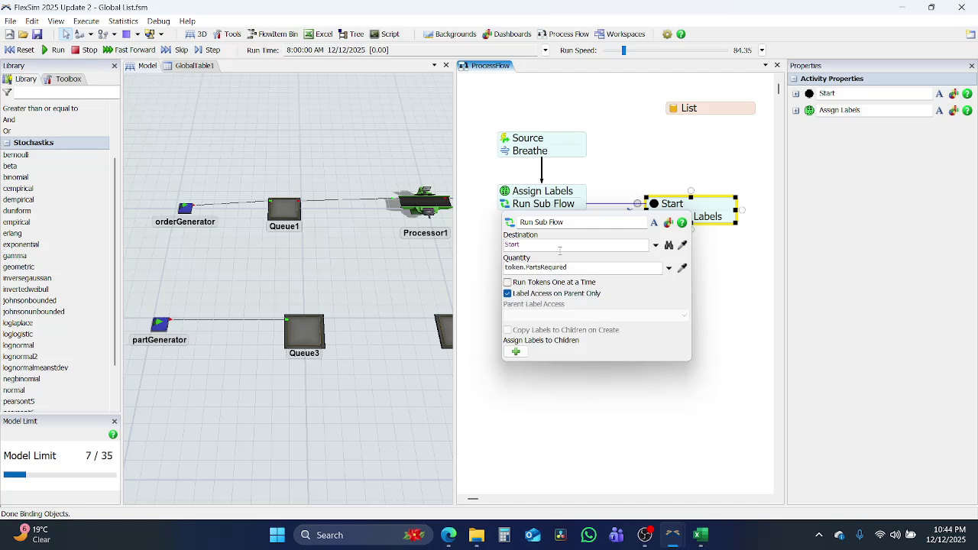
left_click(535, 281)
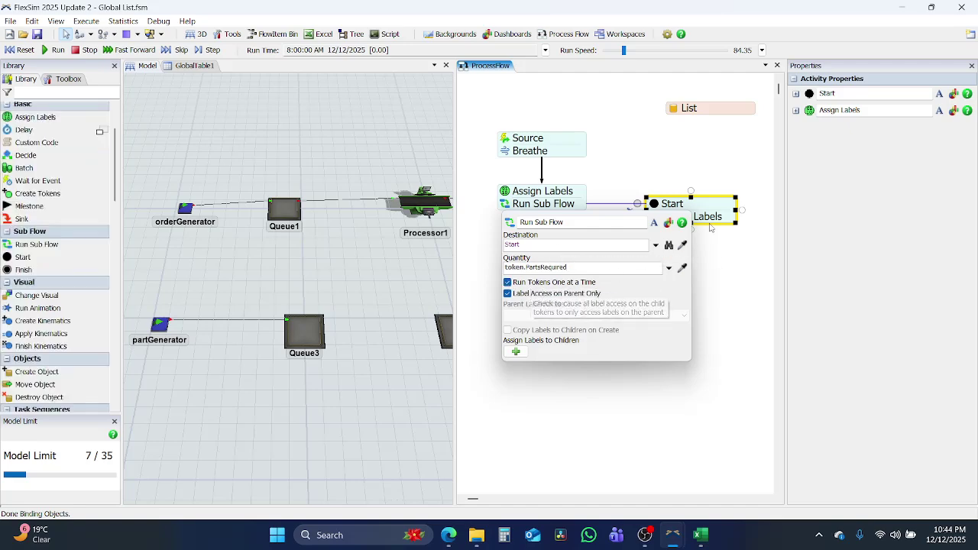
left_click(660, 194)
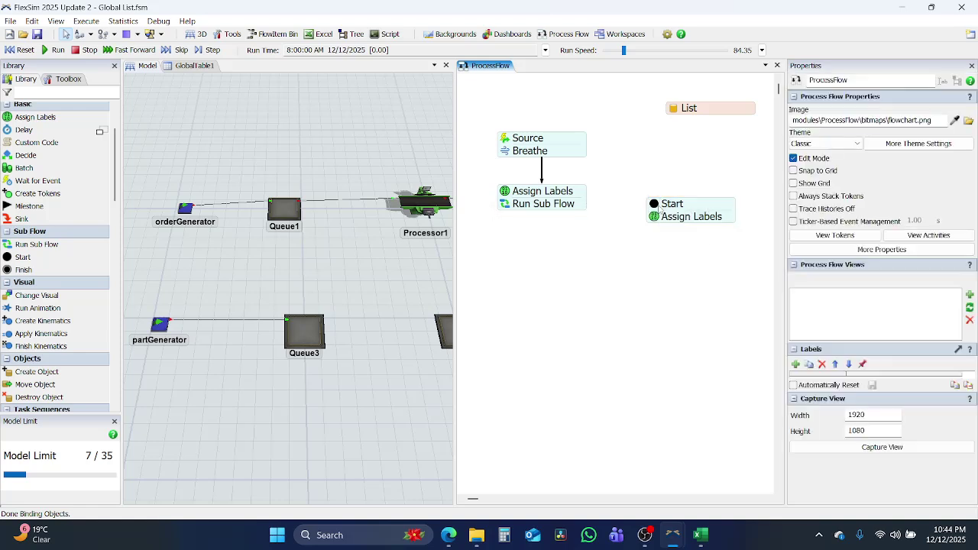
Assign the sub flow's child tokens a label named Rank with the value creationRank.
left_click(507, 204)
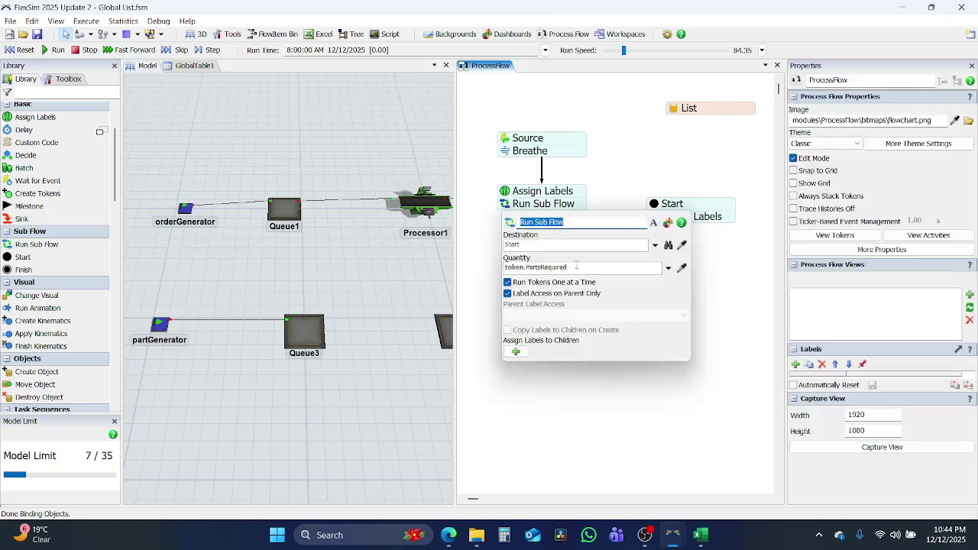
left_click(515, 352)
left_click(534, 373)
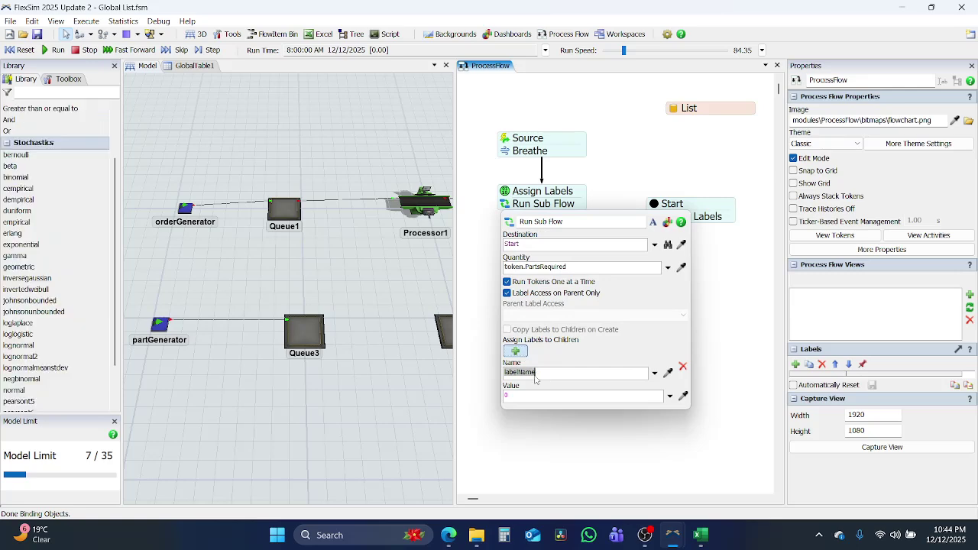
type("R")
left_click(524, 397)
type("creationRank")
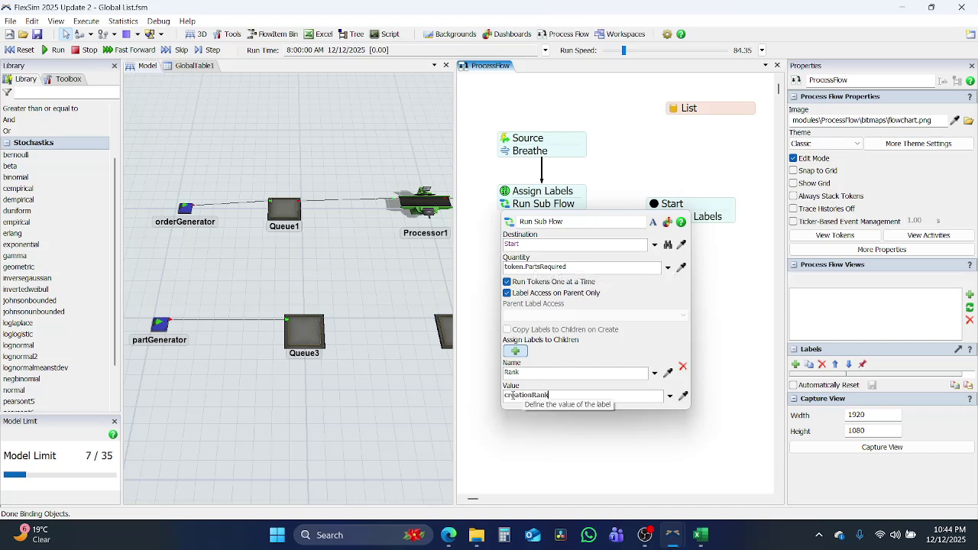
left_click_drag(526, 395, 548, 396)
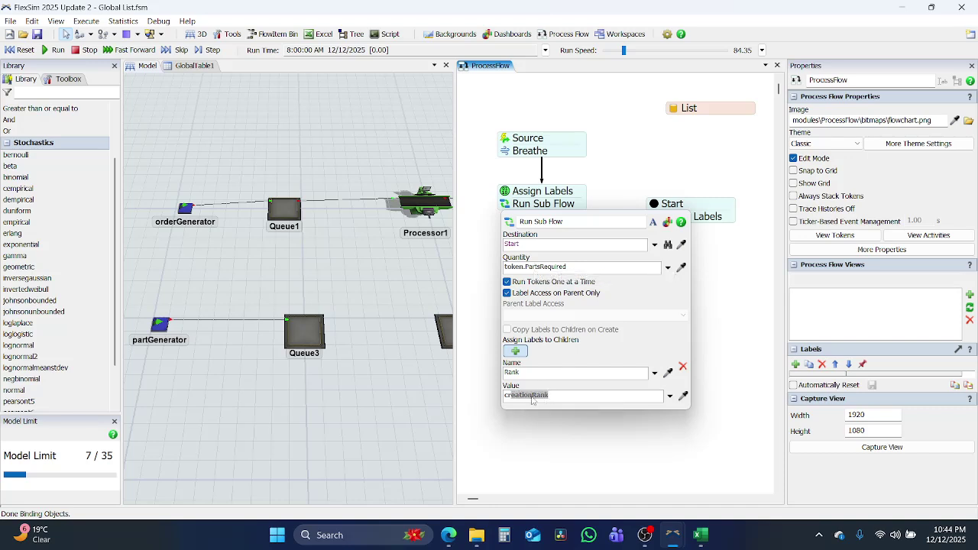
left_click(511, 395)
left_click(735, 290)
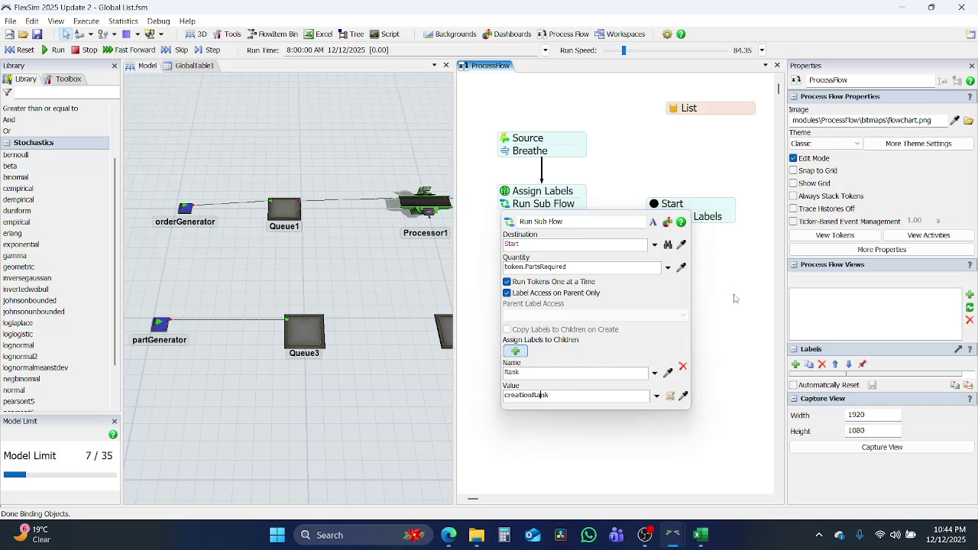
Open the Assign Labels activity beneath Start and name its label partsIndex.
left_click(653, 217)
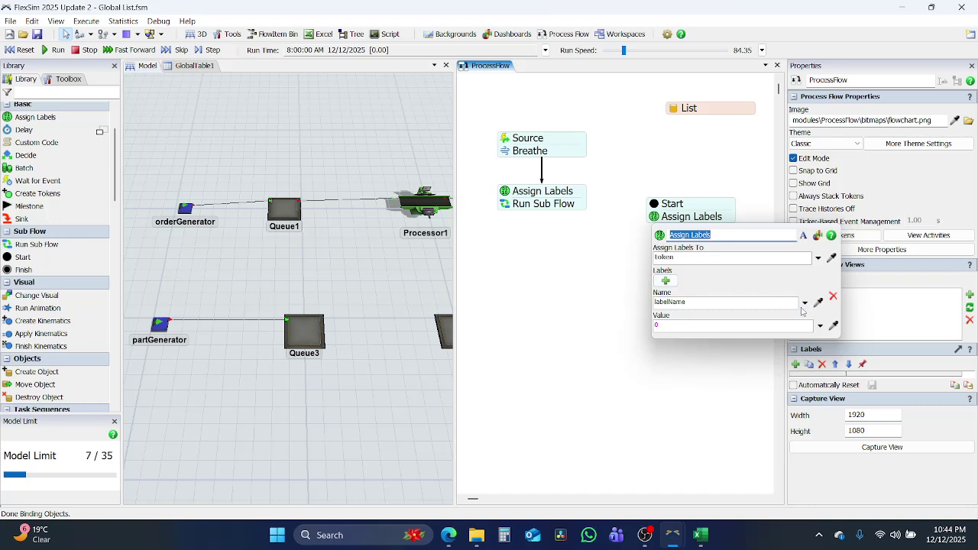
left_click(696, 303)
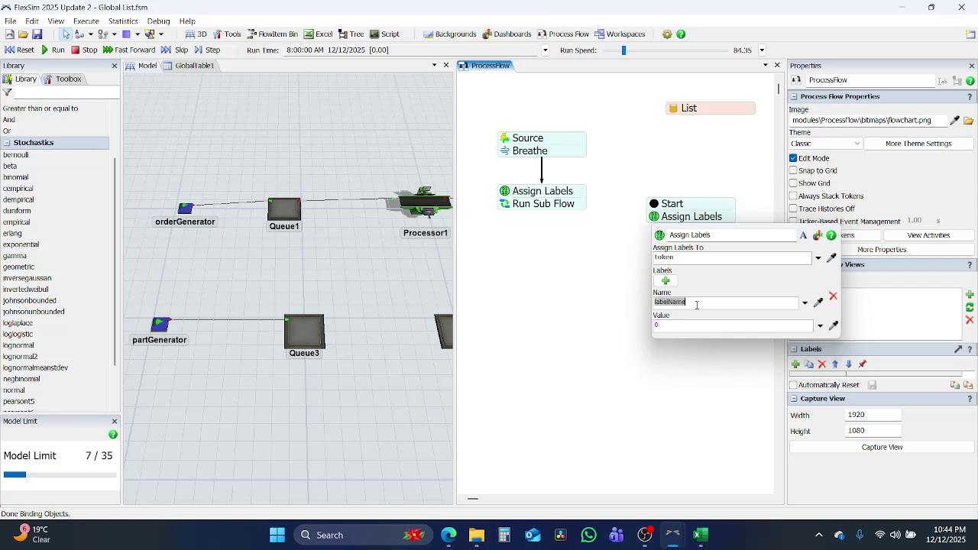
type("parts")
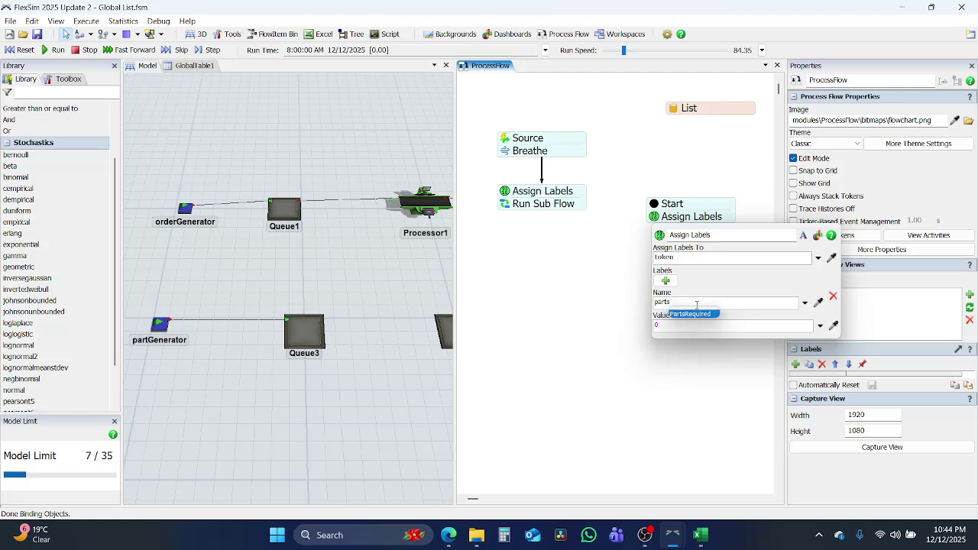
type("Index")
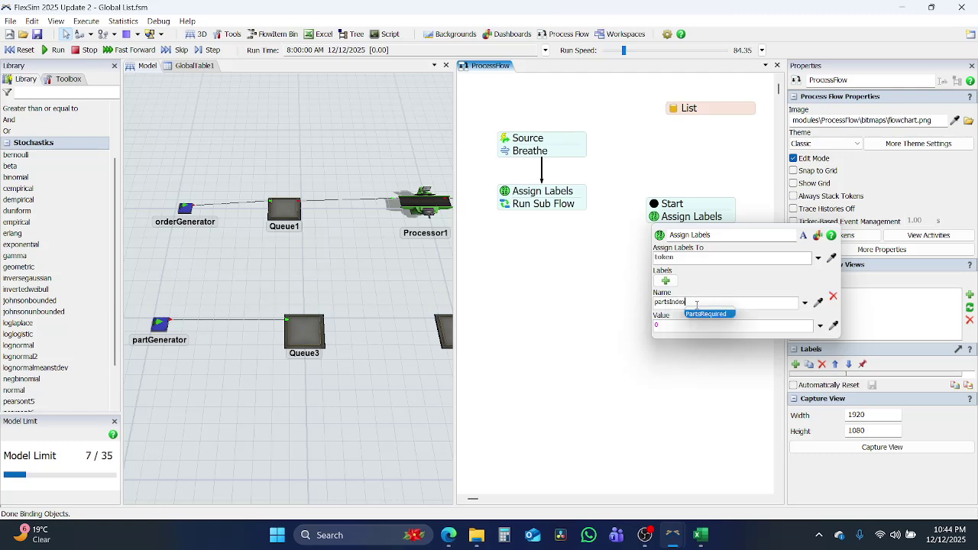
left_click(749, 324)
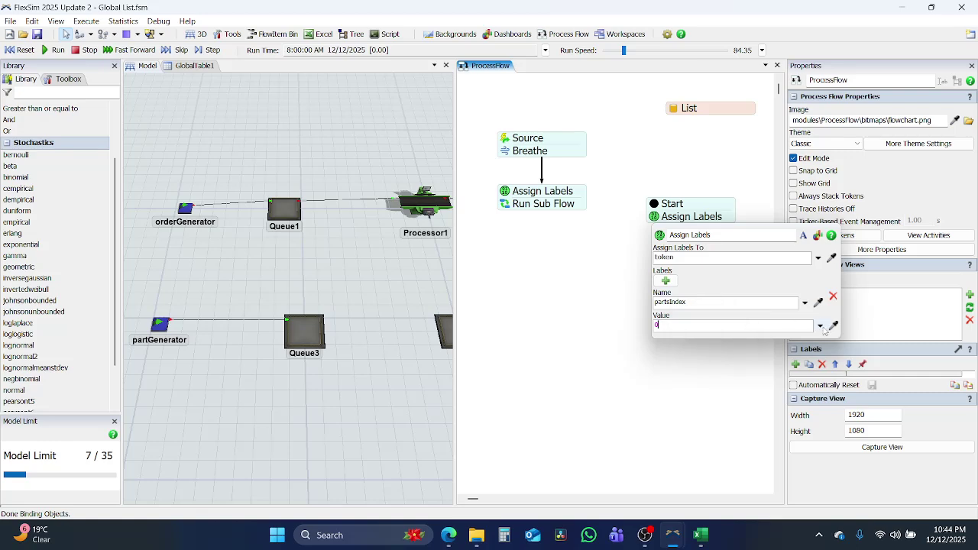
Set the partsIndex value to a global table lookup that uses GlobalTable1.
left_click(821, 327)
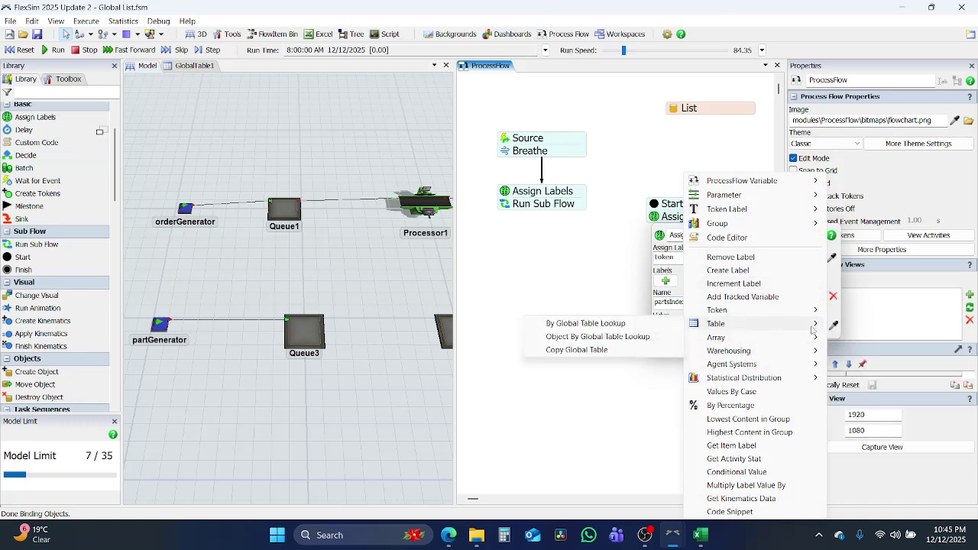
left_click(655, 327)
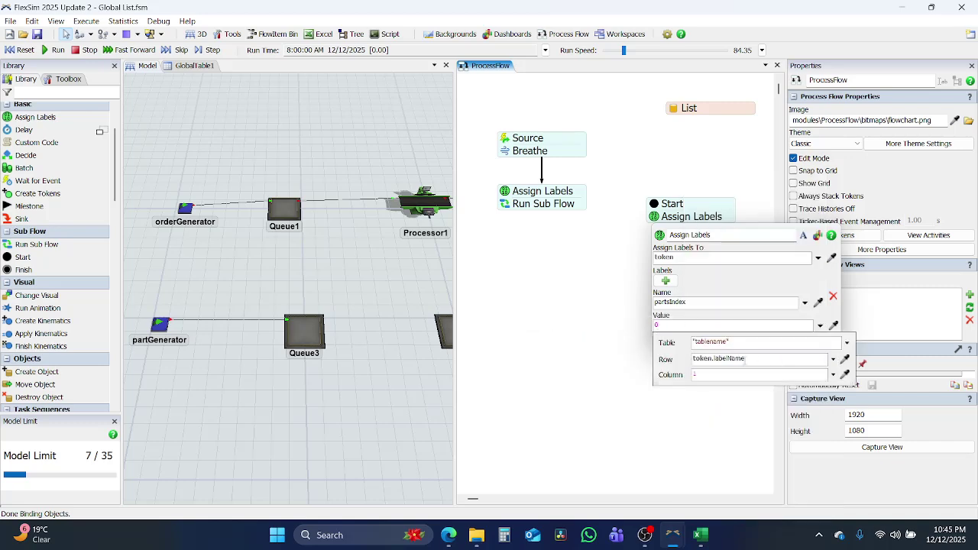
double_click(711, 343)
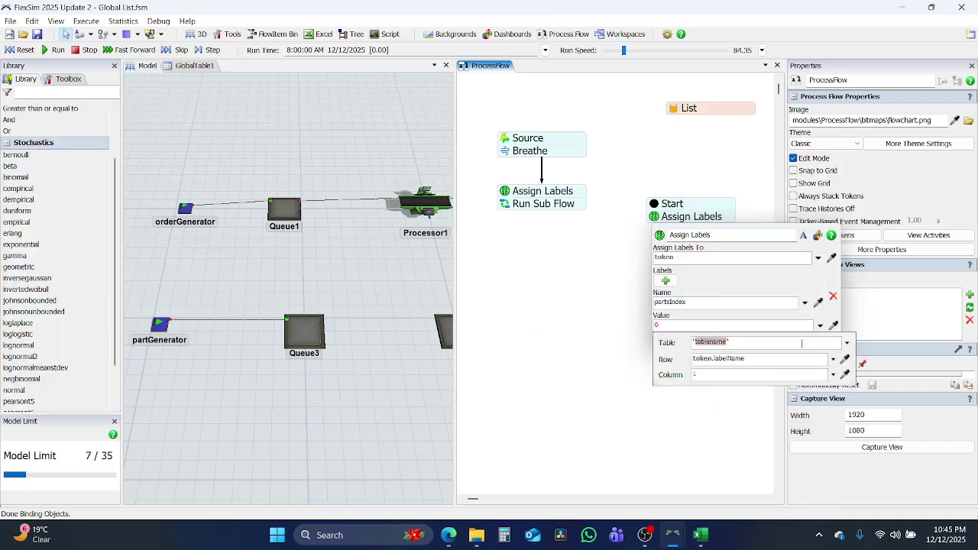
left_click(846, 342)
mouse_move(811, 363)
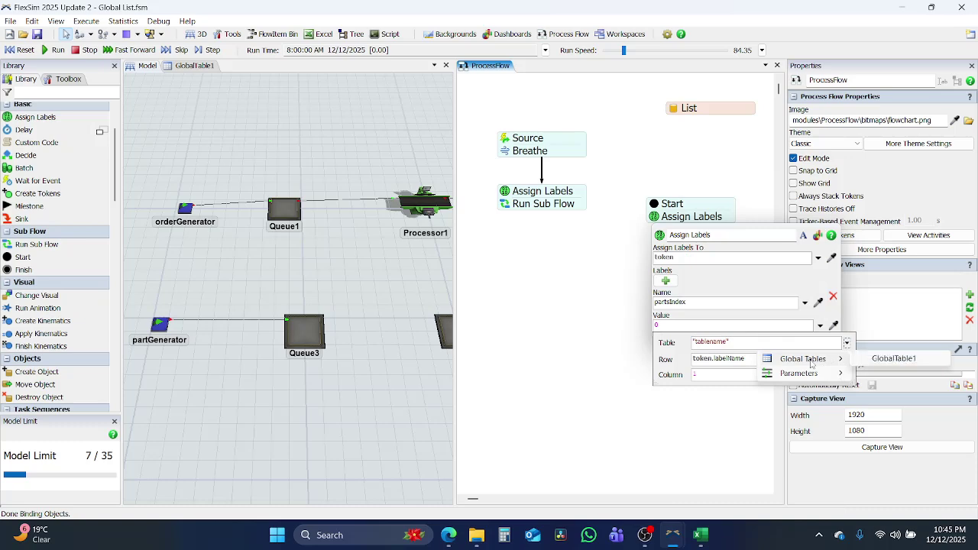
left_click(893, 359)
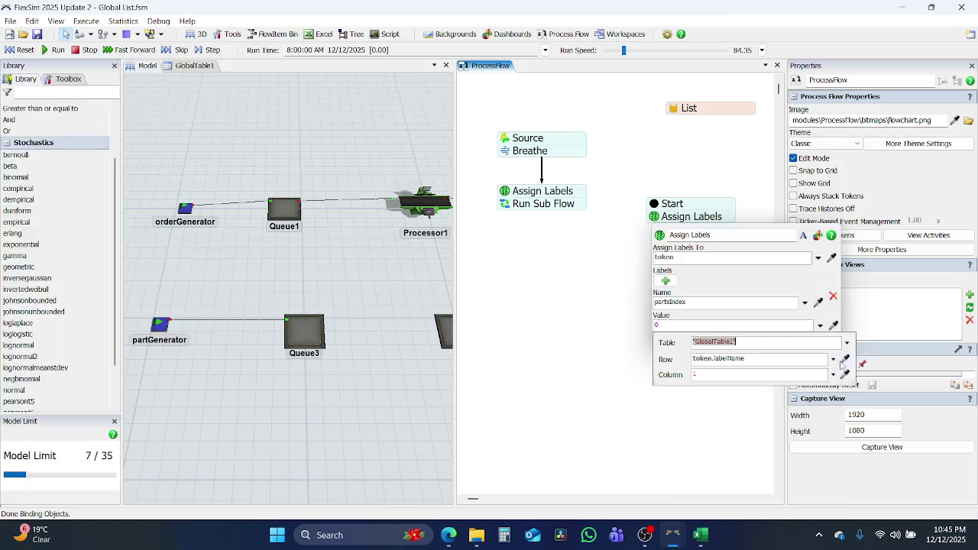
Set the table lookup's row to token.item.type and its column to token.Rank.
double_click(728, 359)
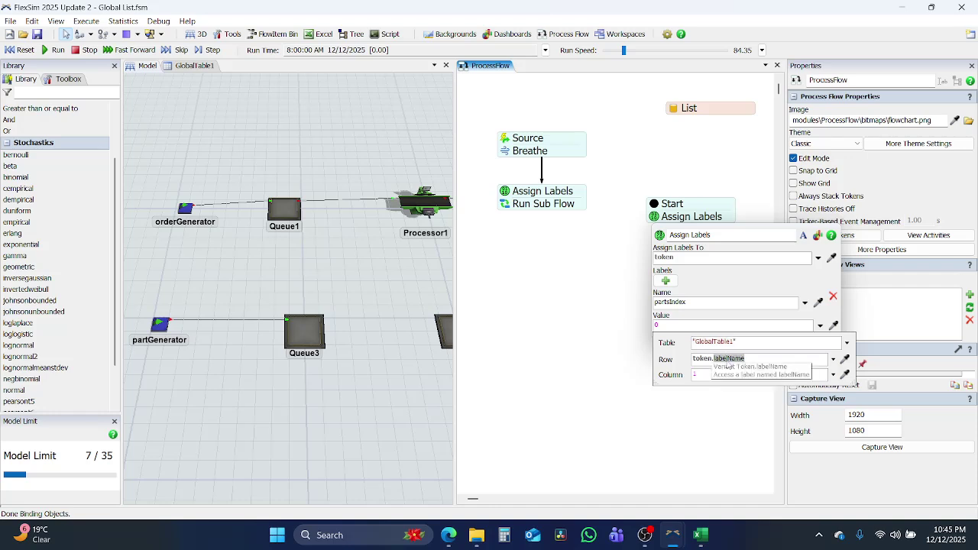
type("item")
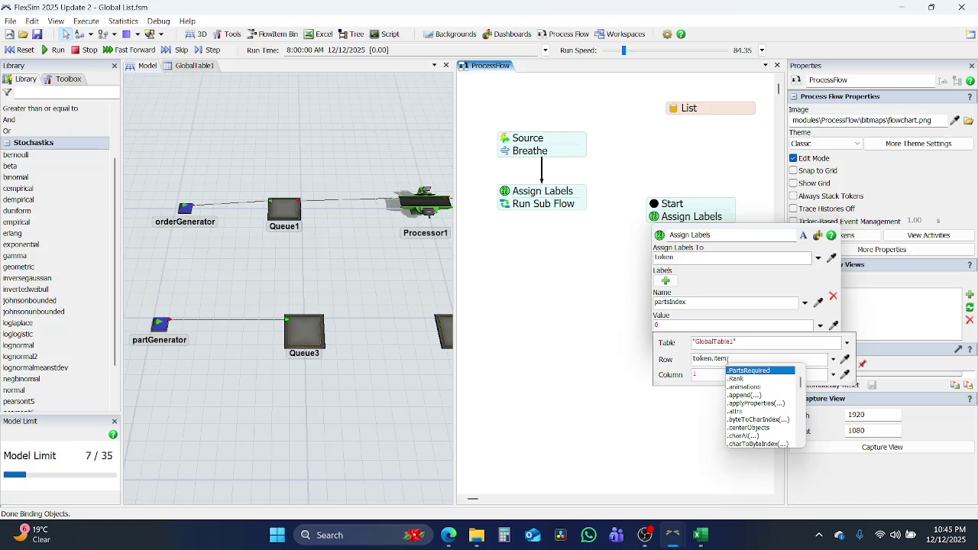
type("type")
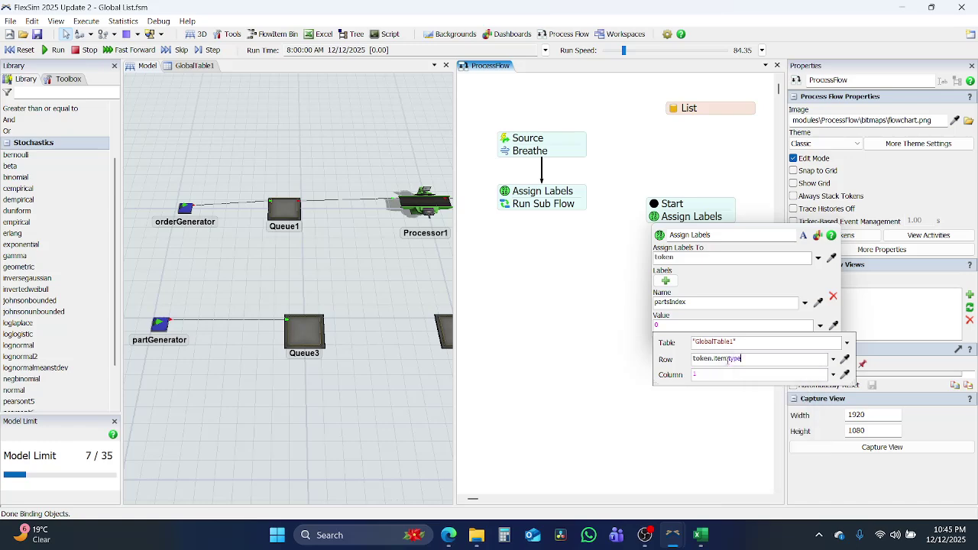
left_click(703, 374)
type("token.")
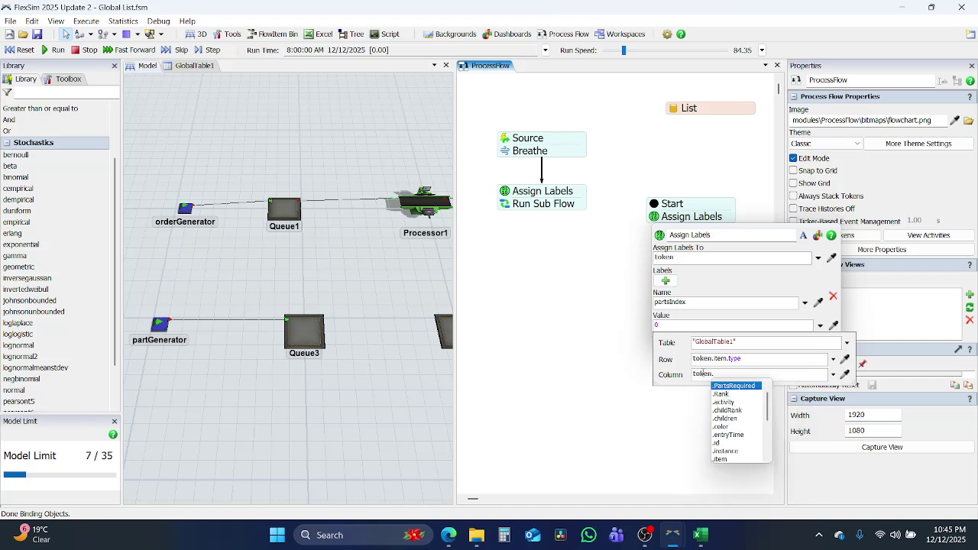
type("ran")
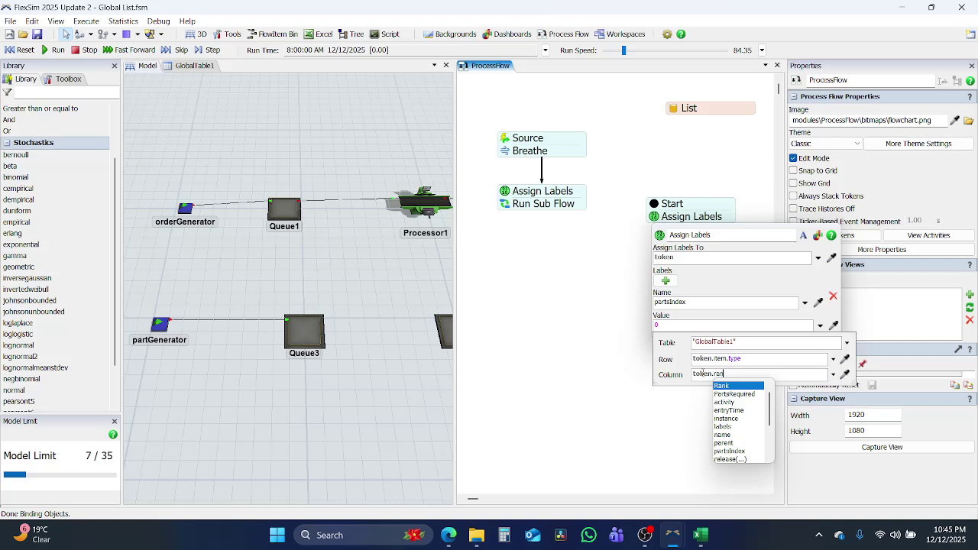
key("Return")
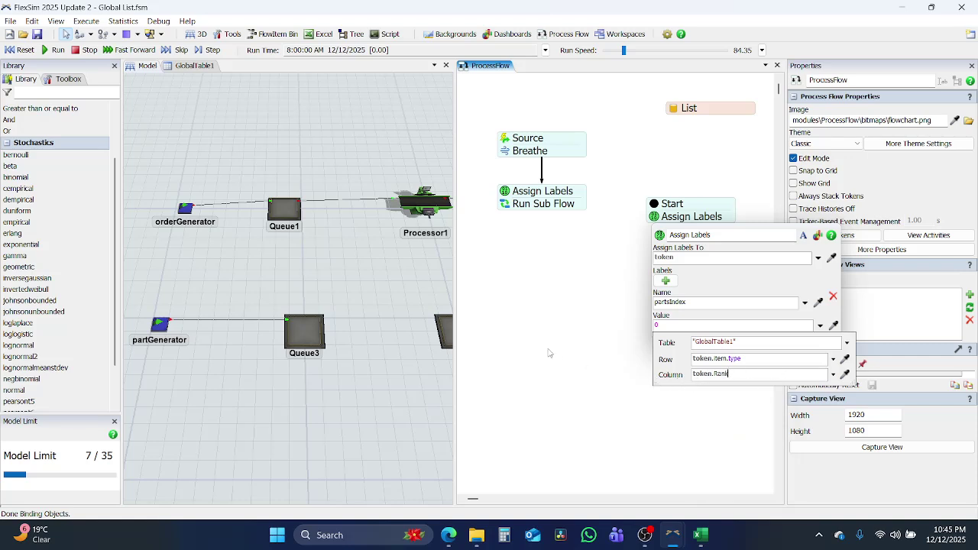
Review the part quantities for order type 1 in the Excel sheet, return to FlexSim and close the Assign Labels settings.
left_click(700, 542)
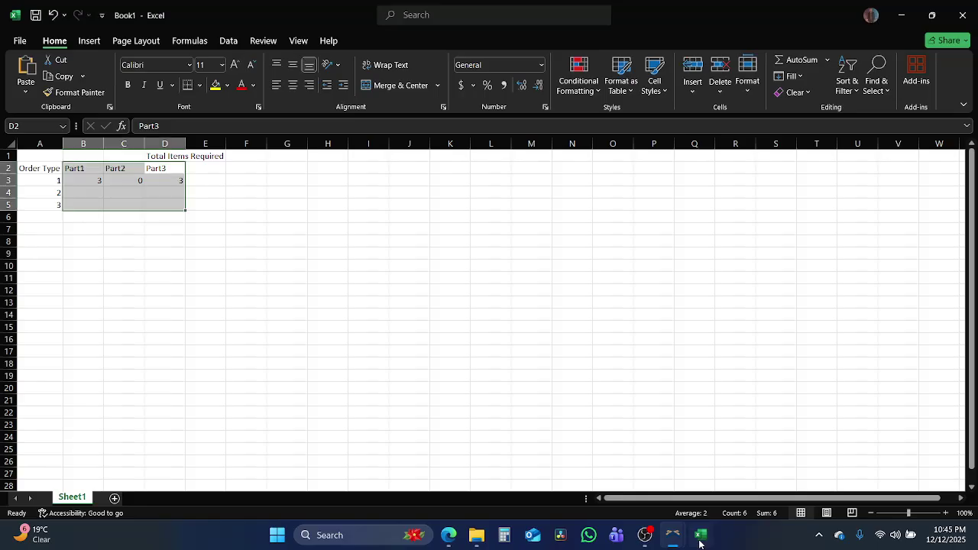
left_click(46, 181)
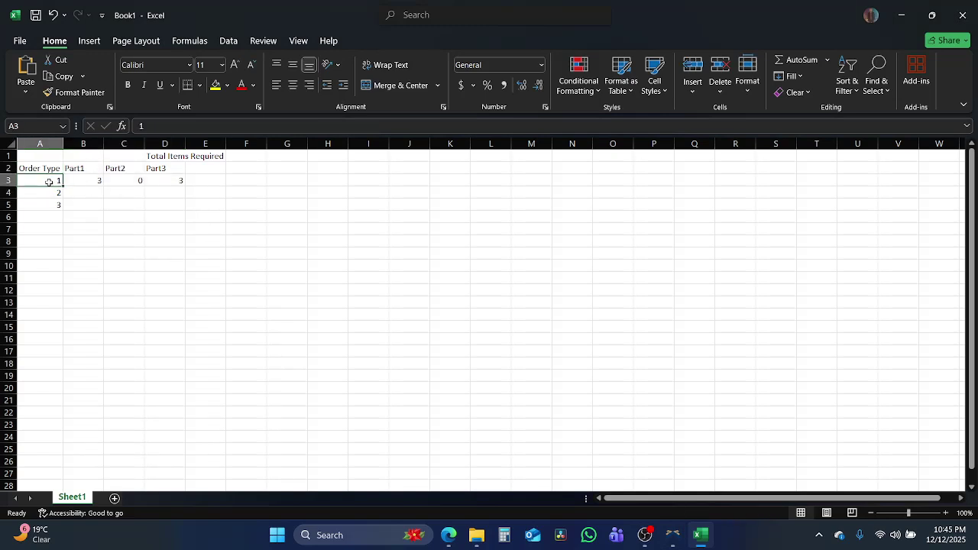
left_click(90, 183)
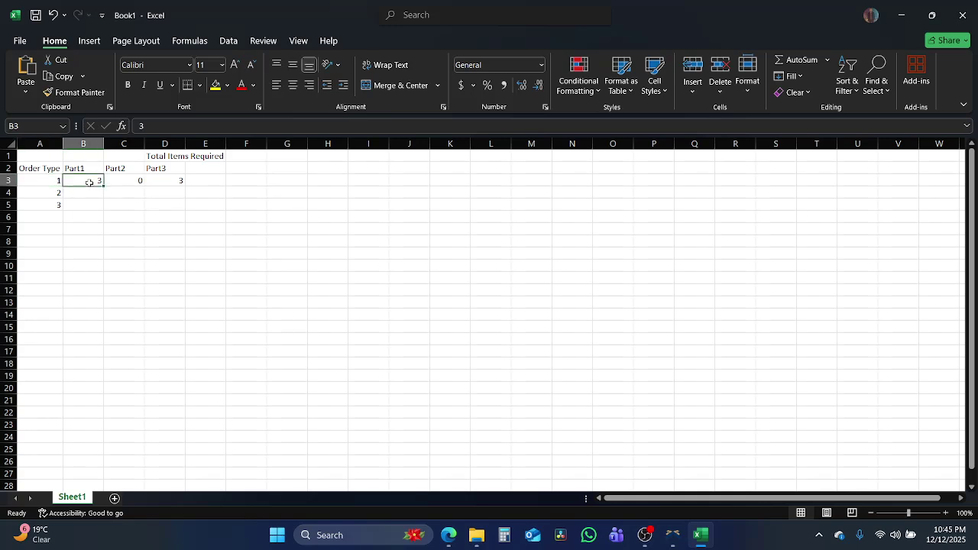
left_click(138, 180)
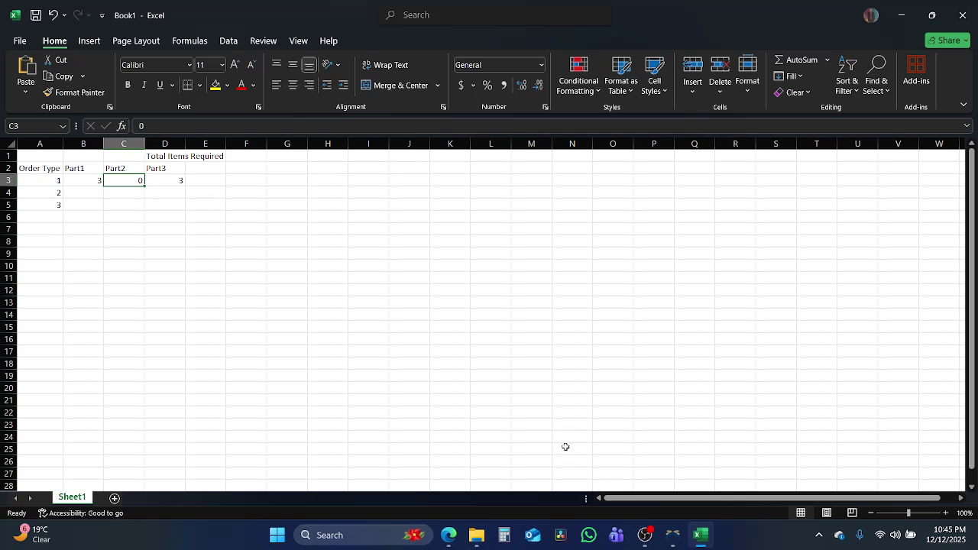
left_click(175, 173)
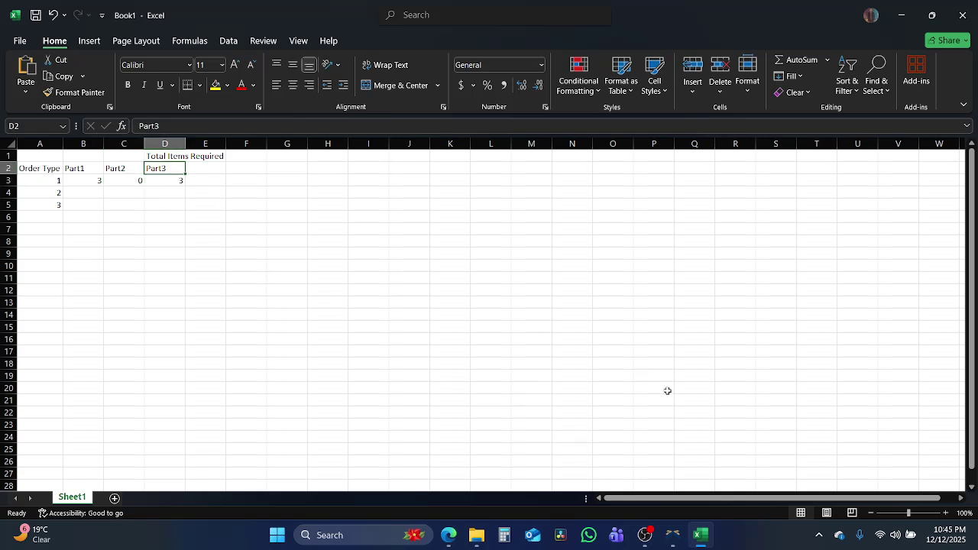
left_click(673, 534)
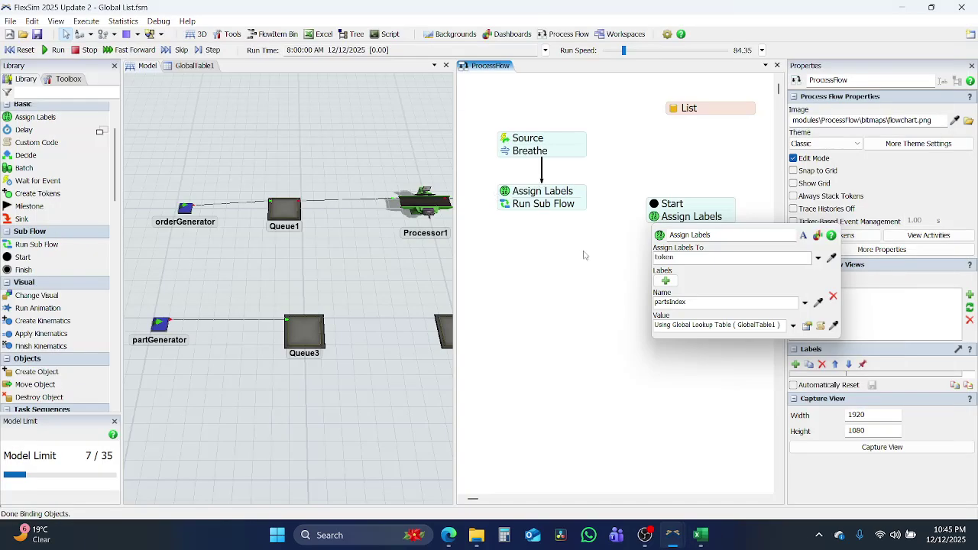
left_click(620, 307)
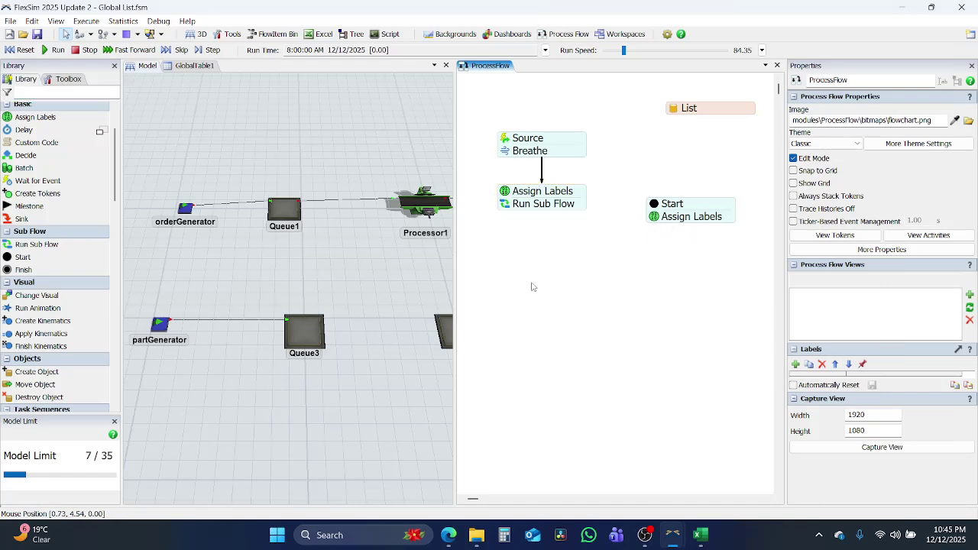
Run the model and compare the first sub flow token's labels with the Type 2, Part 2 entry in GlobalTable1.
left_click(52, 50)
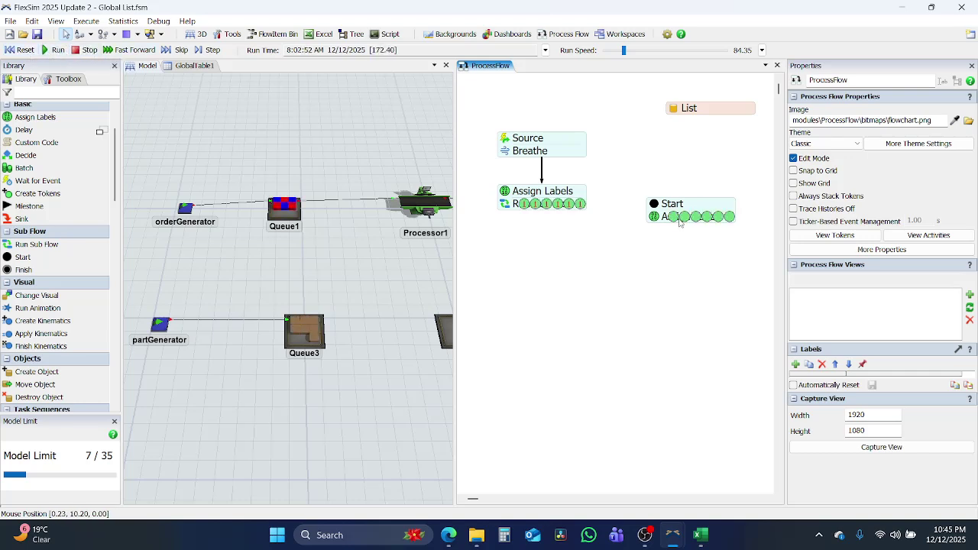
left_click(730, 218)
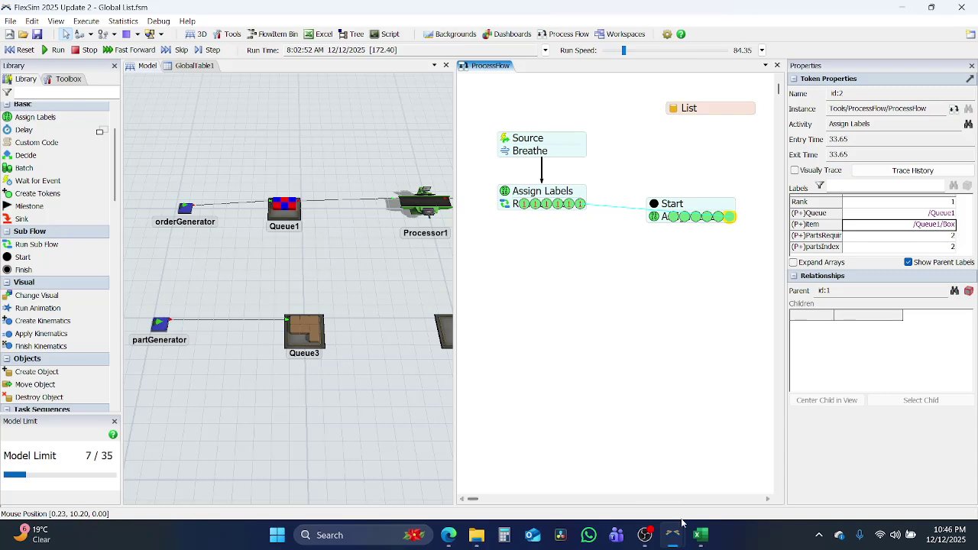
left_click(699, 537)
left_click(698, 537)
left_click(184, 67)
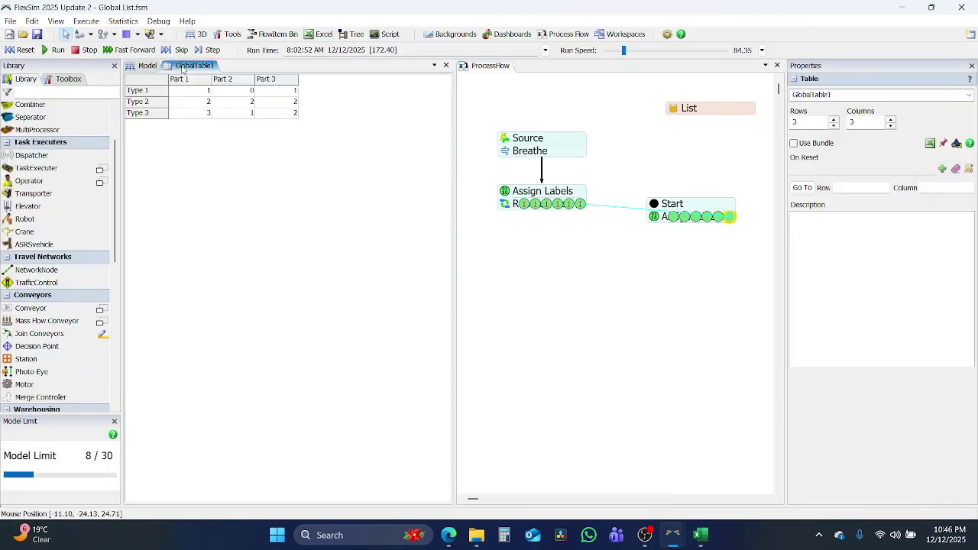
left_click(250, 104)
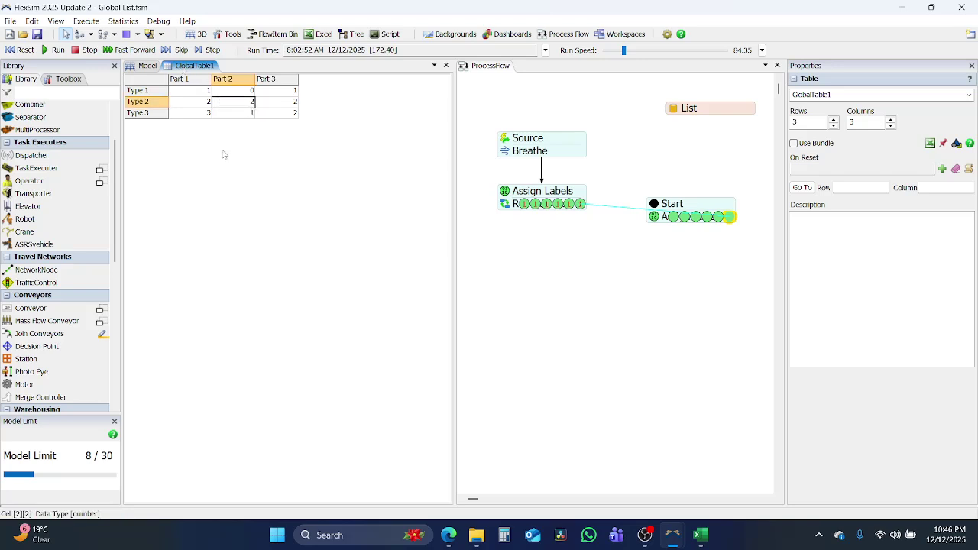
Inspect the labels of the other sub flow tokens at the Assign Labels activity below Start.
left_click(718, 222)
left_click(718, 218)
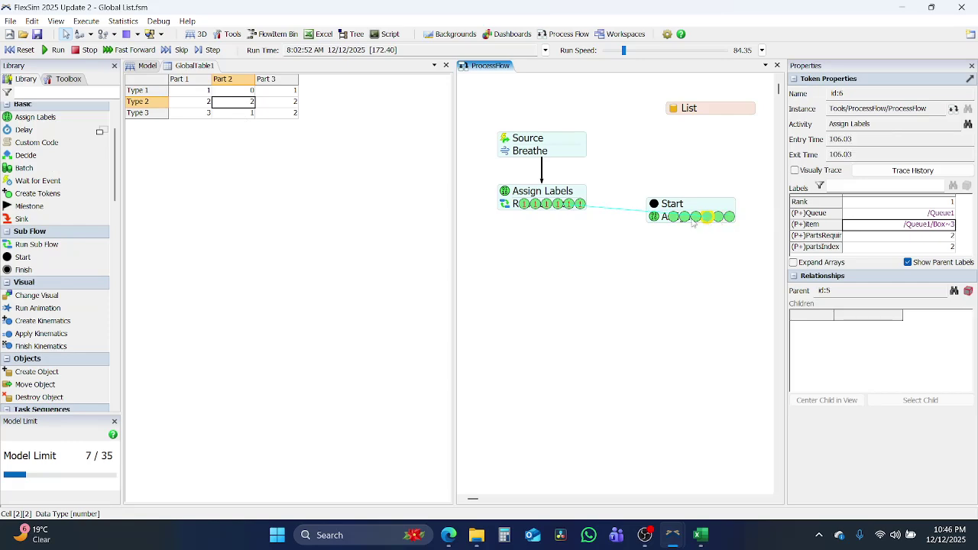
left_click(695, 219)
left_click(673, 220)
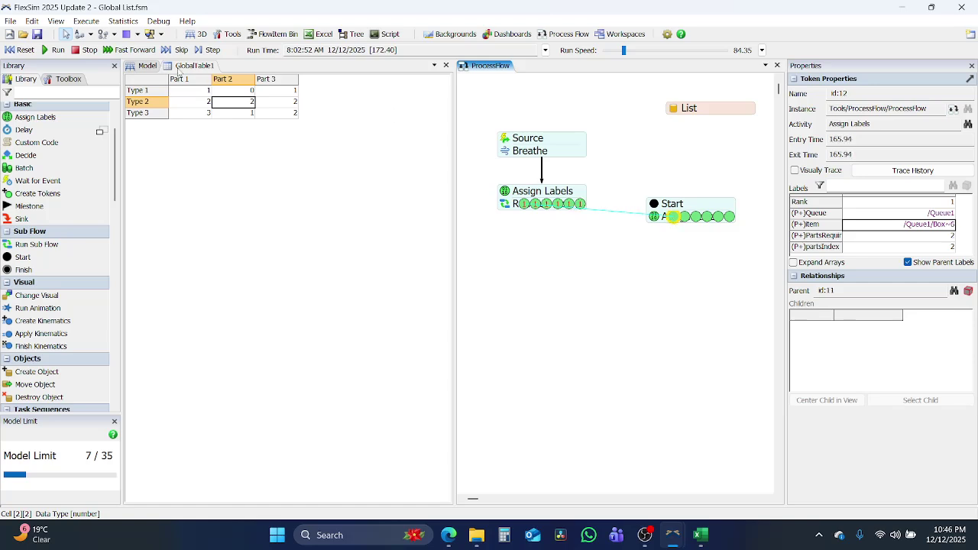
Bring back the 3D model view and inspect the labels of the parent tokens held at Run Sub Flow.
left_click(146, 66)
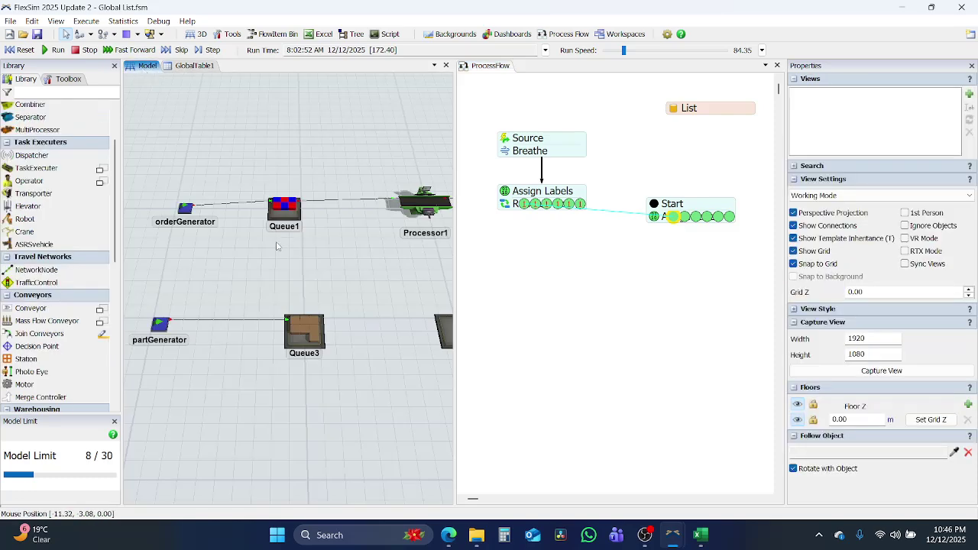
mouse_move(256, 255)
right_mouse_down()
mouse_move(280, 258)
mouse_move(304, 231)
mouse_move(241, 245)
mouse_move(348, 235)
mouse_move(273, 248)
right_mouse_up()
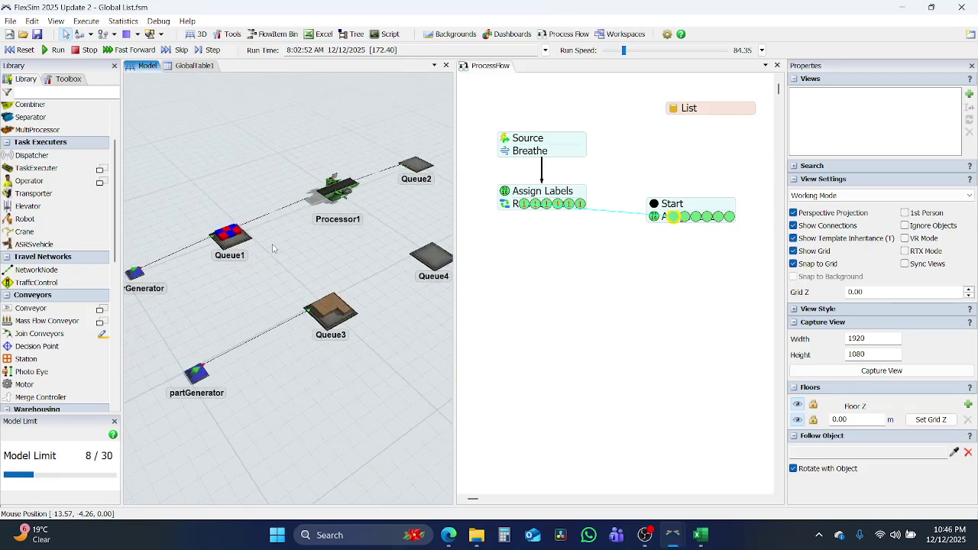
left_click(580, 204)
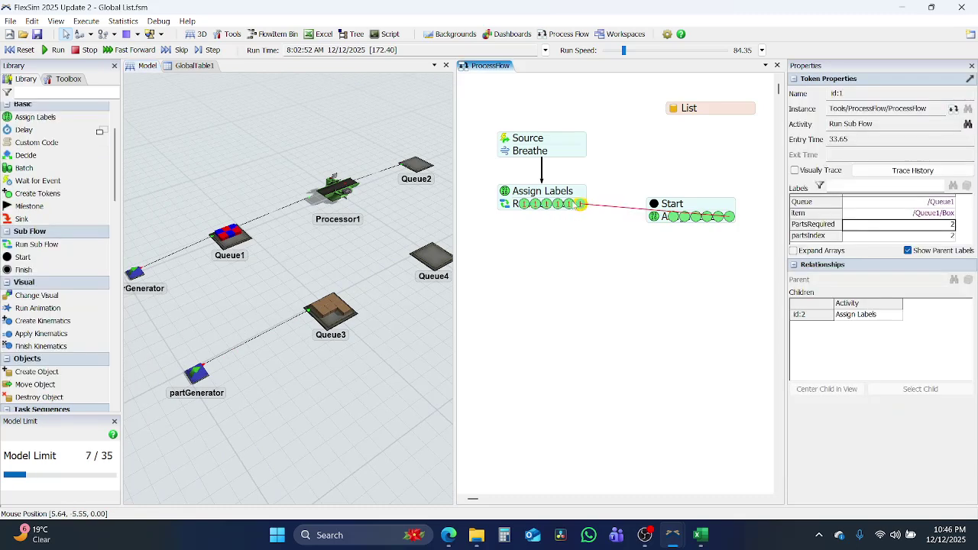
left_click(568, 204)
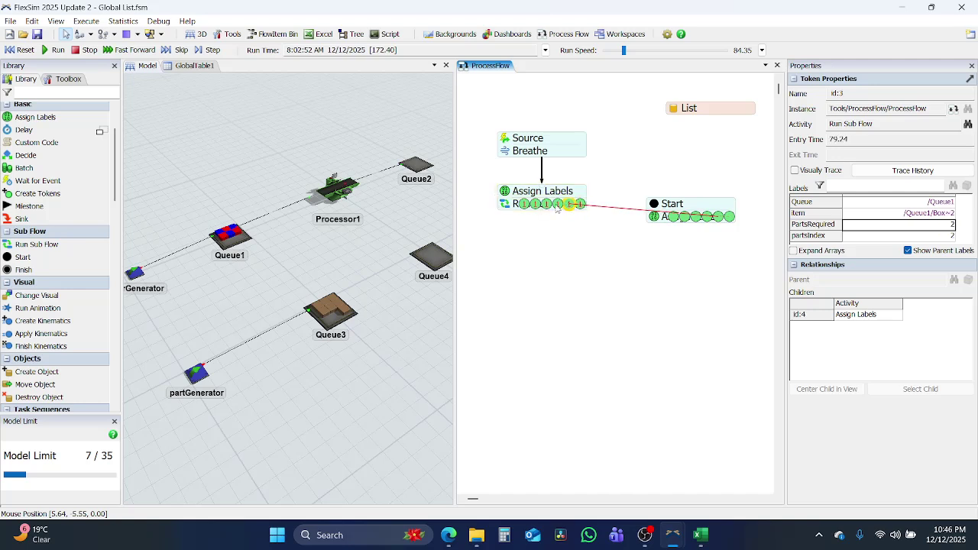
left_click(557, 206)
left_click(546, 207)
left_click(535, 206)
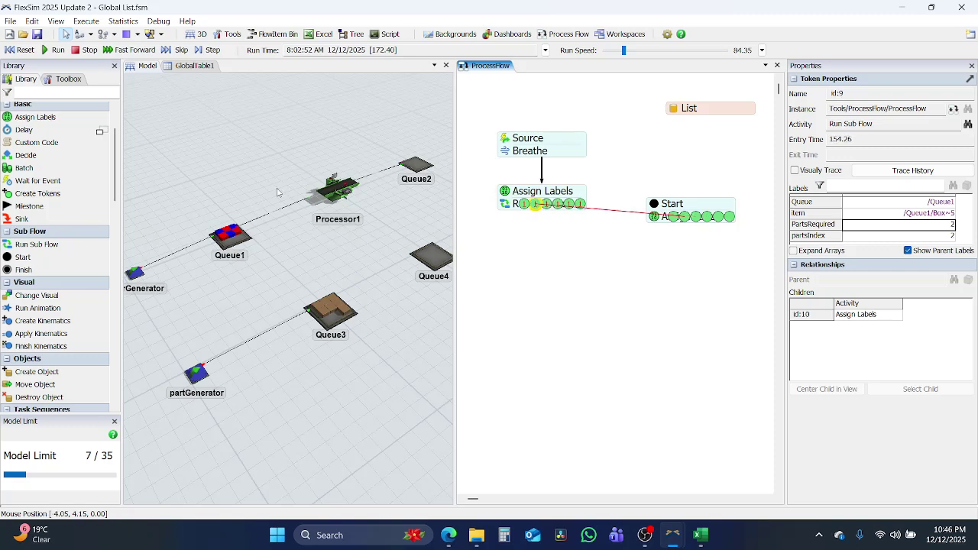
Check the Type labels of a red and a blue box in Queue1 and reset the model.
left_click(238, 232)
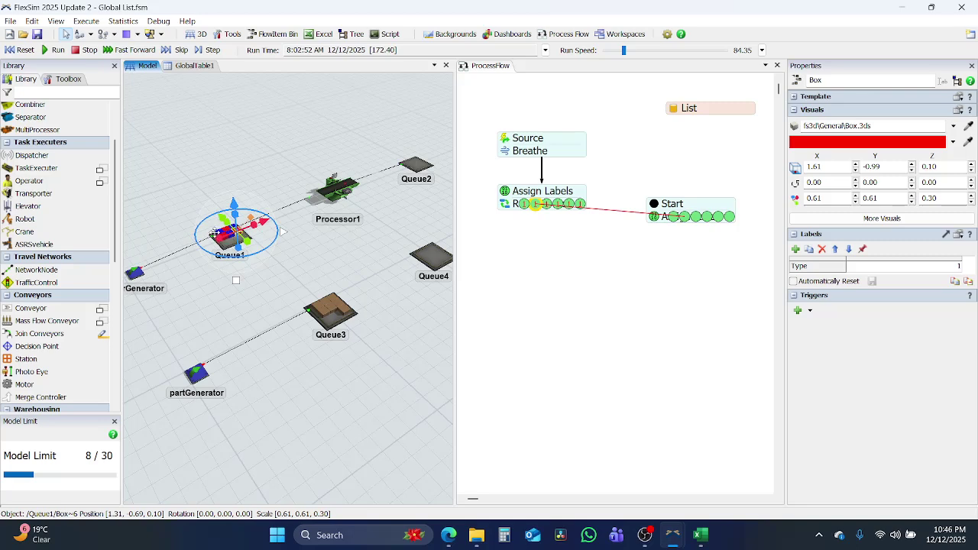
scroll(214, 233, "up", 10)
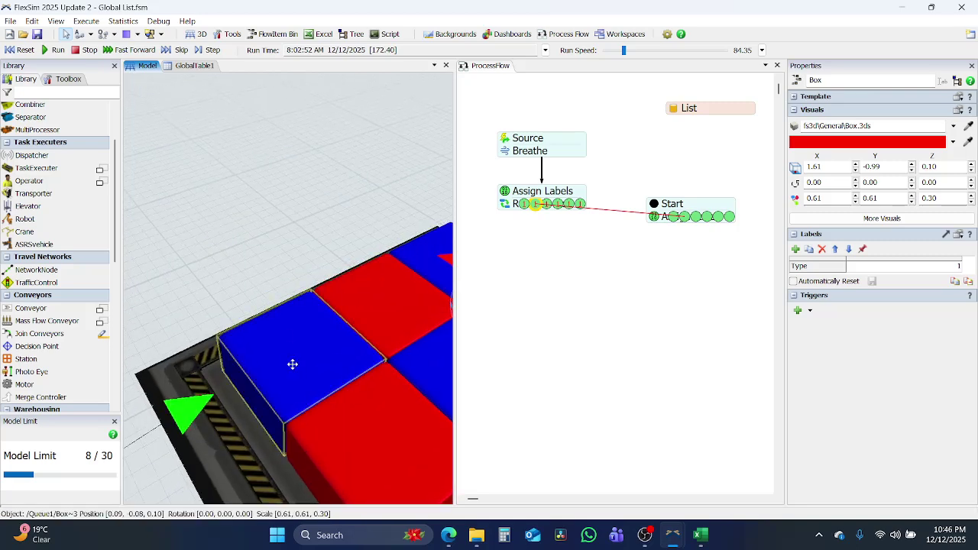
left_click(293, 365)
scroll(293, 365, "down", 10)
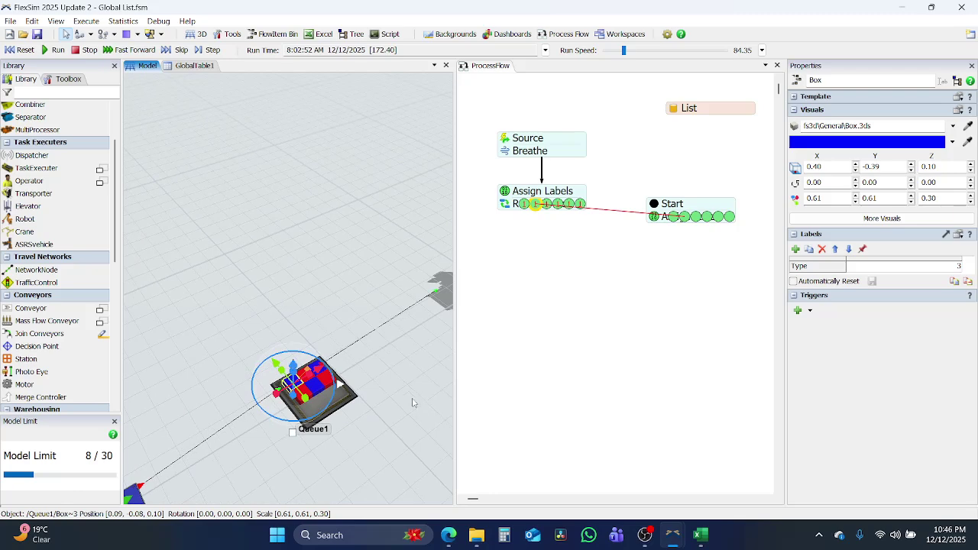
left_click(386, 294)
scroll(359, 298, "down", 10)
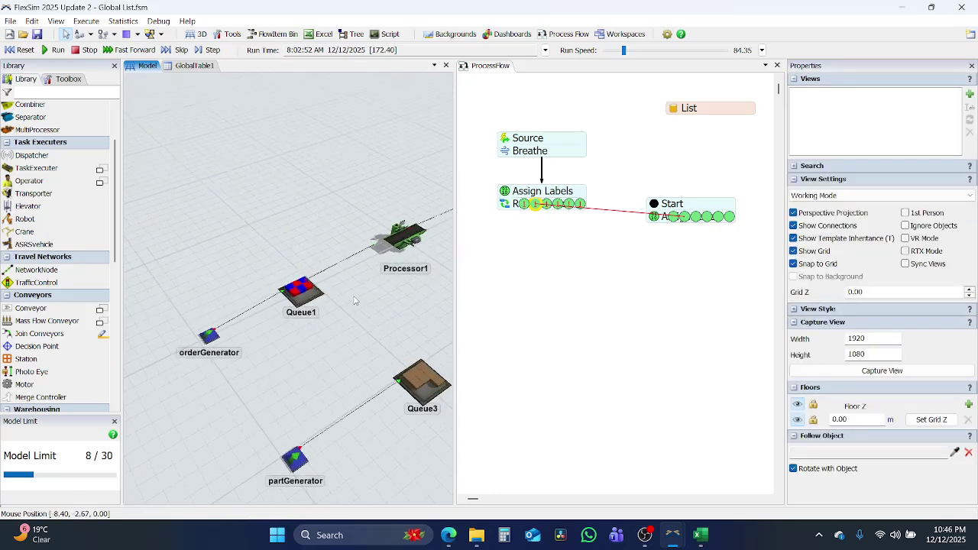
left_click(19, 49)
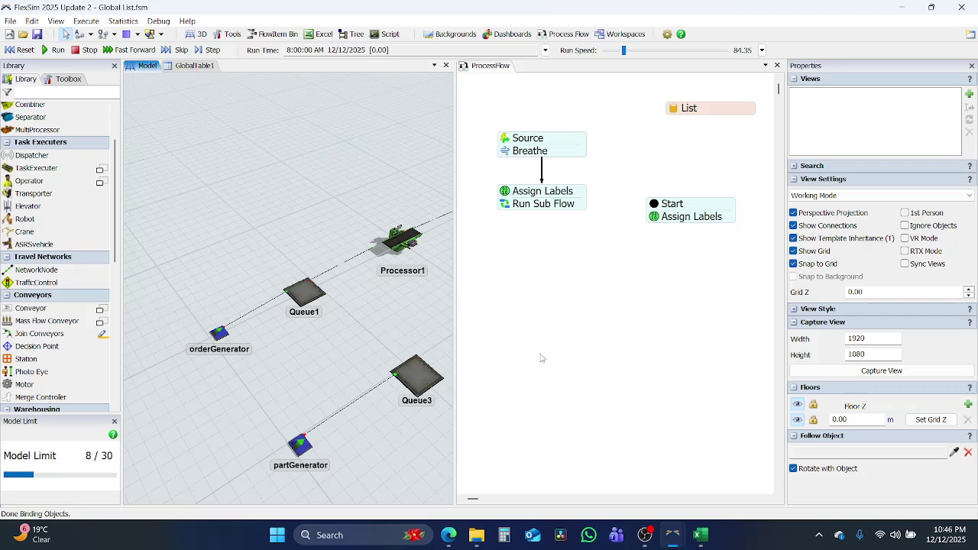
left_click(55, 93)
type("Pu")
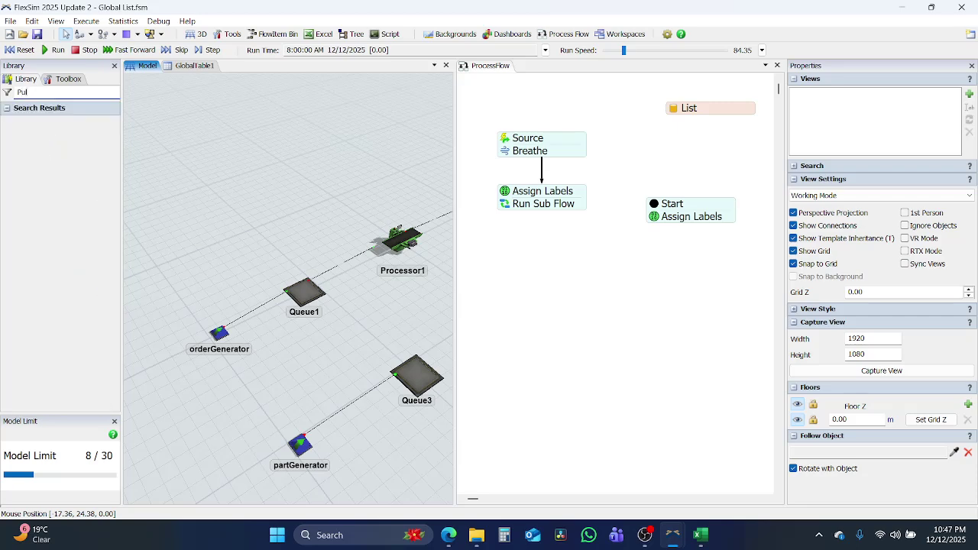
key("BackSpace")
scroll(32, 252, "down", 3)
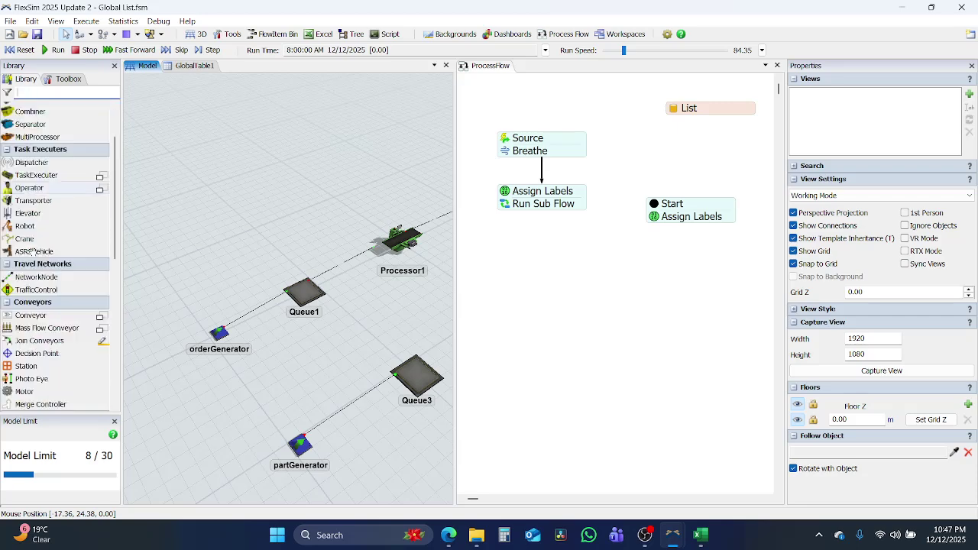
scroll(32, 252, "down", 5)
scroll(32, 252, "up", 7)
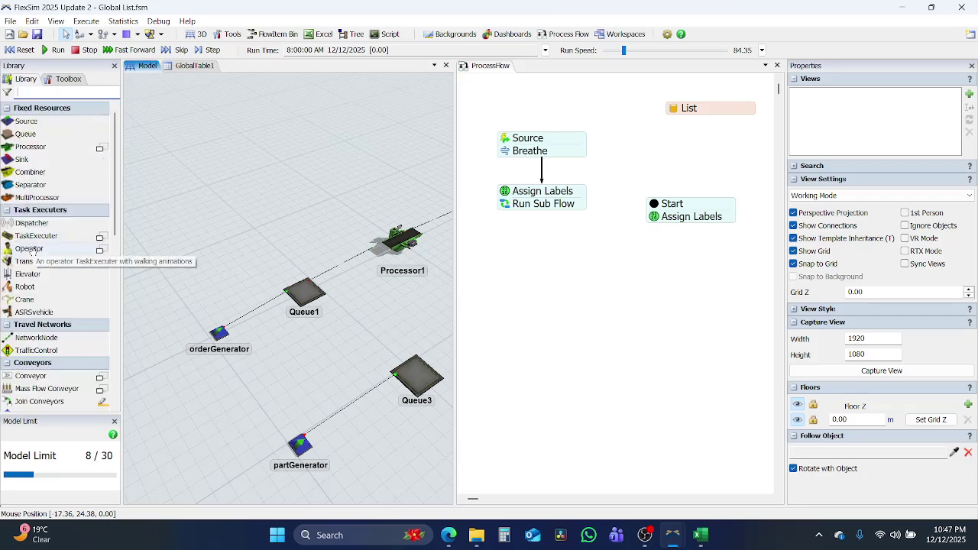
Find the Pull from List activity in the process flow library and attach it beneath Assign Labels in the sub flow block.
left_click(539, 289)
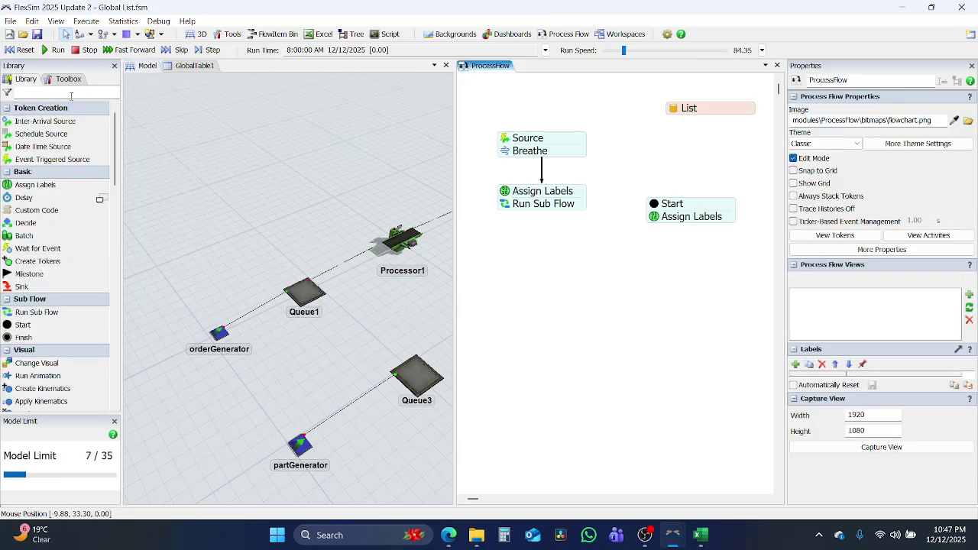
type("Pull")
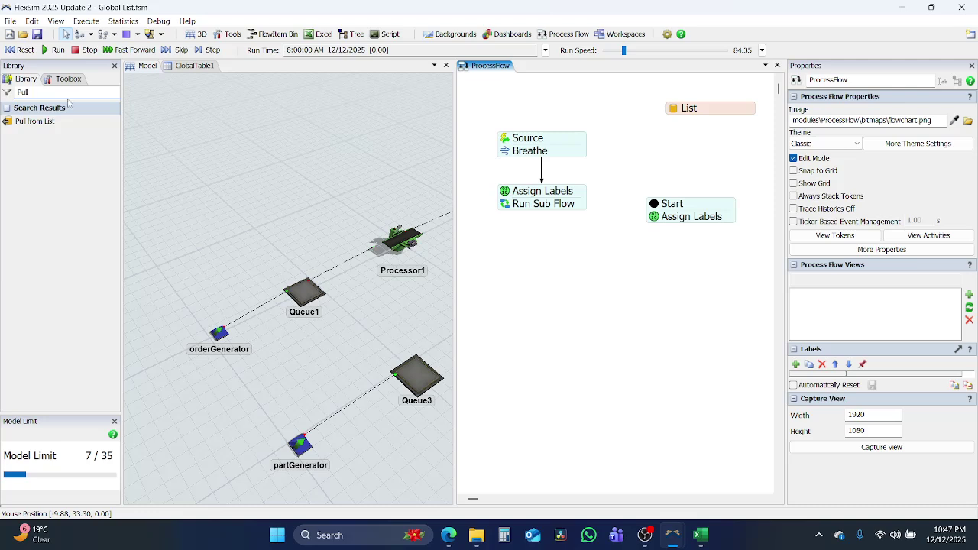
left_click_drag(35, 120, 669, 233)
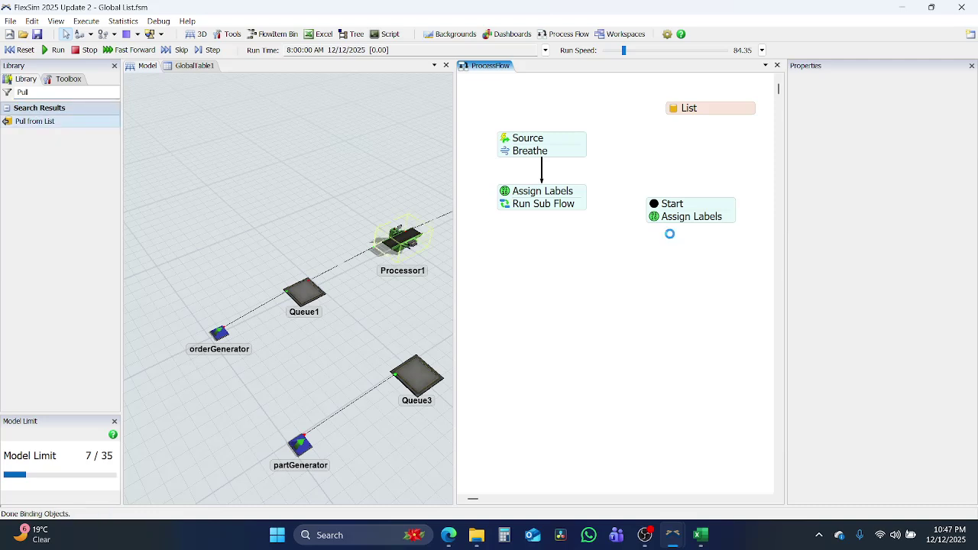
left_click(713, 244)
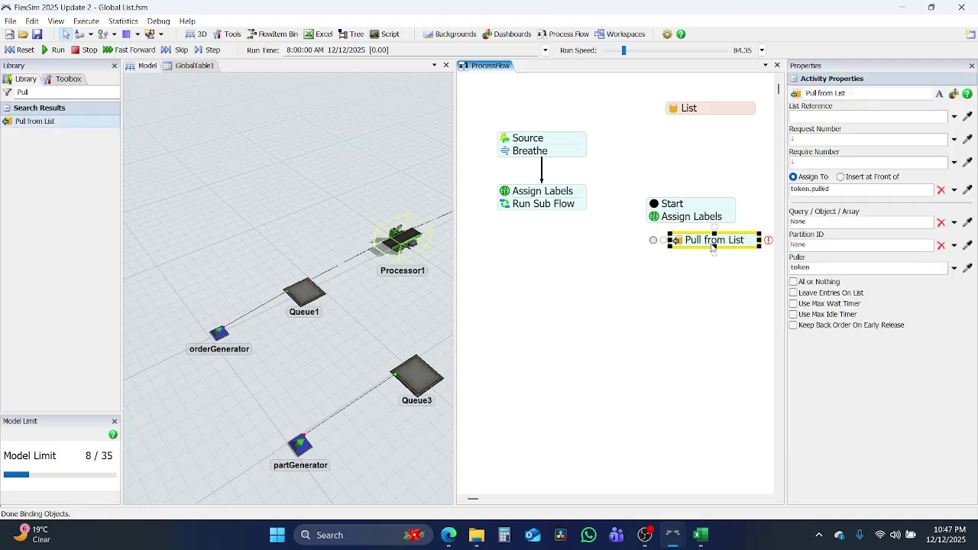
left_click_drag(714, 244, 691, 234)
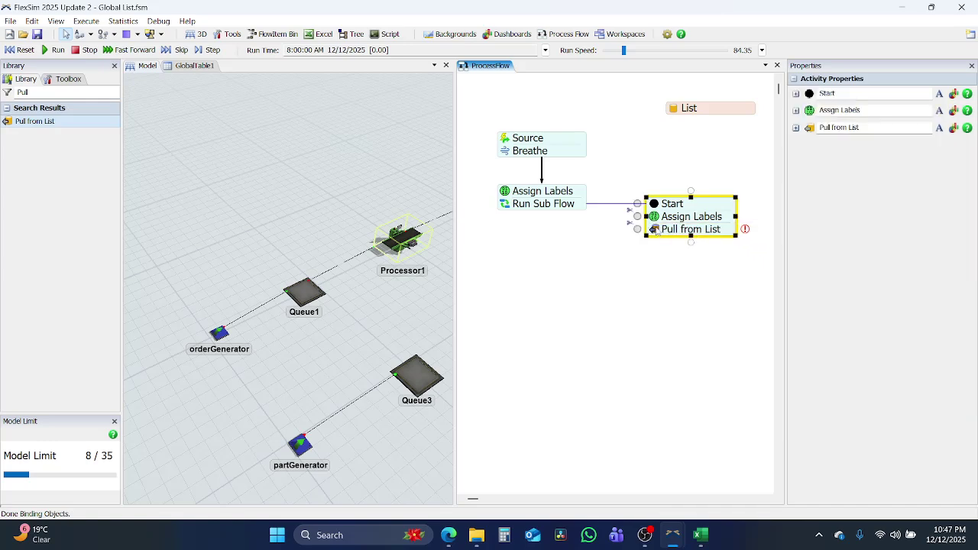
Set the Pull from List activity's list reference to the List resource by sampling it in the process flow.
double_click(654, 231)
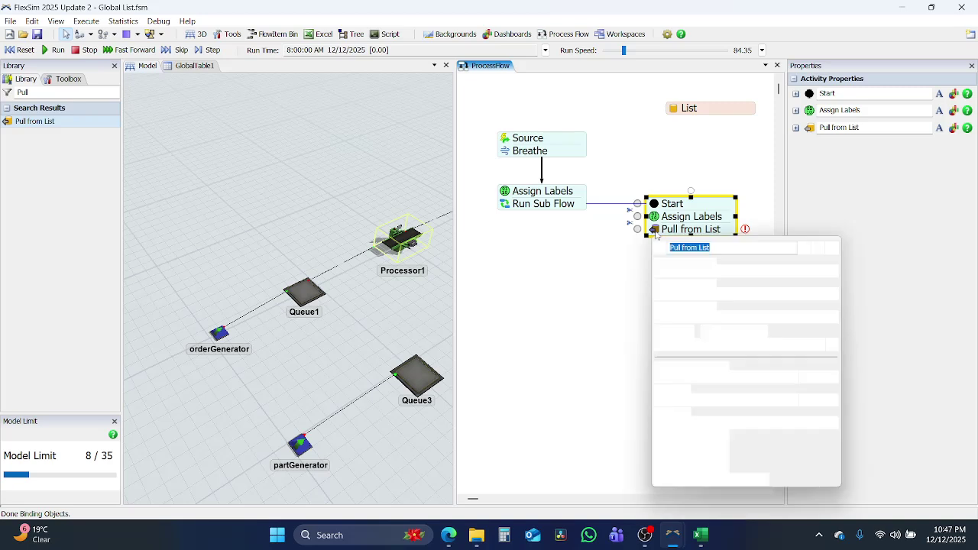
left_click(831, 271)
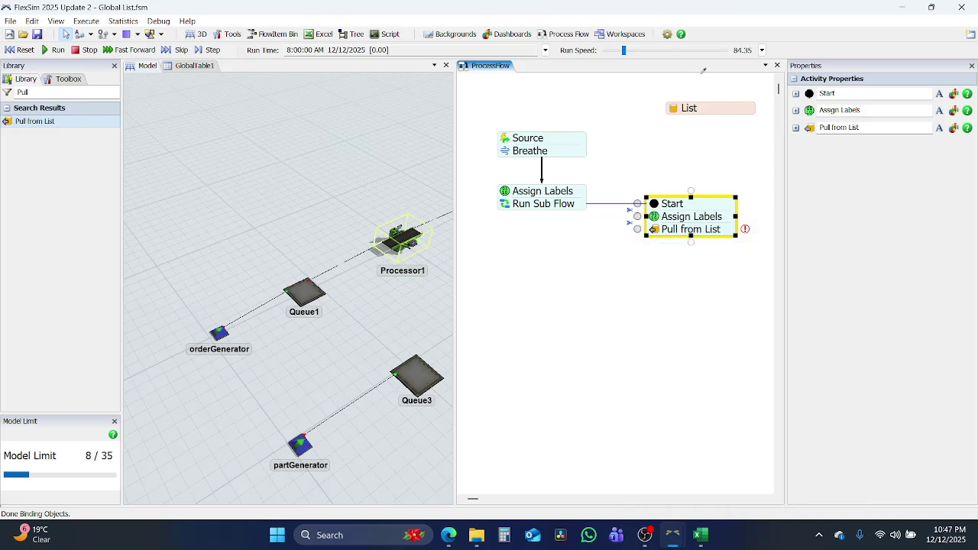
left_click(716, 111)
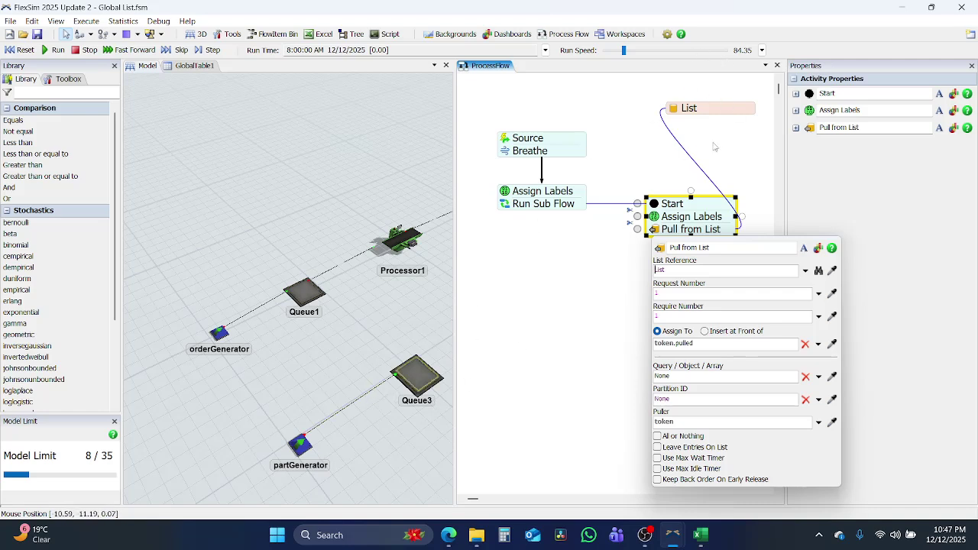
left_click(635, 140)
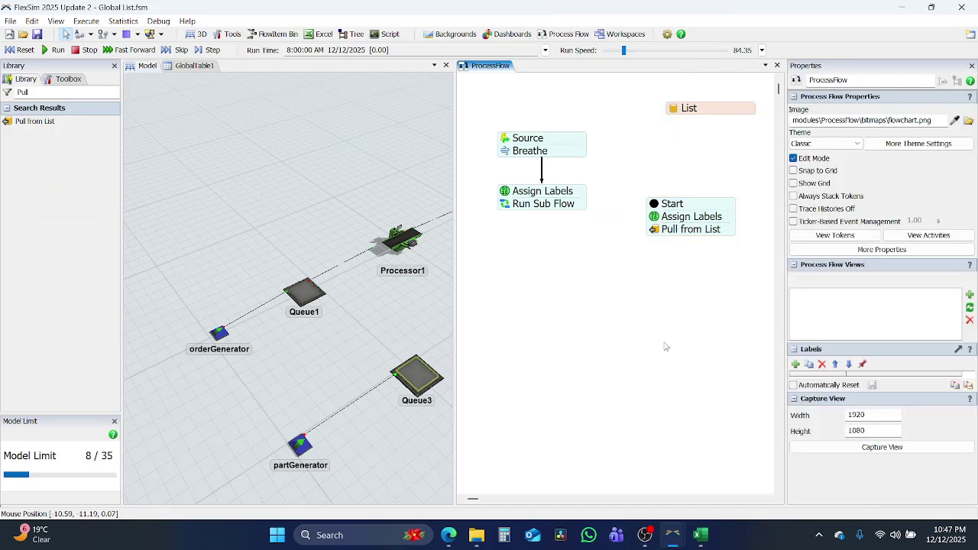
Review Queue3's Send To Port options and the Pull from List activity's settings.
left_click(421, 373)
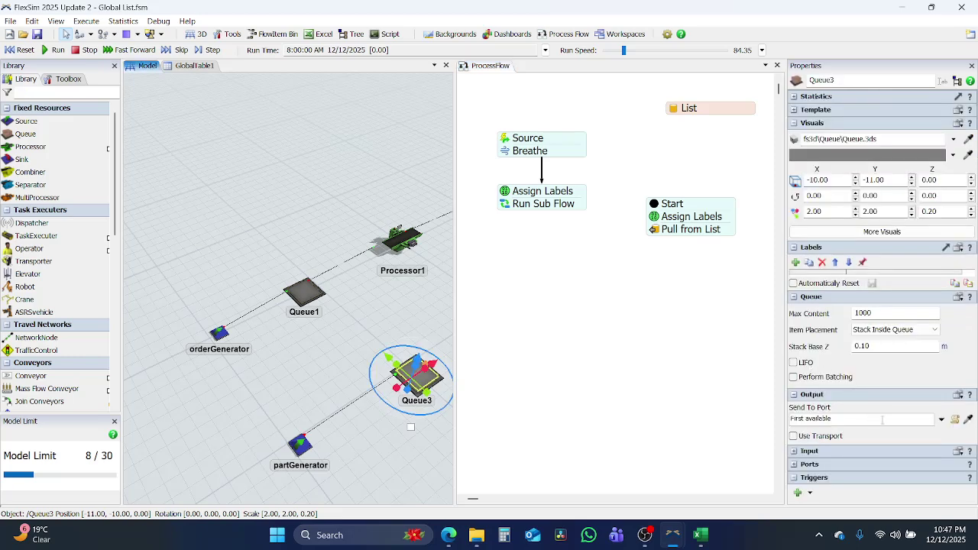
left_click(940, 420)
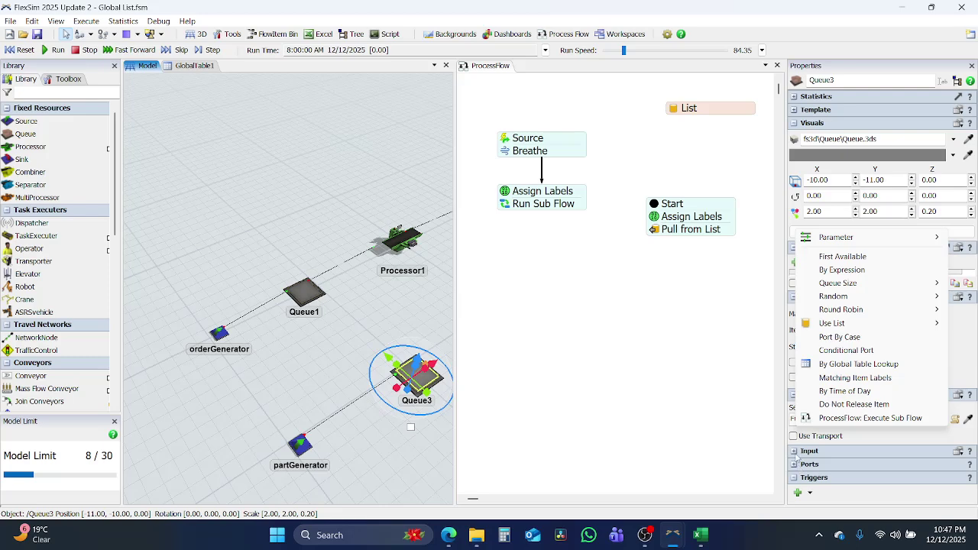
left_click(745, 453)
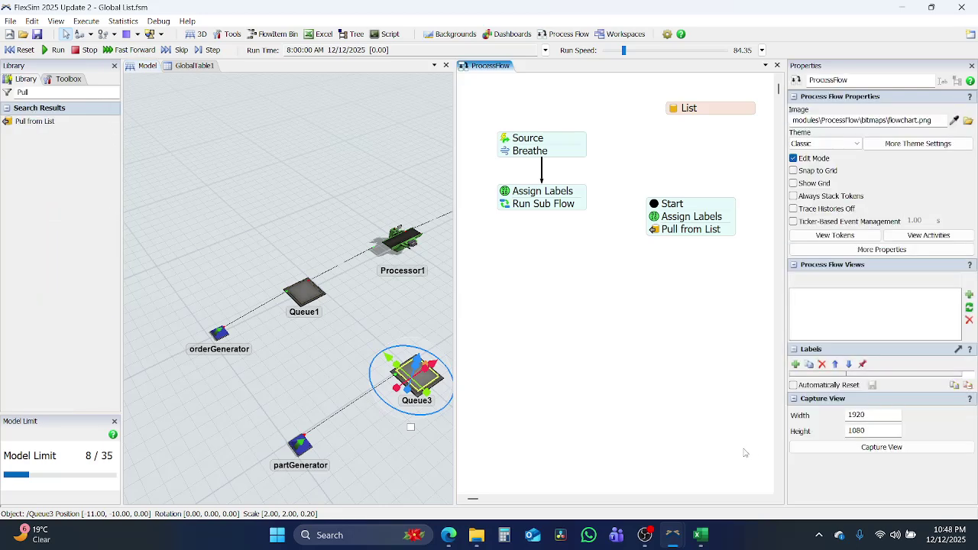
double_click(655, 229)
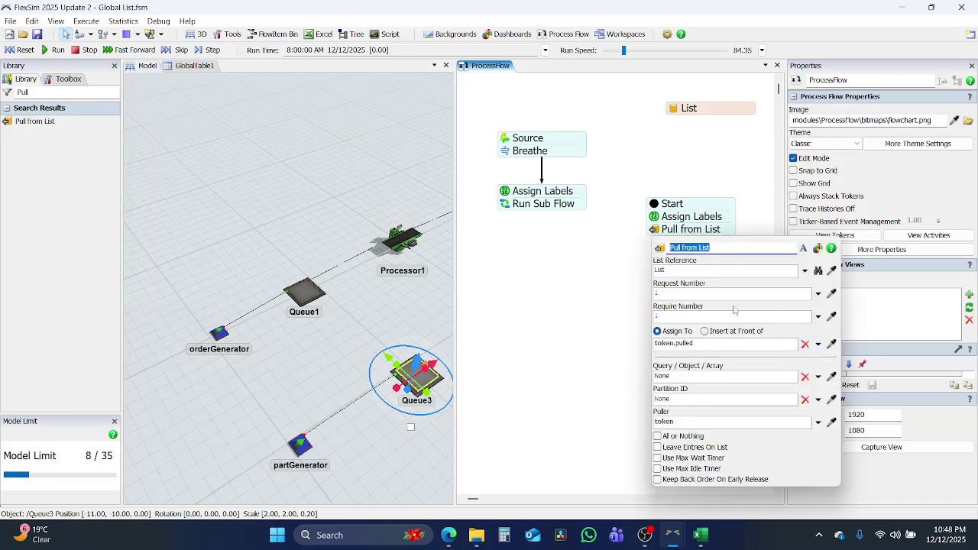
left_click(626, 317)
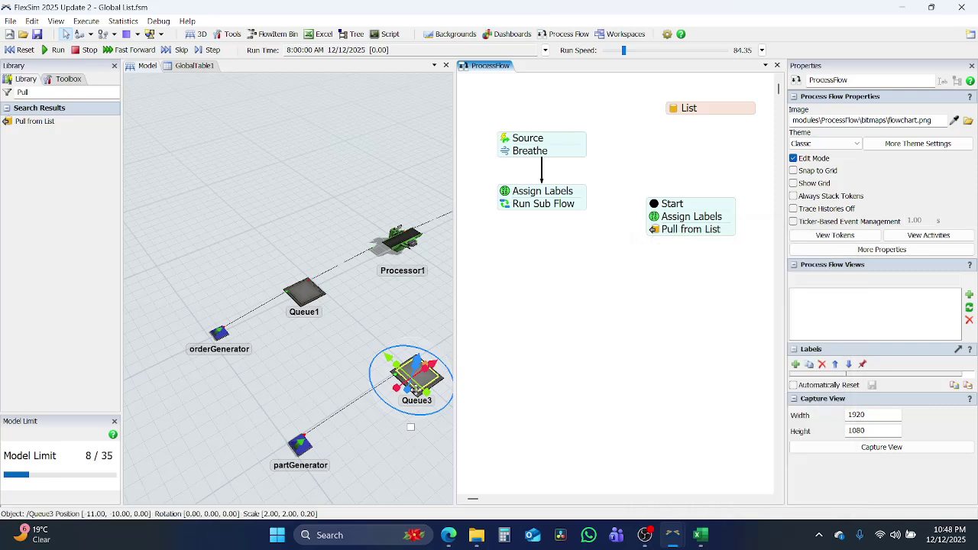
Choose Push to Item List with ItemList1 for Queue3's Send To Port setting.
left_click(432, 376)
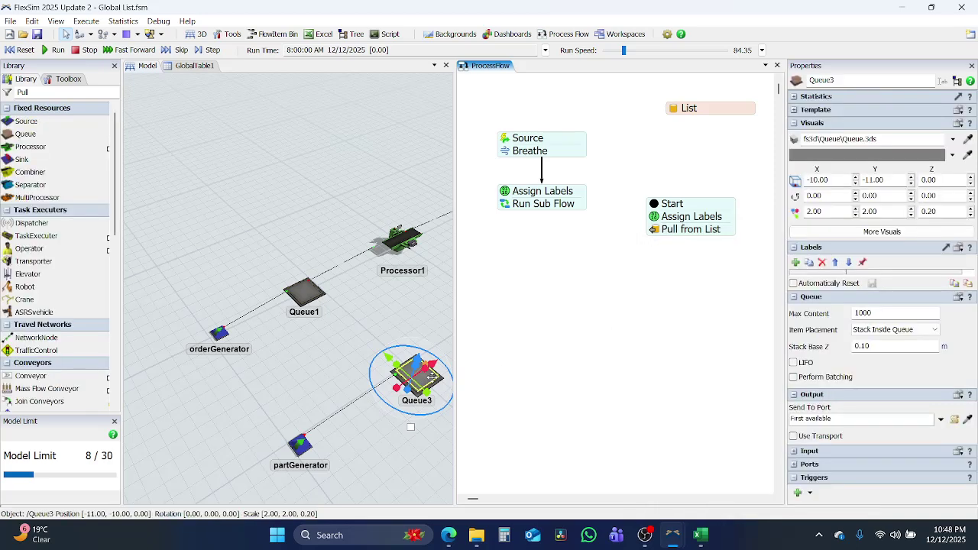
left_click(928, 421)
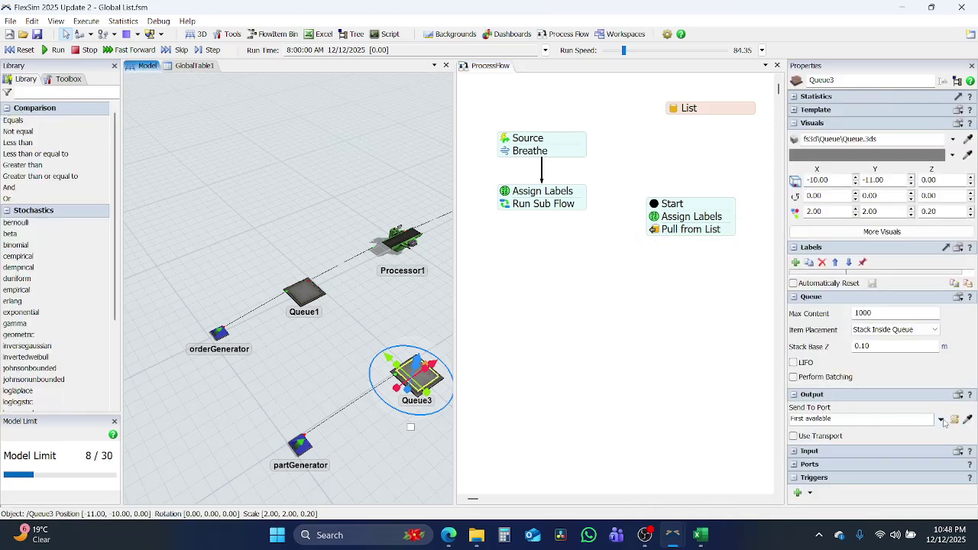
left_click(941, 421)
mouse_move(832, 323)
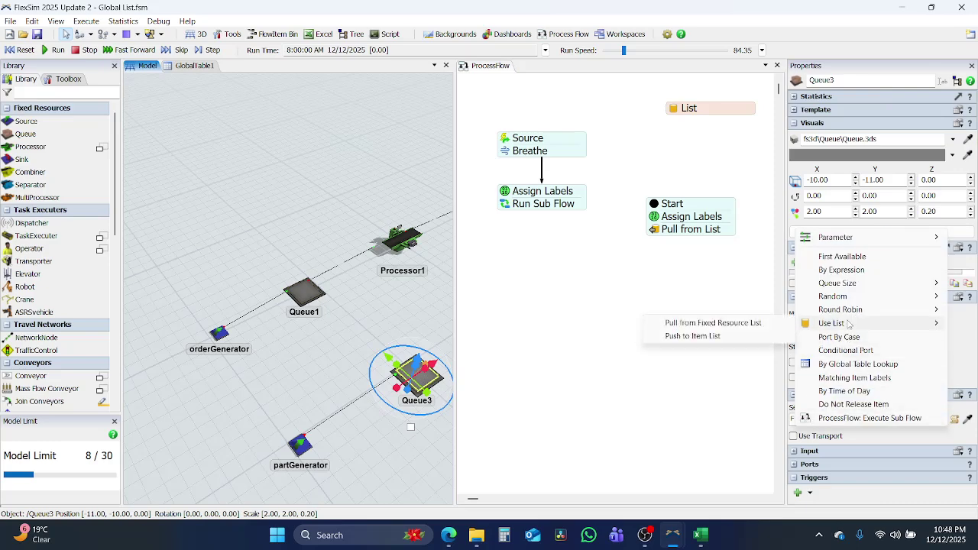
left_click(761, 337)
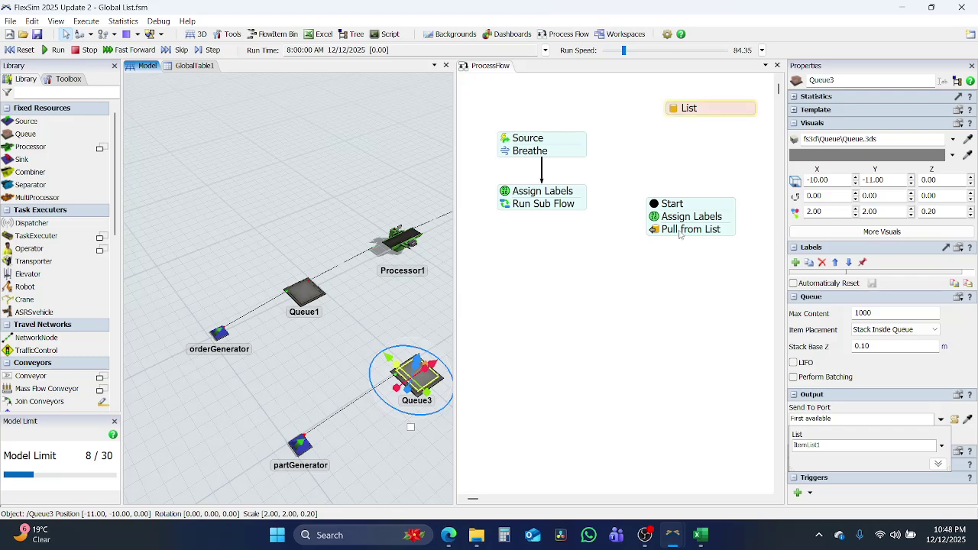
left_click(760, 85)
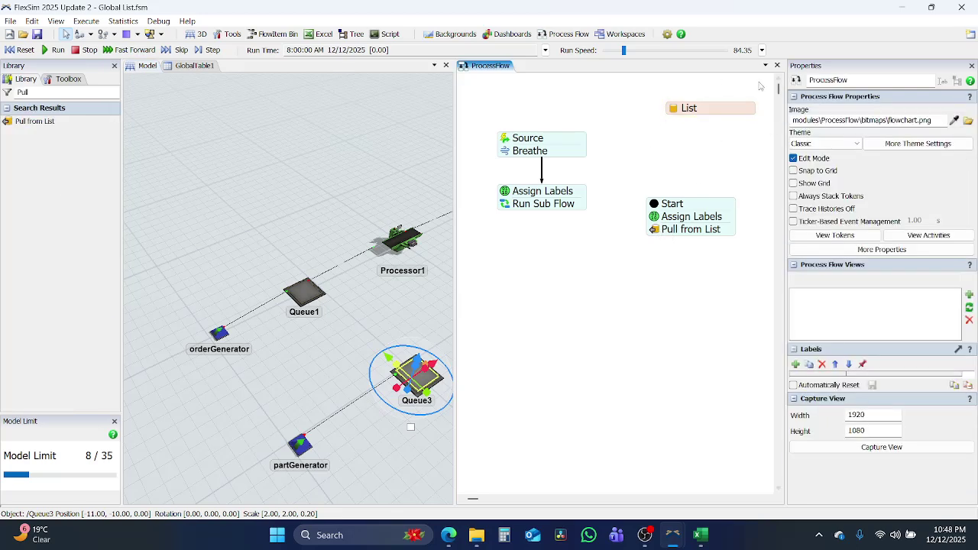
Try to use part as the query of the Pull from List activity.
double_click(658, 229)
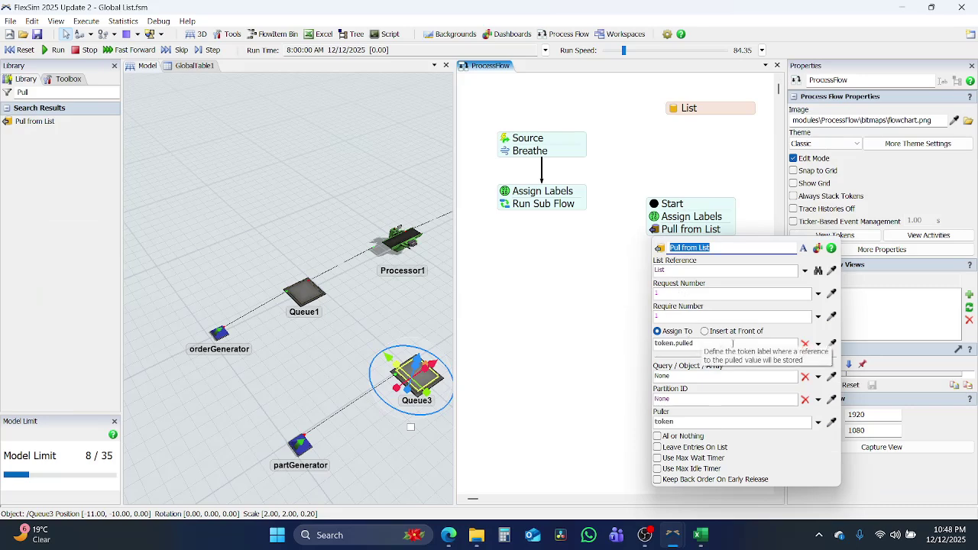
left_click(690, 376)
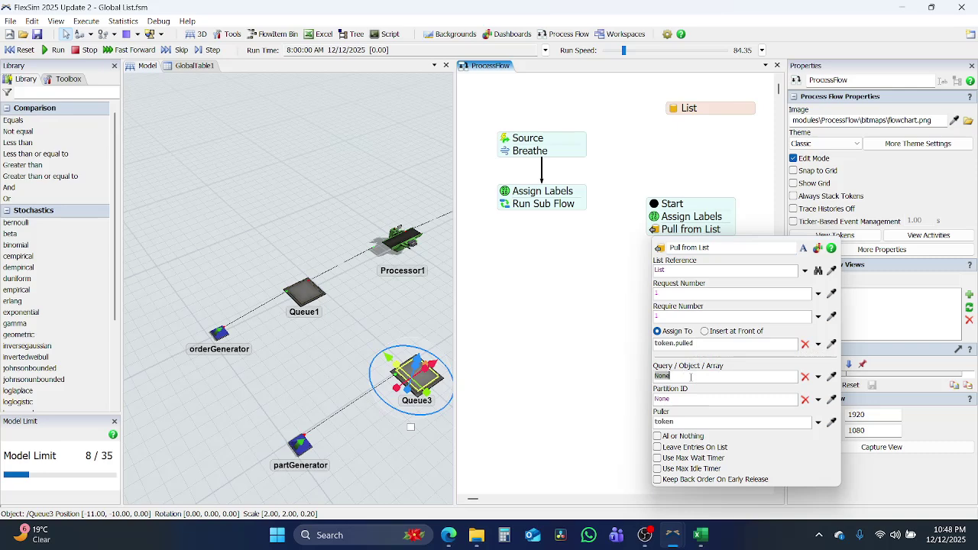
type("Part")
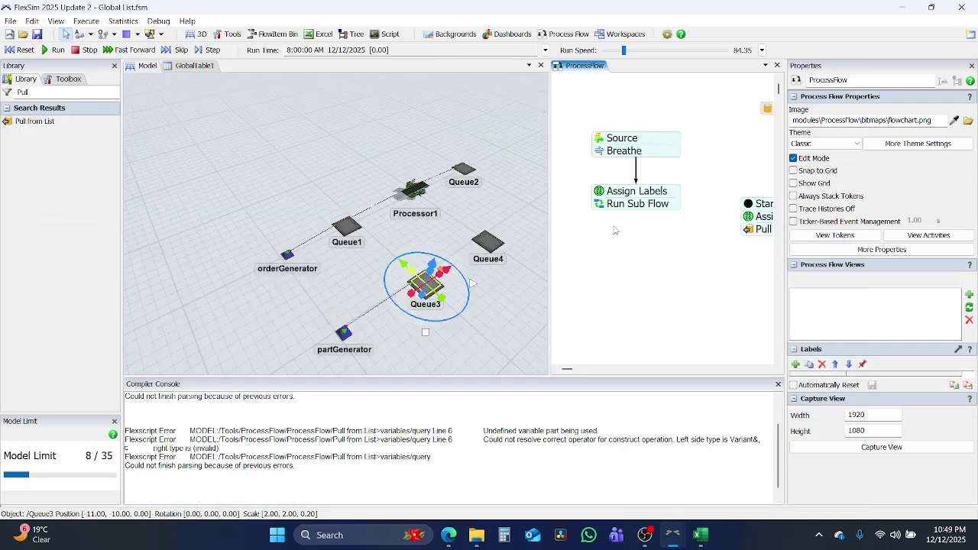
Check the label name defined in the sub flow's Assign Labels activity.
left_click_drag(703, 230, 646, 240)
double_click(692, 229)
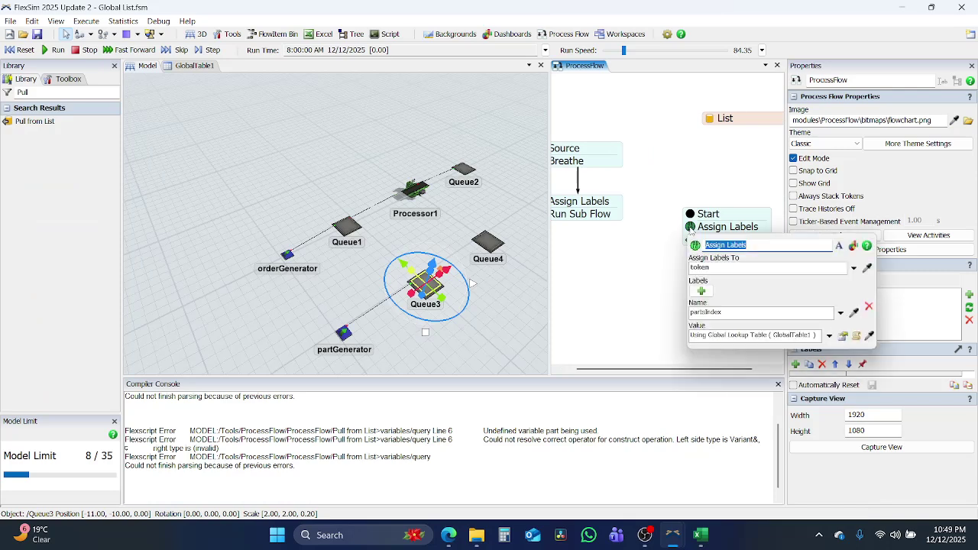
left_click(710, 313)
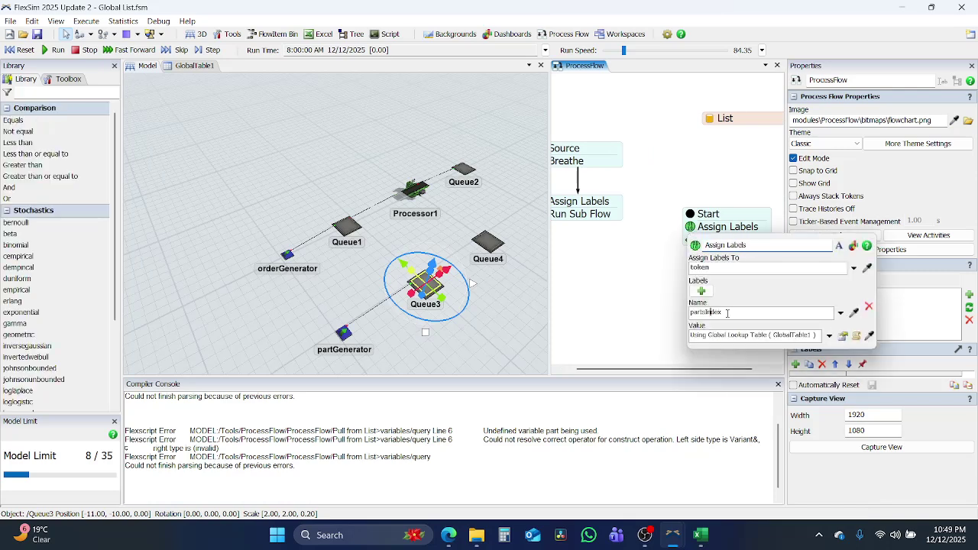
left_click(628, 288)
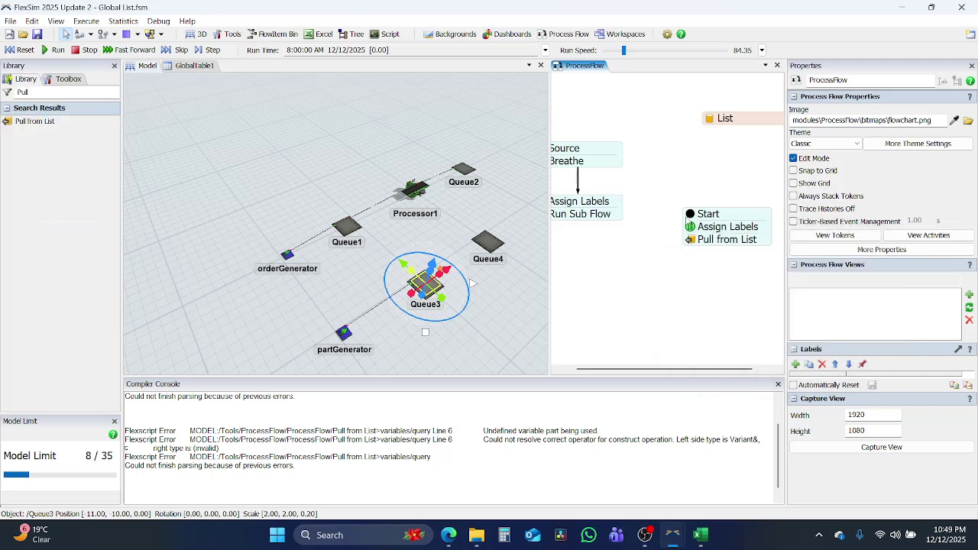
Set the query of the sub flow's Pull from List activity to WHERE token.partsIndex == Part.
left_click(691, 240)
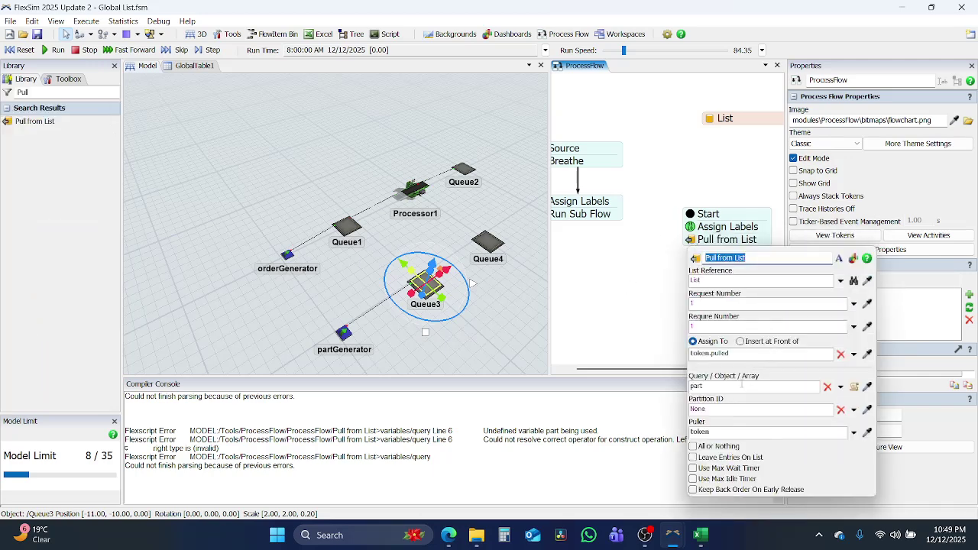
double_click(720, 387)
type("W")
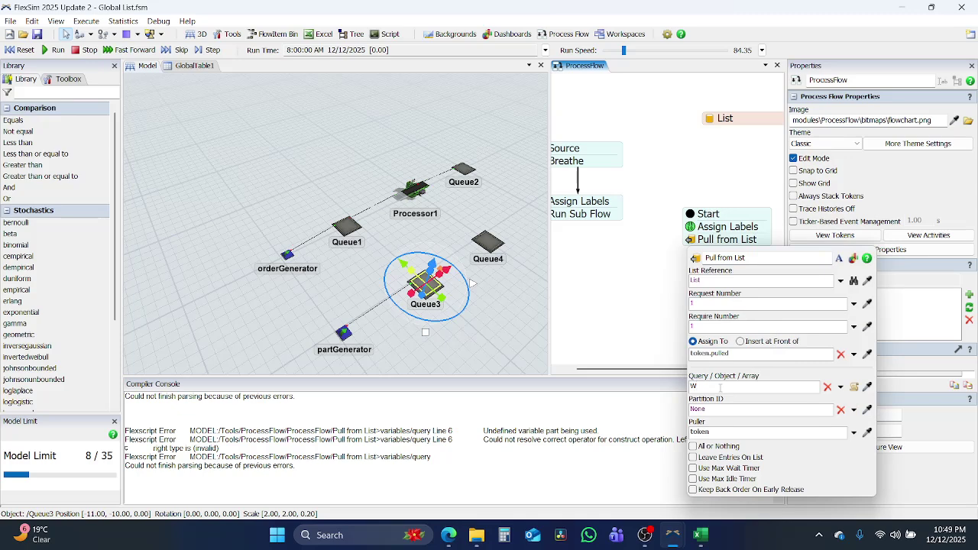
type("HERE part")
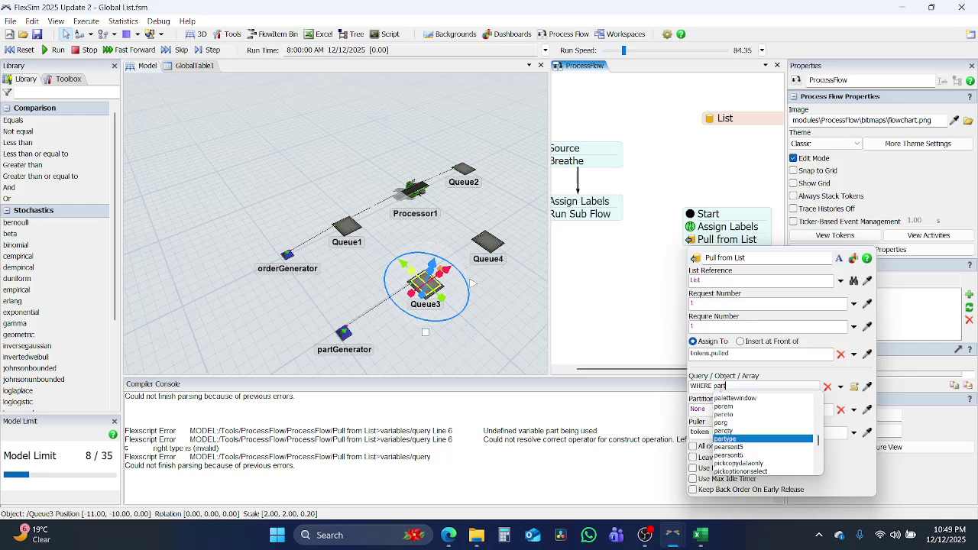
type("In")
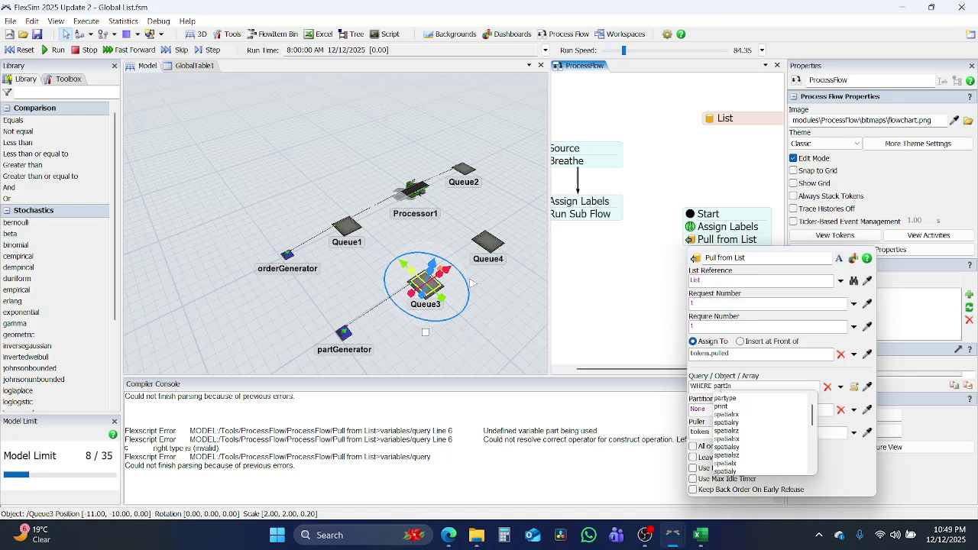
type("de")
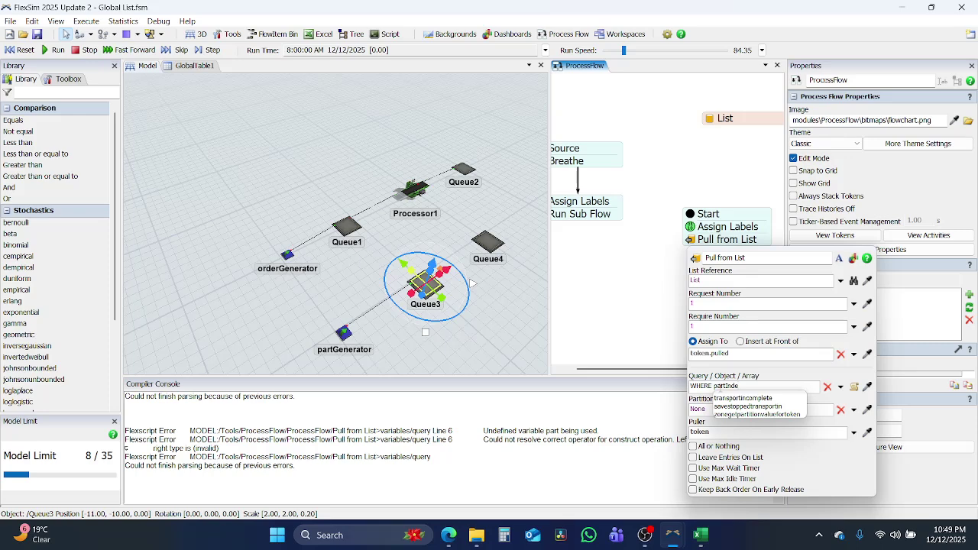
key("BackSpace")
key("BackSpace")
key("BackSpace")
key("BackSpace")
key("BackSpace")
key("BackSpace")
key("BackSpace")
key("BackSpace")
type("token.")
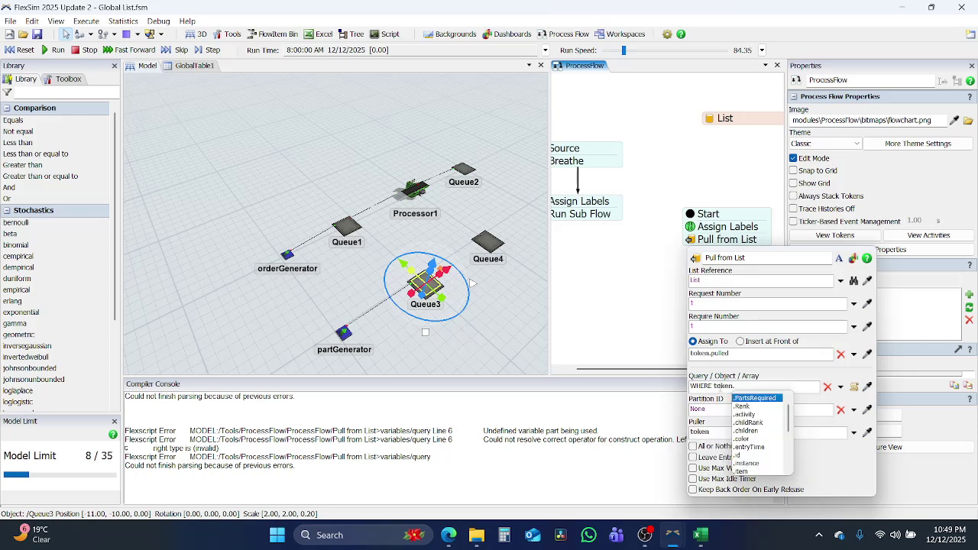
type("par")
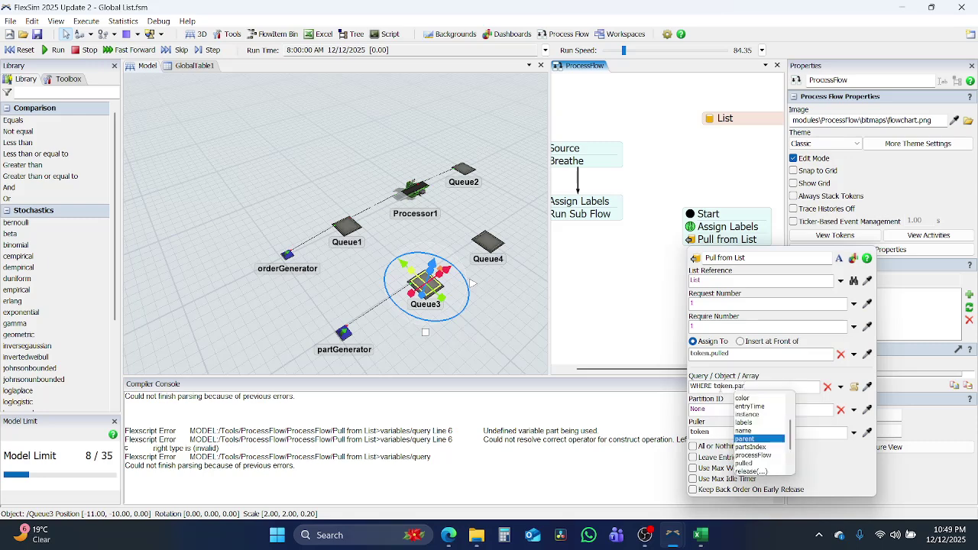
type("ti")
key("Down")
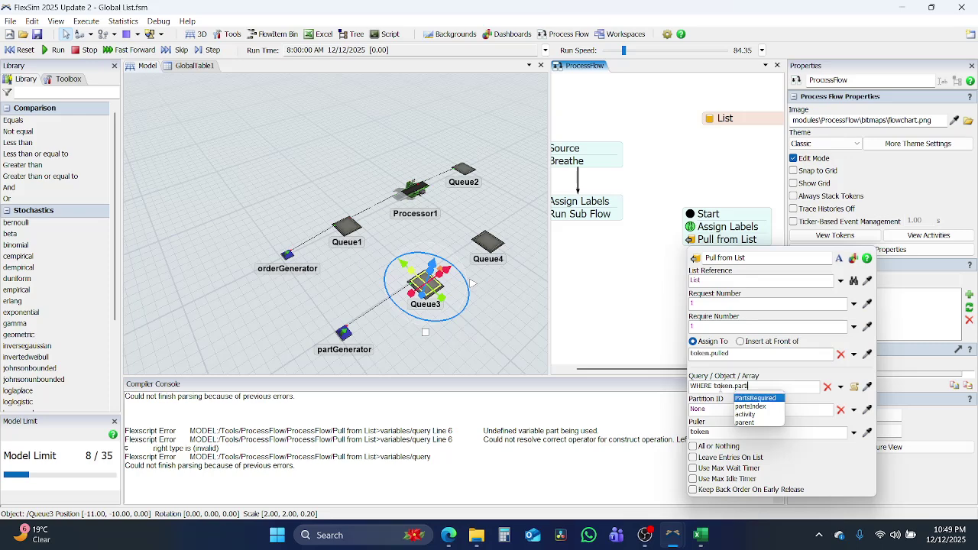
key("Return")
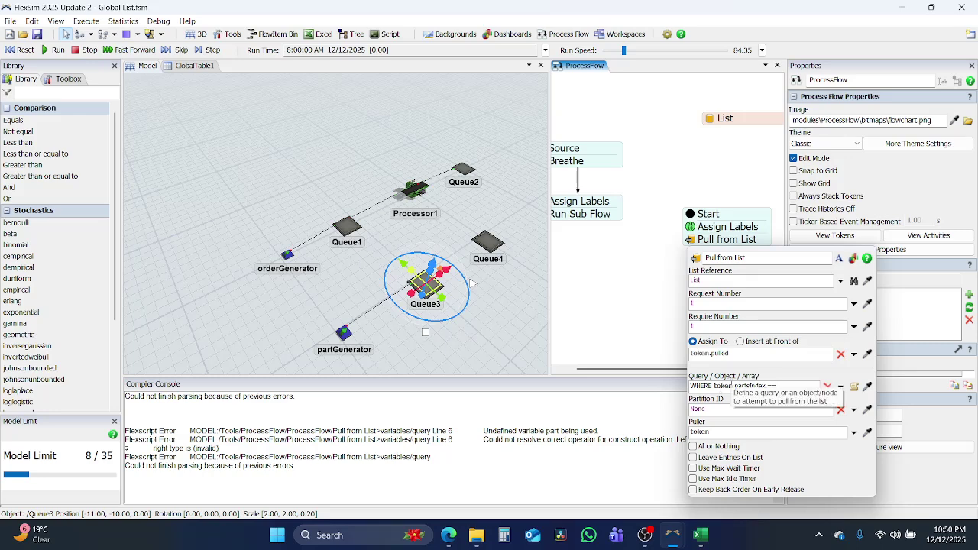
type("rt")
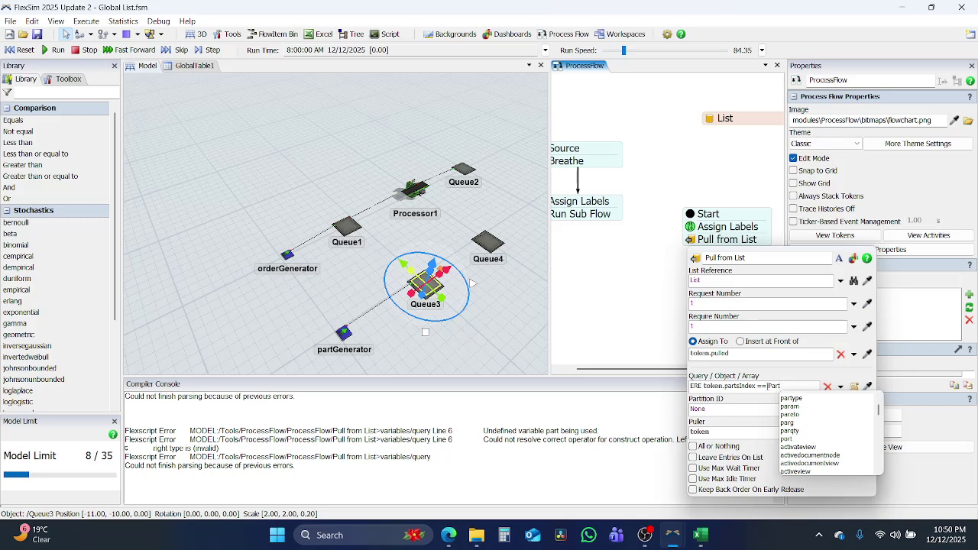
left_click(766, 386)
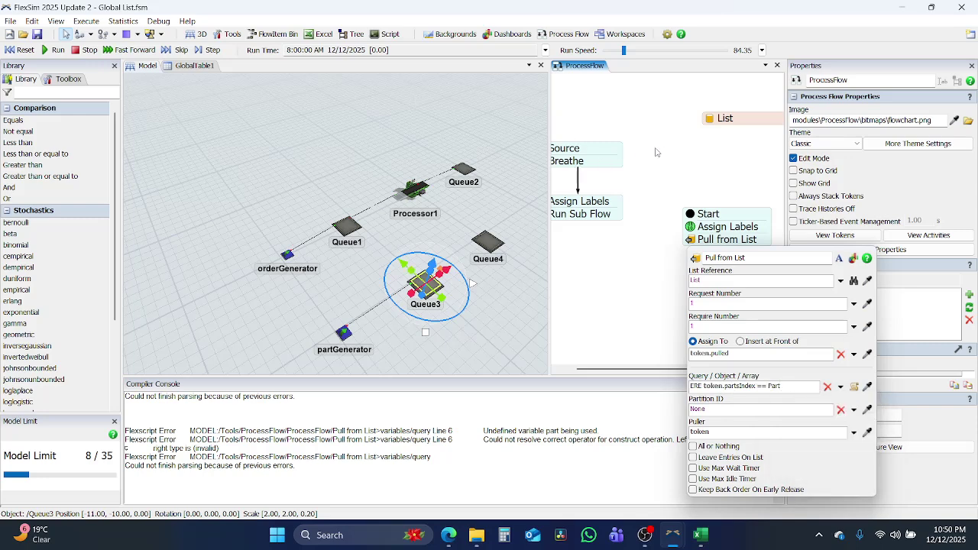
Check the label fields defined in the ItemList1 global list.
left_click(67, 80)
double_click(49, 195)
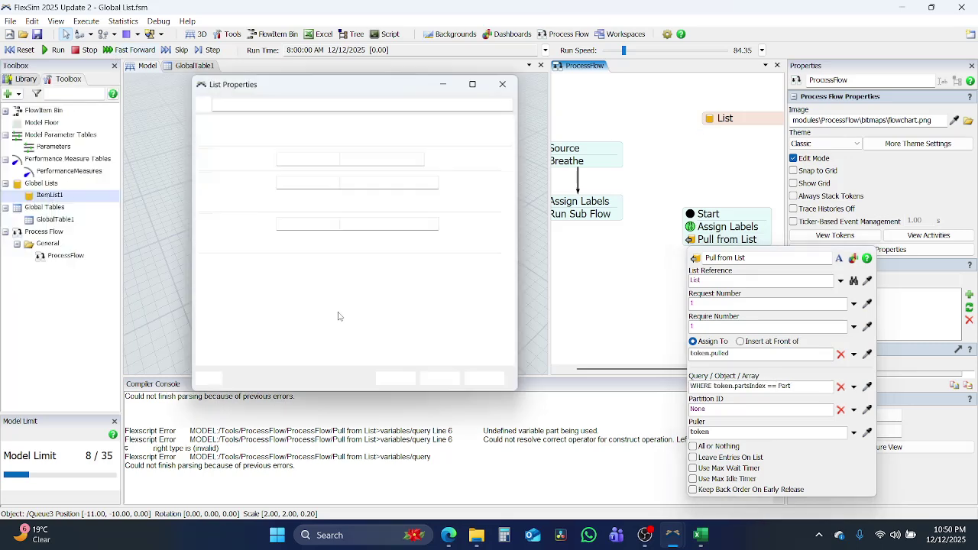
left_click(297, 308)
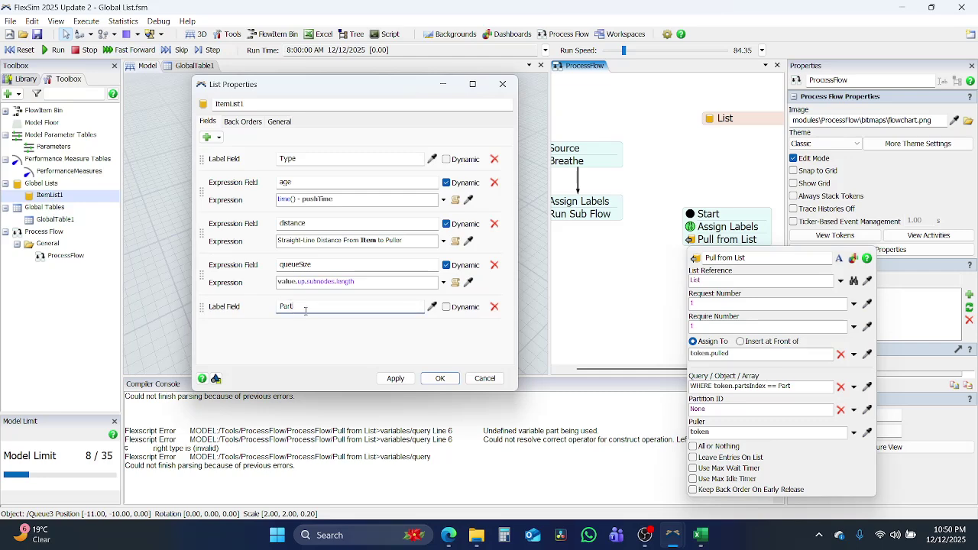
left_click(485, 379)
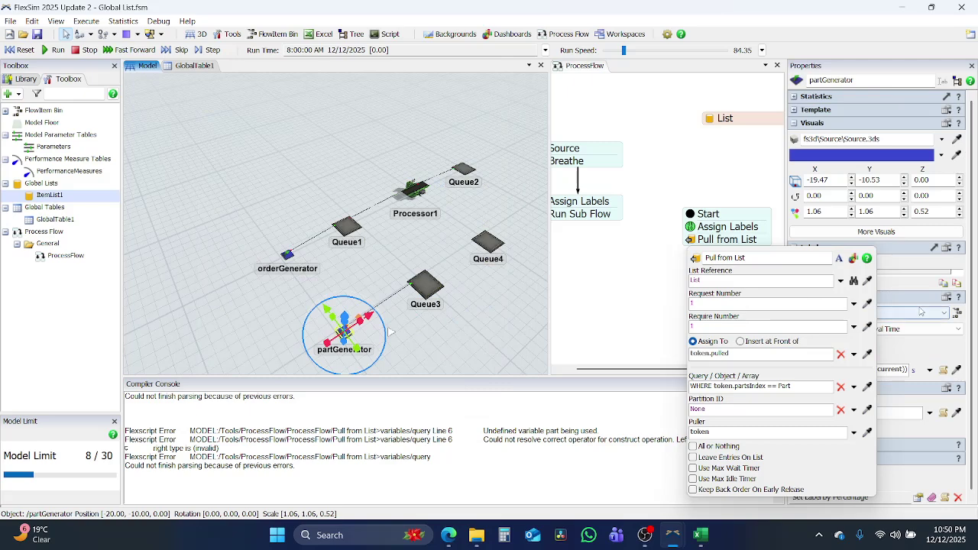
Check the label name that partGenerator's On Creation trigger sets by percentage.
left_click(919, 308)
left_click(905, 298)
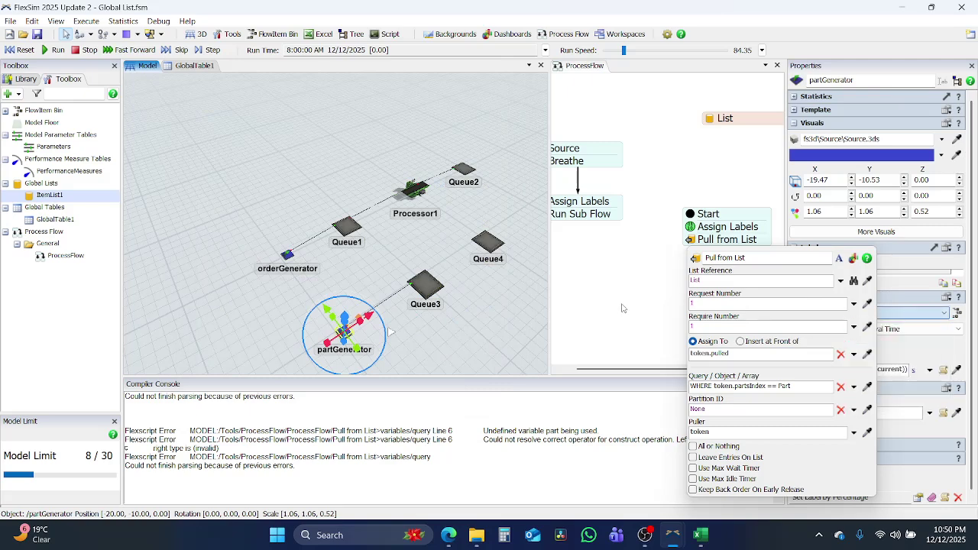
left_click(615, 309)
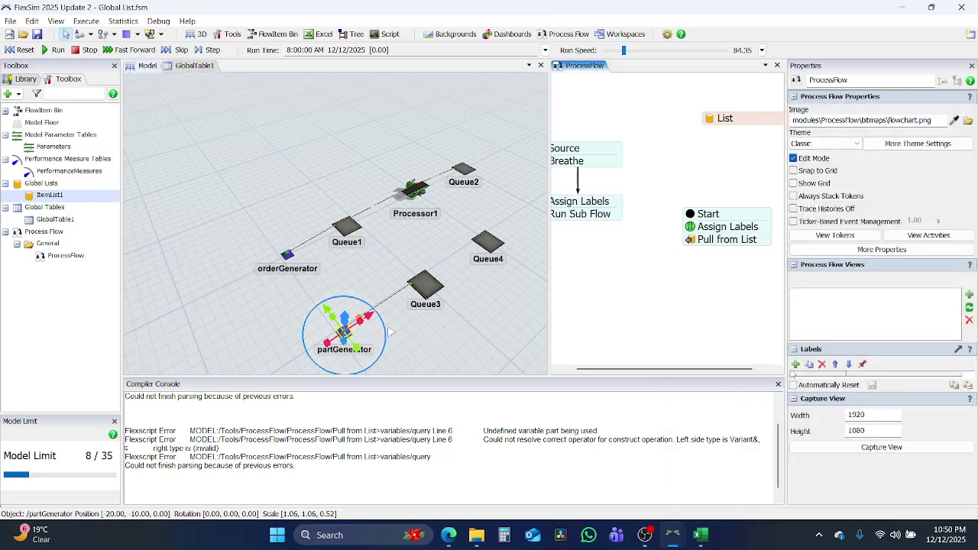
left_click(351, 336)
left_click(346, 334)
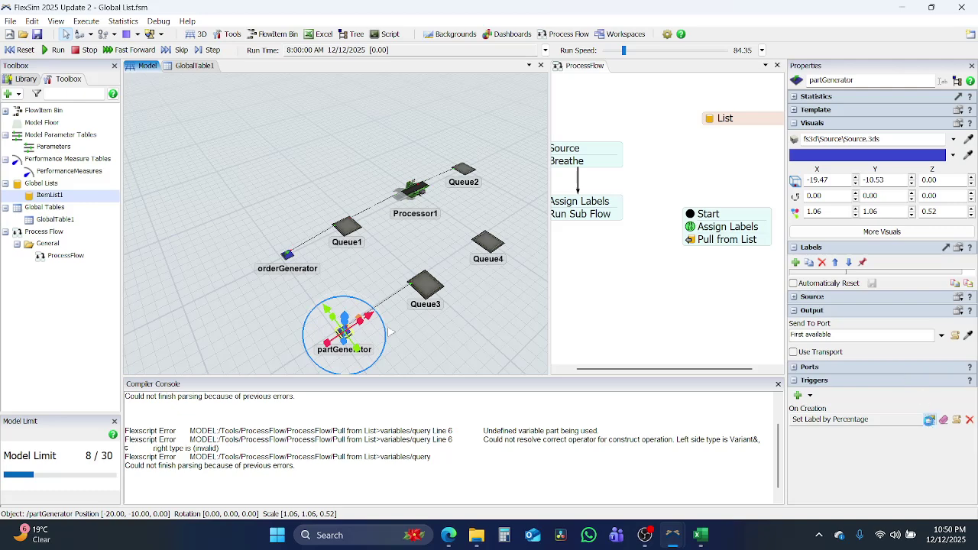
left_click(929, 420)
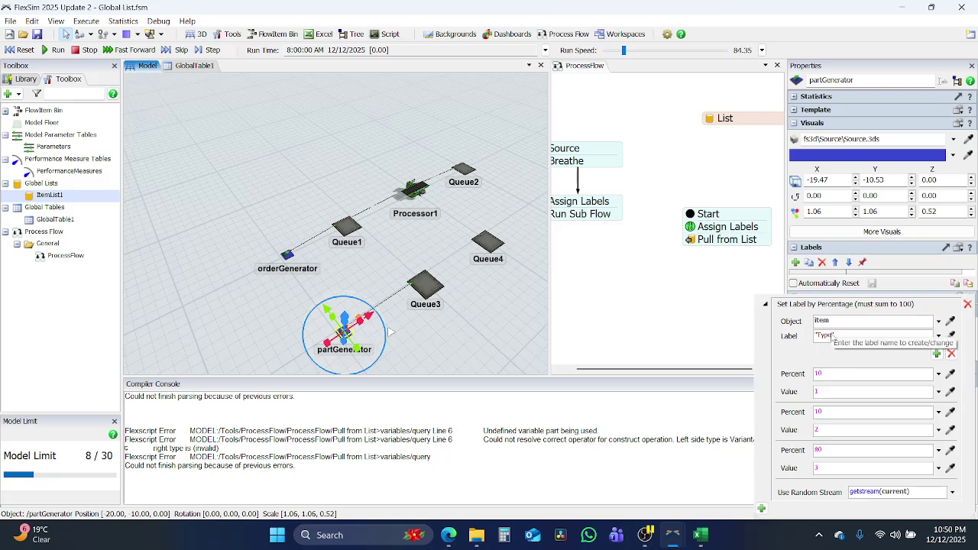
left_click(810, 291)
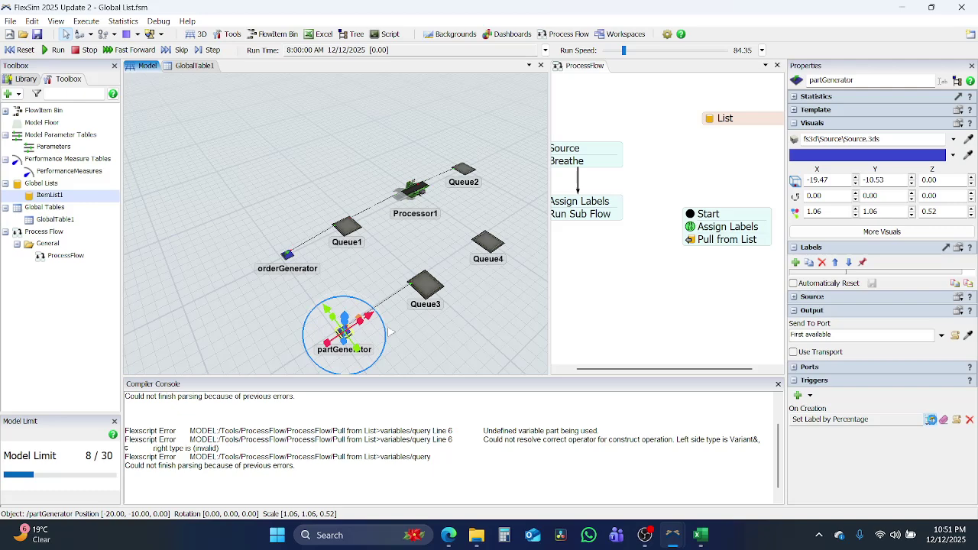
left_click(931, 420)
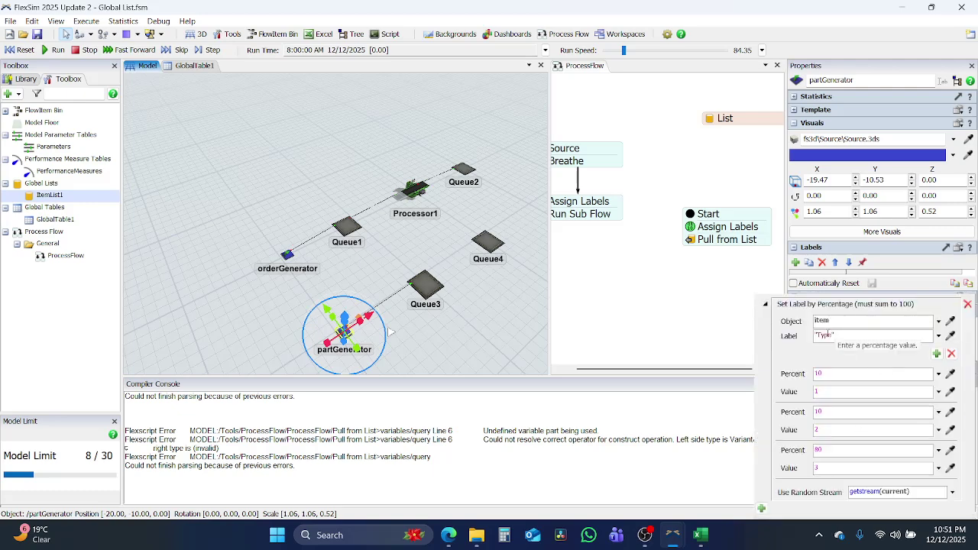
key("Escape")
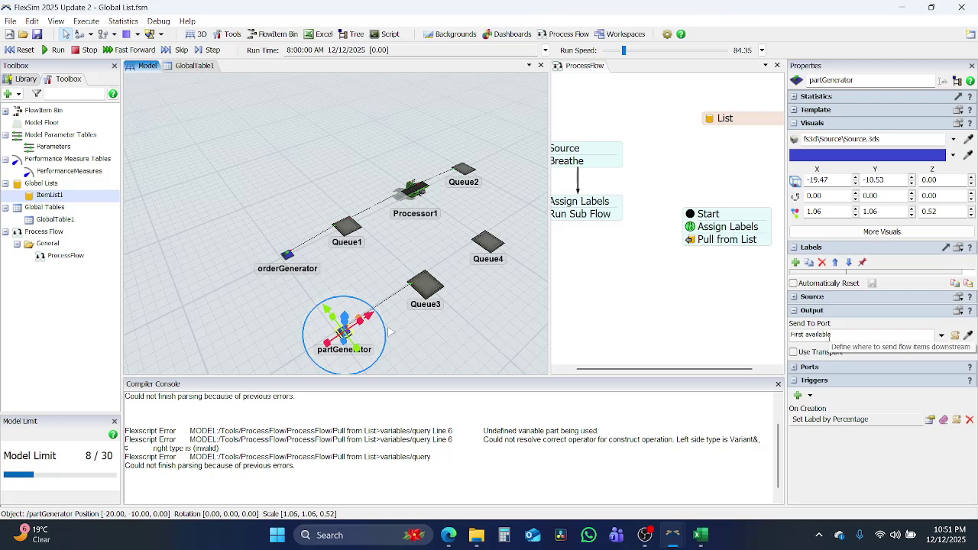
Replace Part with Type as the compared field in the Pull from List query.
left_click(640, 318)
left_click(725, 239)
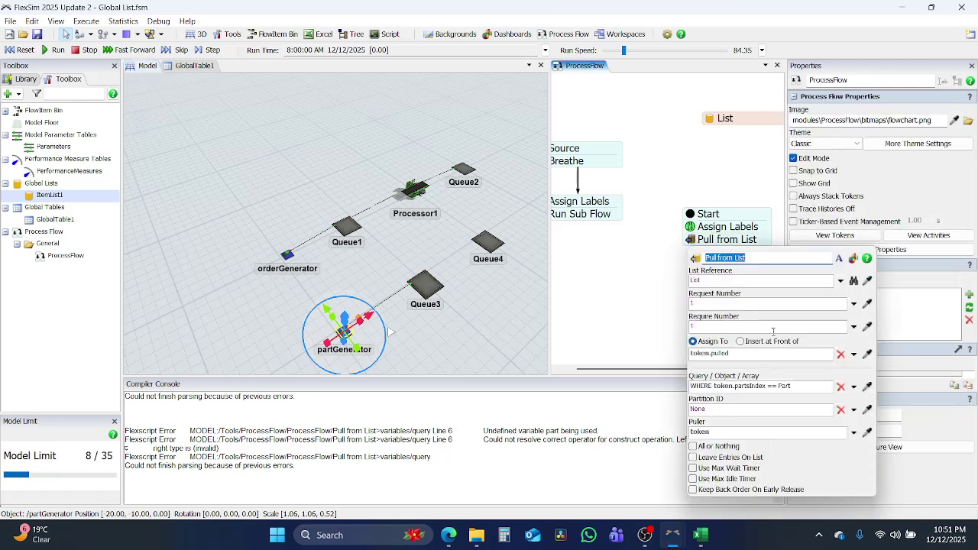
left_click(800, 387)
double_click(799, 387)
type("Ty")
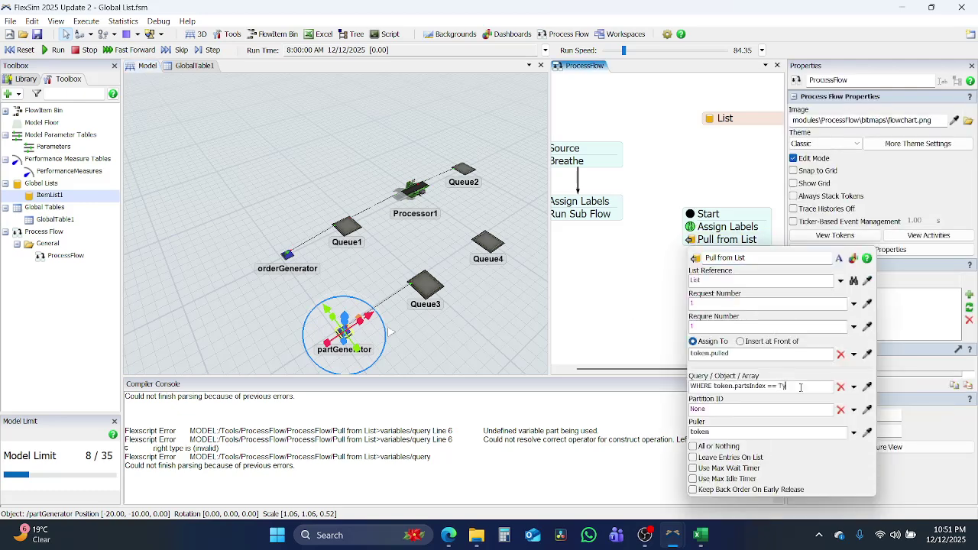
type("pe")
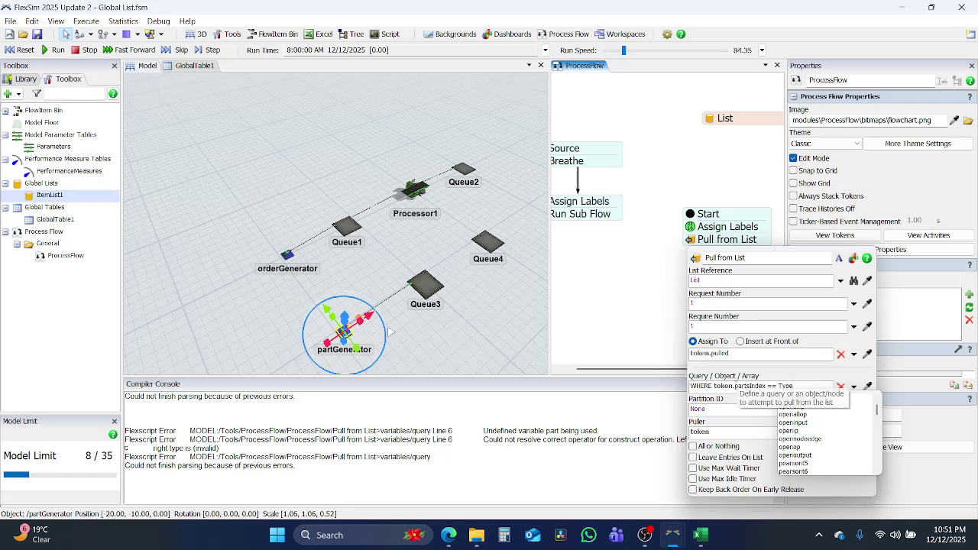
Replace token with Puller in the Pull from List query so it reads WHERE Puller.partsIndex == Type.
left_click(736, 386)
key("ctrl+shift+Left")
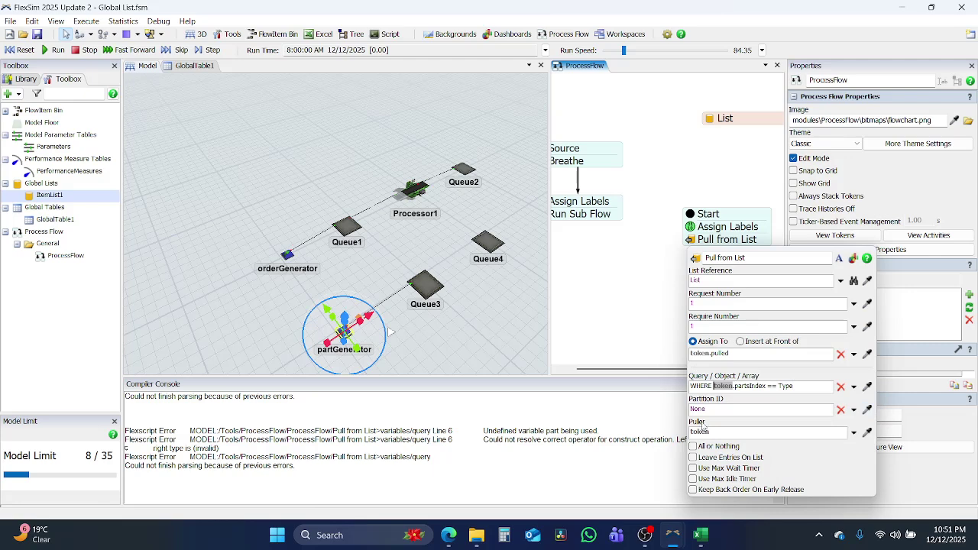
type("Puller")
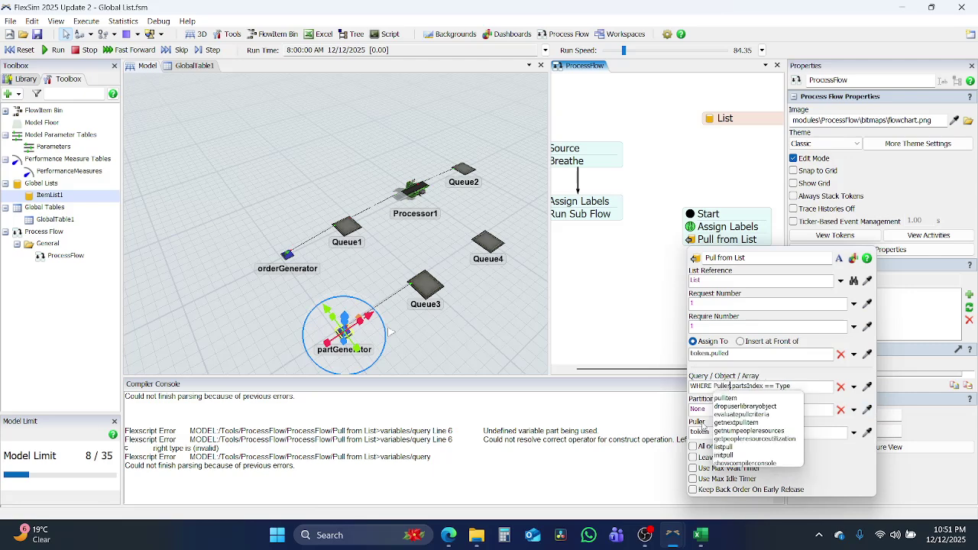
key("Escape")
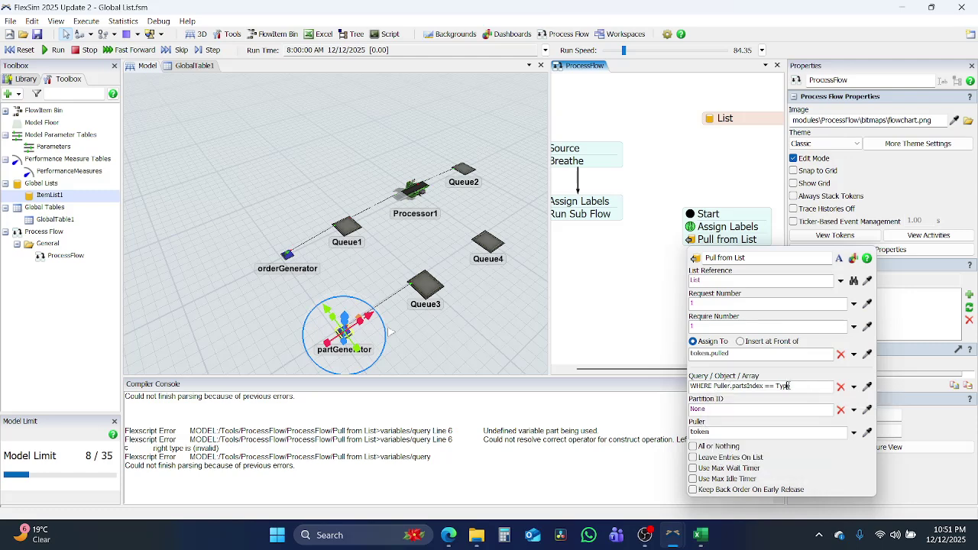
left_click(610, 316)
Run the model, inspect the labels of the tokens at Pull from List and Run Sub Flow, and reset it.
left_click(54, 49)
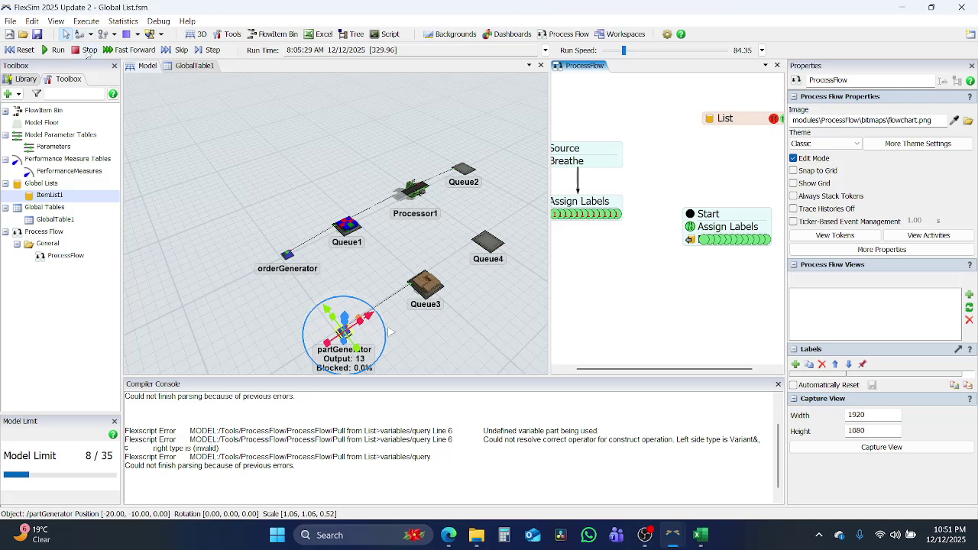
left_click(767, 241)
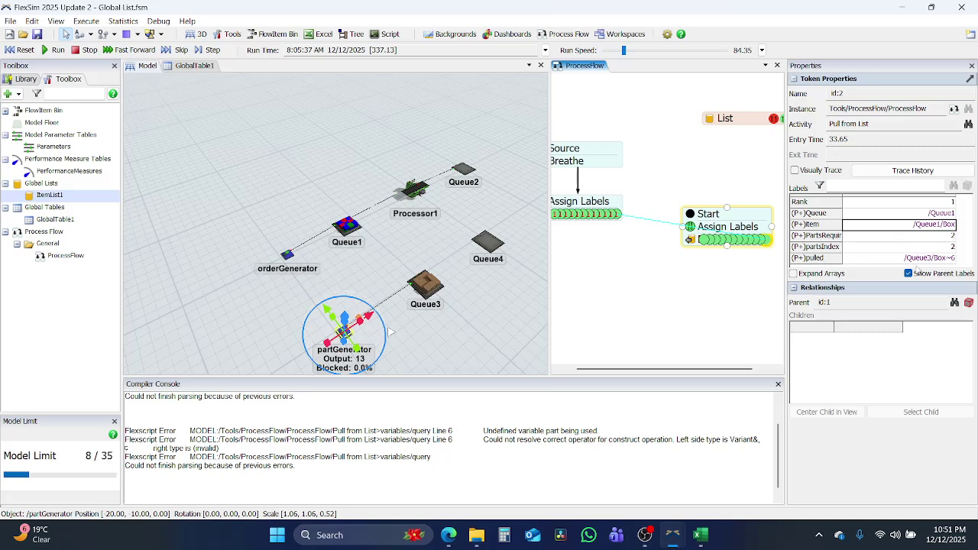
left_click(619, 216)
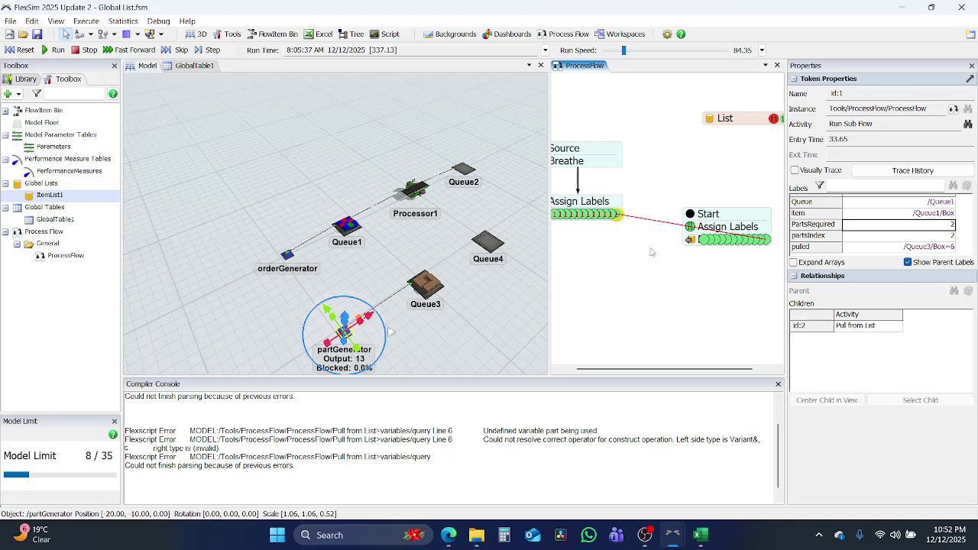
left_click(612, 220)
left_click(602, 220)
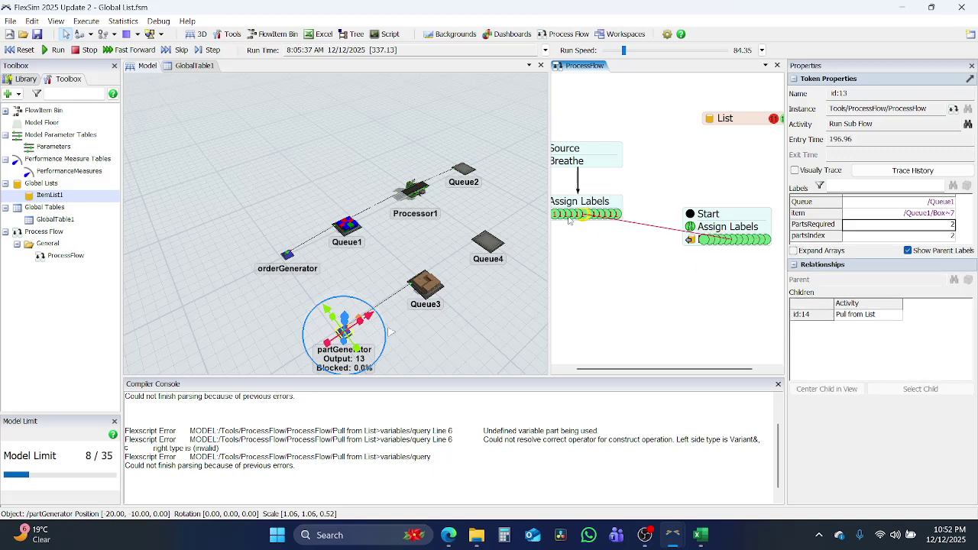
left_click(601, 269)
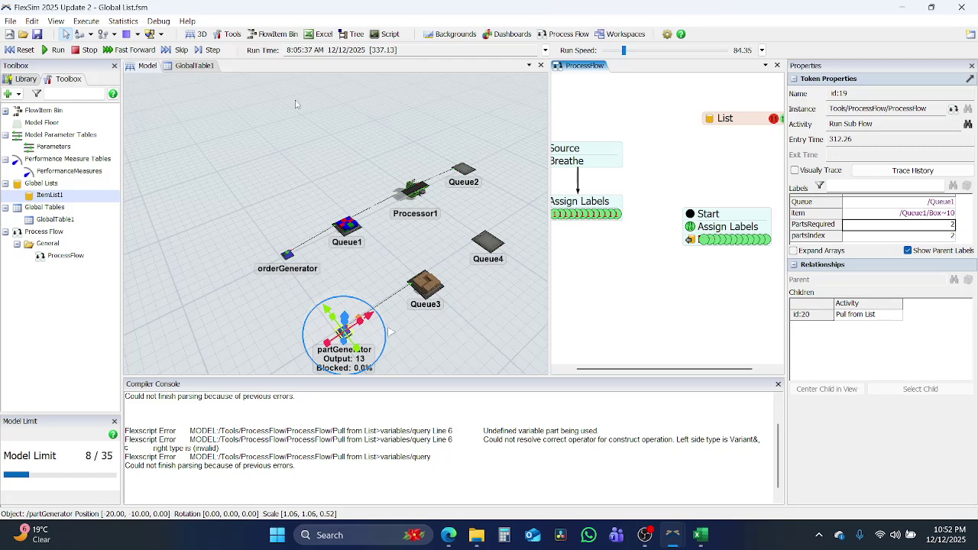
left_click(20, 51)
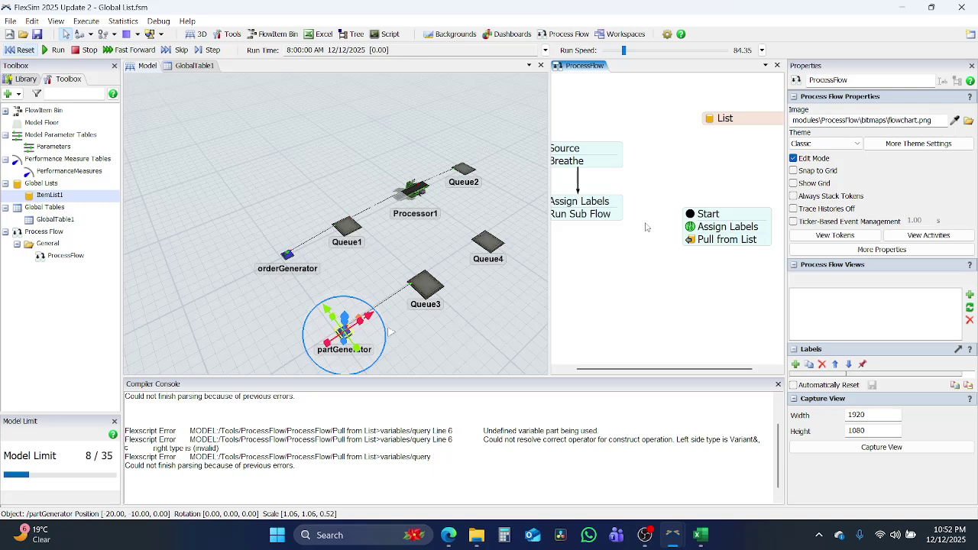
Add a Move Object activity directly beneath Pull from List in the sub flow block.
left_click_drag(700, 257, 702, 255)
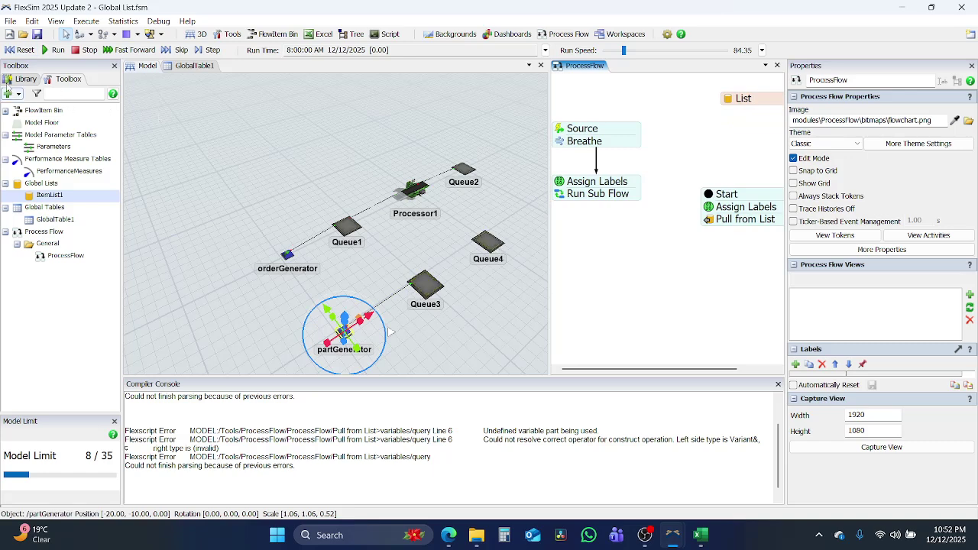
left_click(11, 79)
type("Move")
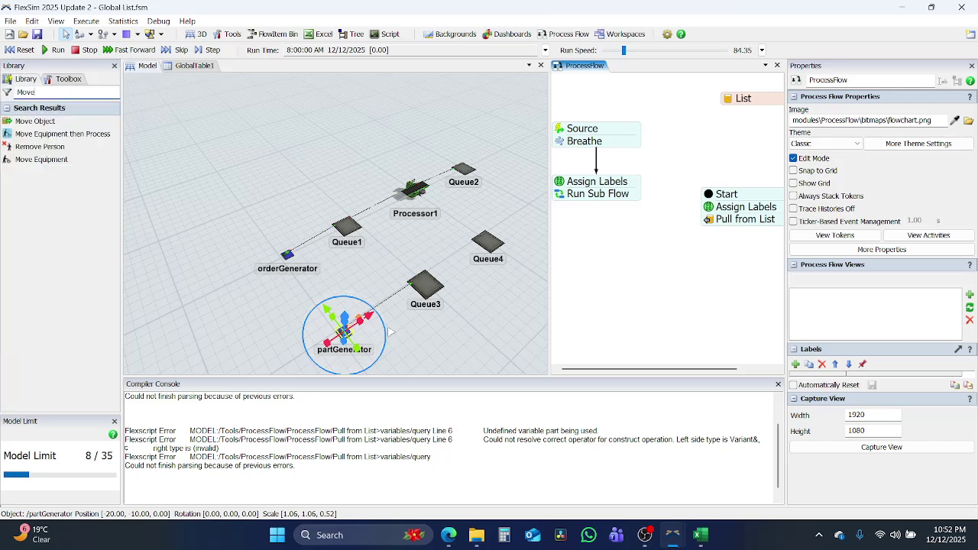
left_click_drag(39, 119, 745, 241)
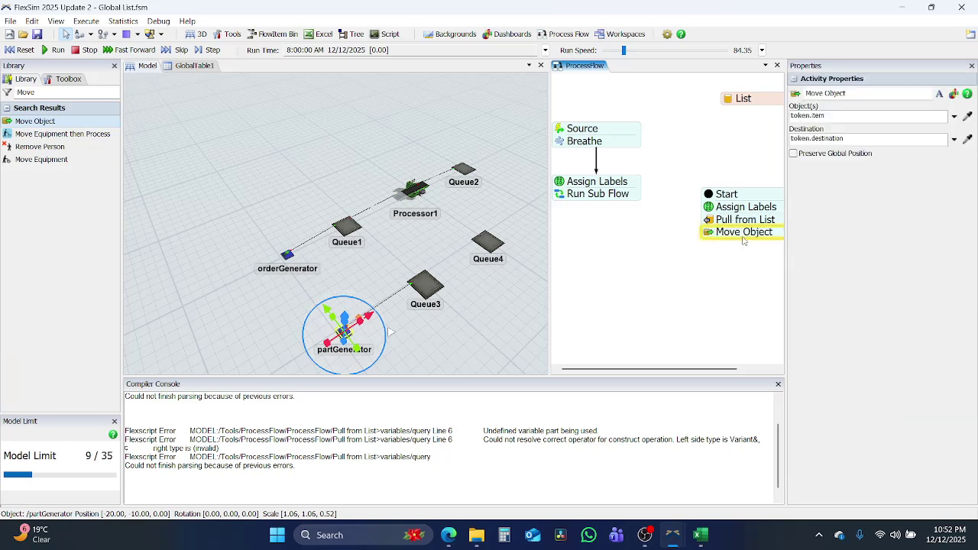
Set the Move Object activity's destination to Queue4 by sampling it in the model.
double_click(743, 233)
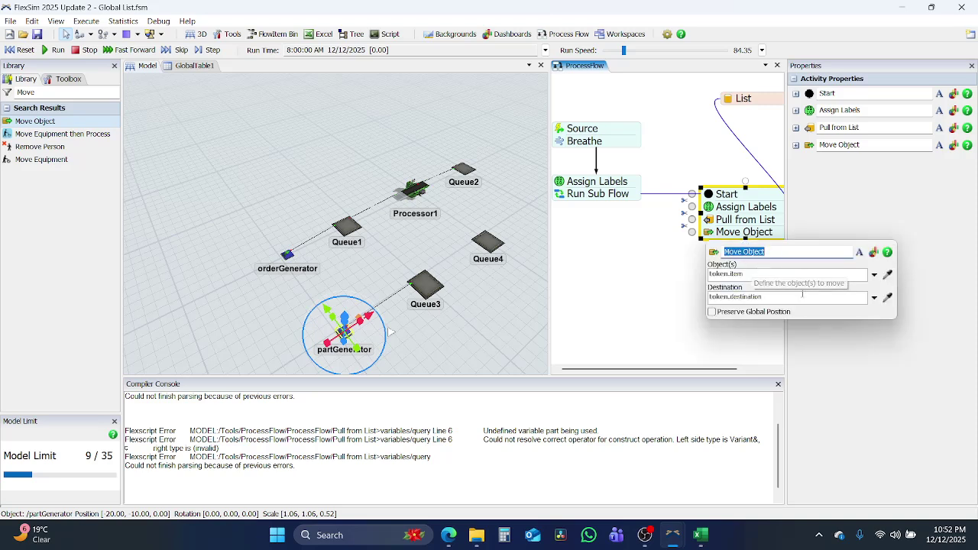
left_click(887, 297)
mouse_move(487, 245)
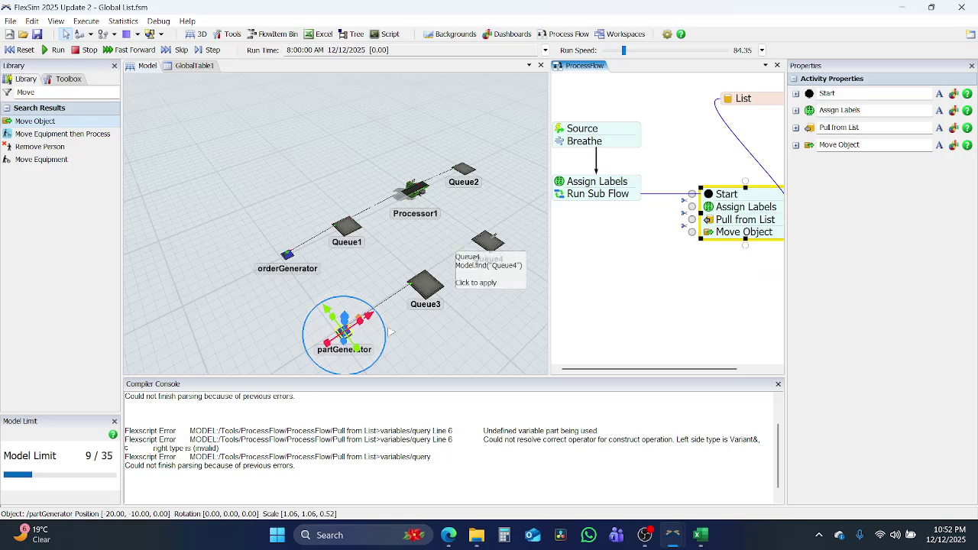
left_click(518, 267)
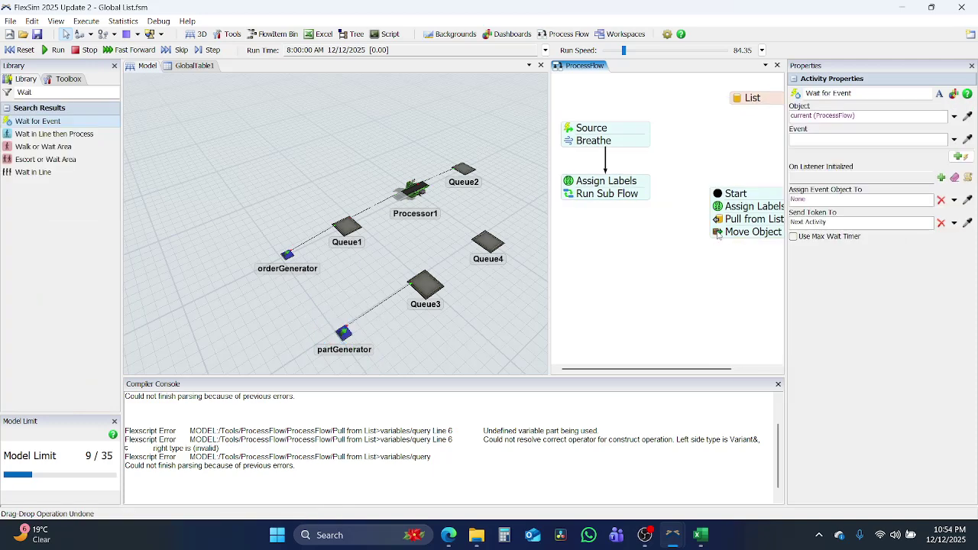
Configure Pull from List to insert the pulled value at the front of token.Boxes instead of assigning it.
left_click(715, 251)
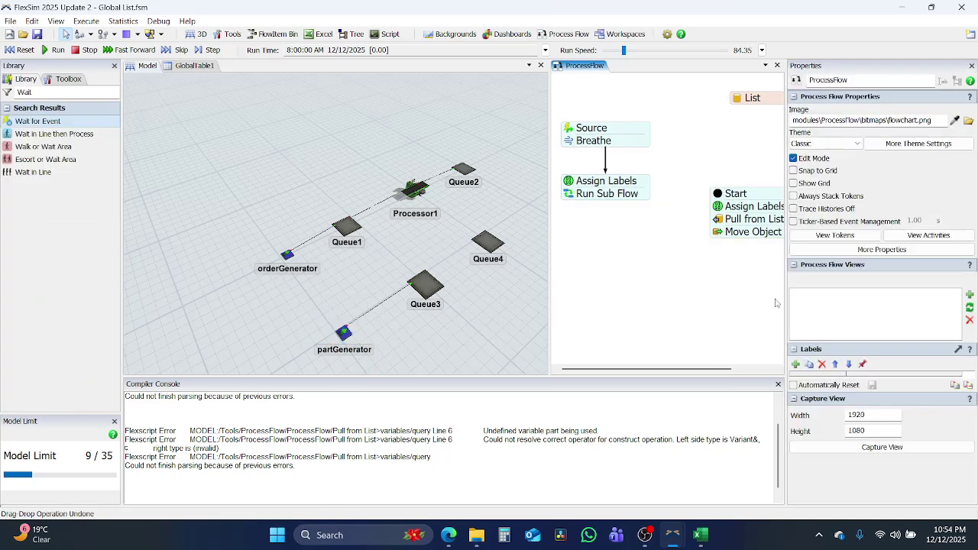
left_click(718, 233)
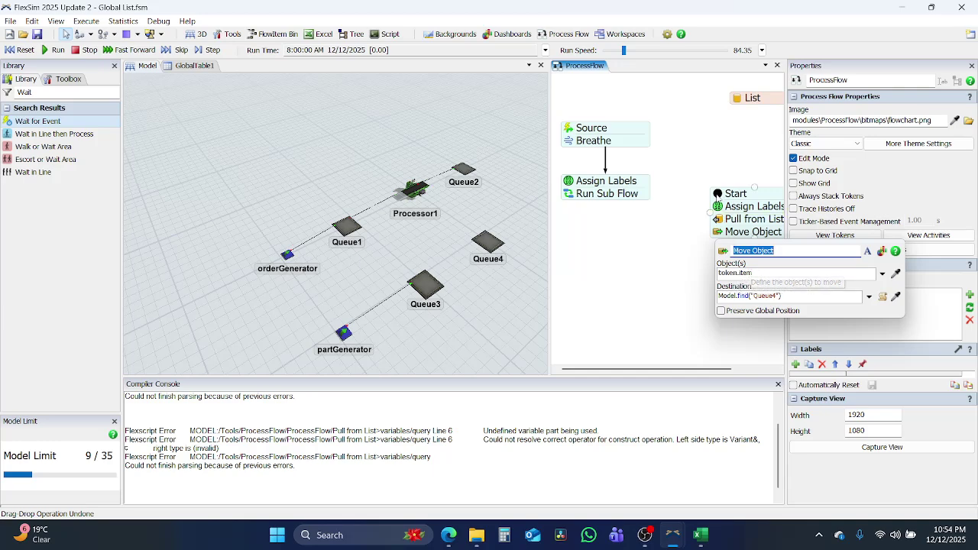
mouse_move(716, 206)
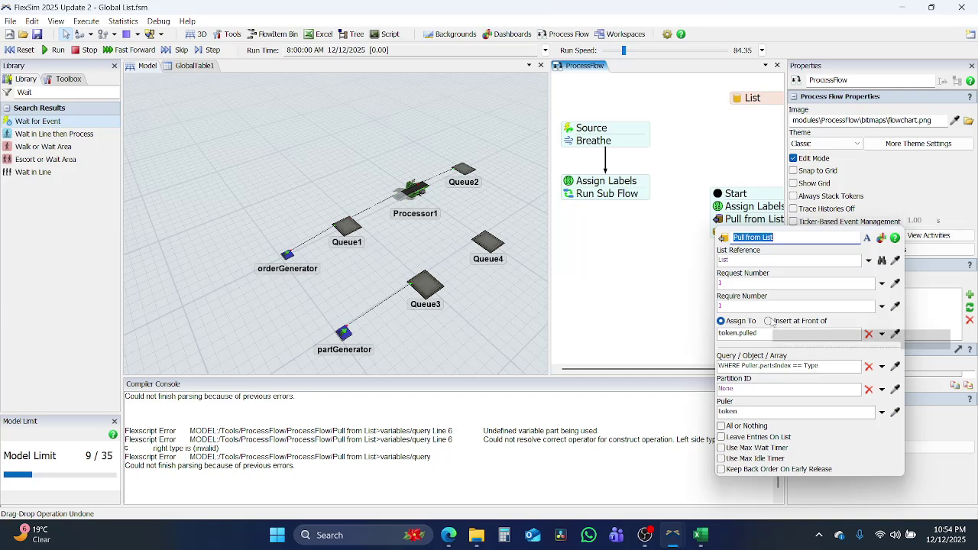
left_click(767, 321)
double_click(766, 333)
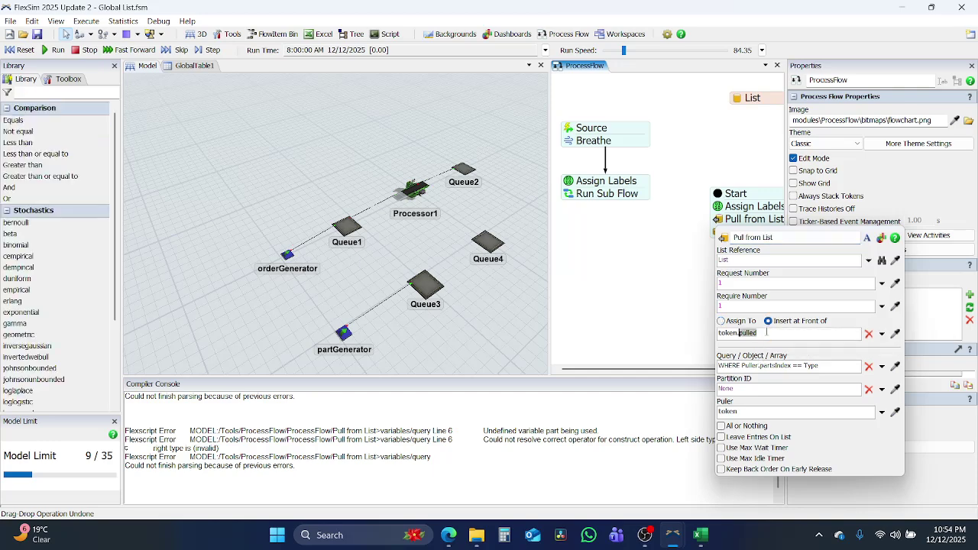
type("Boxe")
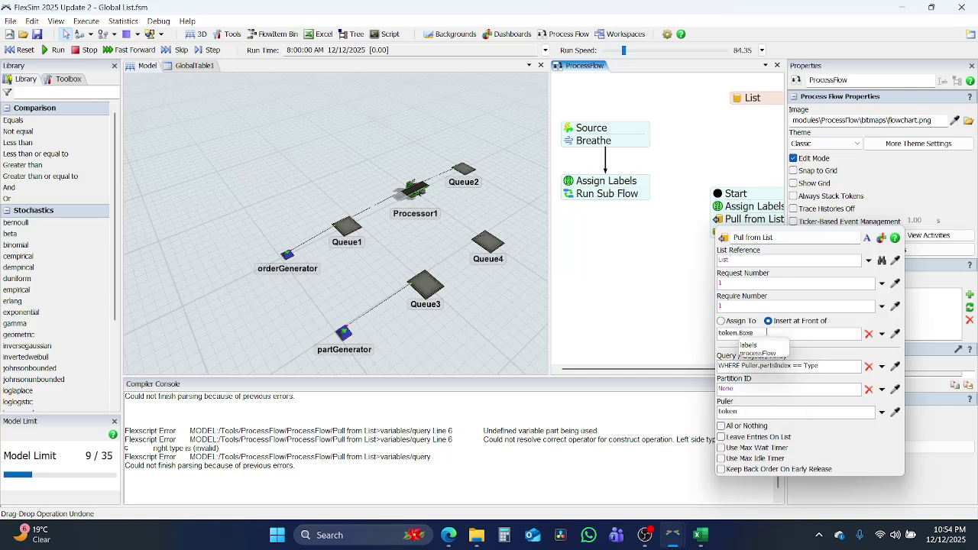
type("s")
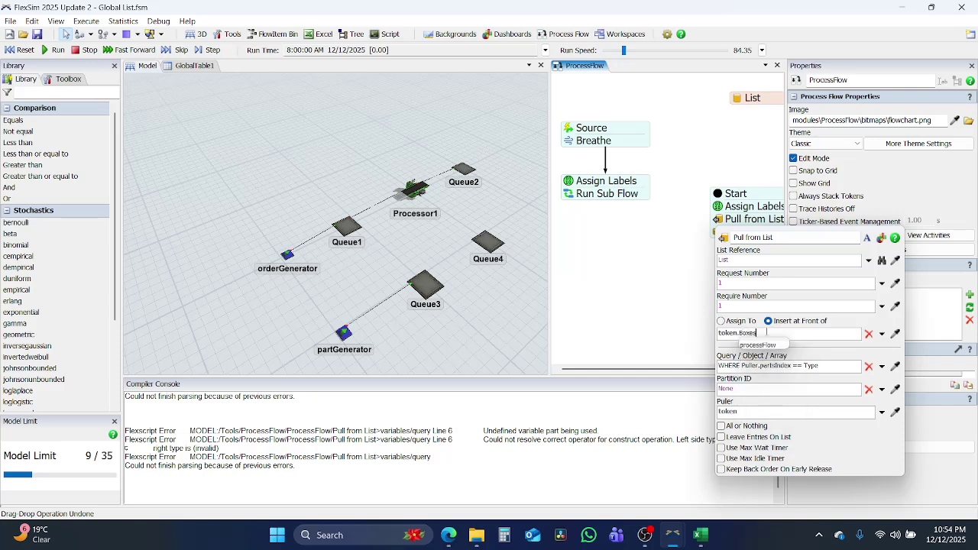
left_click(653, 342)
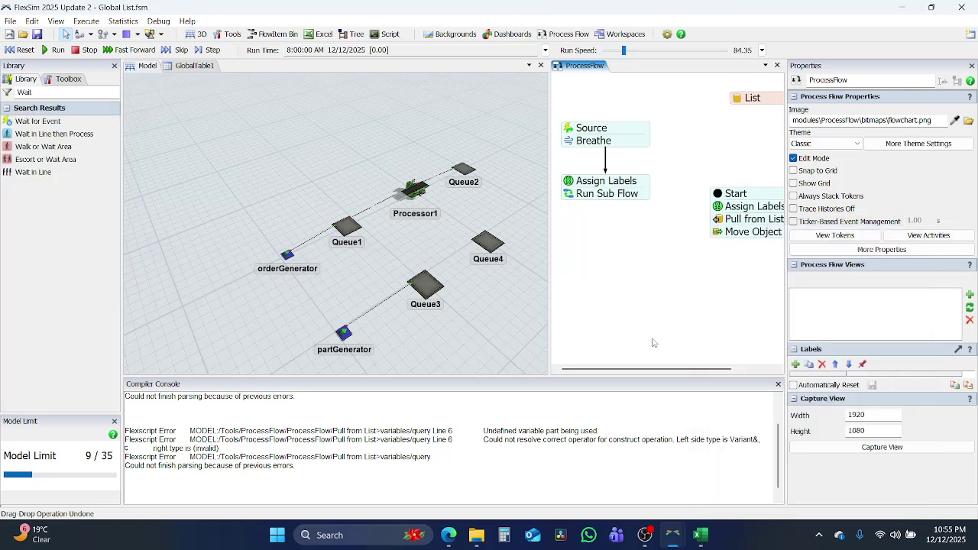
Run and stop the model, inspect the Boxes label on the tokens at Run Sub Flow and Move Object, and reset it.
left_click(47, 51)
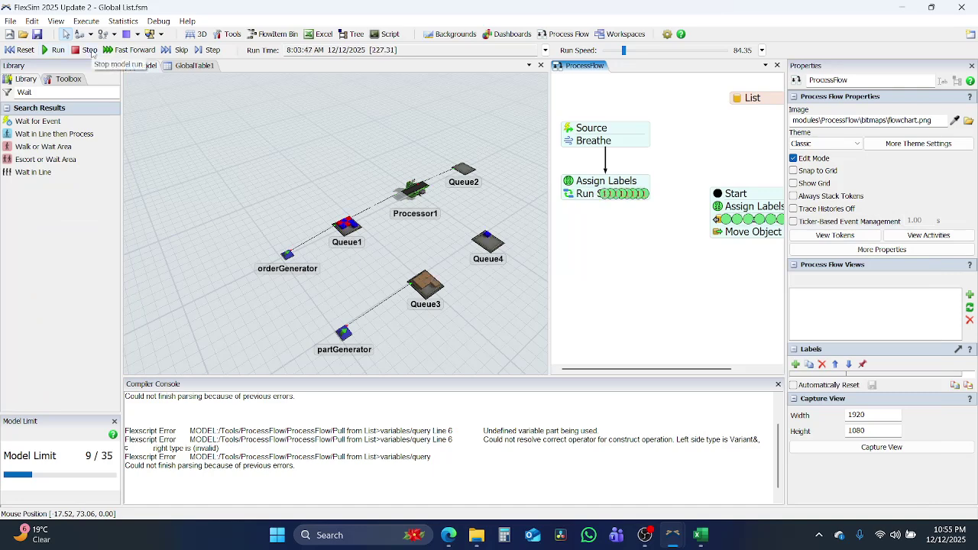
left_click(91, 50)
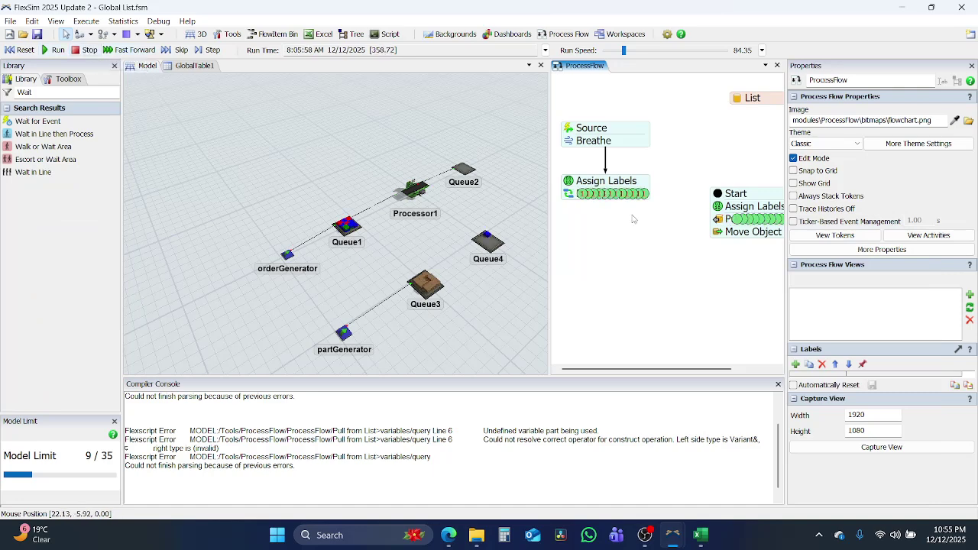
left_click(646, 195)
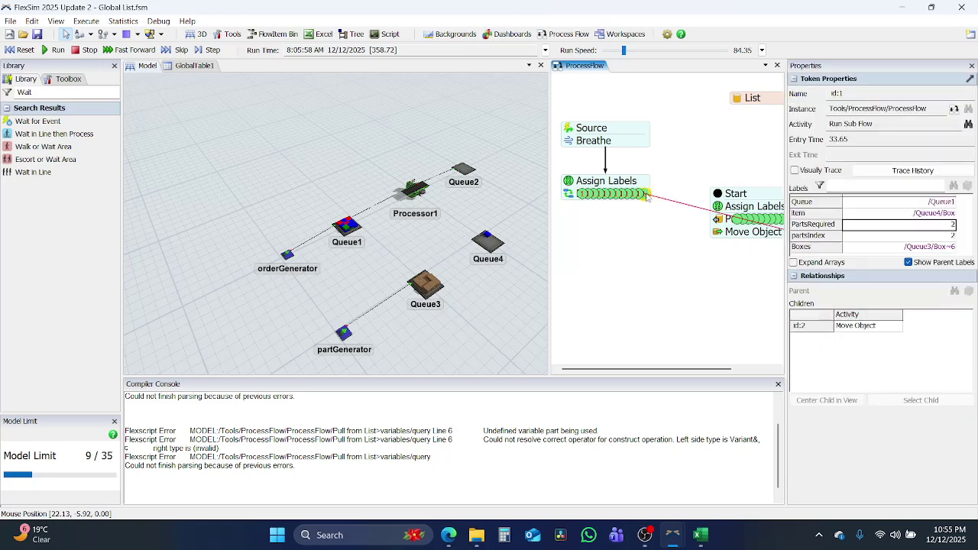
left_click(932, 248)
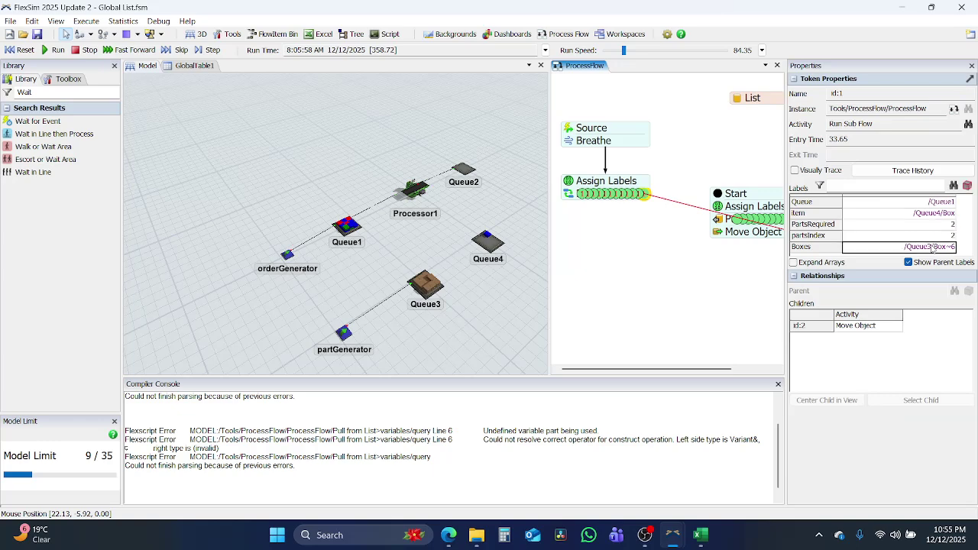
left_click_drag(722, 297, 683, 288)
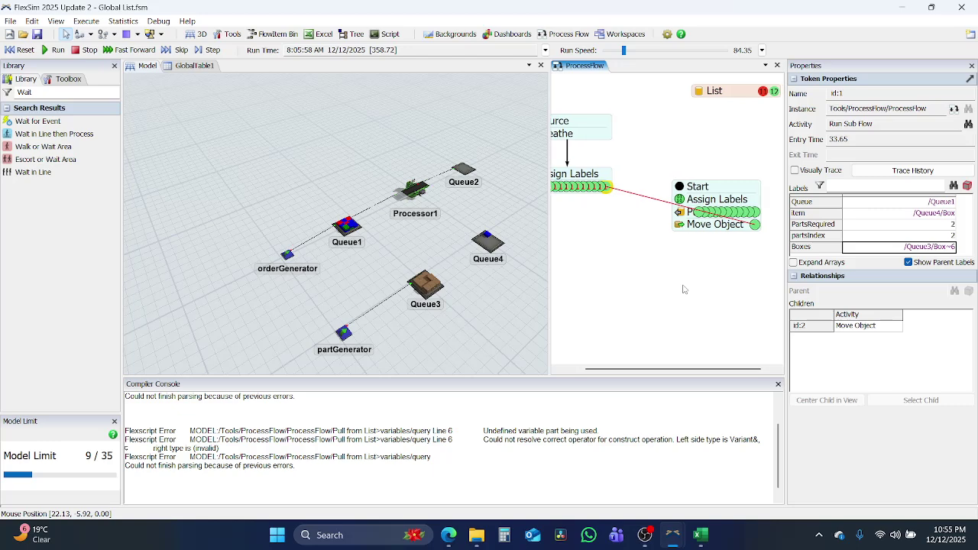
left_click(755, 226)
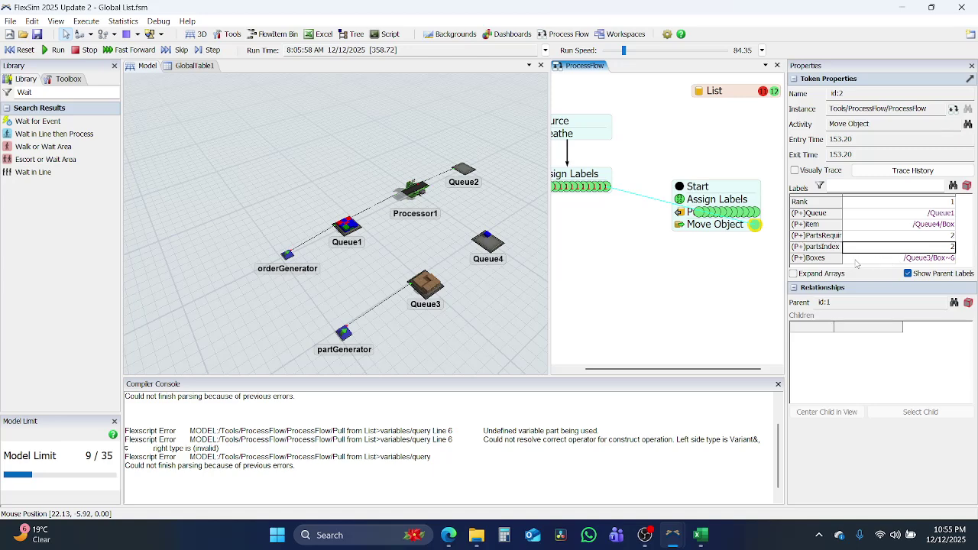
left_click(21, 50)
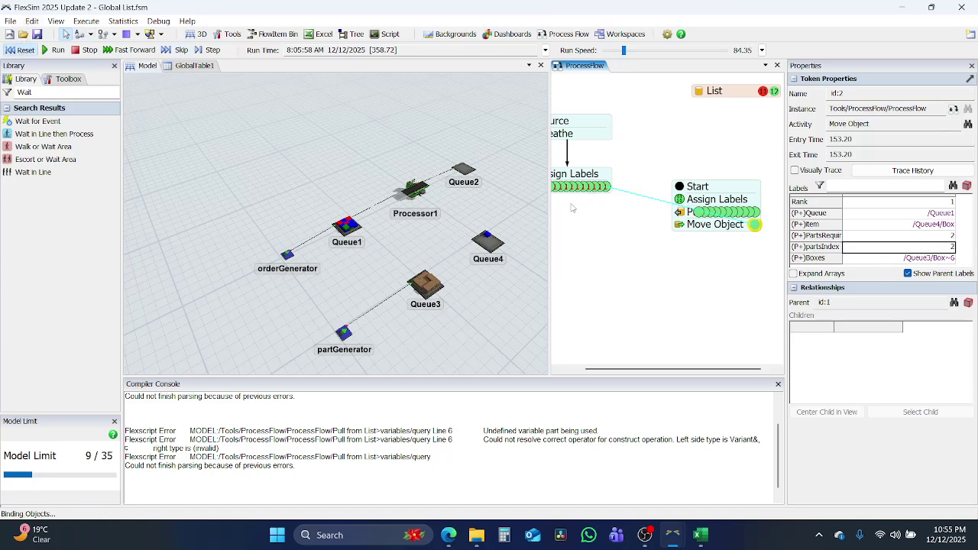
Set the object moved by the Move Object activity to token.Boxes.
left_click(675, 227)
left_click(737, 265)
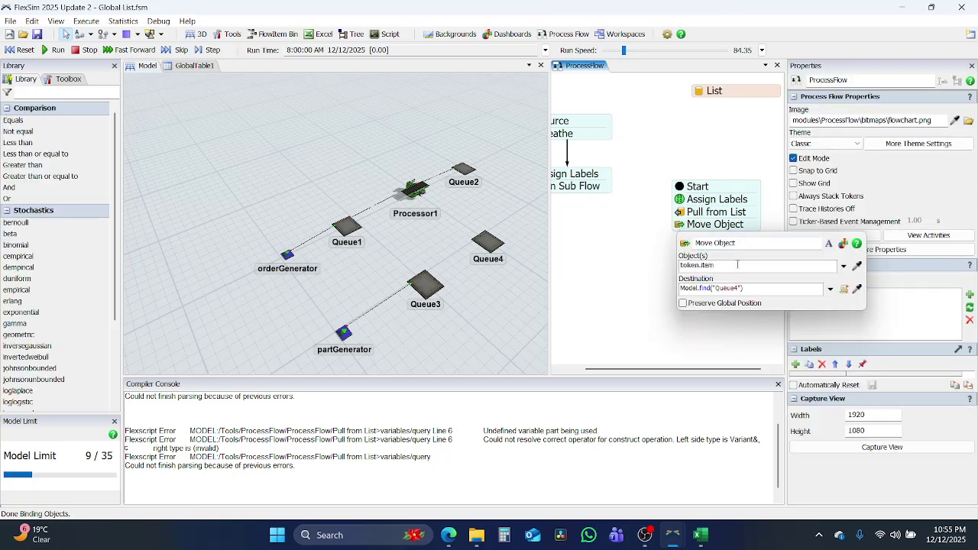
double_click(737, 265)
type("box")
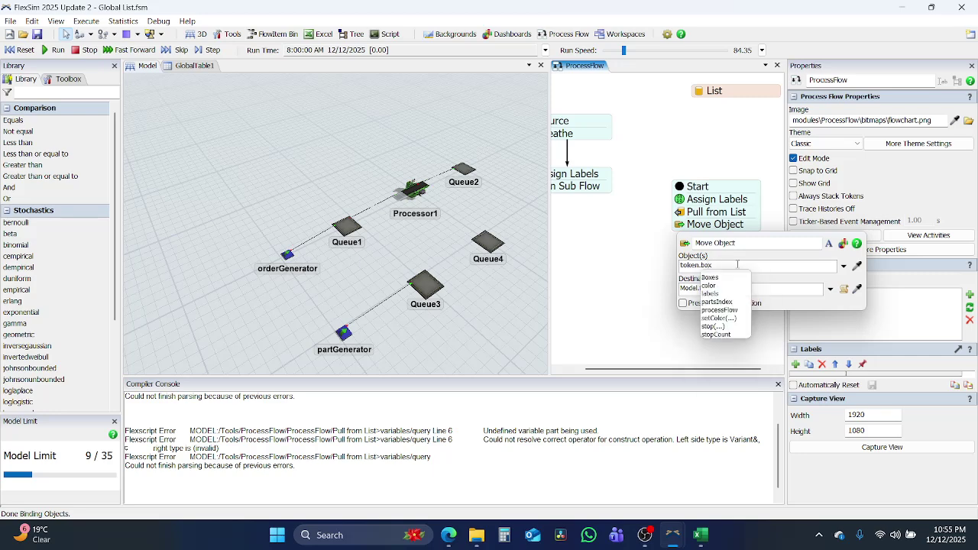
key("Return")
left_click(658, 262)
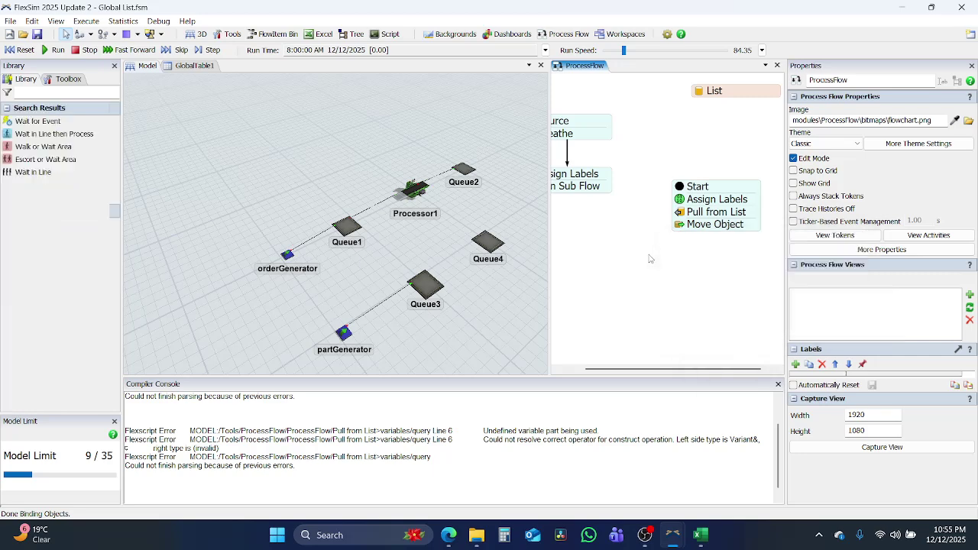
Run the model to watch the pulled boxes move from Queue3 to Queue4, and reset it.
left_click(58, 49)
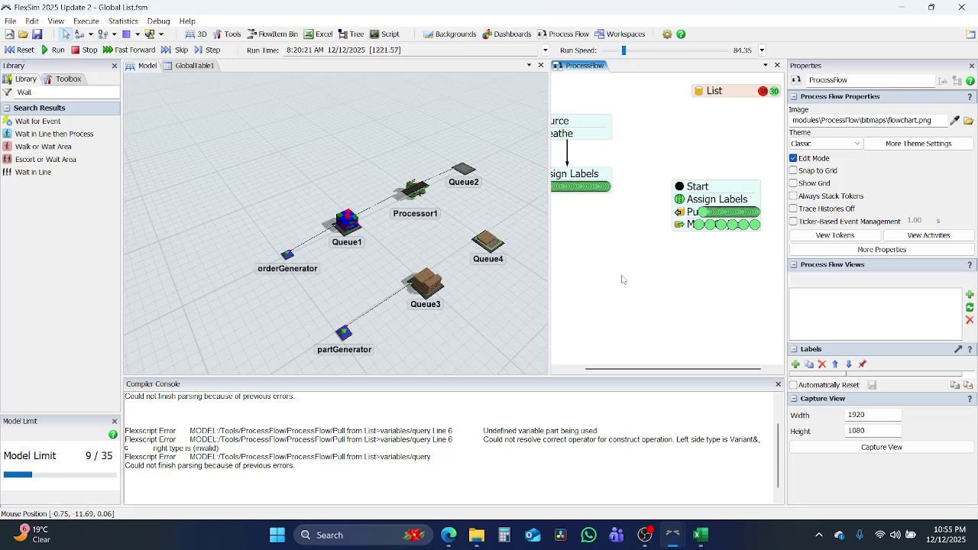
left_click_drag(623, 267, 687, 279)
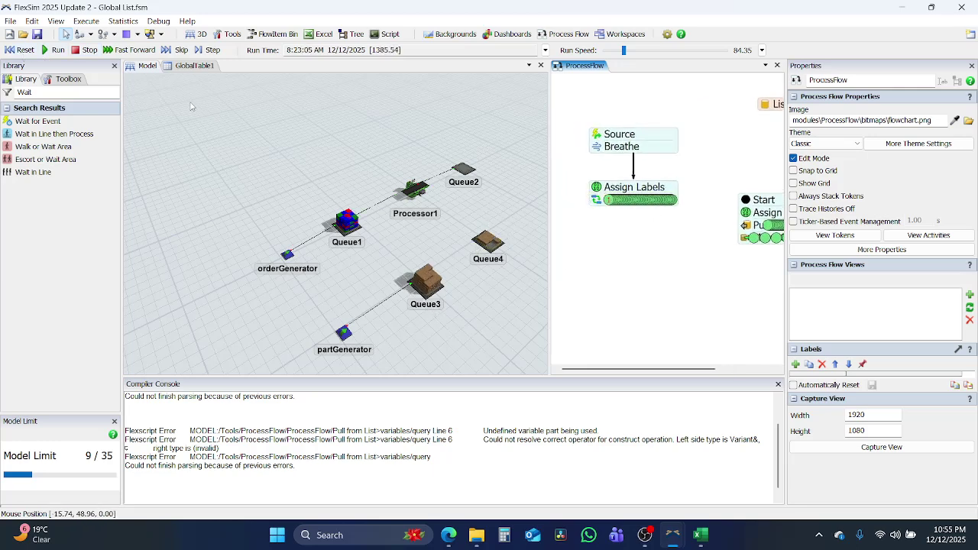
left_click(17, 51)
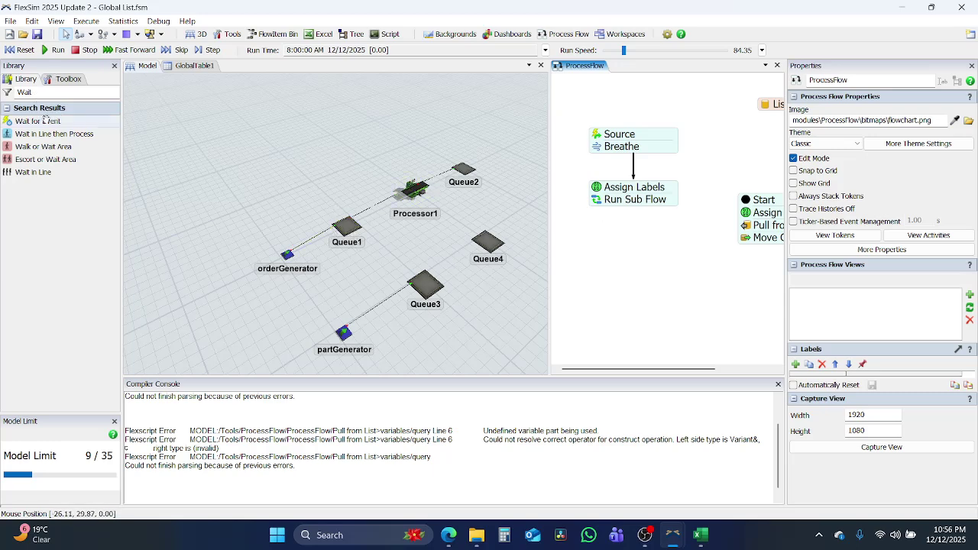
Add a Wait for Event activity below Run Sub Flow and connect Run Sub Flow to it.
left_click_drag(44, 121, 570, 174)
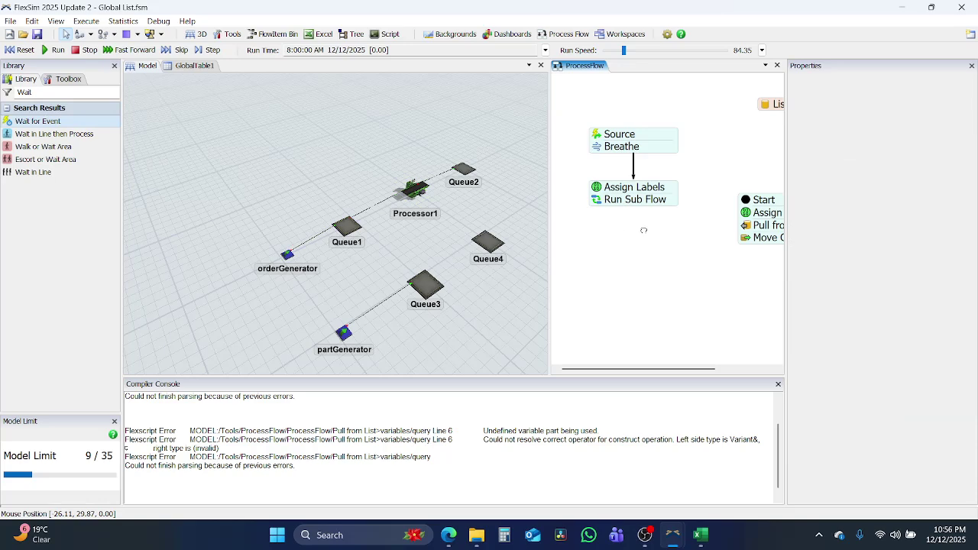
left_click_drag(685, 237, 653, 241)
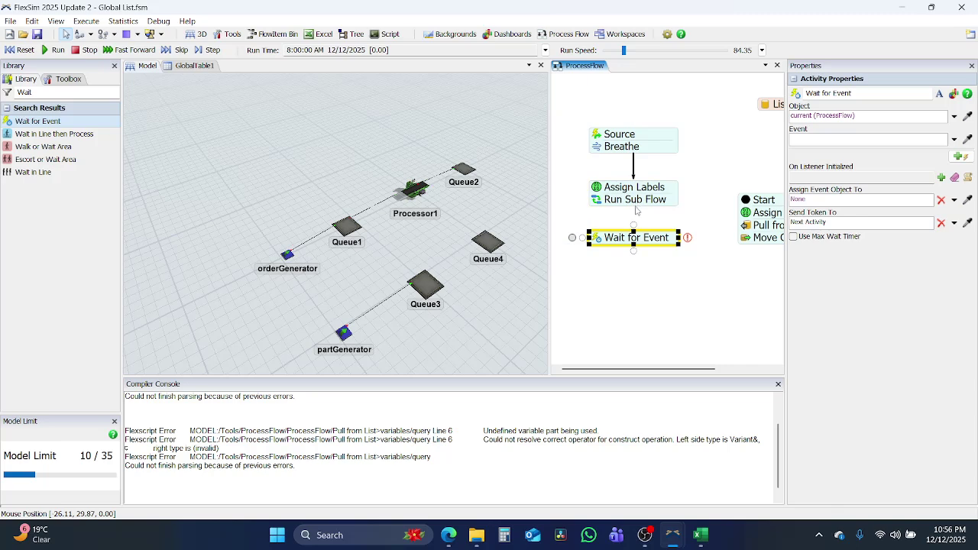
left_click_drag(635, 204, 633, 236)
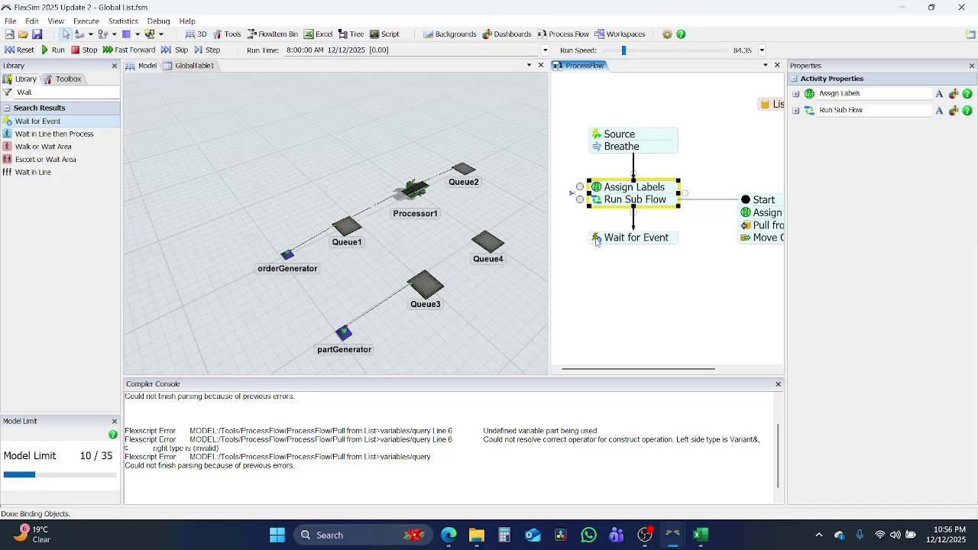
Set the Wait for Event activity to listen for Queue1's On Exit event.
double_click(597, 239)
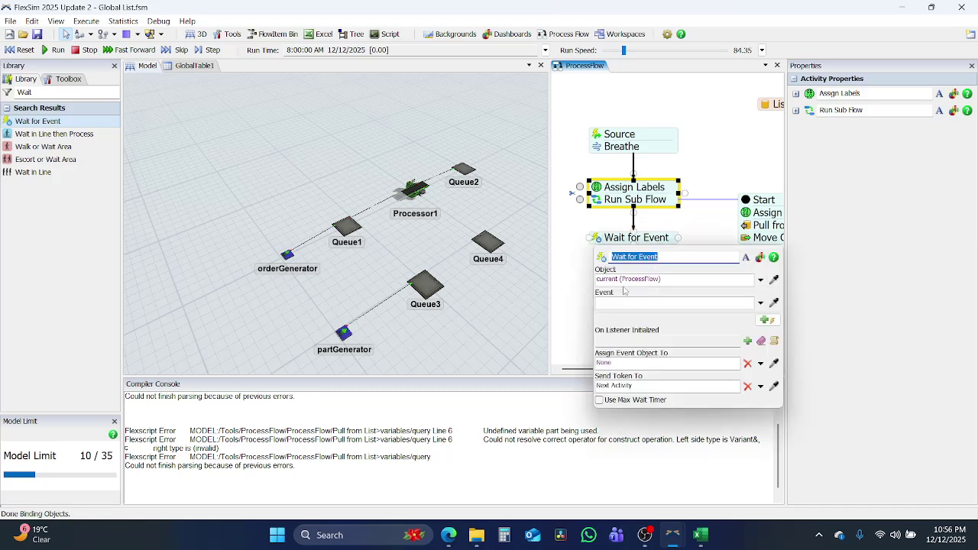
left_click(773, 282)
left_click(349, 225)
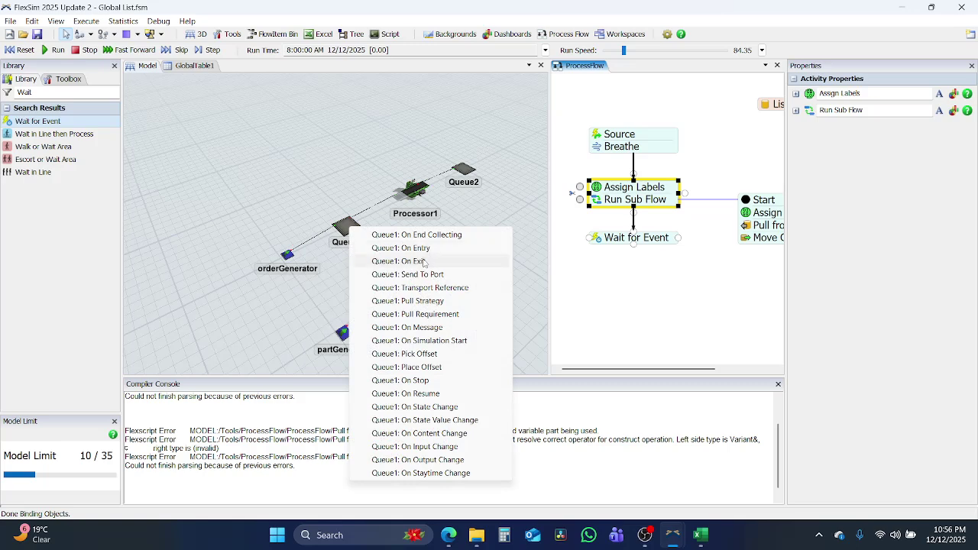
left_click(422, 262)
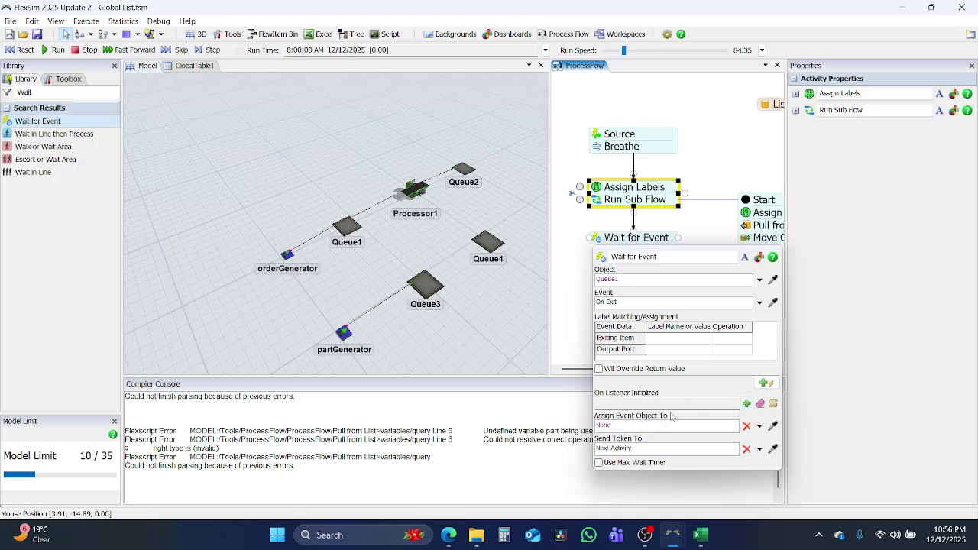
Try a Release Token action on the Wait for Event's On Listener Initialized trigger, with token.item as the token and 1 as the destination.
left_click(746, 404)
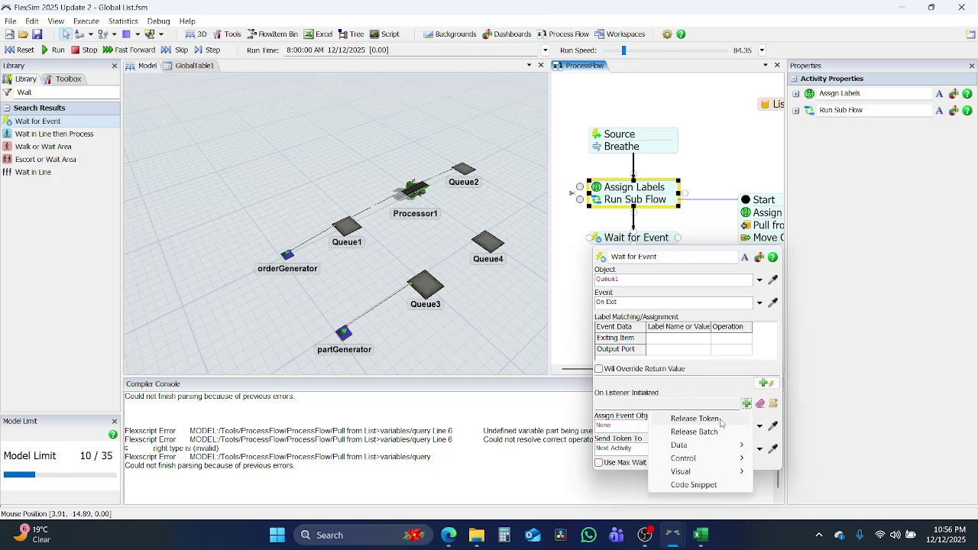
left_click(720, 419)
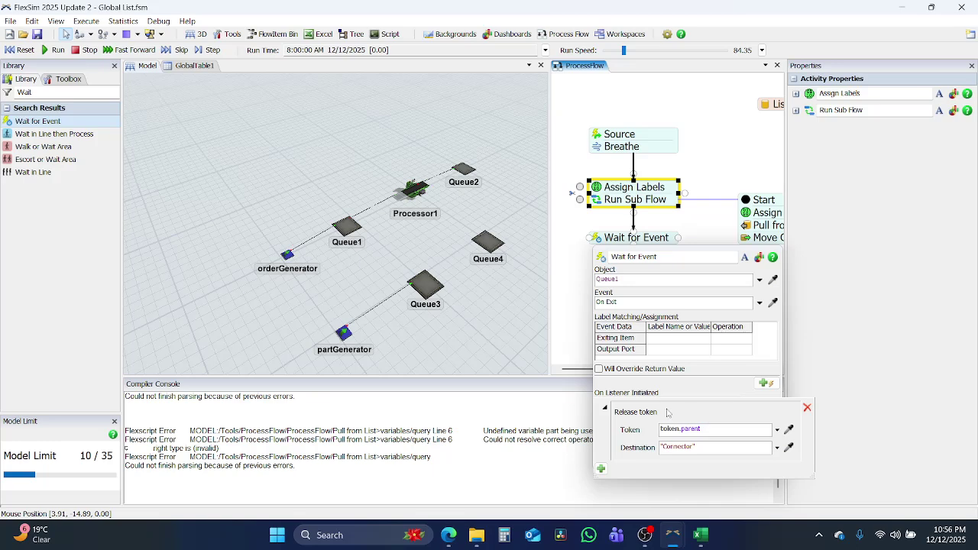
left_click(708, 431)
key("ctrl+shift+Left")
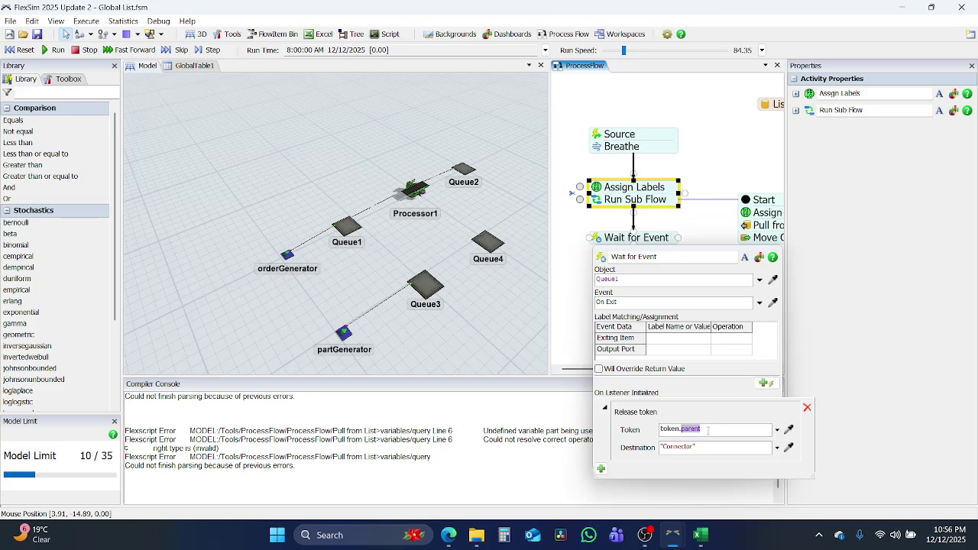
type("item")
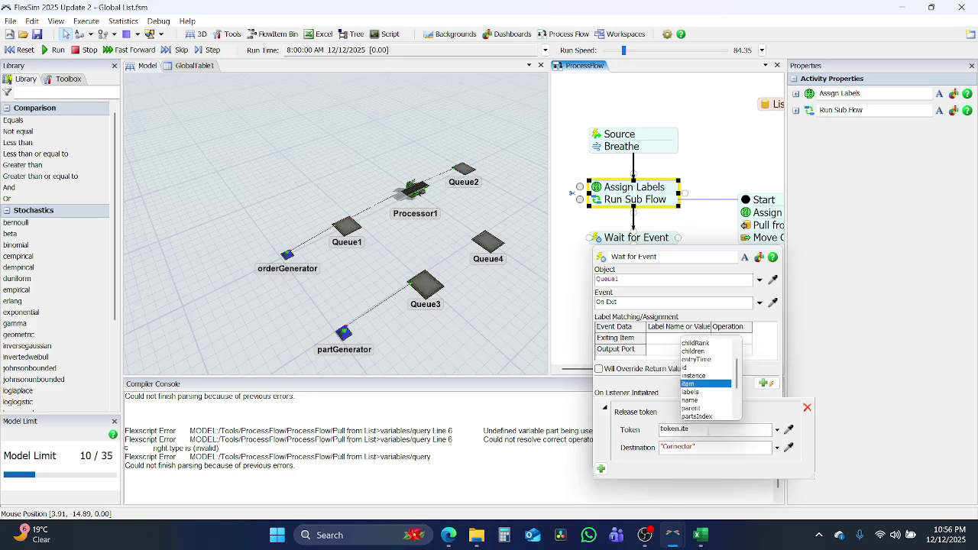
double_click(670, 447)
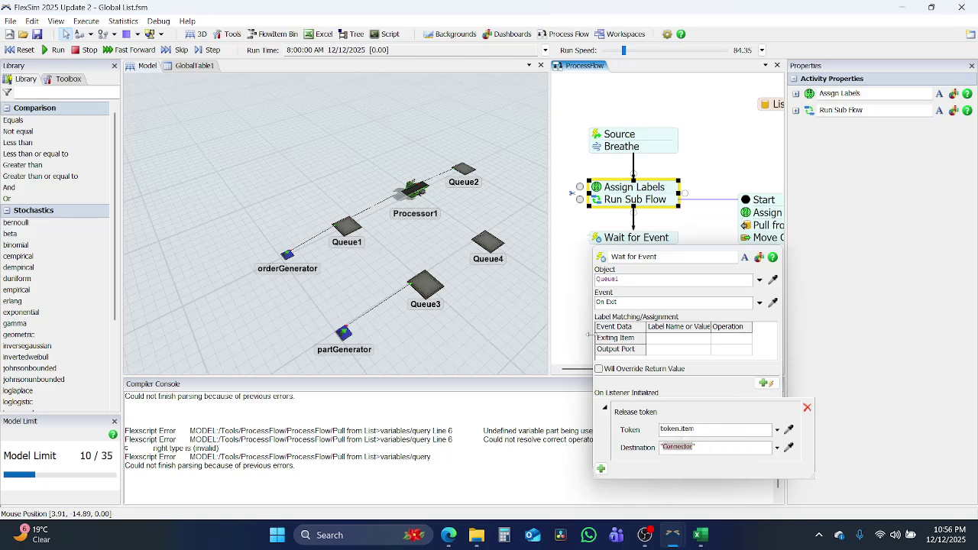
type("1")
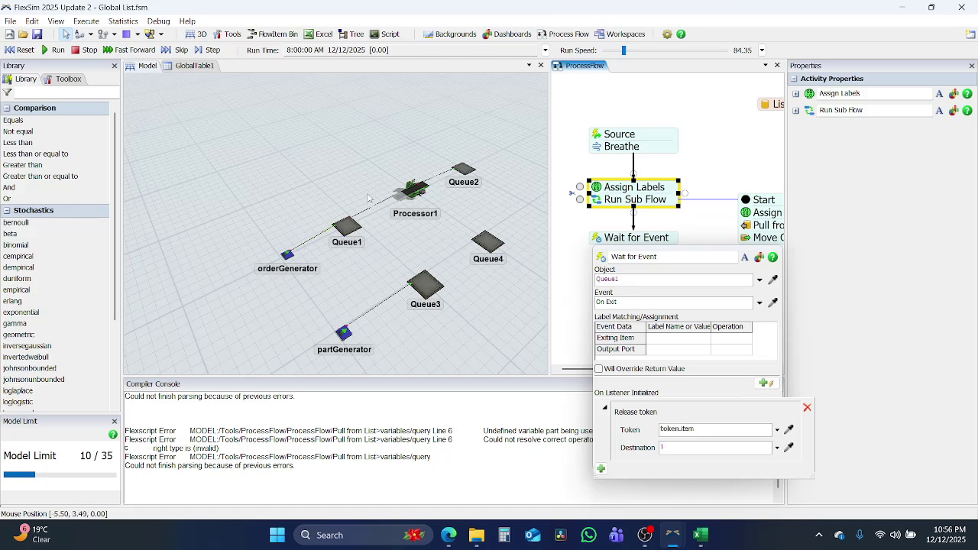
left_click(586, 328)
left_click(586, 328)
left_click(595, 238)
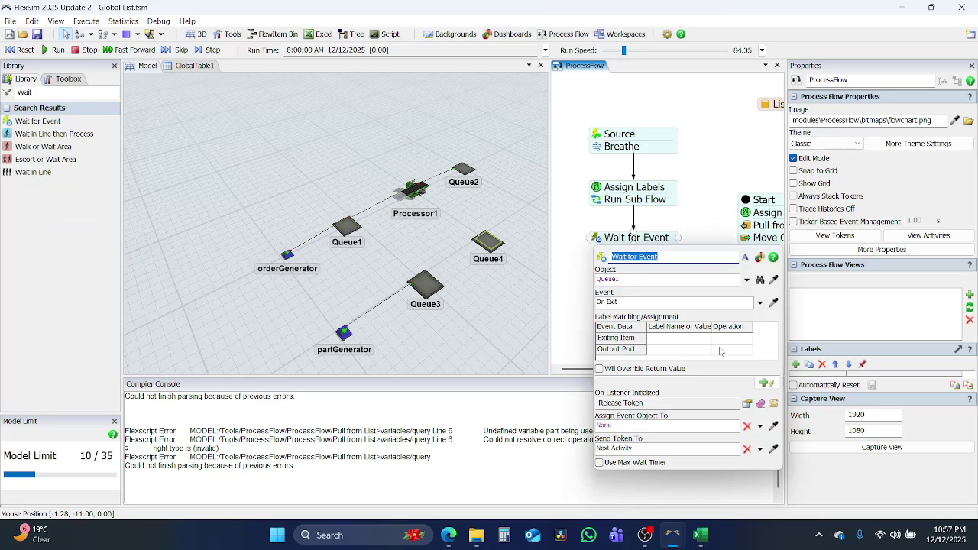
Review the Release Token settings of the On Listener Initialized trigger and remove that action.
left_click(746, 407)
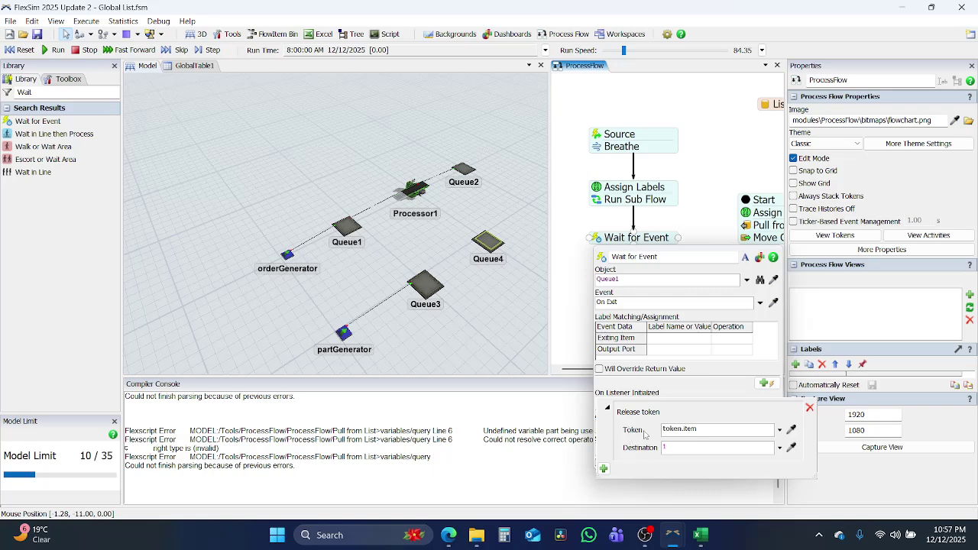
left_click(663, 395)
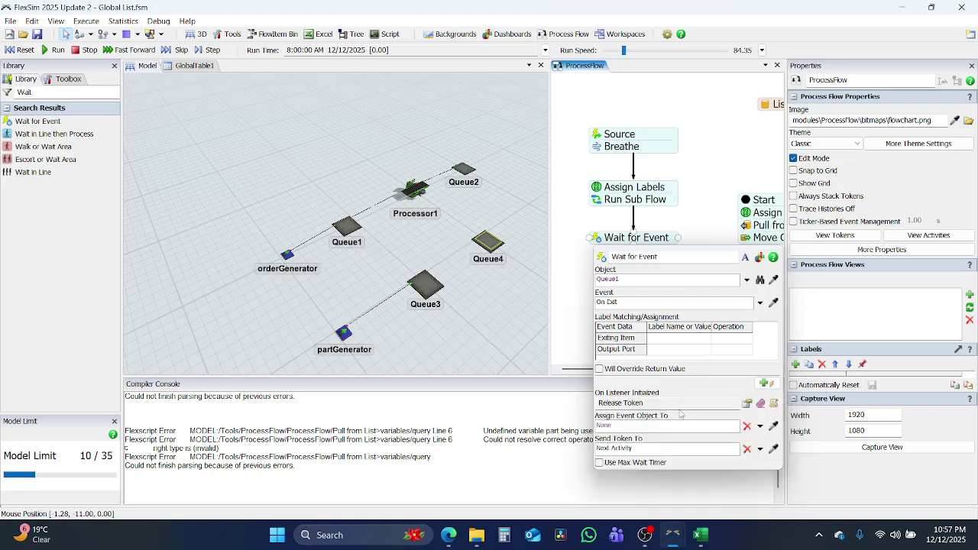
left_click(746, 403)
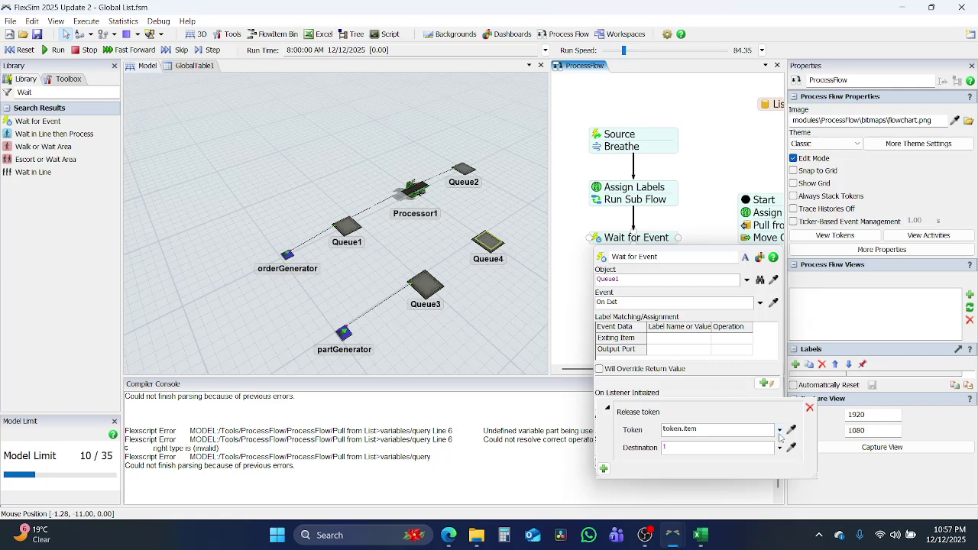
left_click(779, 430)
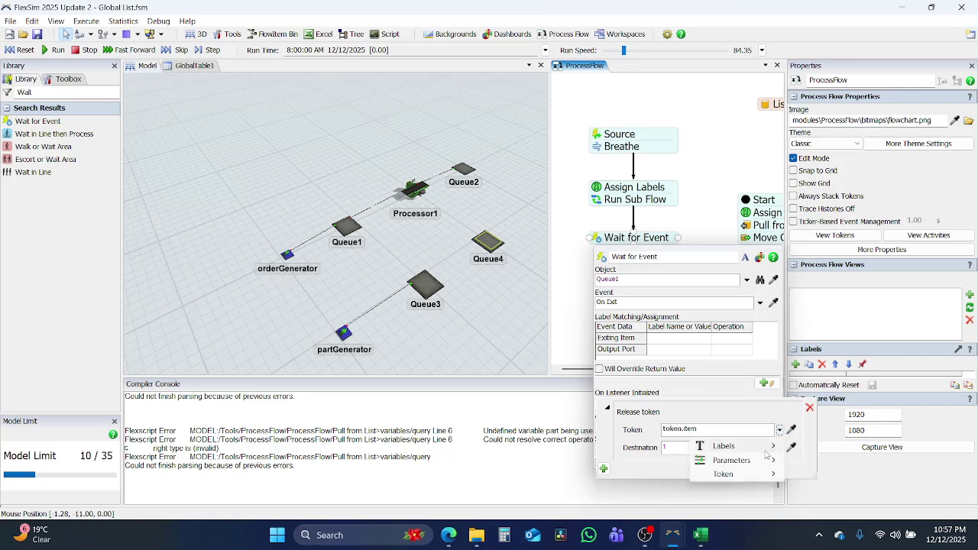
mouse_move(766, 450)
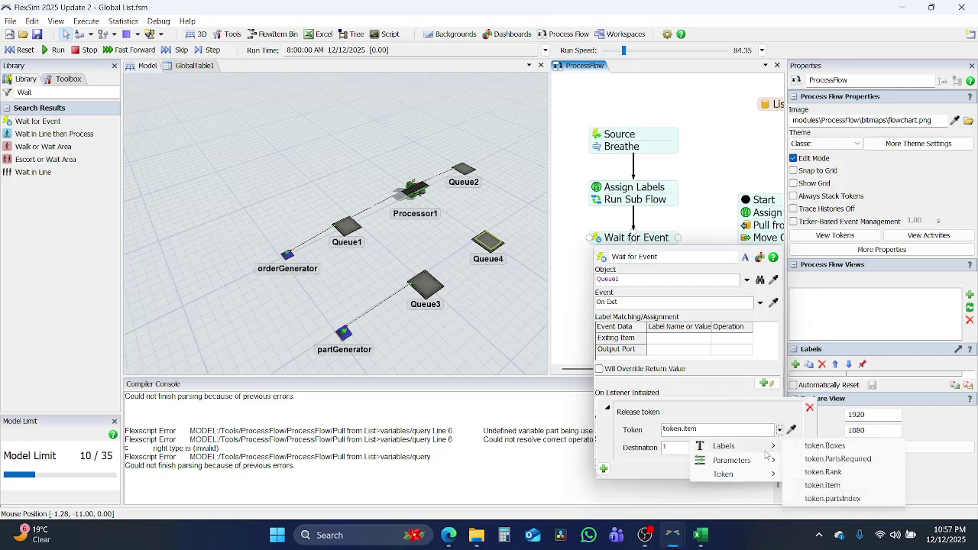
left_click(660, 476)
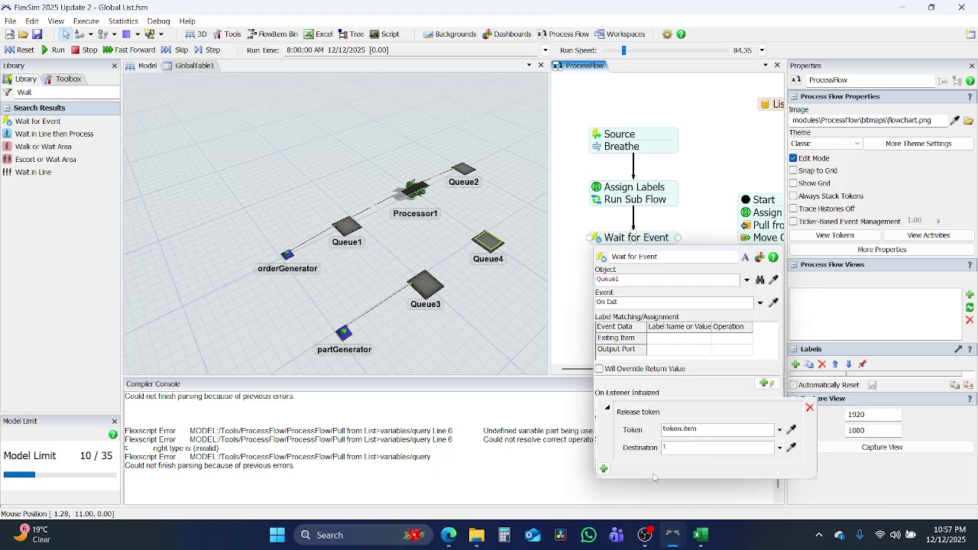
left_click(809, 407)
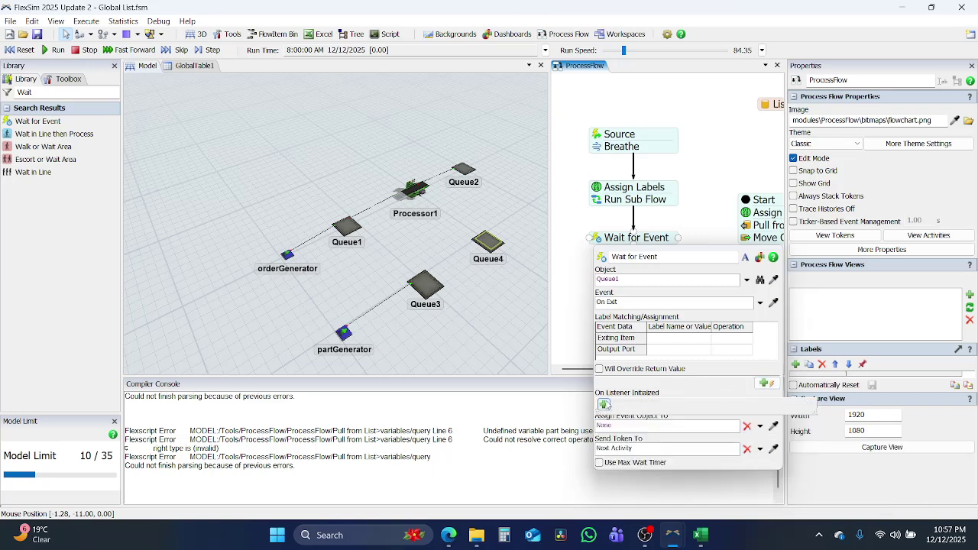
left_click(603, 404)
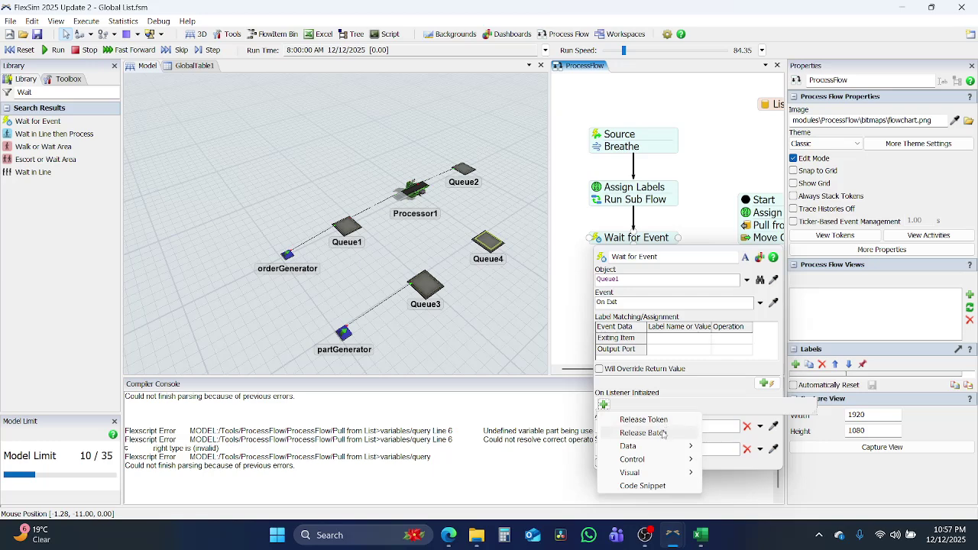
mouse_move(654, 449)
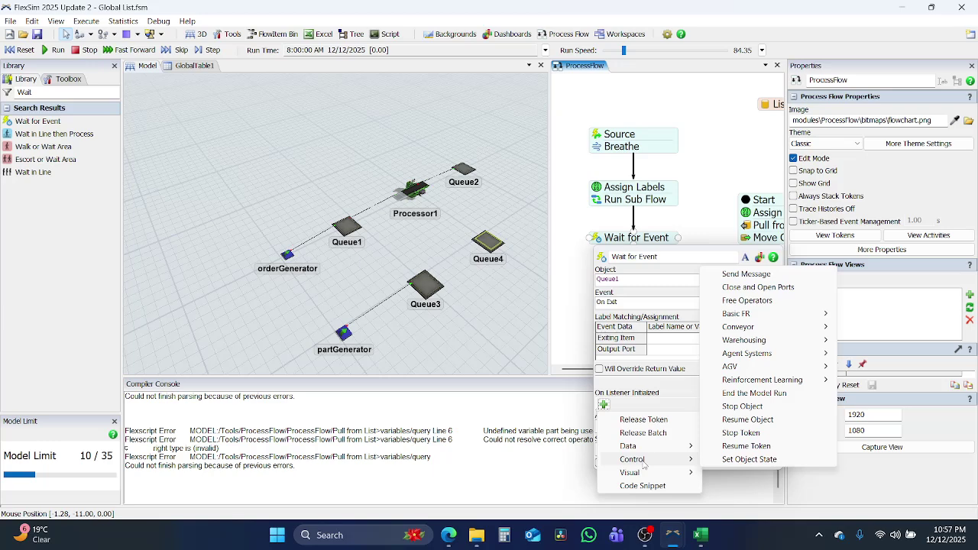
left_click(630, 368)
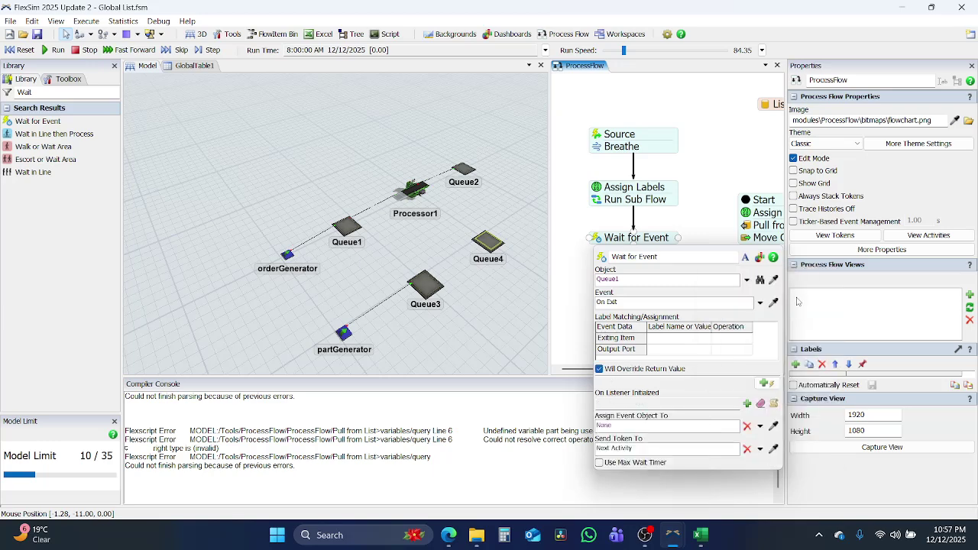
Change the Wait for Event's event to On Entry and match the entering item against the item label.
left_click(760, 303)
left_click(683, 259)
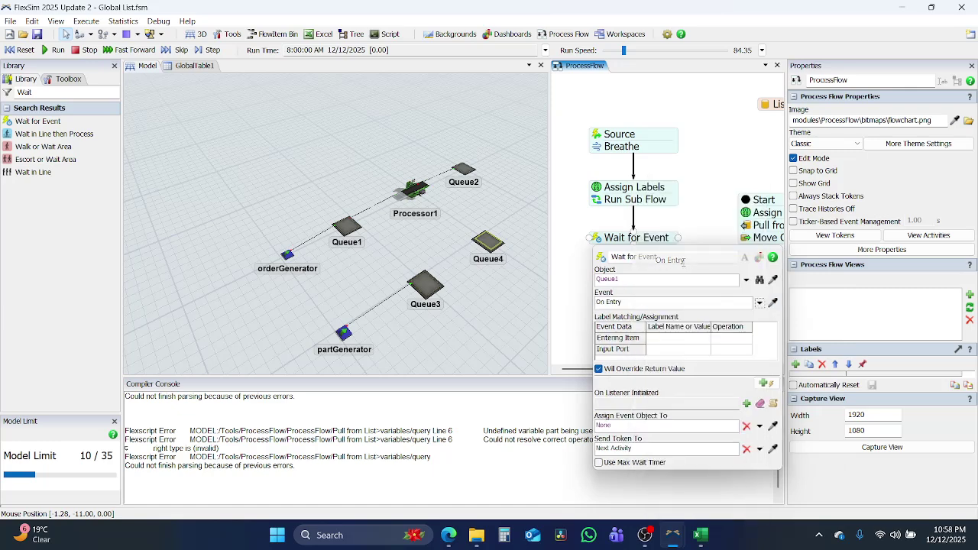
left_click(673, 337)
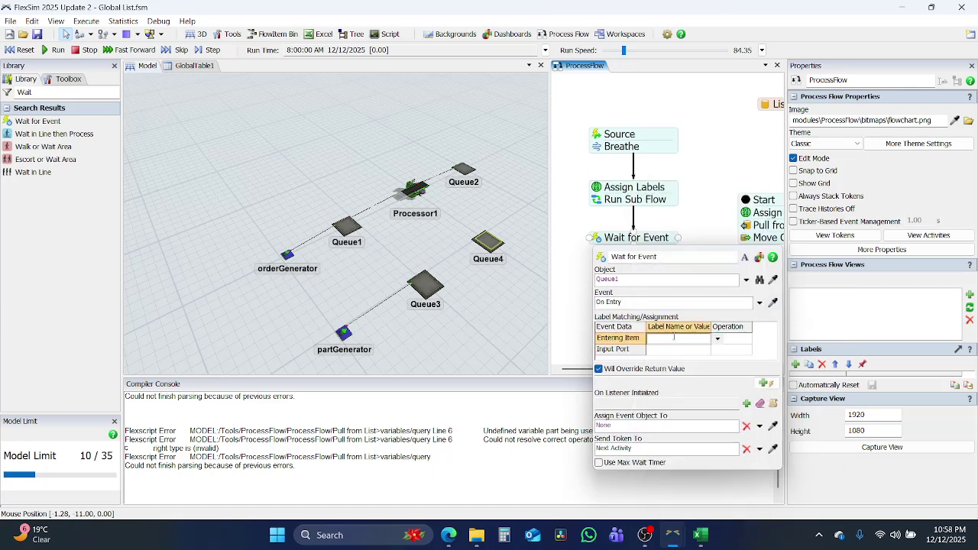
left_click(751, 340)
left_click(750, 340)
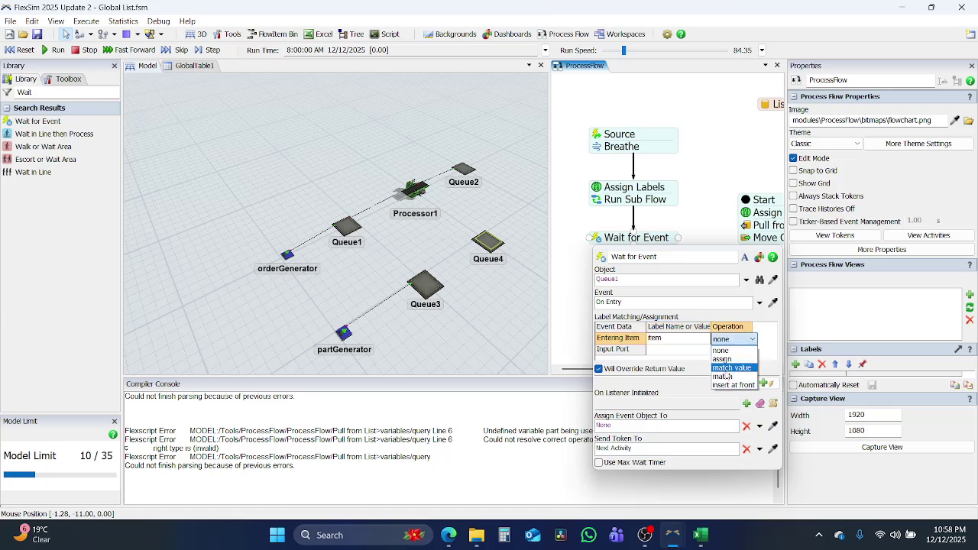
left_click(722, 376)
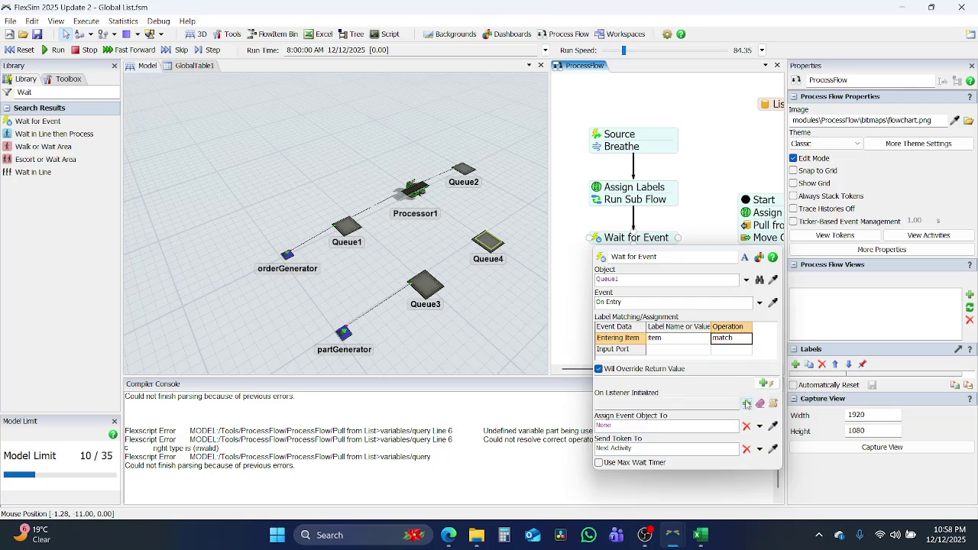
left_click(746, 403)
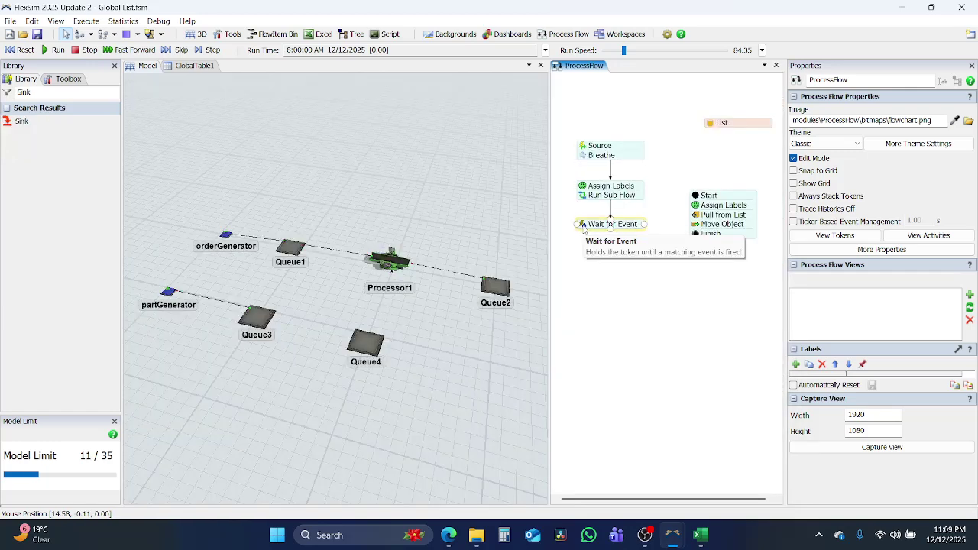
Examine the Wait for Event's entering-item matching and the Release Item settings of its On Listener Initialized trigger.
double_click(583, 226)
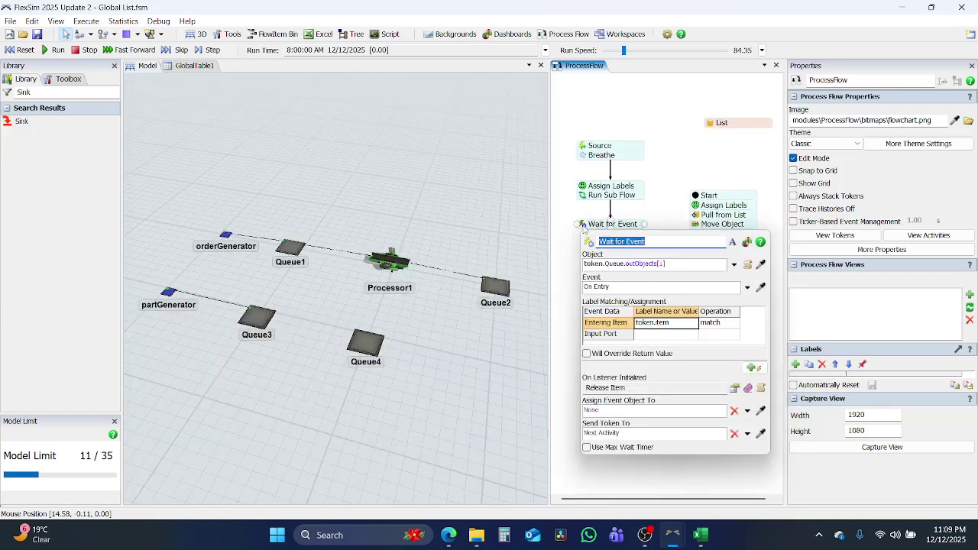
left_click(642, 327)
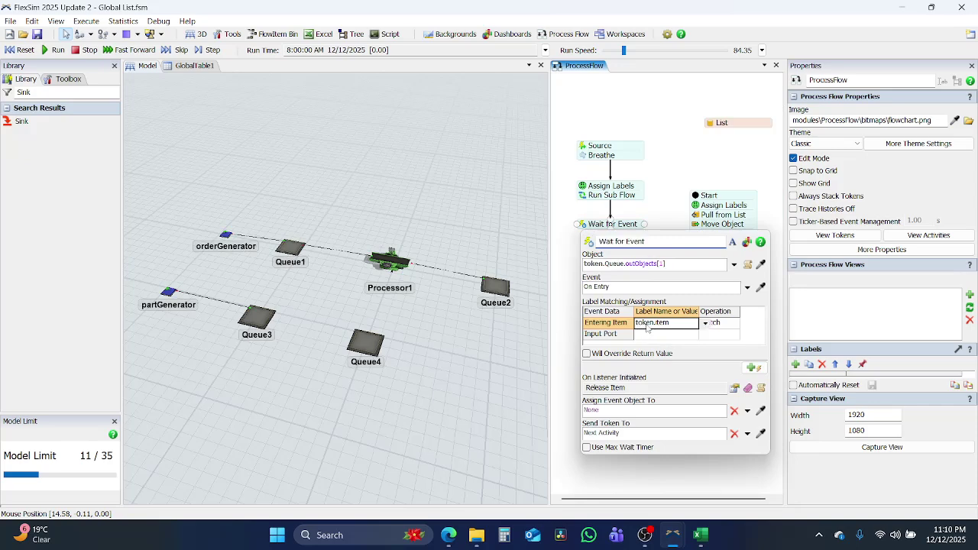
left_click(717, 328)
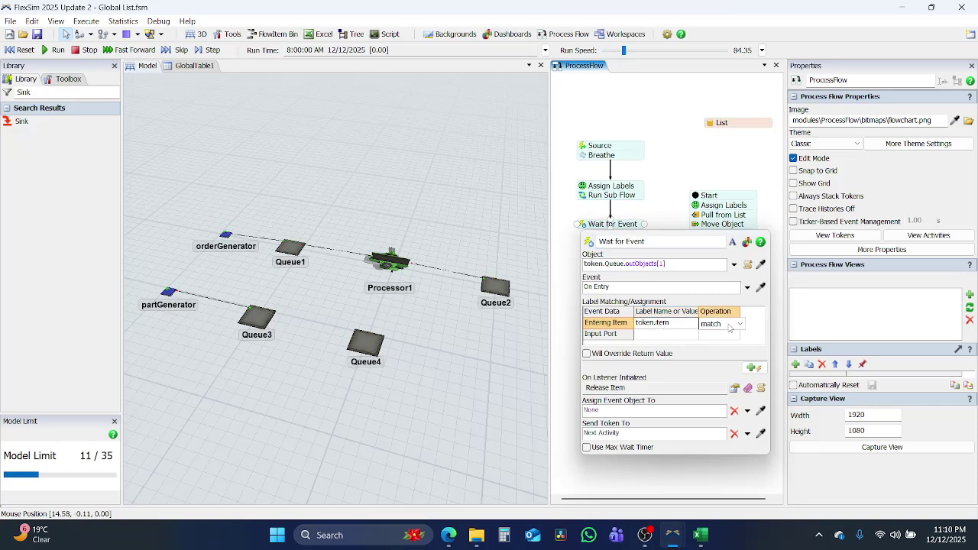
left_click(602, 432)
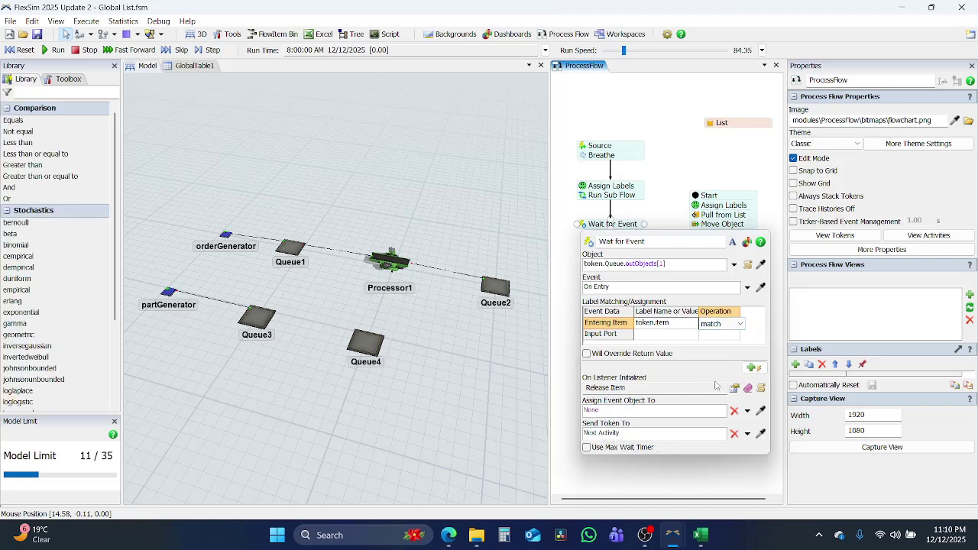
left_click(734, 388)
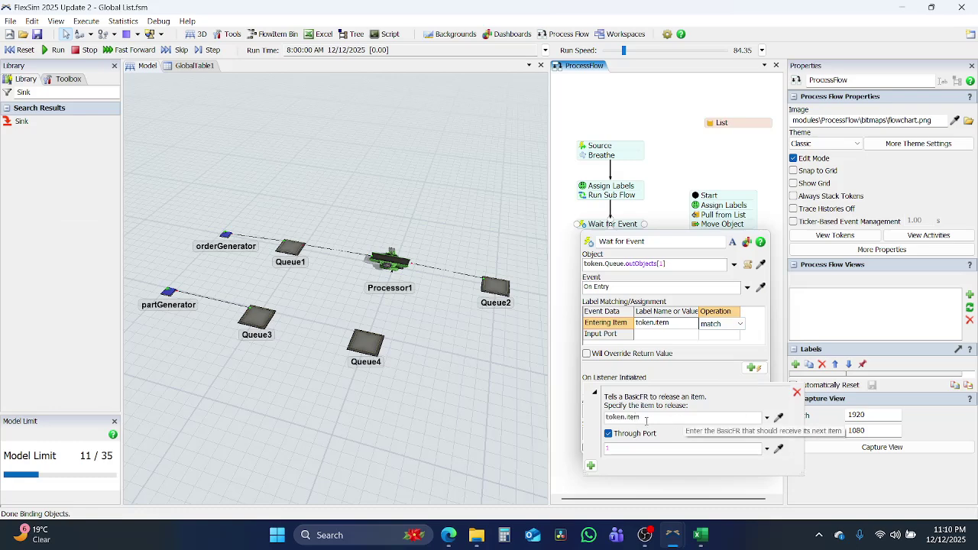
key("Tab")
key("Tab")
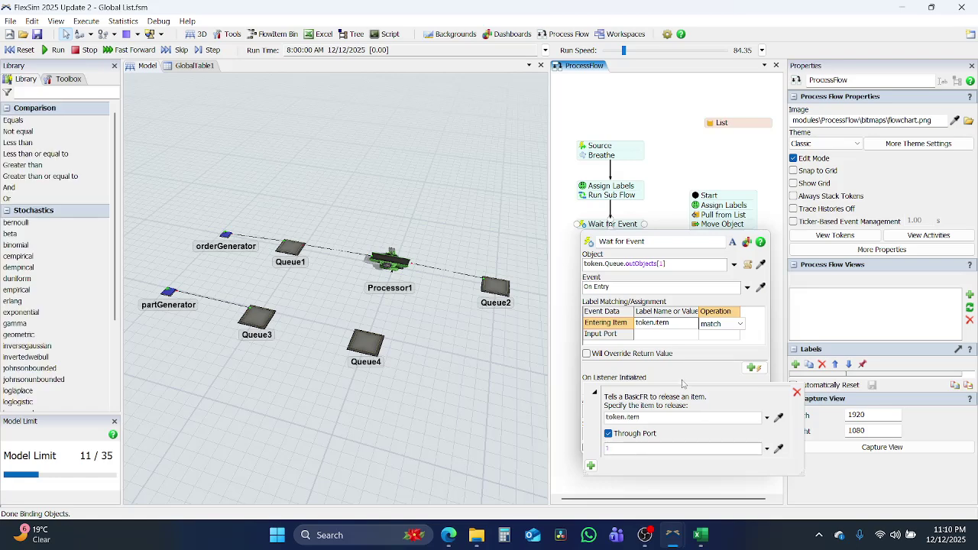
left_click(682, 384)
Replace the On Listener Initialized logic with a Basic FR Release Item action that releases token.item through port 1.
left_click(748, 388)
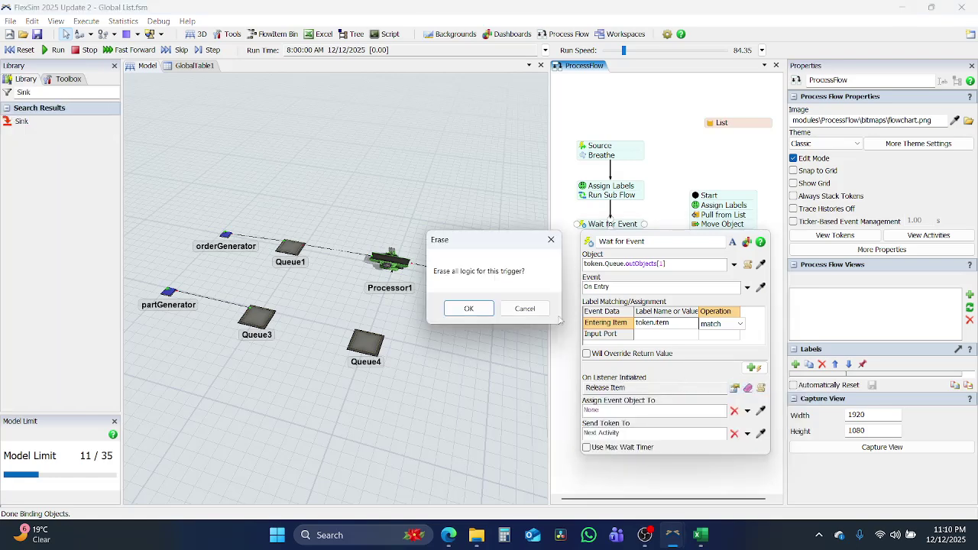
left_click(469, 308)
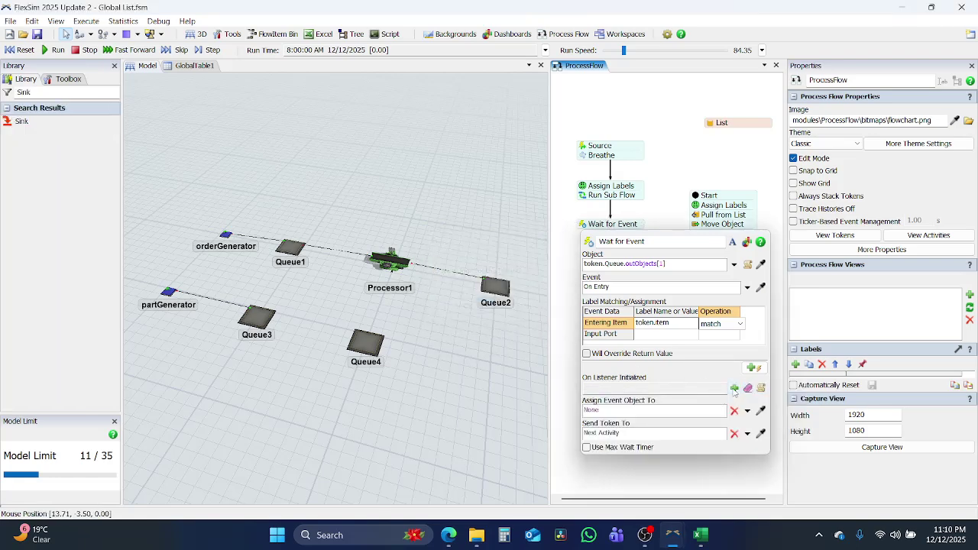
left_click(734, 389)
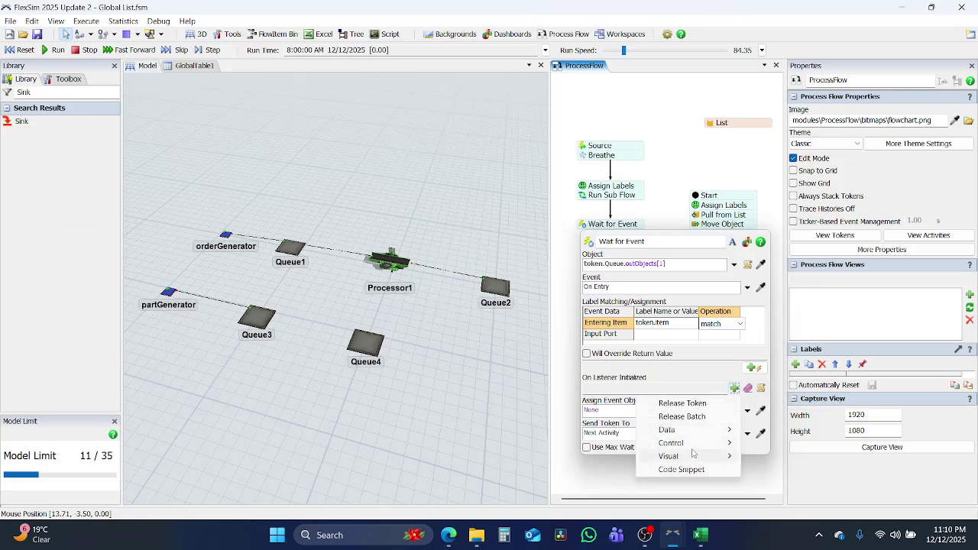
mouse_move(672, 443)
mouse_move(805, 300)
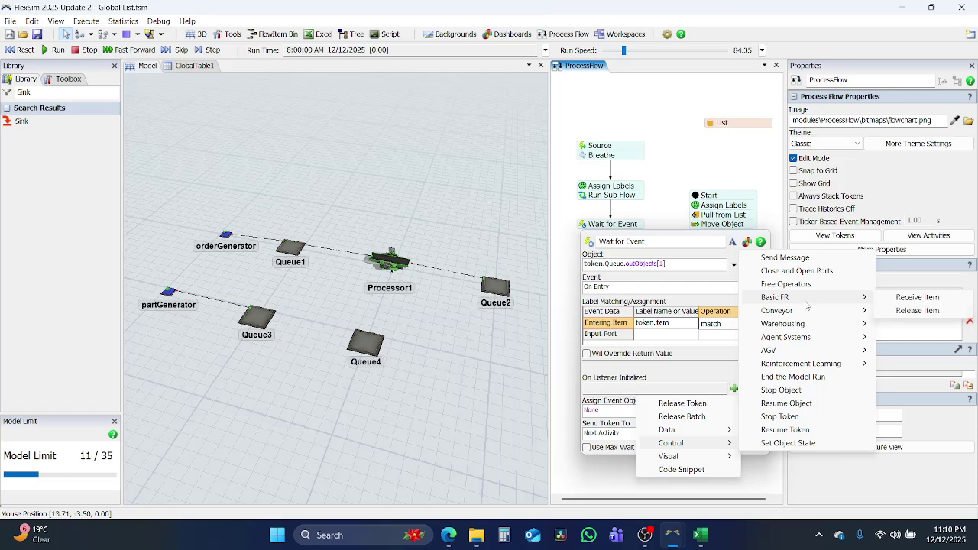
left_click(904, 310)
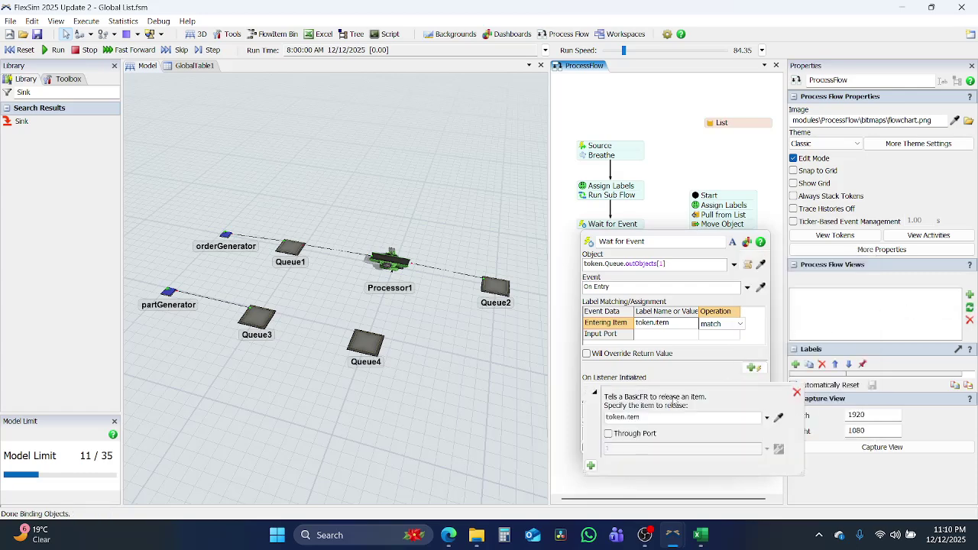
left_click(626, 418)
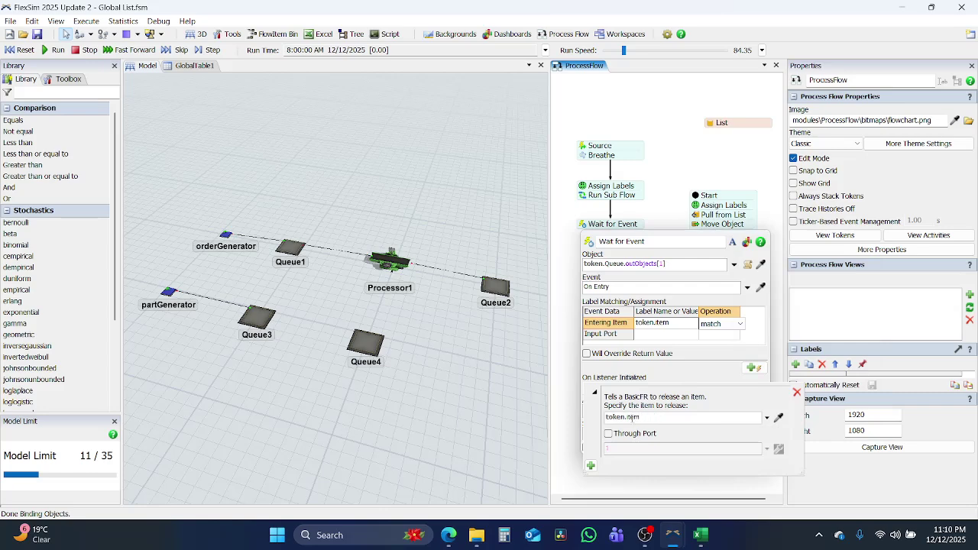
left_click(608, 433)
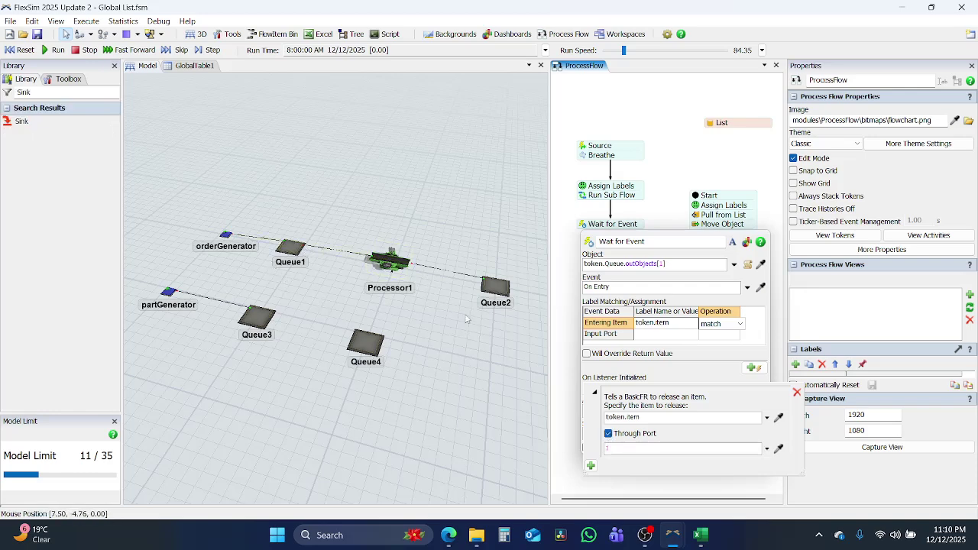
Add a Sink below Wait for Event, connect Wait for Event to it, and save the model.
left_click(566, 209)
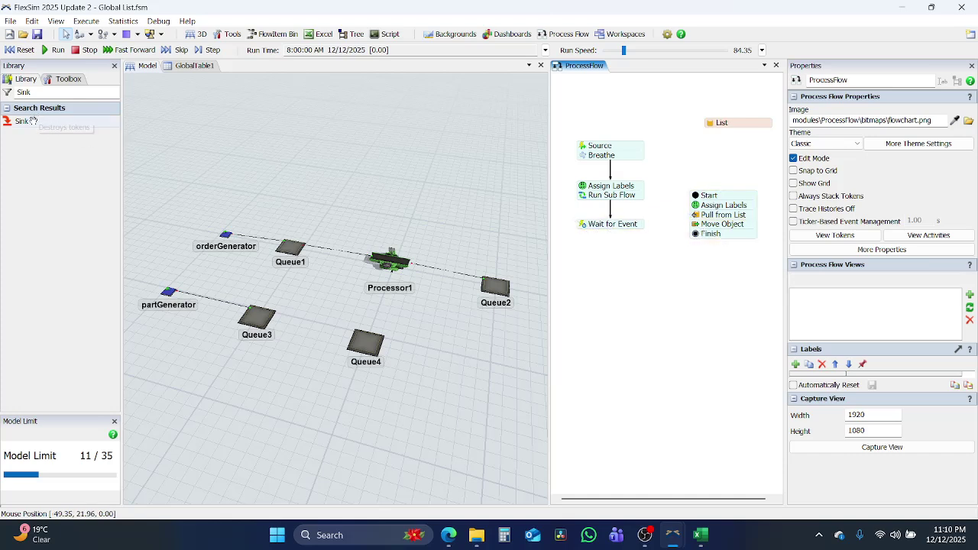
left_click_drag(32, 120, 615, 250)
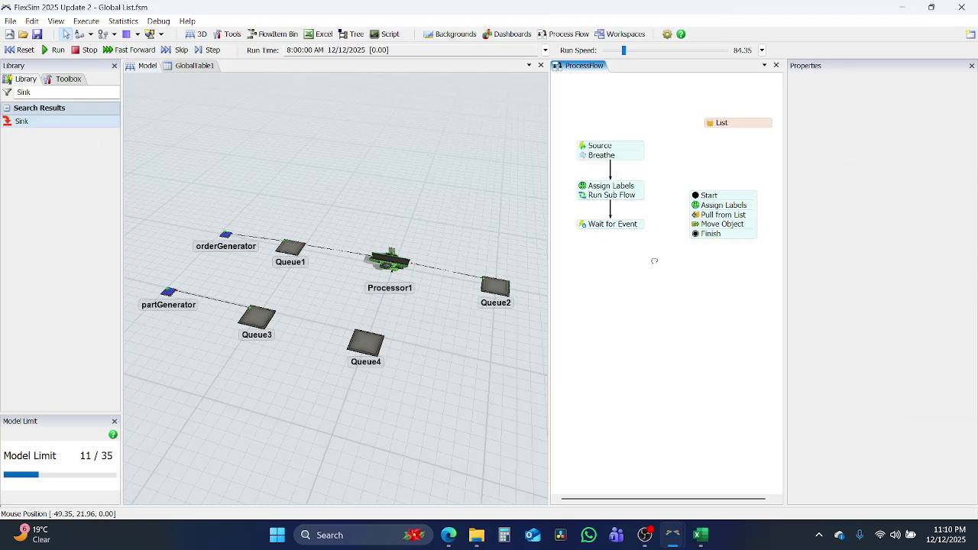
left_click_drag(653, 260, 651, 265)
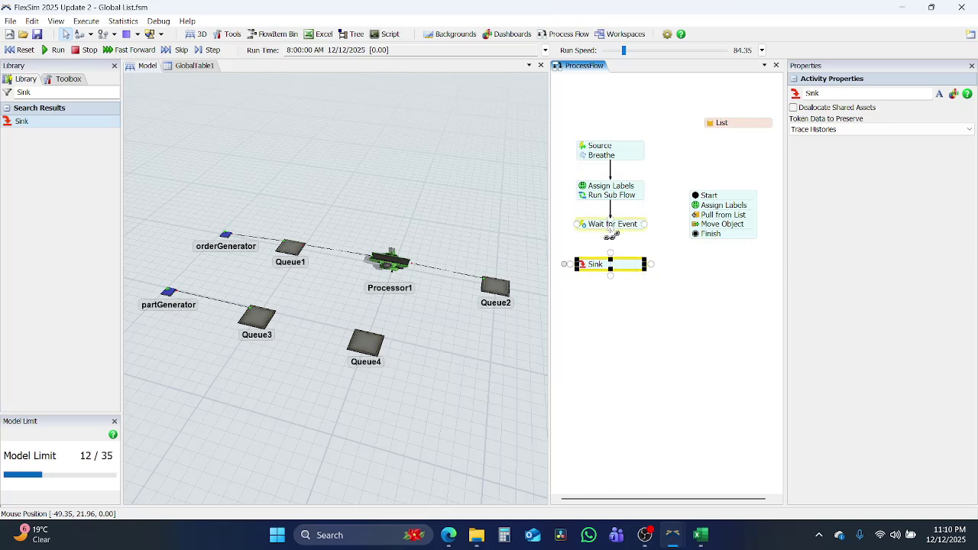
left_click_drag(613, 234, 614, 260)
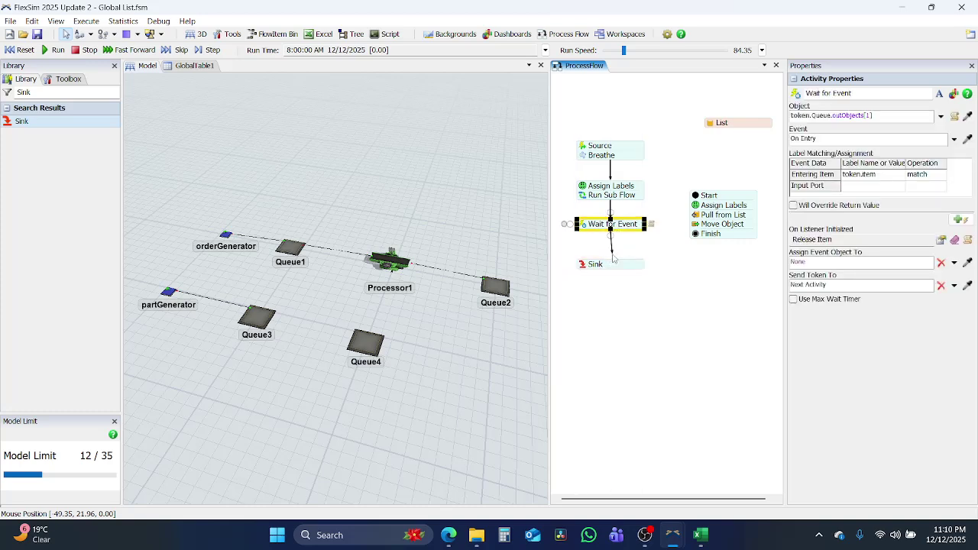
double_click(584, 225)
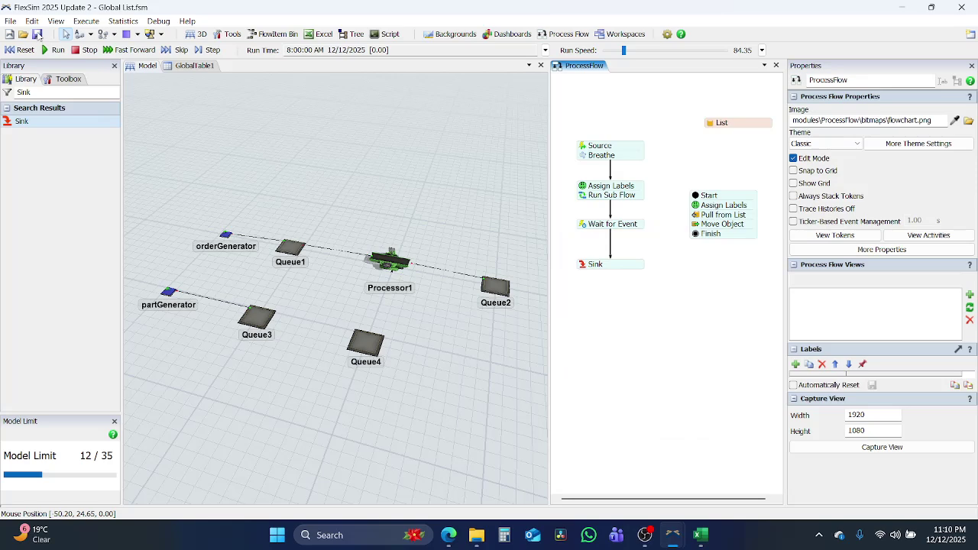
left_click(37, 35)
Review the Source activity's settings and set orderGenerator's arrival style to Inter-Arrival Time.
left_click(581, 148)
double_click(582, 147)
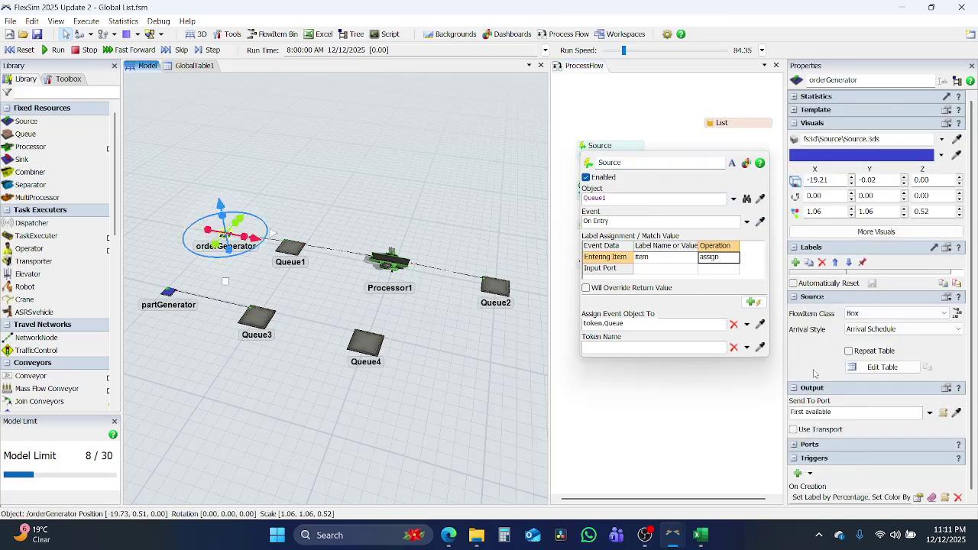
left_click(911, 329)
left_click(869, 345)
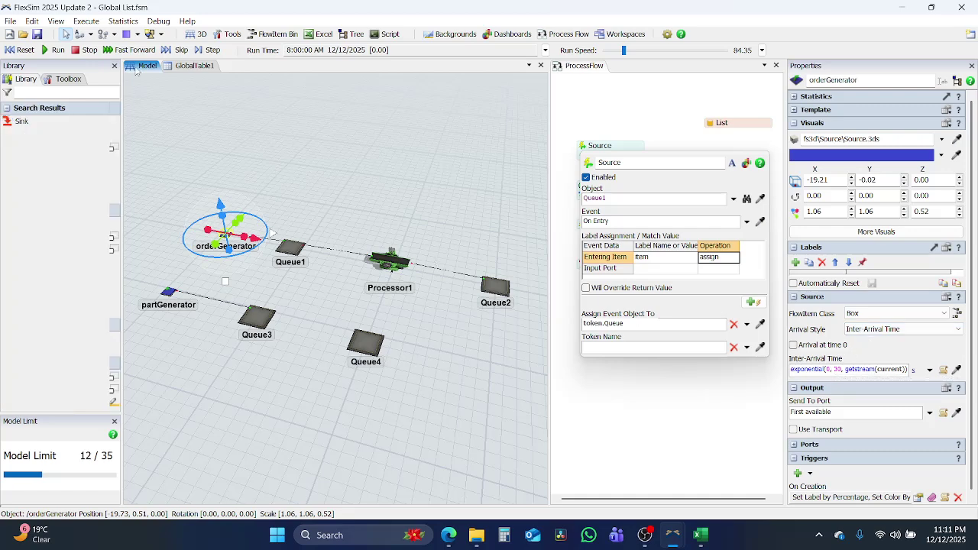
Run the model from a reset state to check how orders and parts move through the queues, and reset it.
left_click(24, 51)
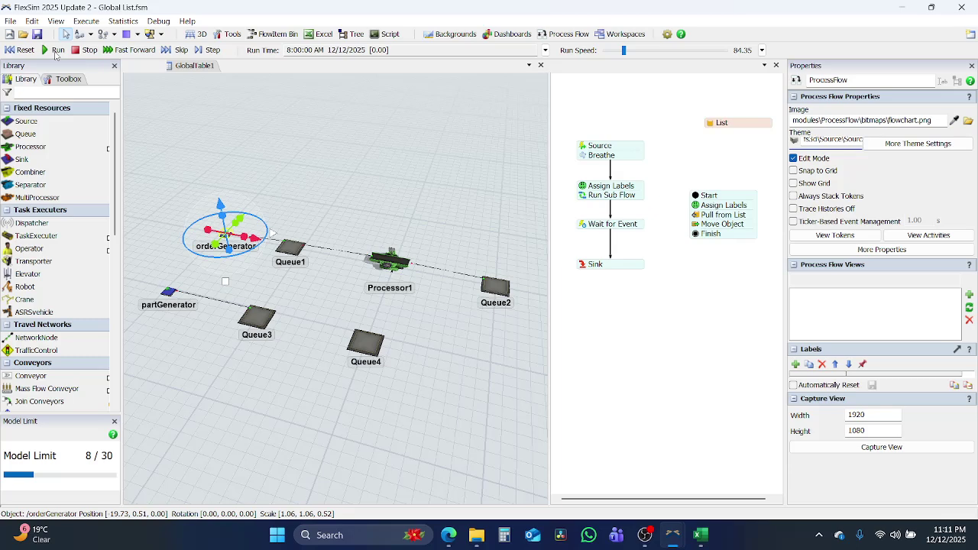
left_click(55, 52)
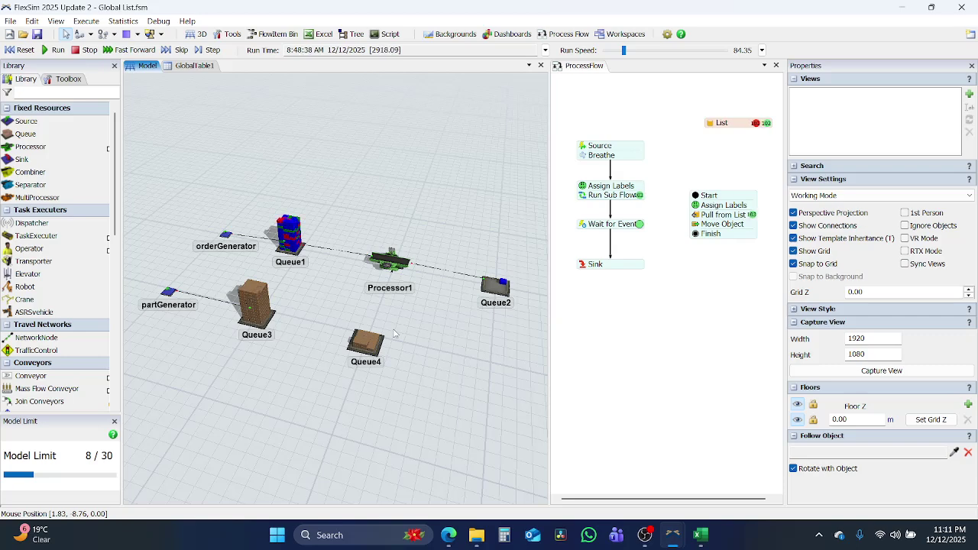
left_click(20, 49)
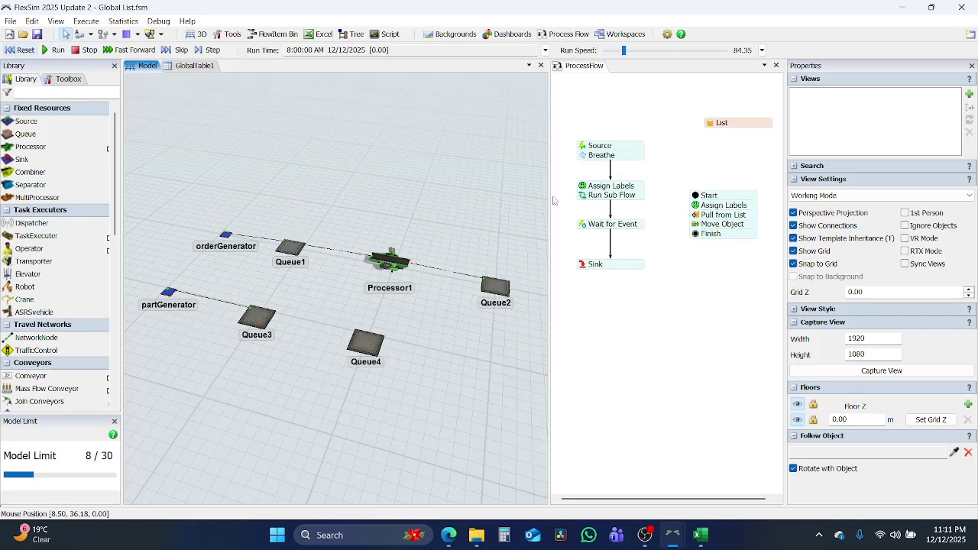
Enable Will Override Return Value for the Entering Item row of the Wait for Event activity.
left_click(582, 224)
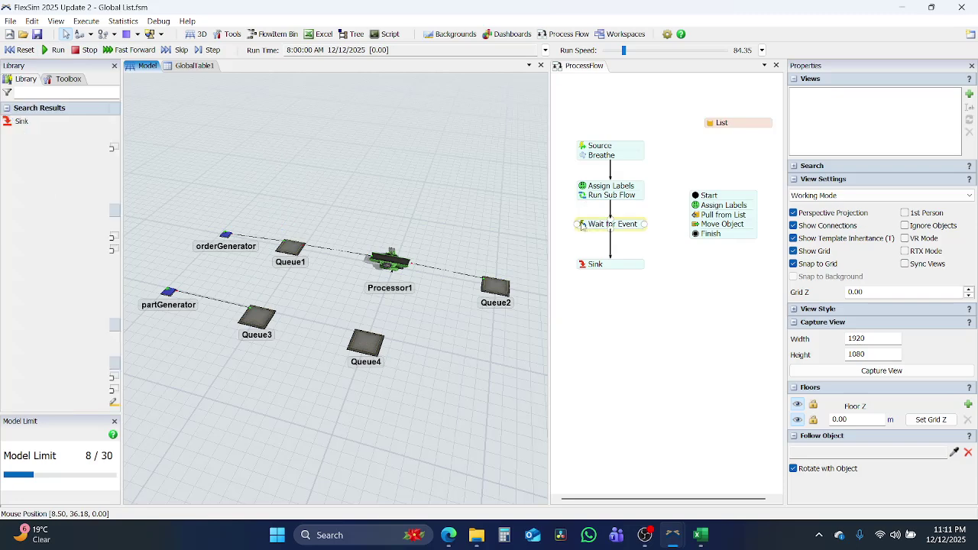
left_click(715, 319)
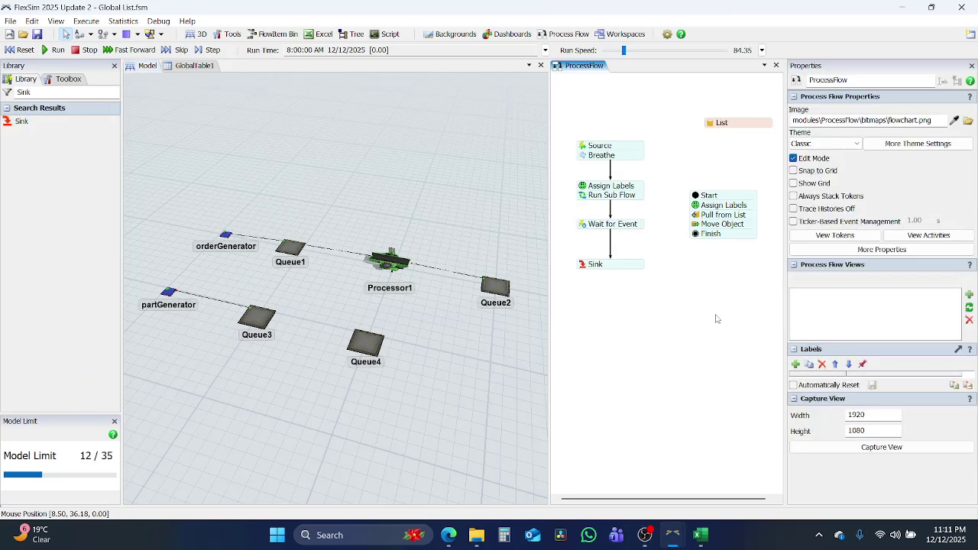
double_click(600, 224)
left_click(630, 353)
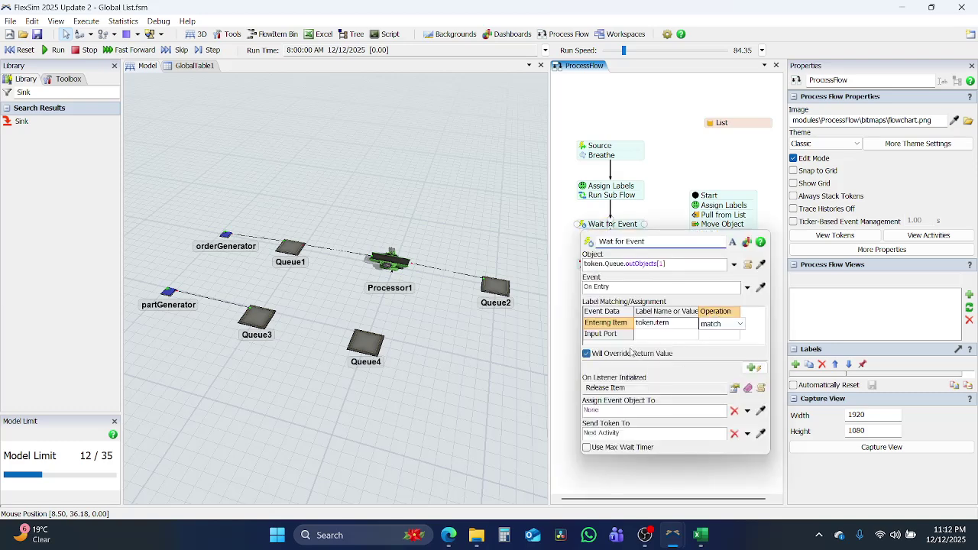
left_click(648, 469)
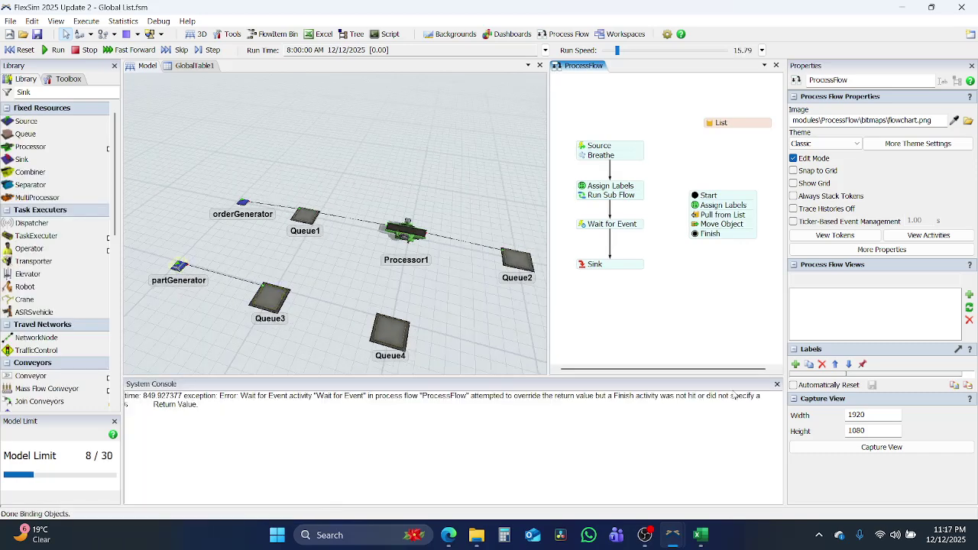
Set partGenerator's On Creation percentages for the Type label to 20, 20 and 60 for values 1, 2 and 3.
left_click(179, 266)
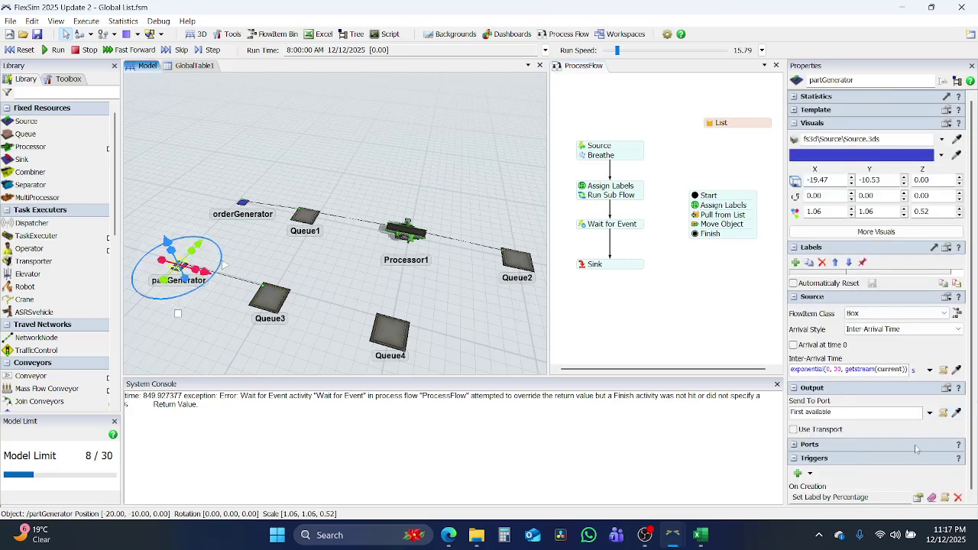
left_click(918, 496)
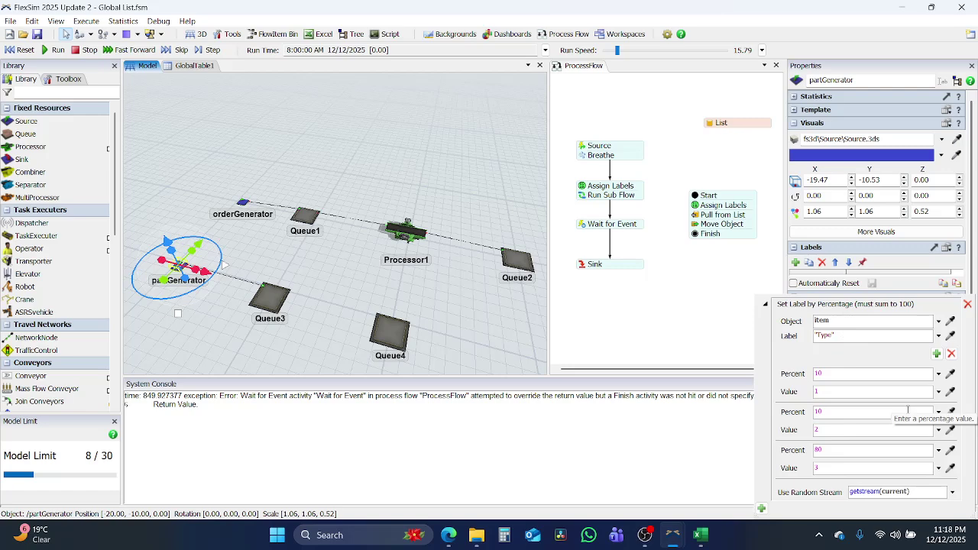
double_click(832, 372)
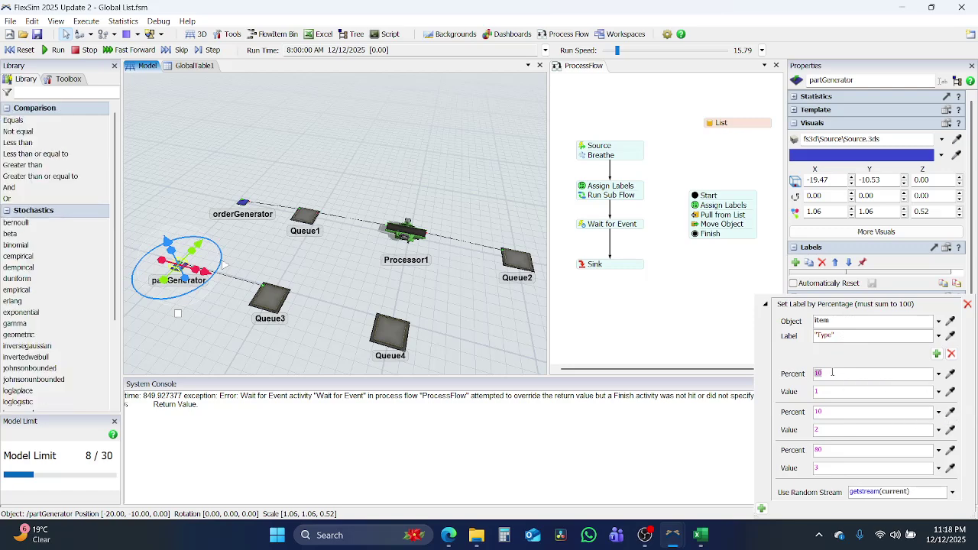
type("2")
left_click(758, 274)
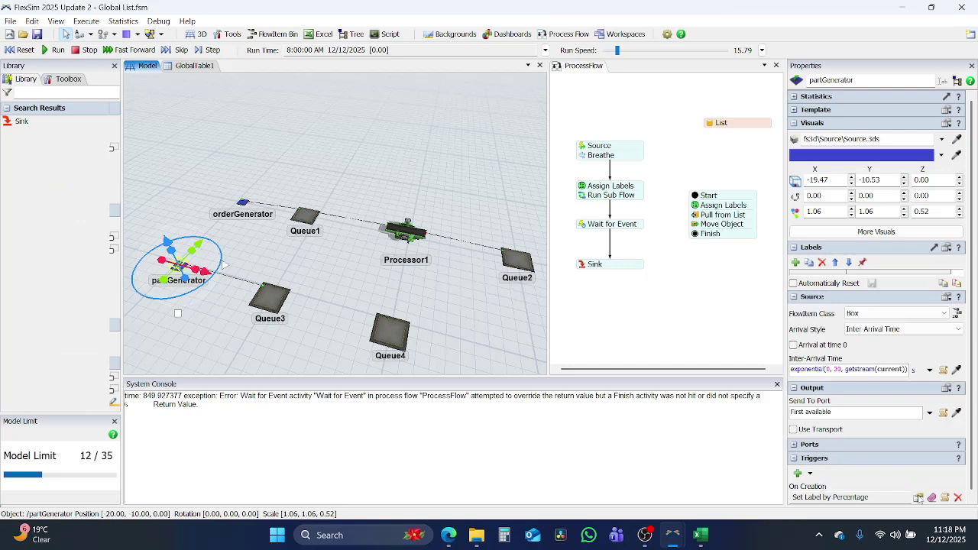
Add a Set Color By Case action based on item.Type to partGenerator's On Creation trigger.
left_click(799, 474)
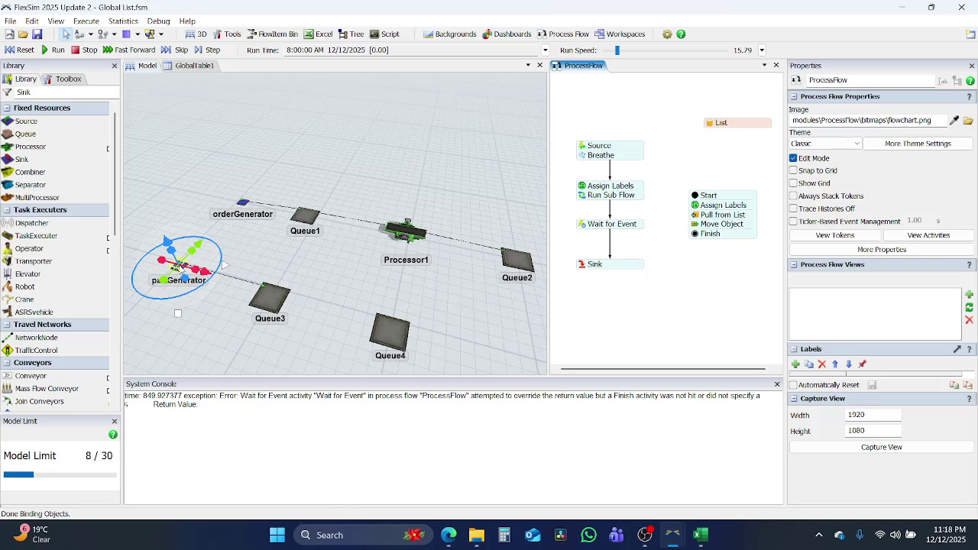
left_click(175, 202)
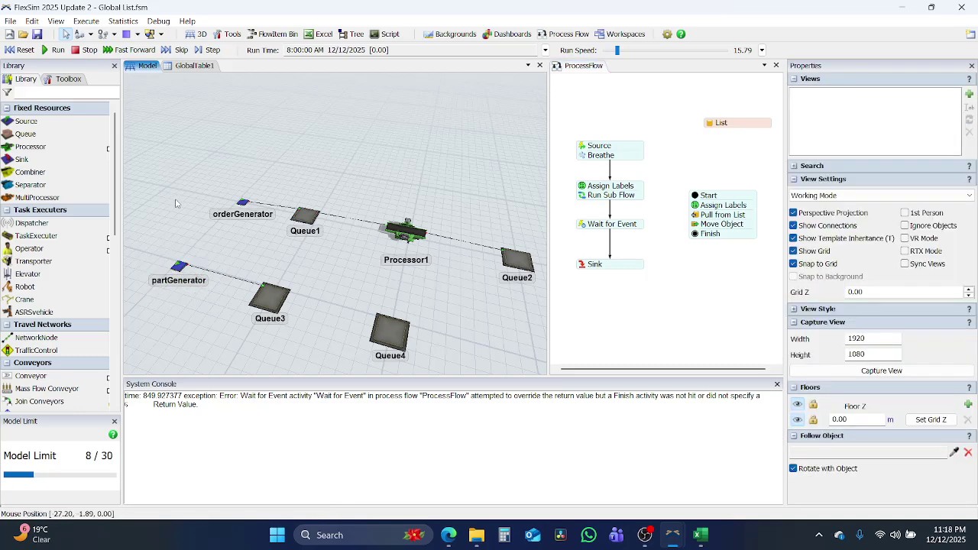
left_click(177, 265)
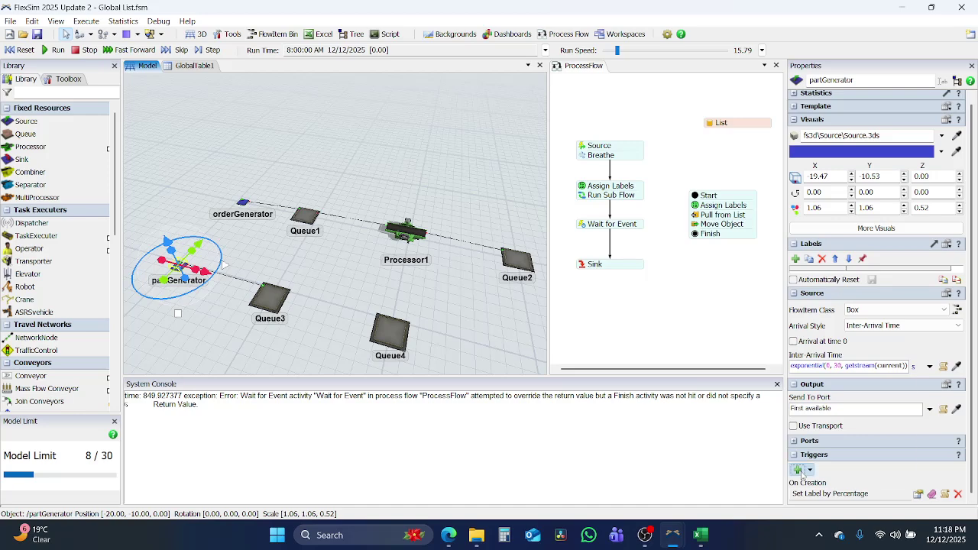
left_click(797, 469)
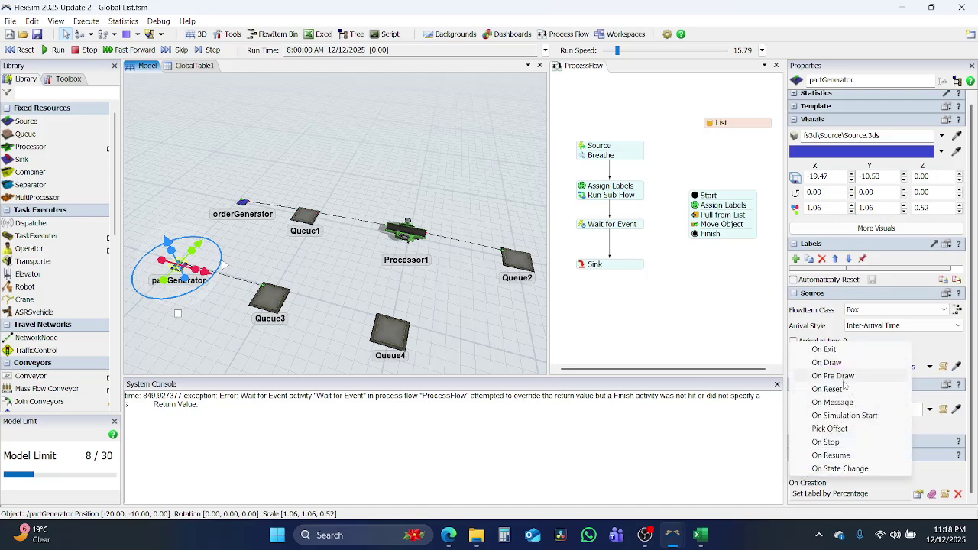
left_click(917, 494)
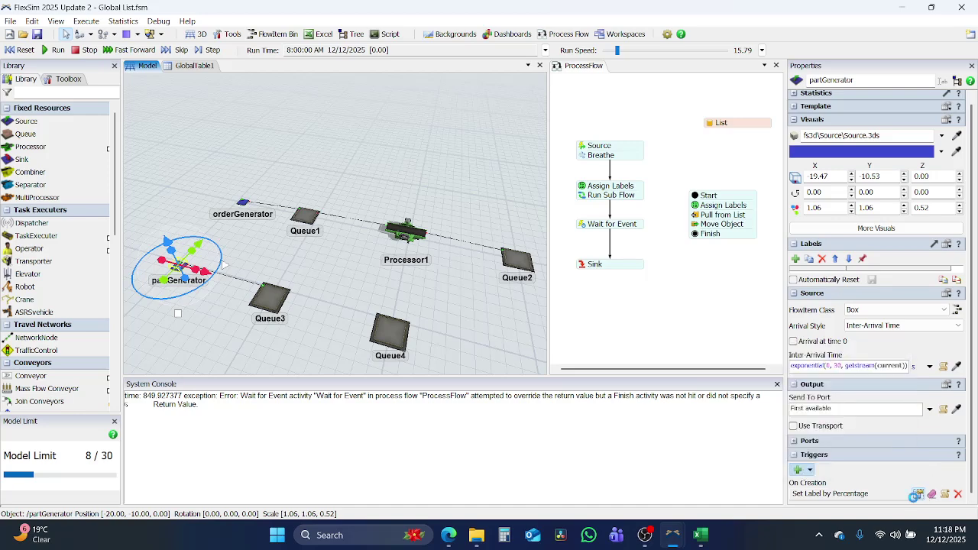
left_click(917, 494)
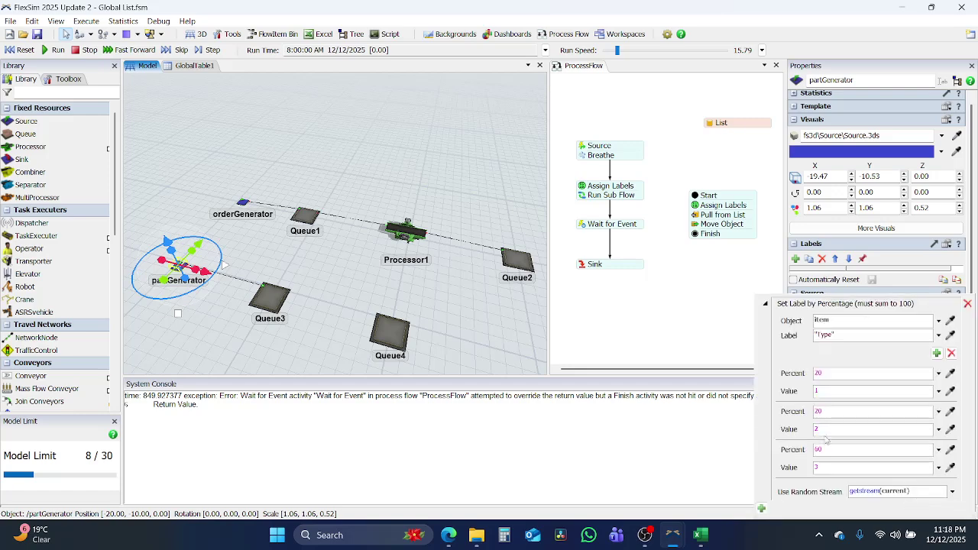
left_click(761, 509)
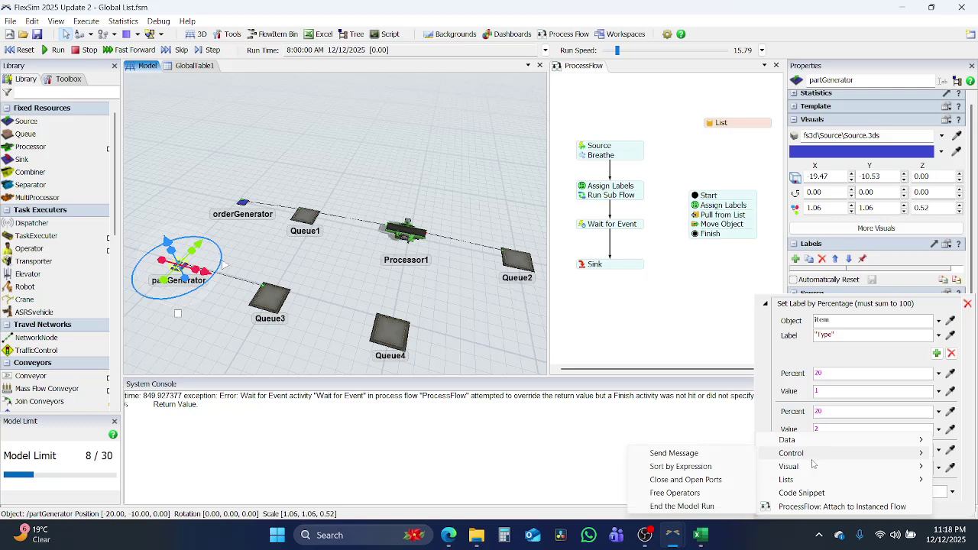
mouse_move(794, 465)
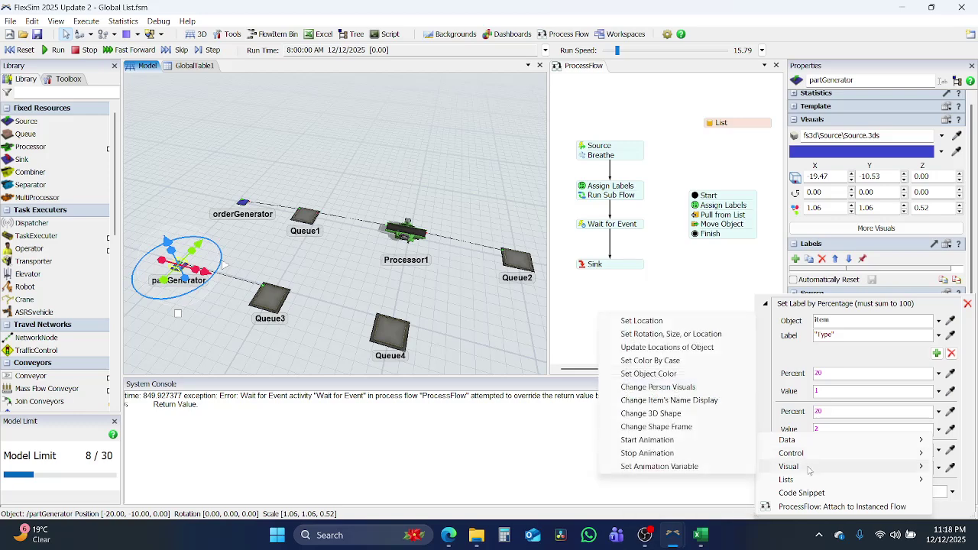
left_click(658, 362)
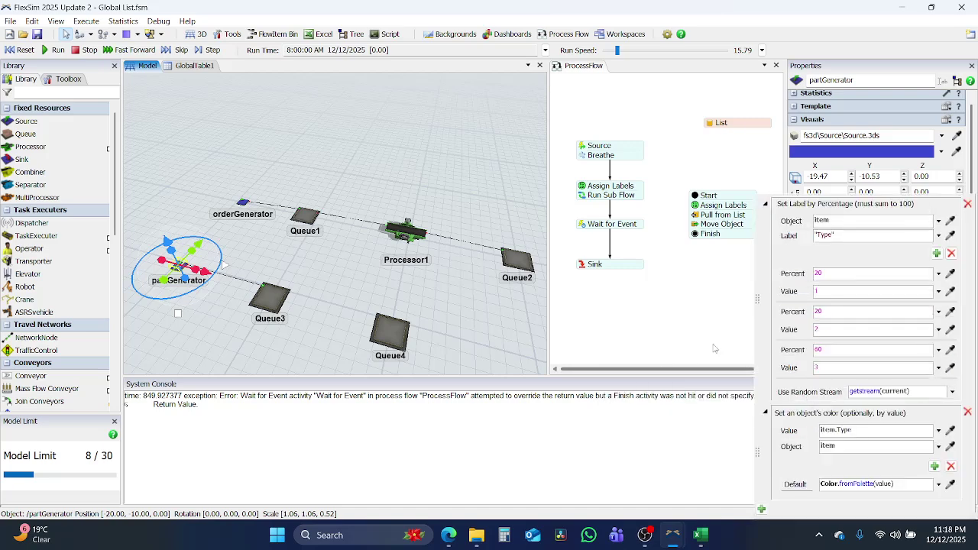
left_click(684, 329)
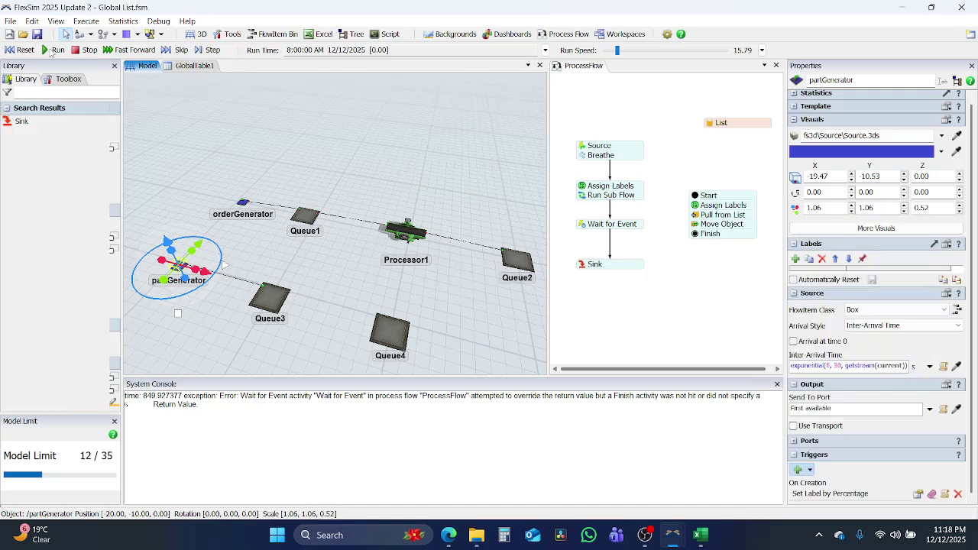
Reset and run the model to check the colored parts, and inspect the Type label of a box in Queue1.
left_click(23, 50)
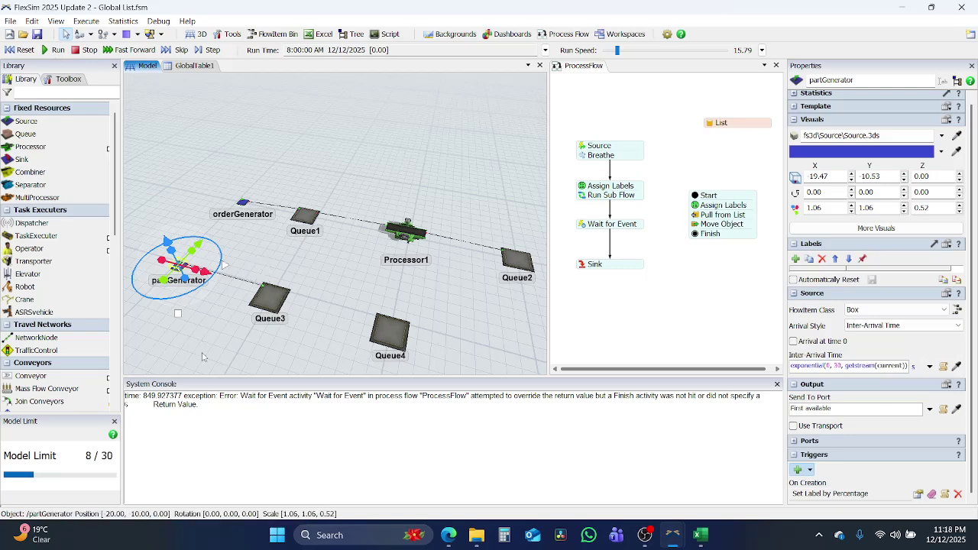
left_click(202, 357)
left_click(52, 50)
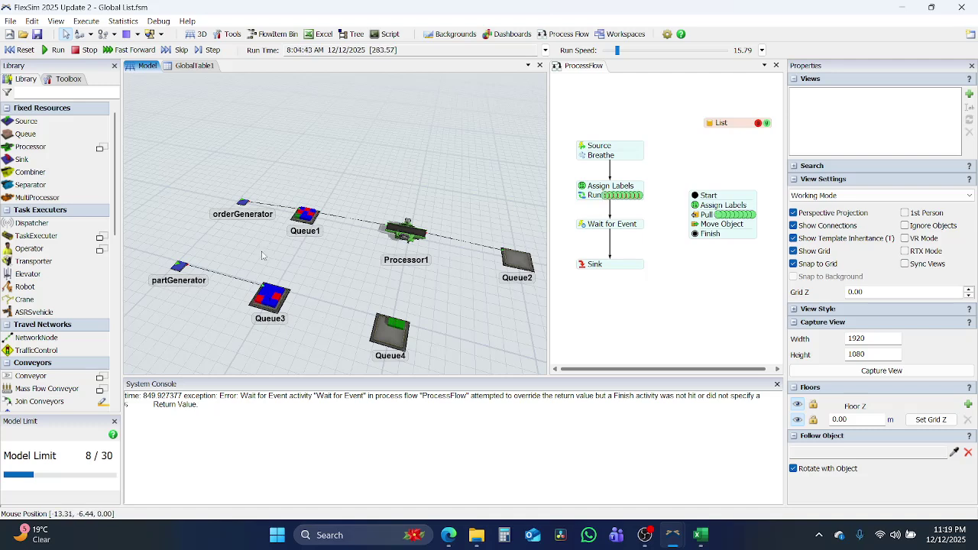
left_click(312, 214)
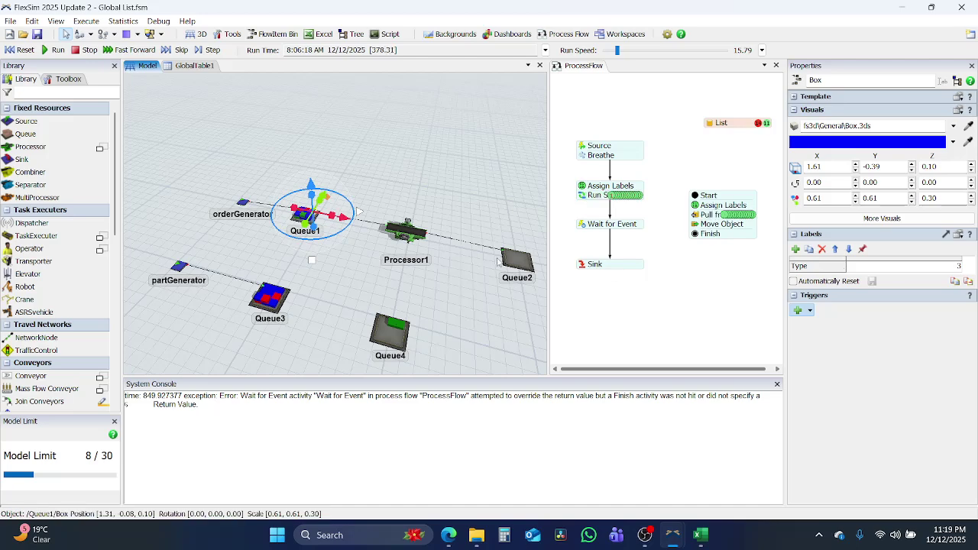
left_click(340, 275)
Reset the model, detach GlobalTable1 into a floating window, and run the simulation alongside the table.
left_click(19, 50)
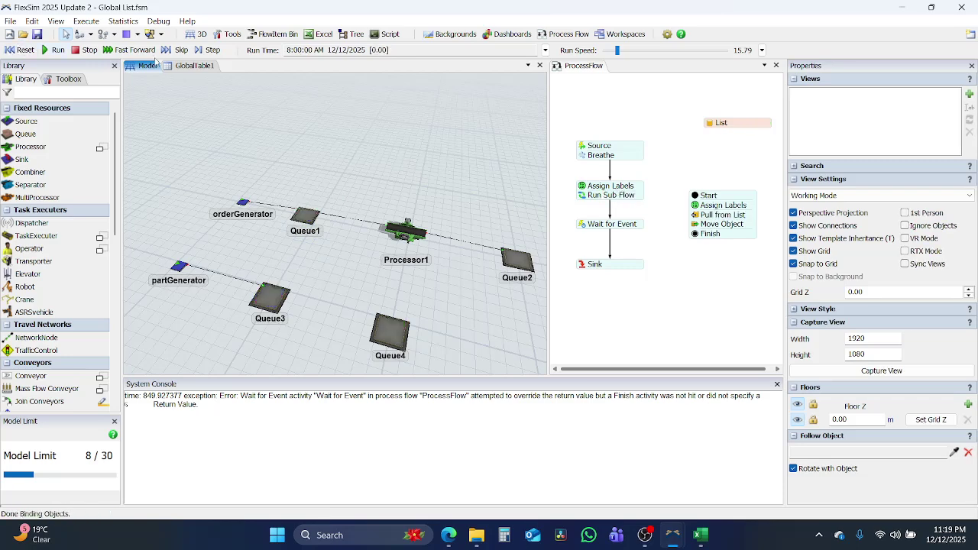
left_click_drag(184, 66, 716, 316)
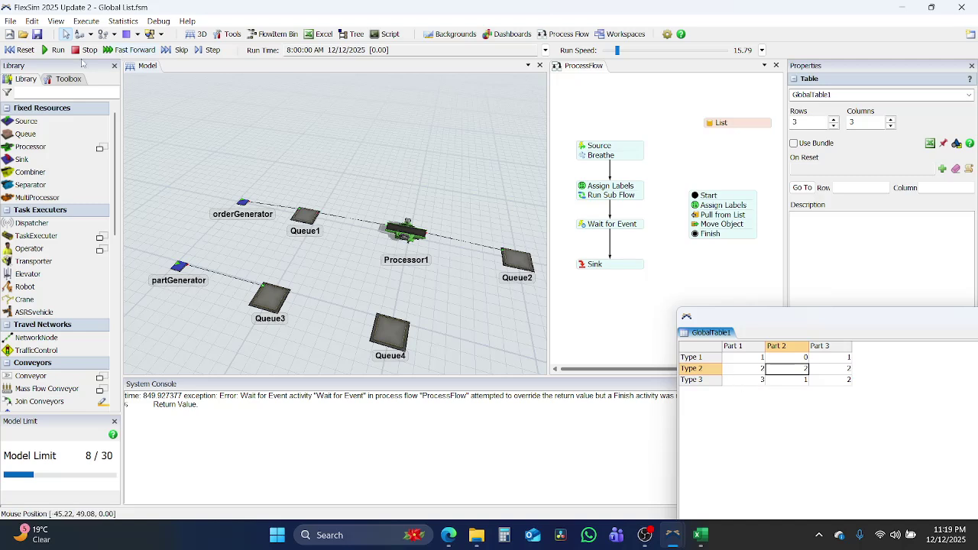
left_click(54, 49)
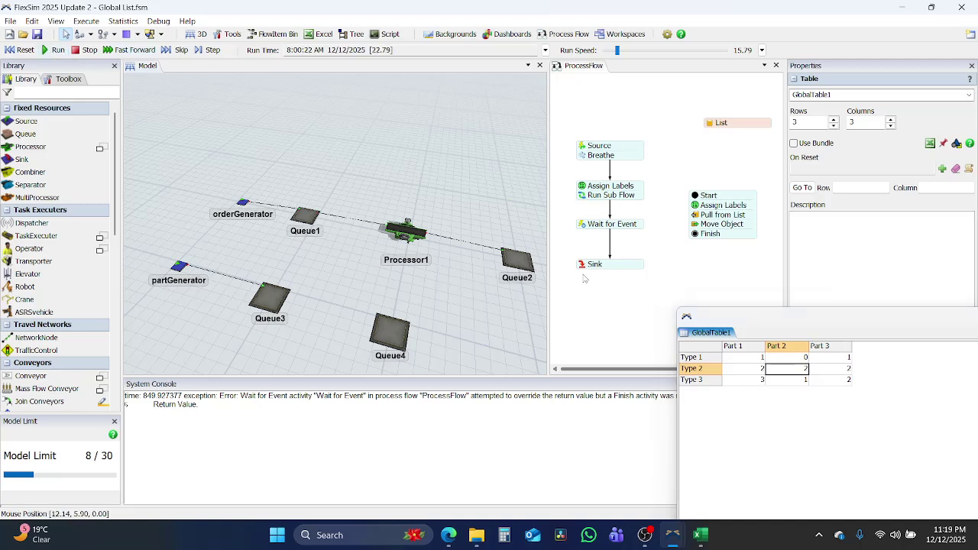
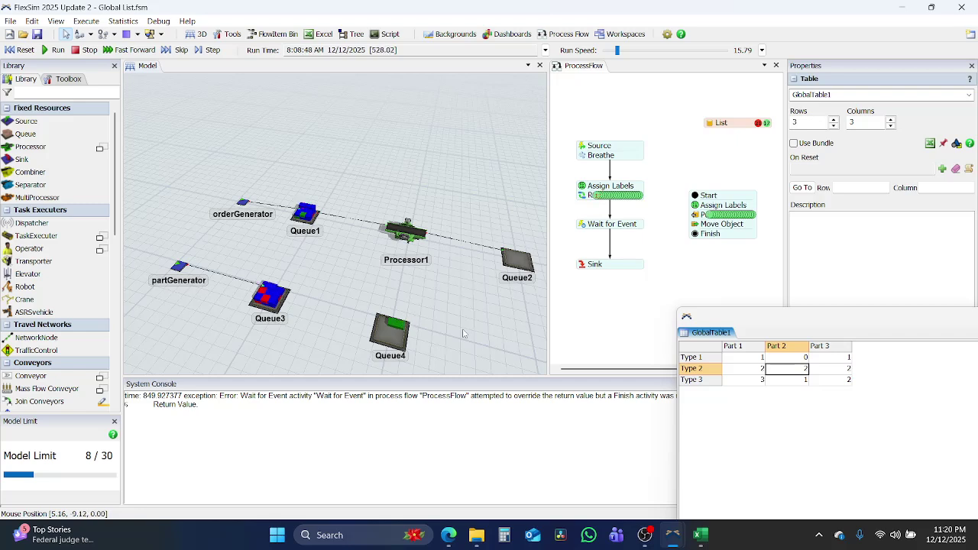
Inspect the Type label of the box in Queue4 and raise the run speed to 253.
left_click(399, 329)
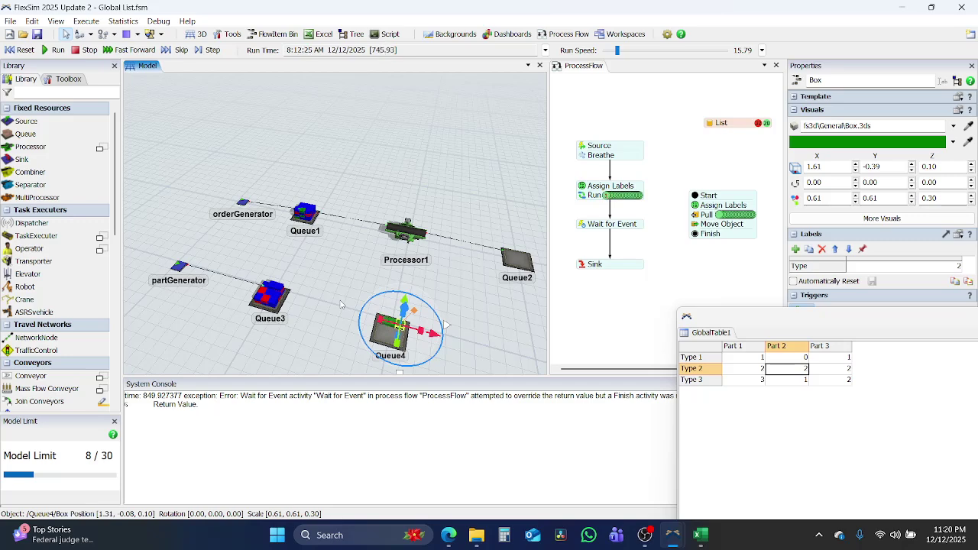
left_click(340, 304)
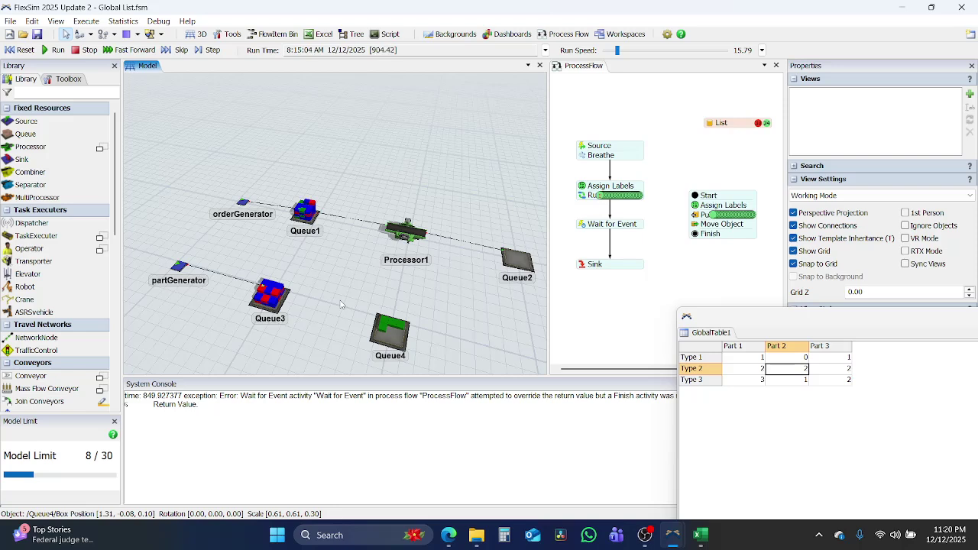
left_click_drag(617, 50, 628, 52)
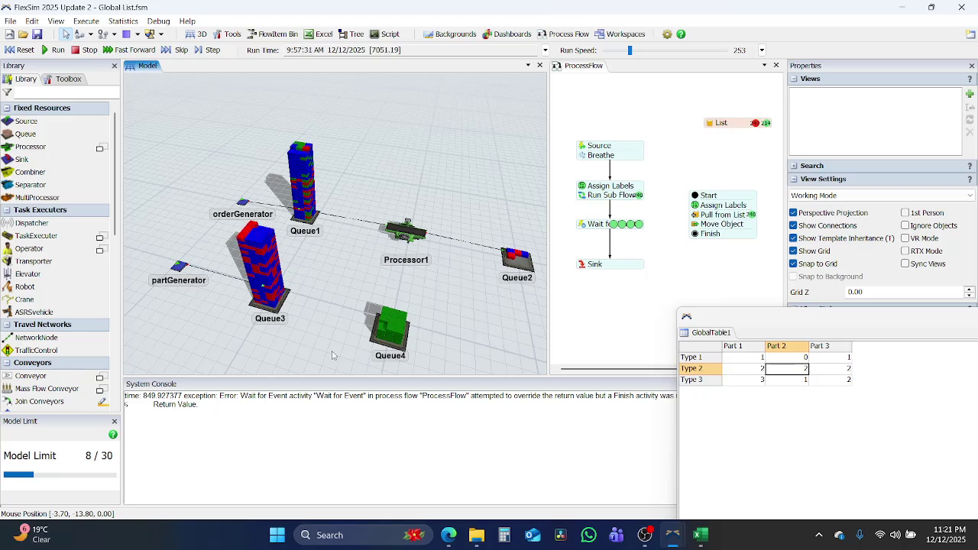
Inspect the Type labels of a box in Queue4 and of the blue and red boxes in Queue2.
left_click(384, 319)
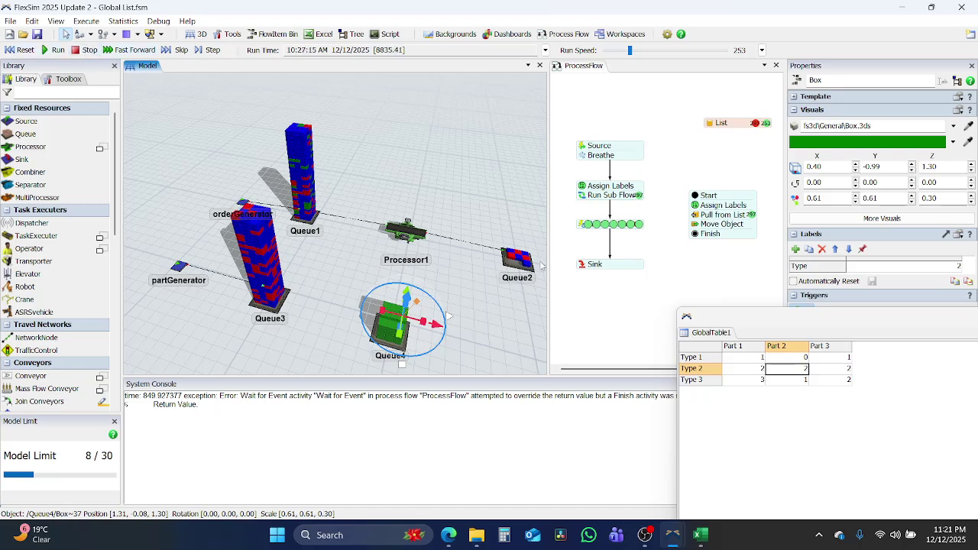
left_click(524, 261)
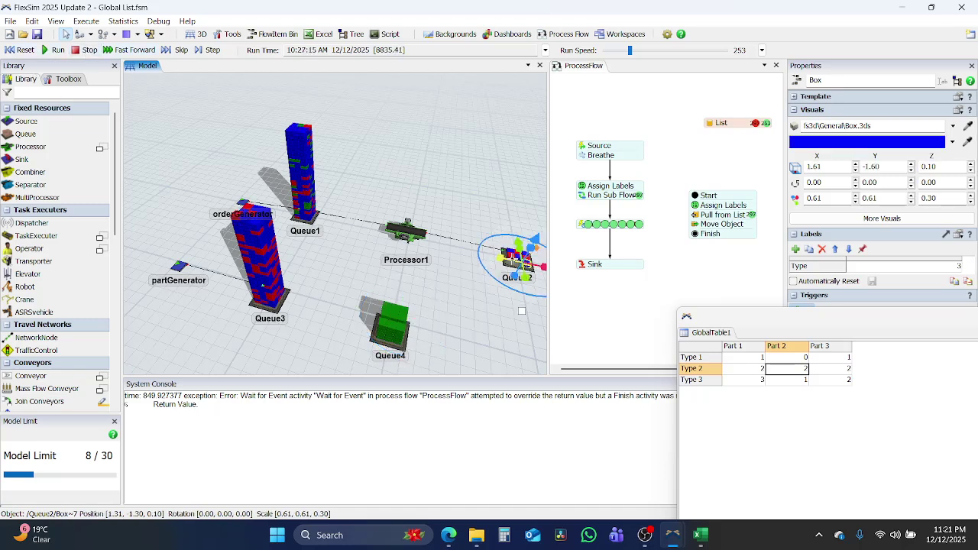
scroll(512, 256, "up", 3)
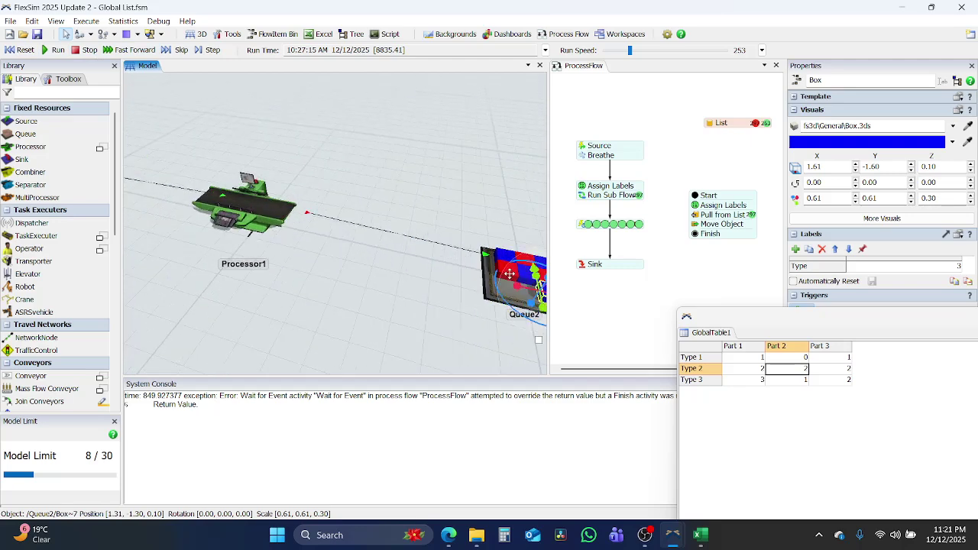
left_click(500, 267)
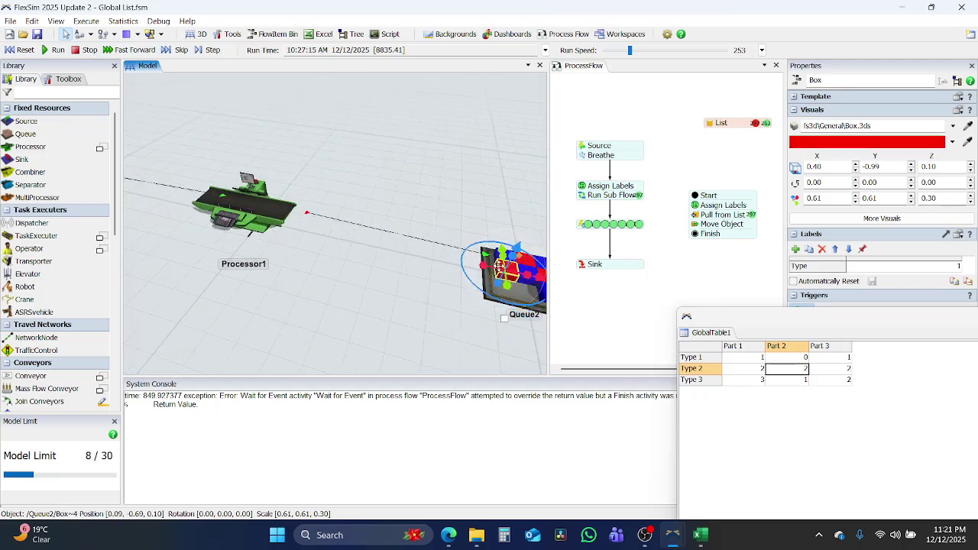
scroll(429, 283, "down", 4)
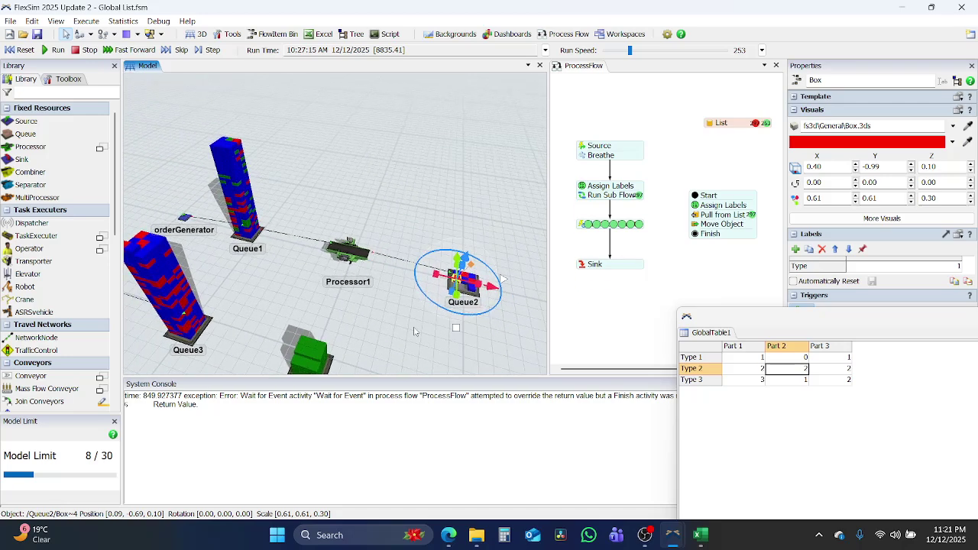
left_click_drag(386, 271, 393, 236)
scroll(392, 264, "down", 2)
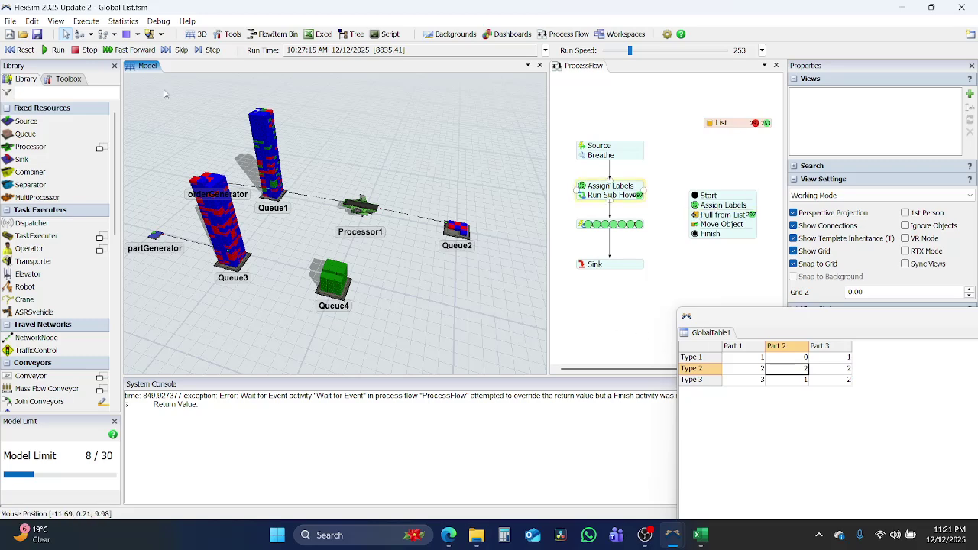
Reset the model and review the GlobalTable1 lookup parameters of the partsIndex label in the sub flow's Assign Labels.
left_click(19, 50)
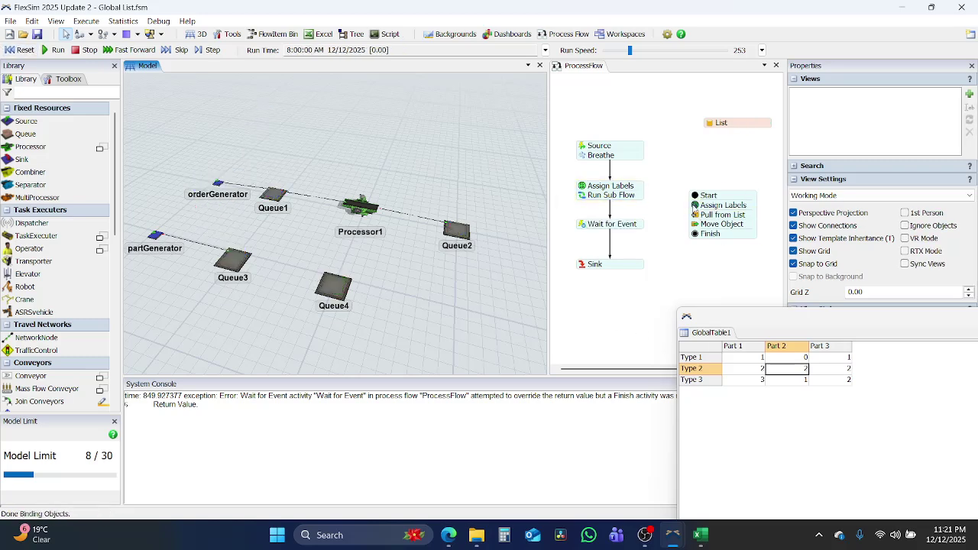
double_click(694, 207)
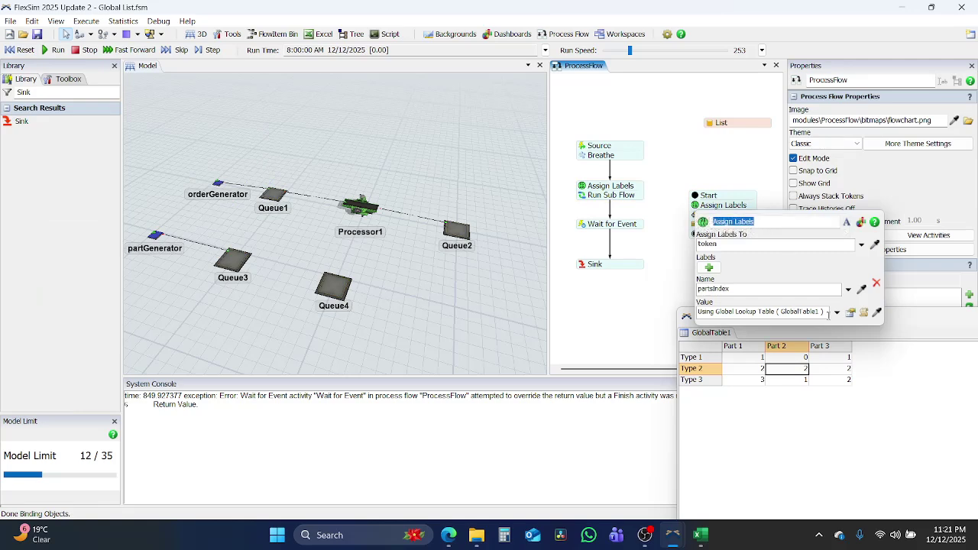
left_click(850, 314)
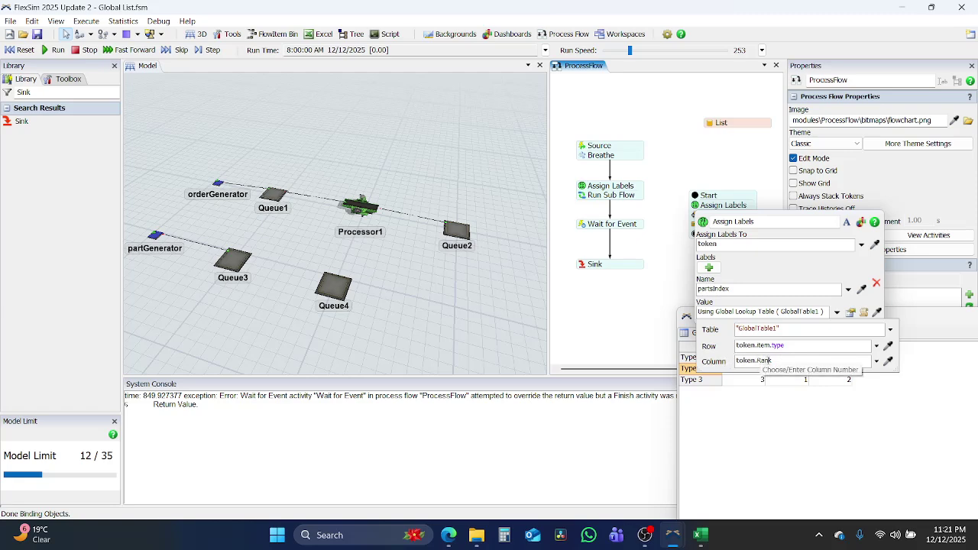
left_click(624, 334)
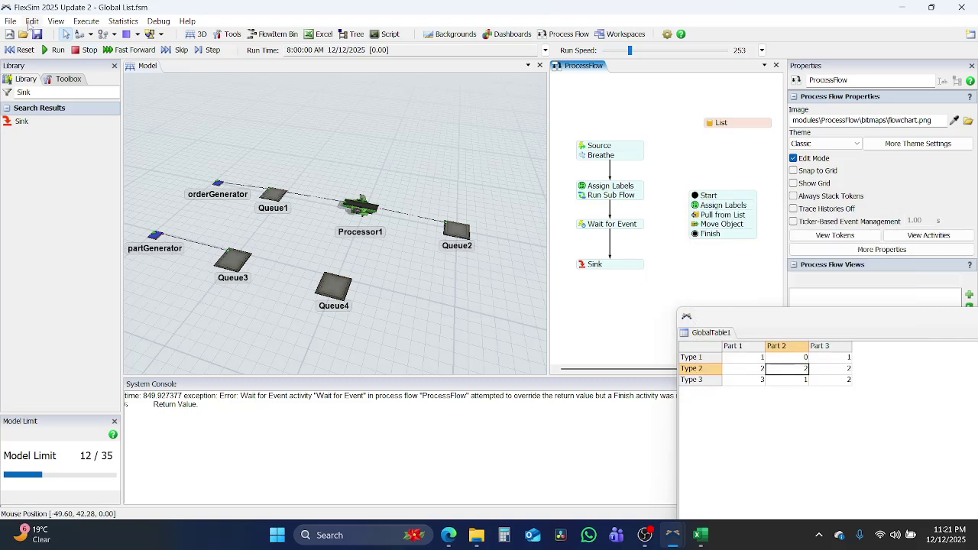
Run the model briefly and inspect the labels of a token waiting at Pull from List, including its parent labels.
left_click(50, 51)
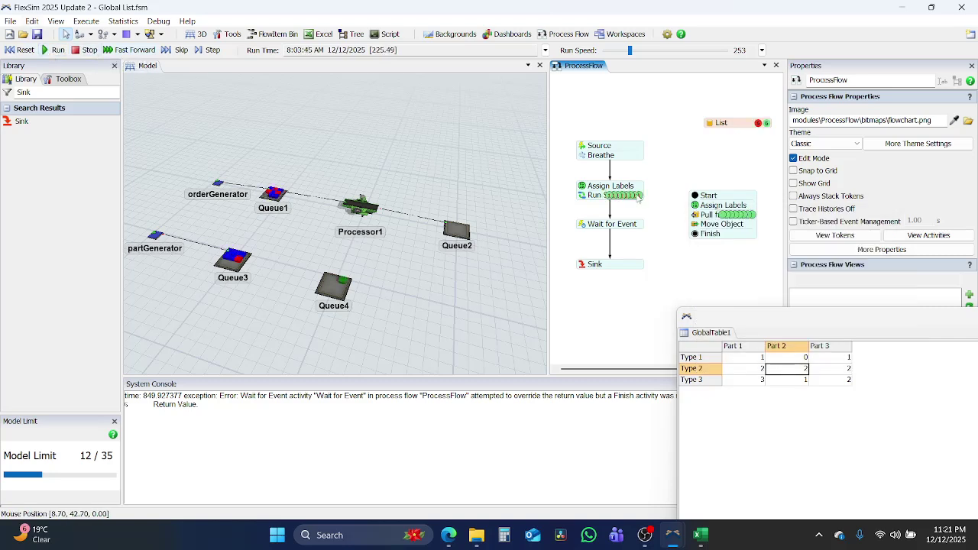
left_click(753, 215)
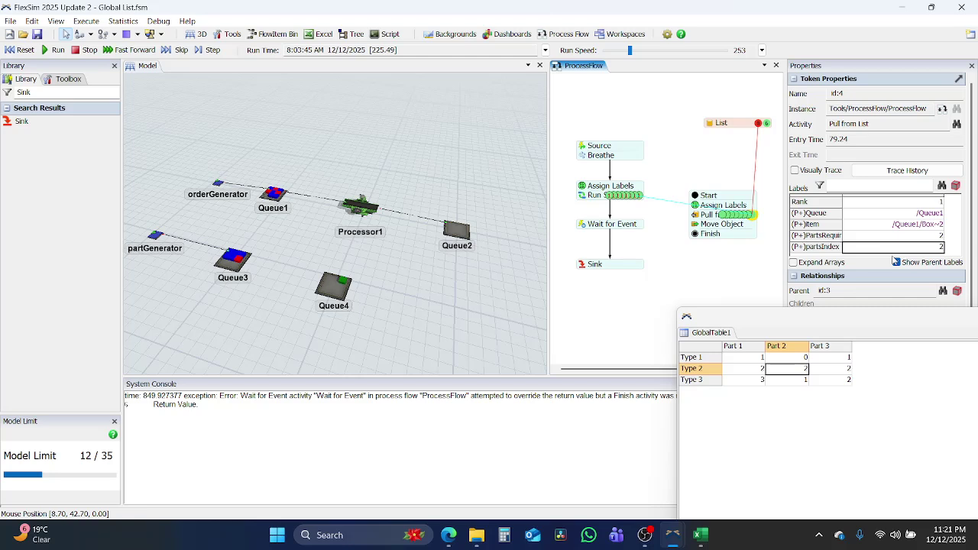
left_click(896, 262)
Review the Pull from List query, then compare the waiting token's labels with the Type label of the box in Queue4.
double_click(698, 216)
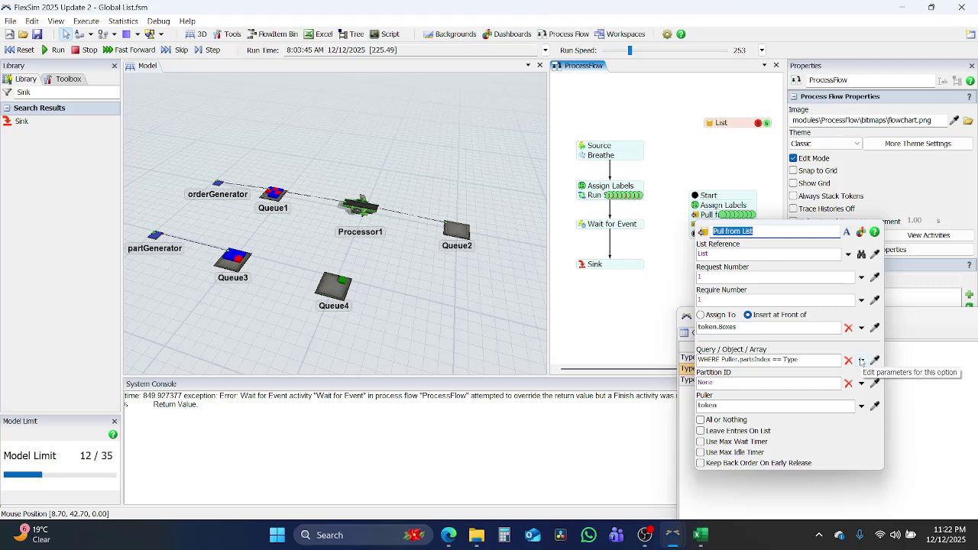
left_click(936, 417)
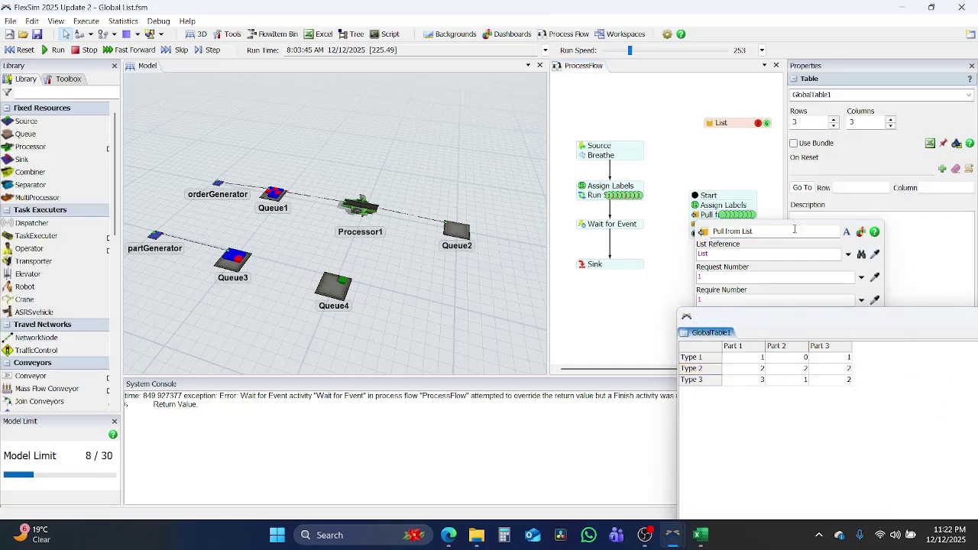
left_click(753, 220)
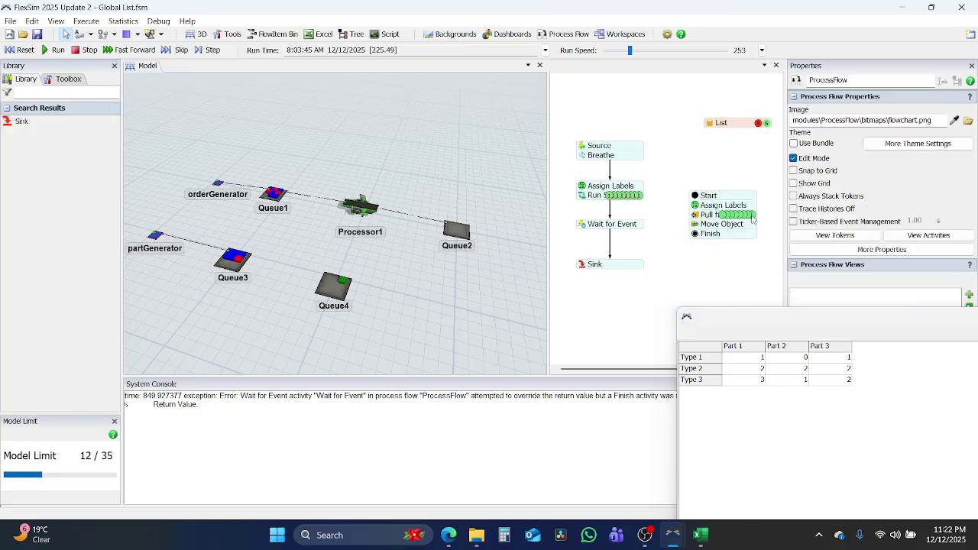
left_click(754, 217)
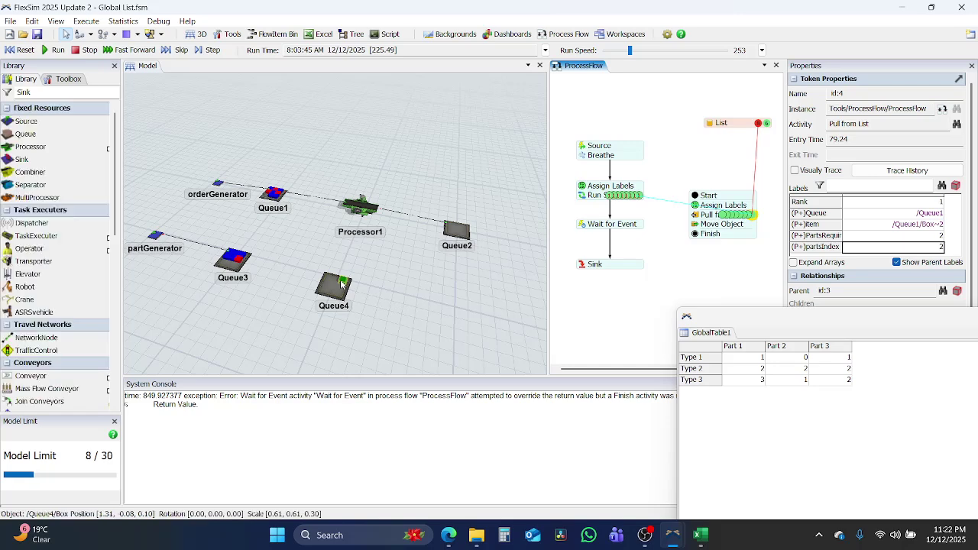
left_click(341, 282)
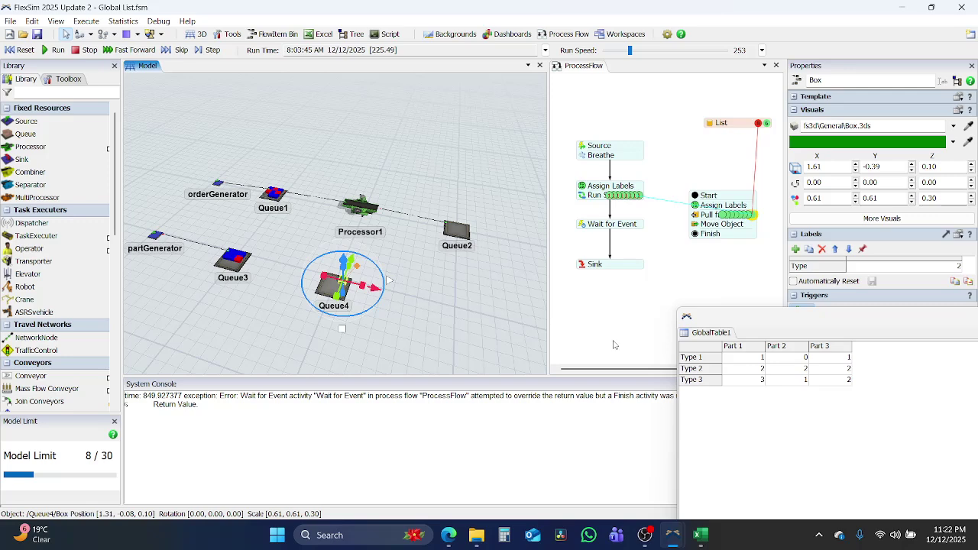
Reset the model and replace the Type label in the main flow's Assign Labels with a newly added label named Type.
left_click(23, 51)
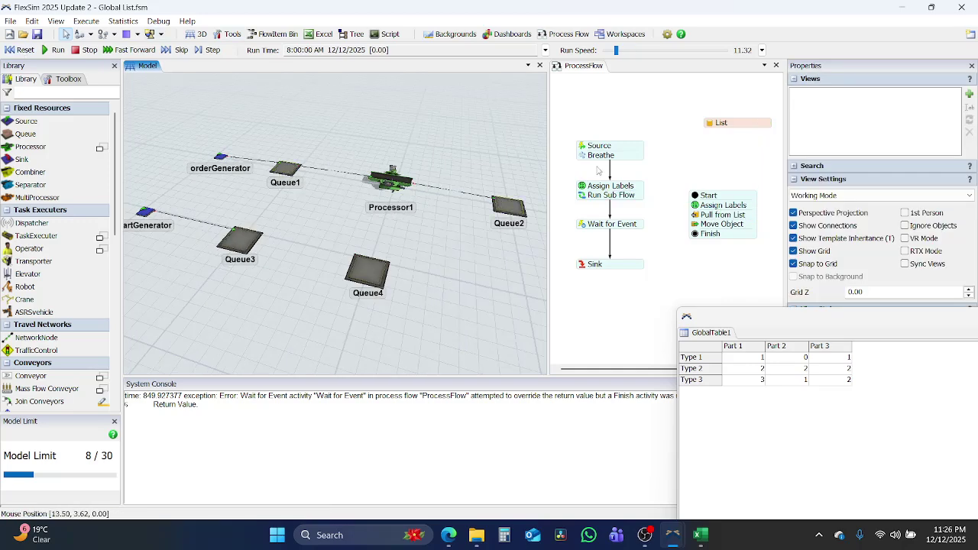
left_click(609, 186)
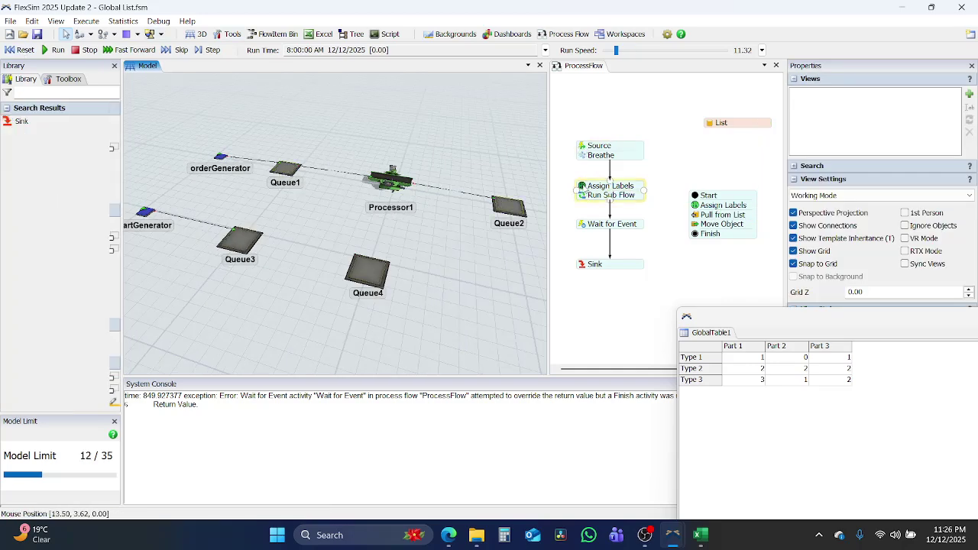
double_click(582, 187)
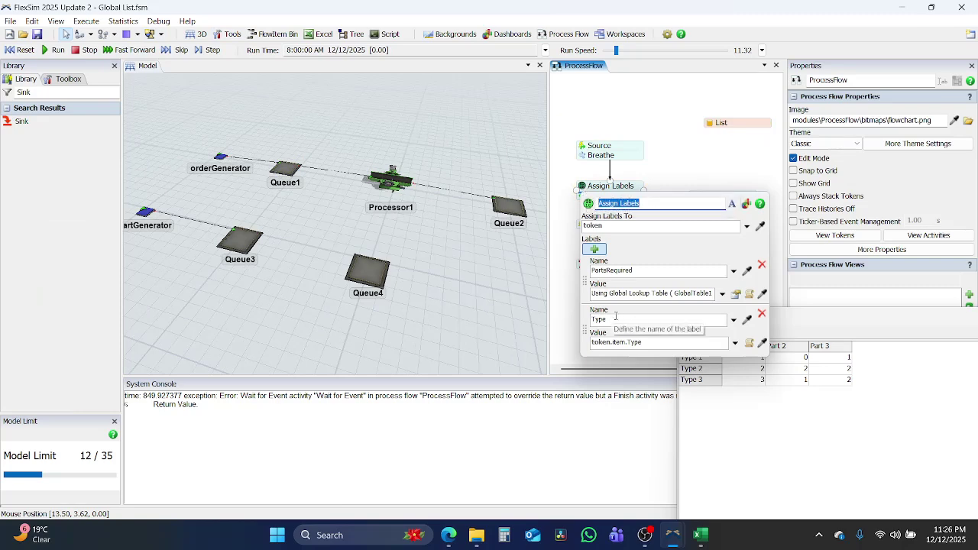
left_click(761, 313)
left_click(595, 249)
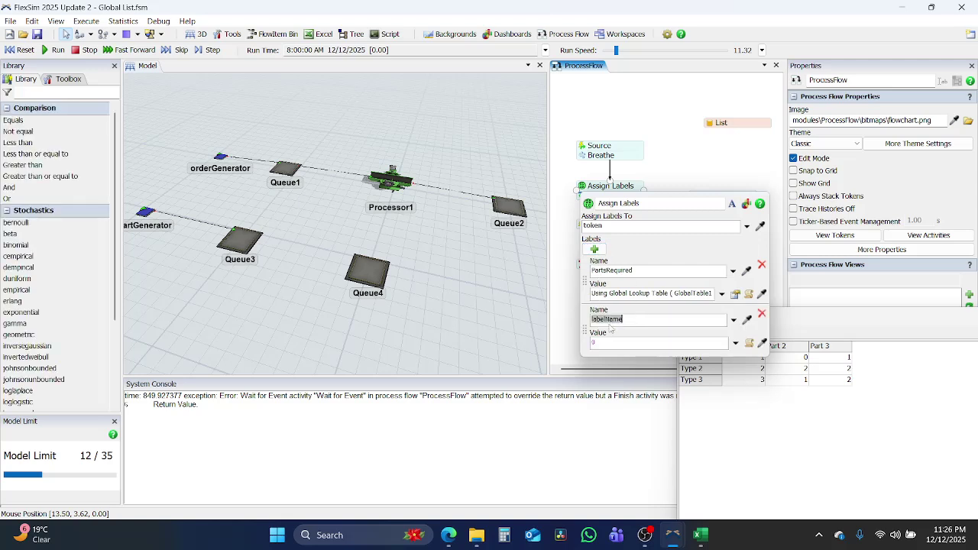
type("Type")
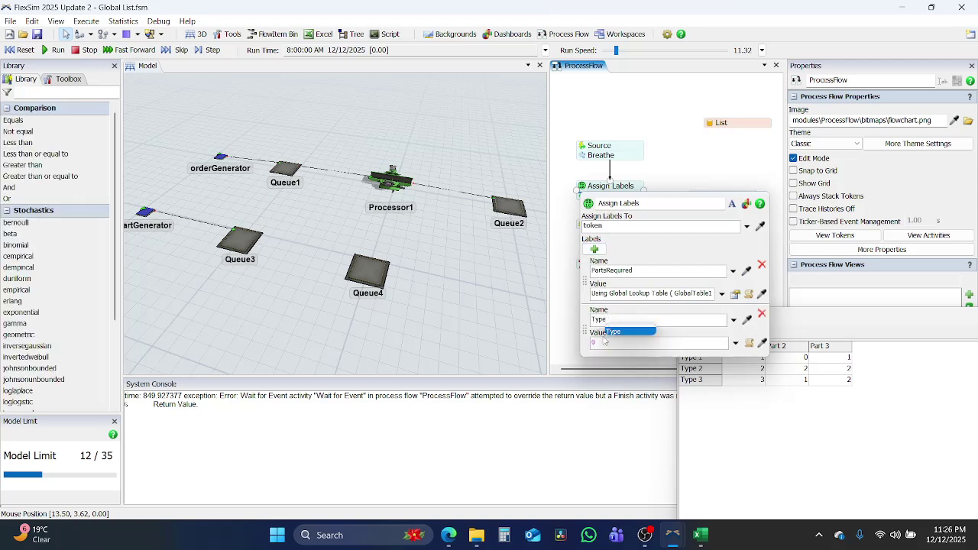
Set the value of the main flow's new Type label to token.item.Type.
left_click(603, 342)
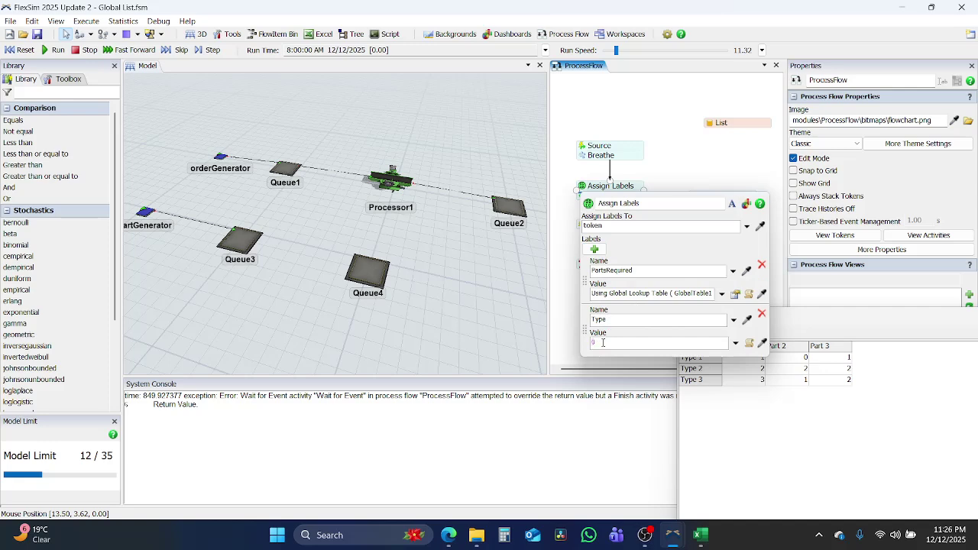
type("token.")
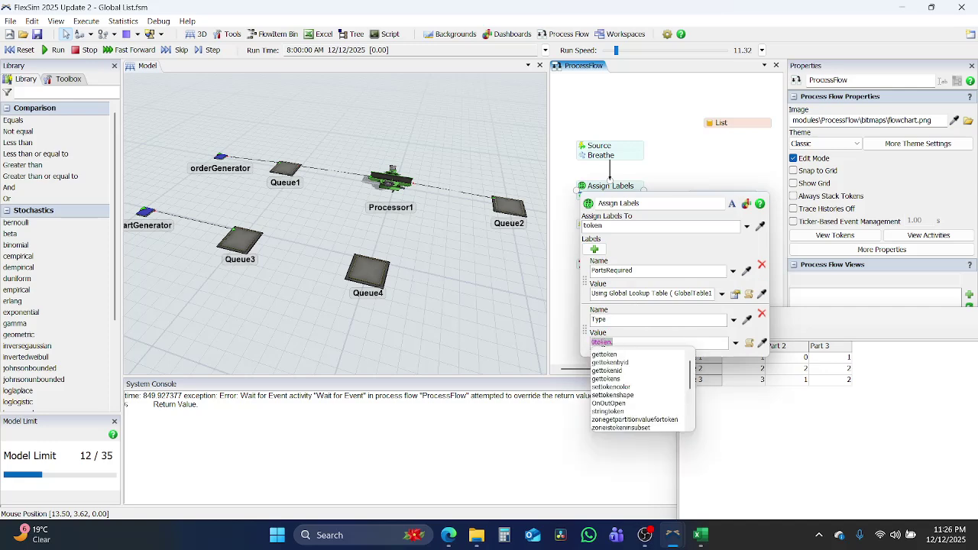
key("Escape")
type("ken.item")
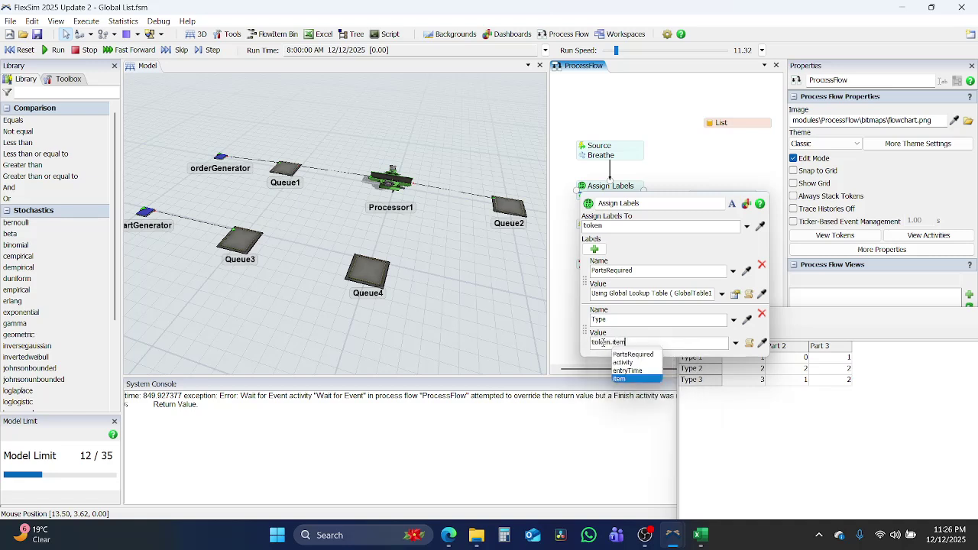
type(".Ty")
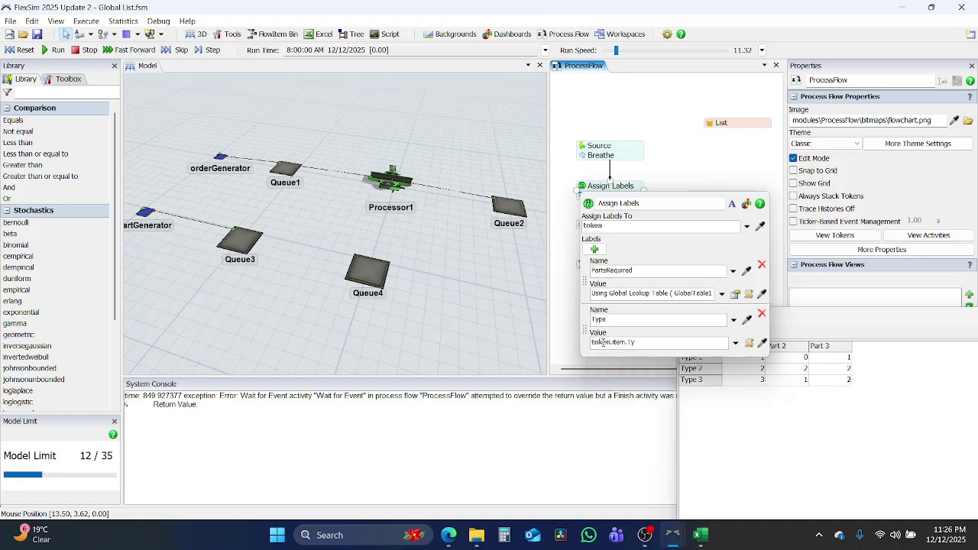
type("pe")
key("Return")
left_click(711, 144)
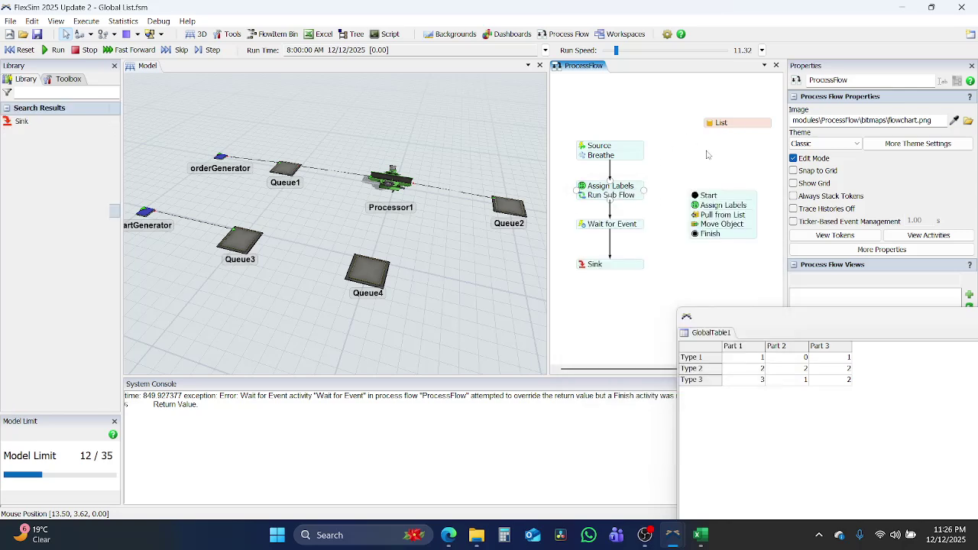
Set the row of the partsIndex lookup in the sub flow's Assign Labels to token.Type.
left_click(695, 214)
left_click(669, 205)
left_click(697, 214)
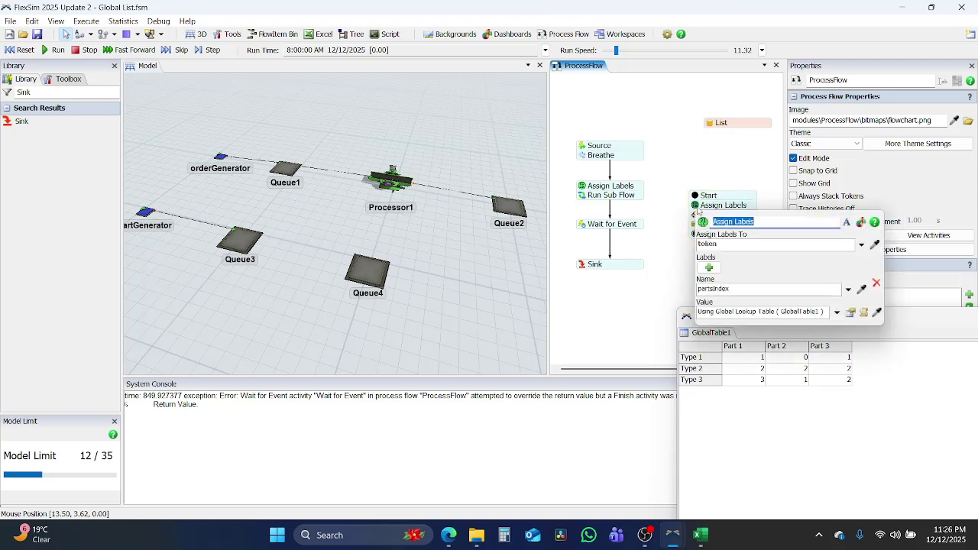
left_click(850, 313)
left_click_drag(795, 345, 728, 349)
type("to")
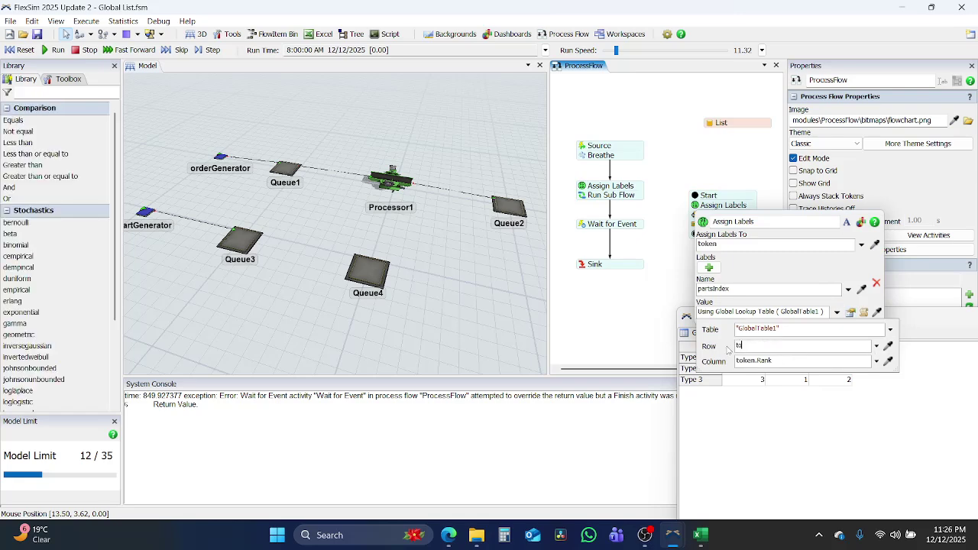
type("ken.Type")
key("Return")
left_click(666, 172)
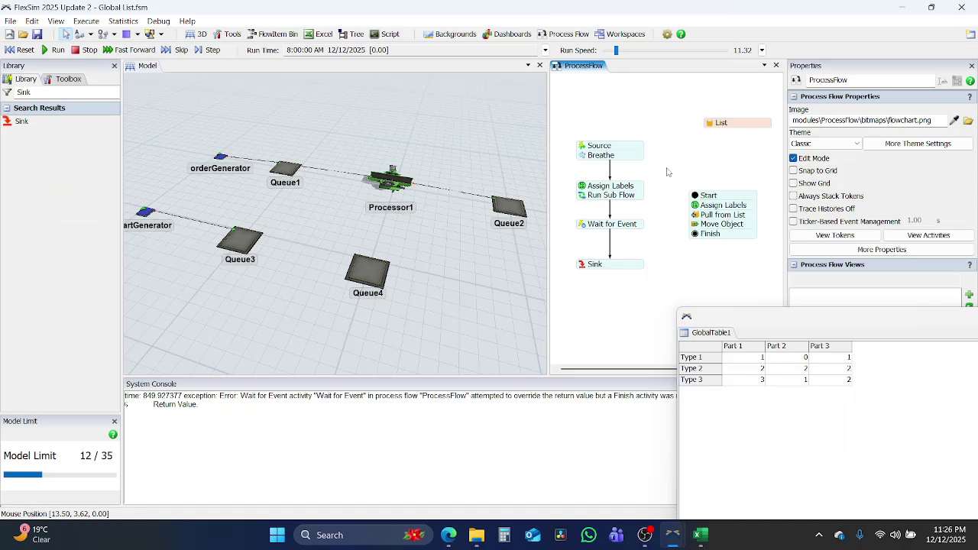
Run the model and inspect the labels of the first token waiting at Run Sub Flow.
left_click(53, 50)
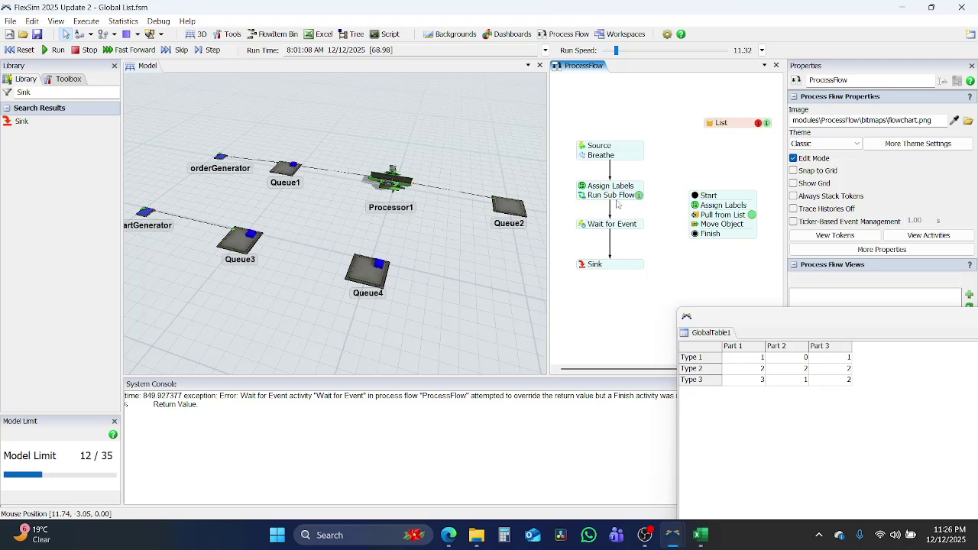
left_click(640, 195)
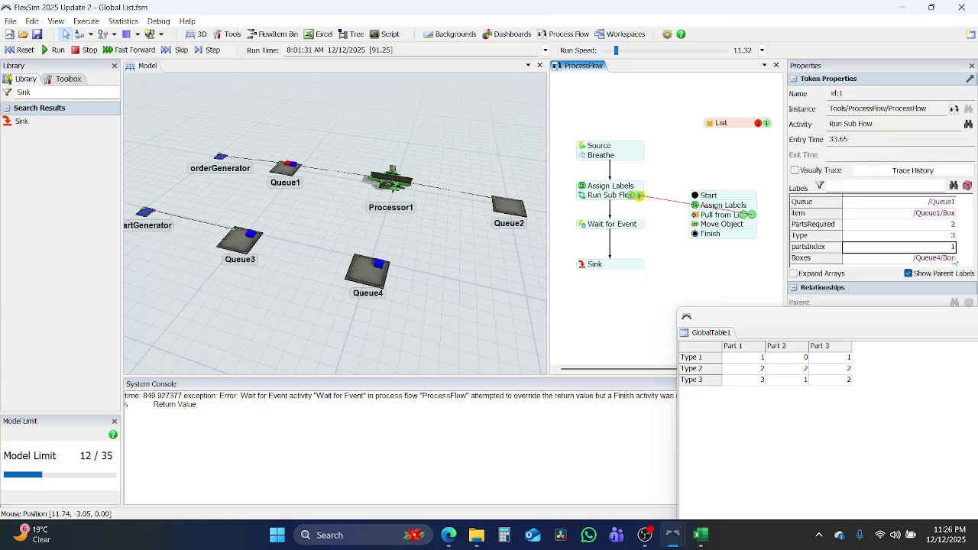
Check the Type label of the box in Queue1 and review the label values in the main flow's Assign Labels.
left_click(291, 165)
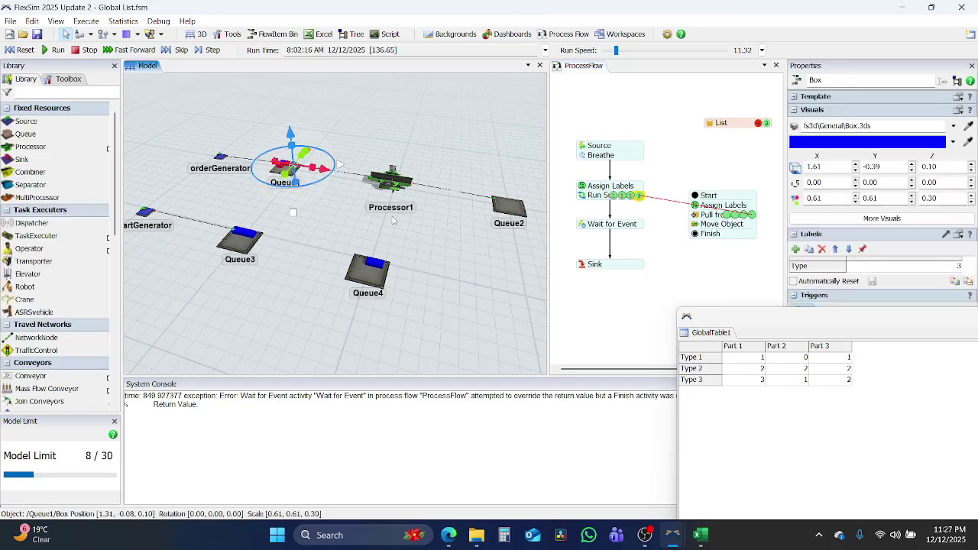
left_click(363, 209)
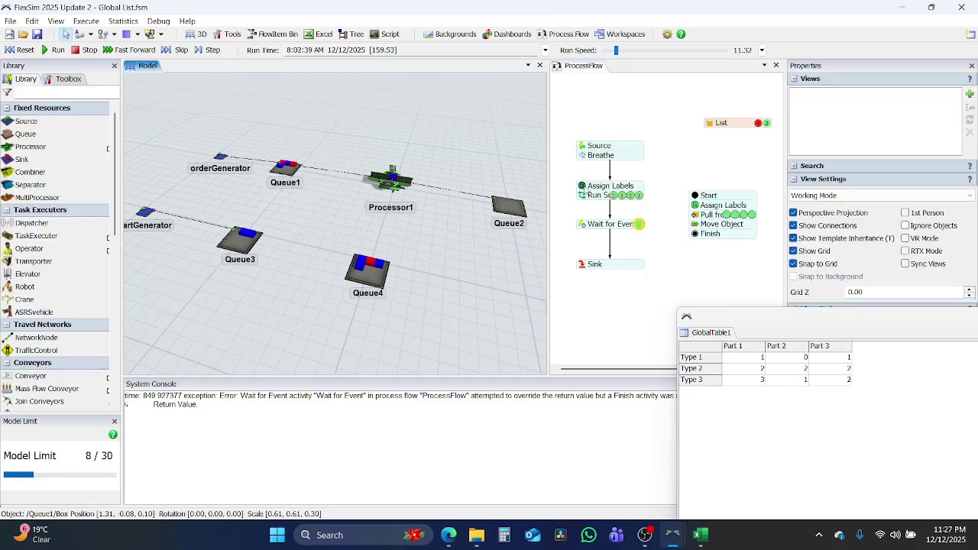
left_click(607, 188)
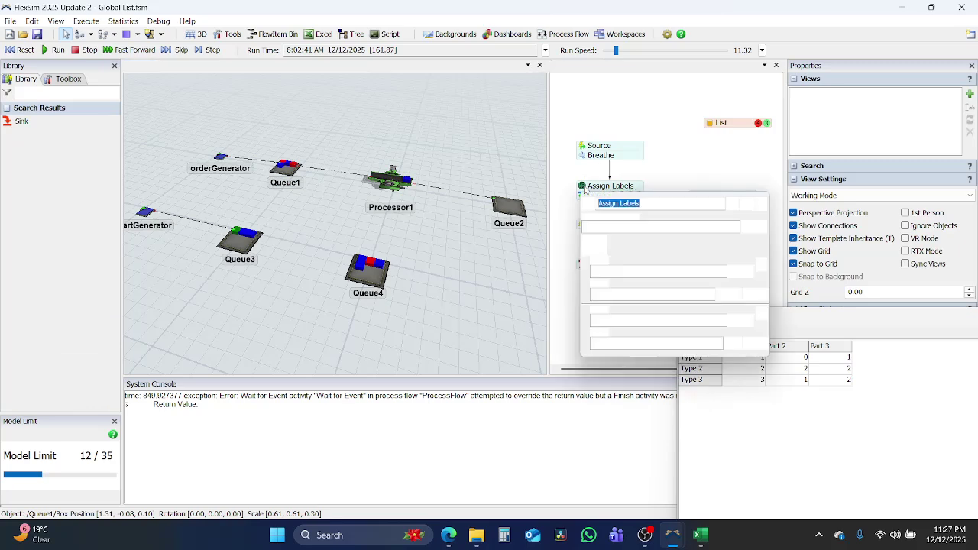
left_click(642, 343)
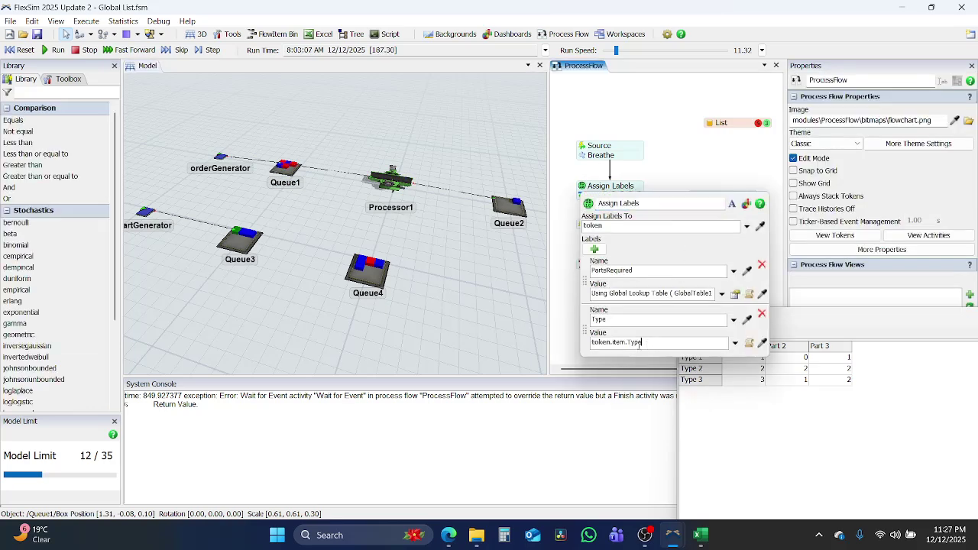
left_click(475, 336)
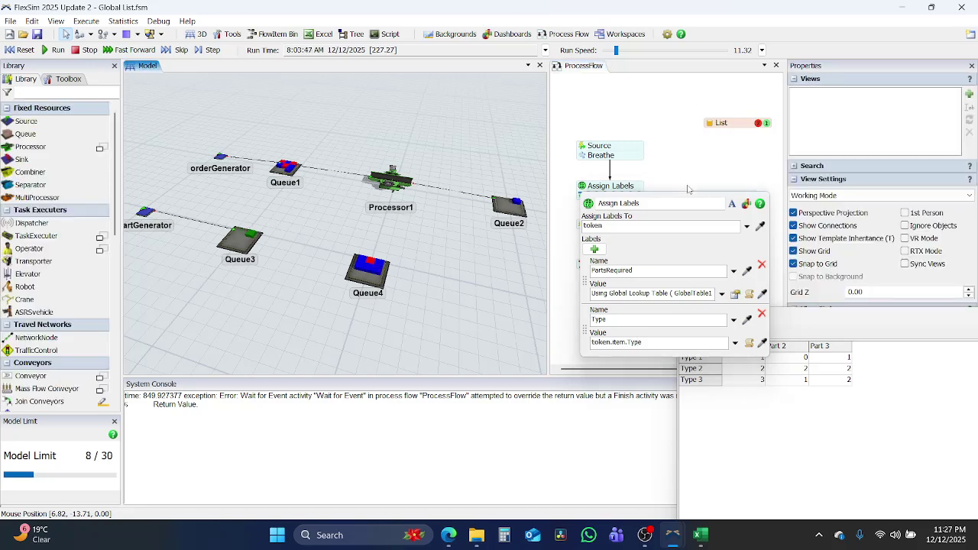
left_click(670, 164)
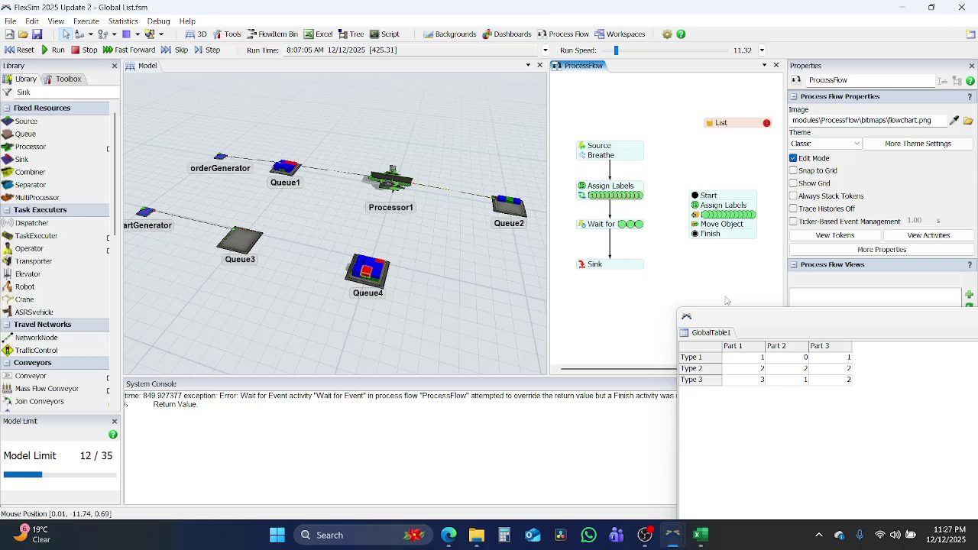
Inspect the Type labels of a red box in Queue4 and of the blue and green boxes in Queue2.
left_click(368, 270)
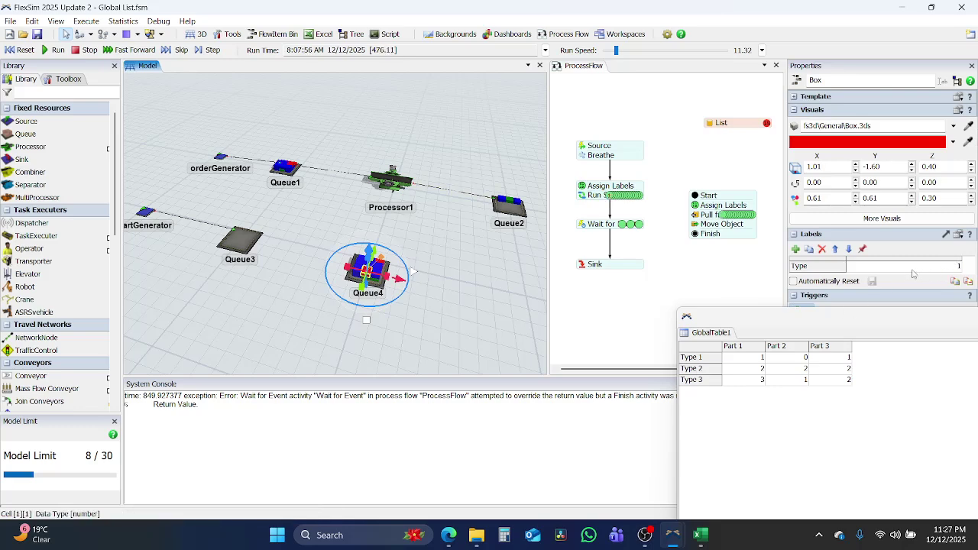
left_click(517, 204)
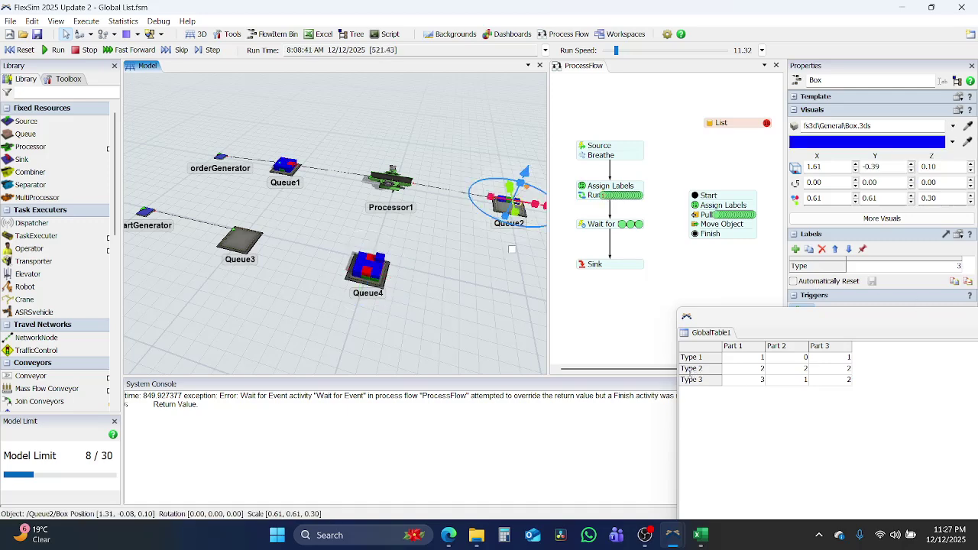
left_click(534, 195)
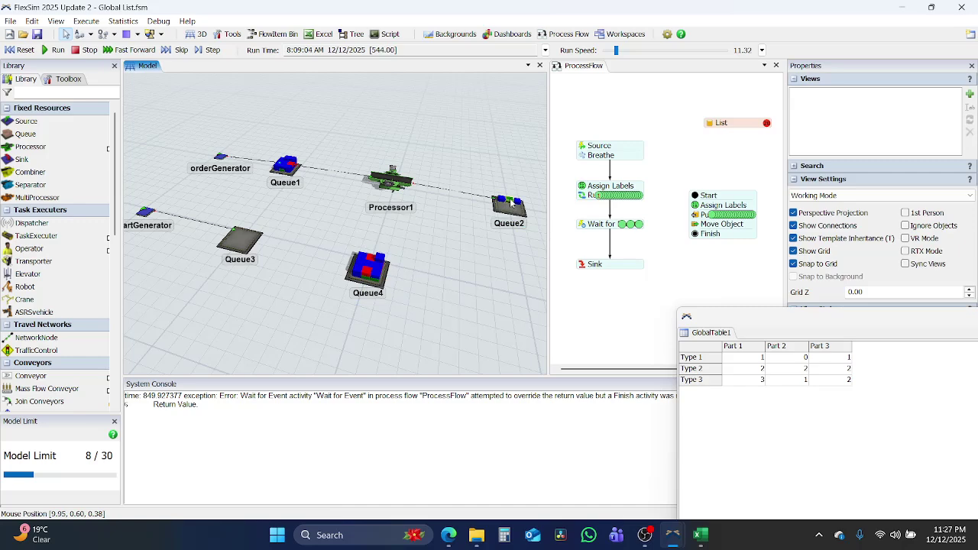
left_click(510, 202)
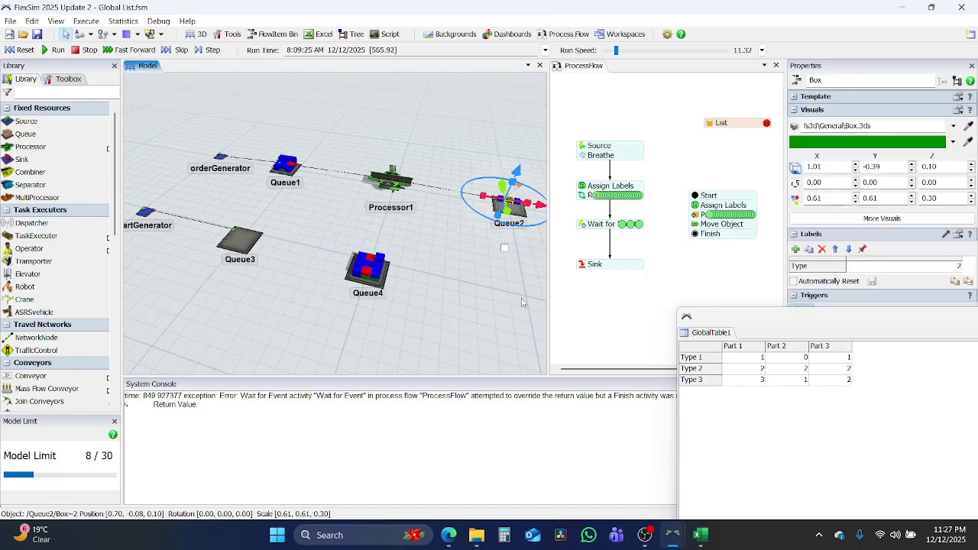
left_click(488, 326)
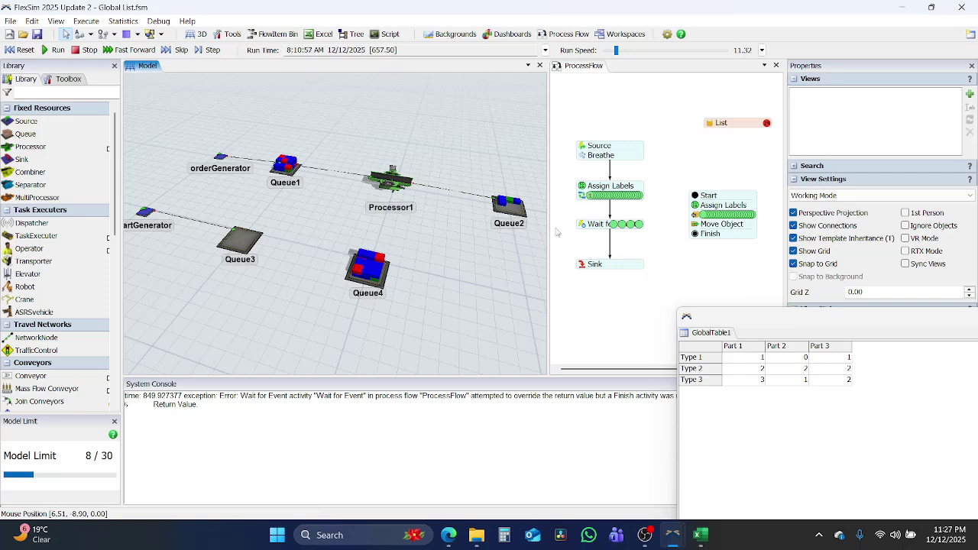
Reset the model, switch orderGenerator's arrival style to Arrival Schedule, and check its arrivals table.
left_click_drag(758, 320, 646, 293)
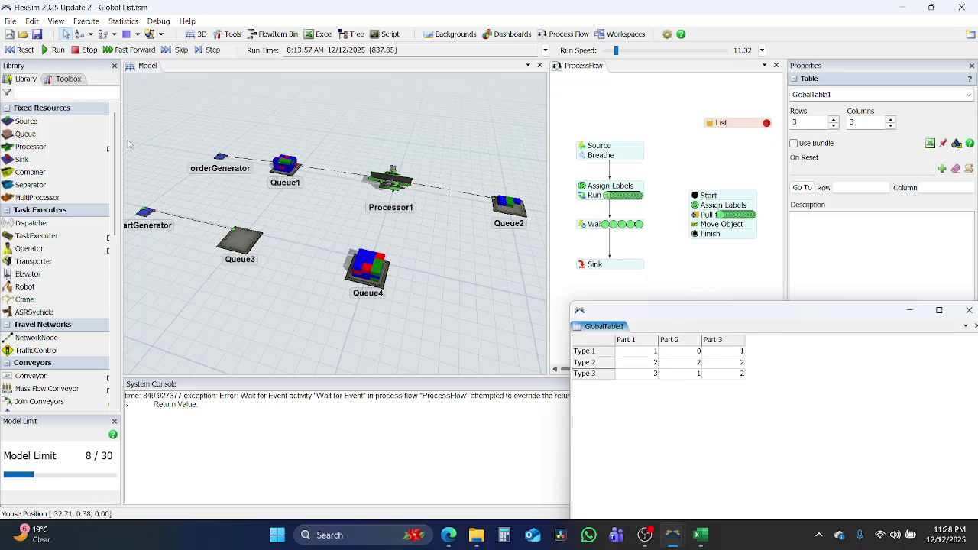
left_click(20, 50)
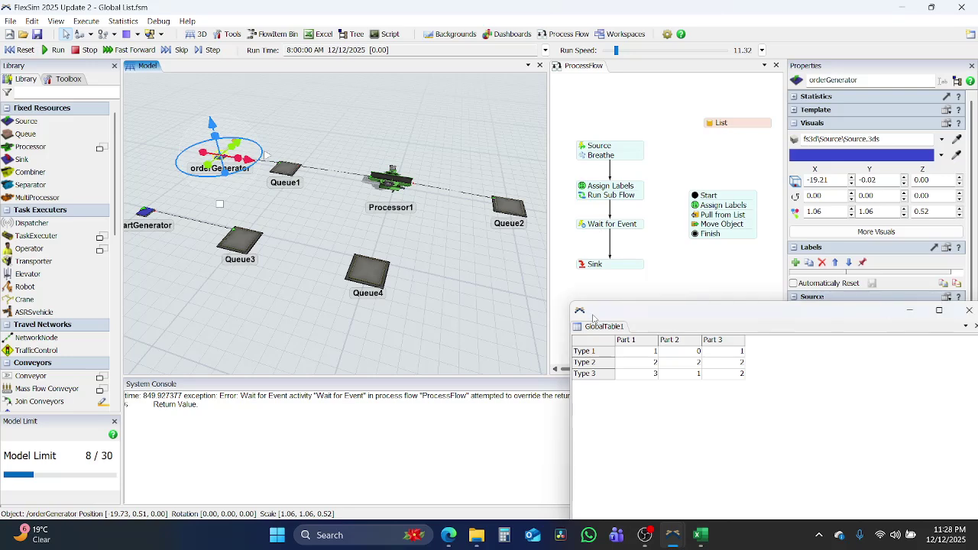
left_click_drag(661, 314, 199, 100)
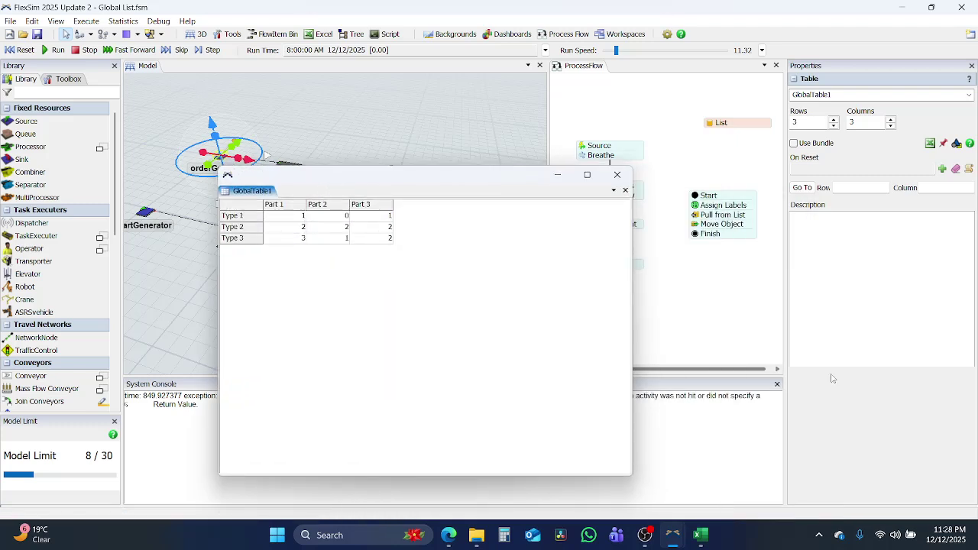
left_click(202, 162)
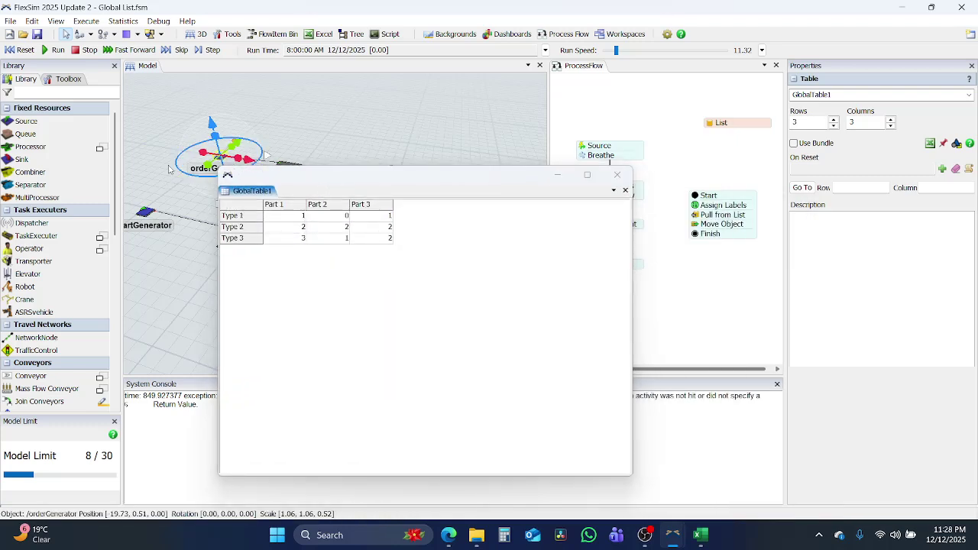
left_click(224, 159)
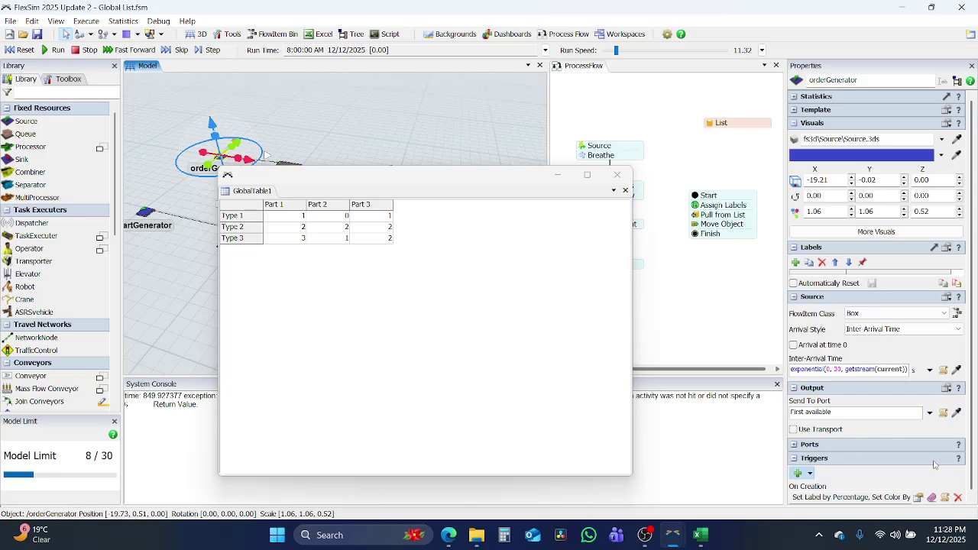
left_click(901, 328)
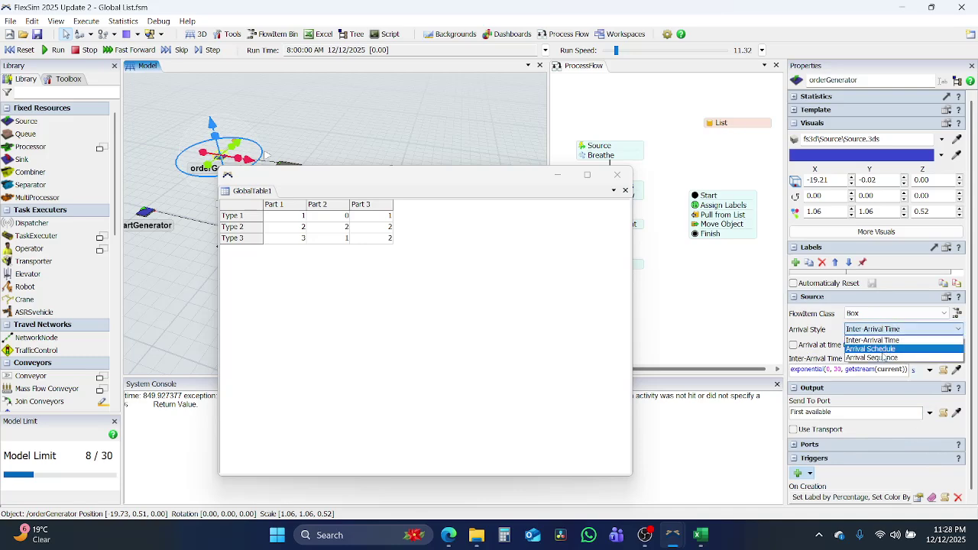
left_click(882, 350)
left_click(878, 367)
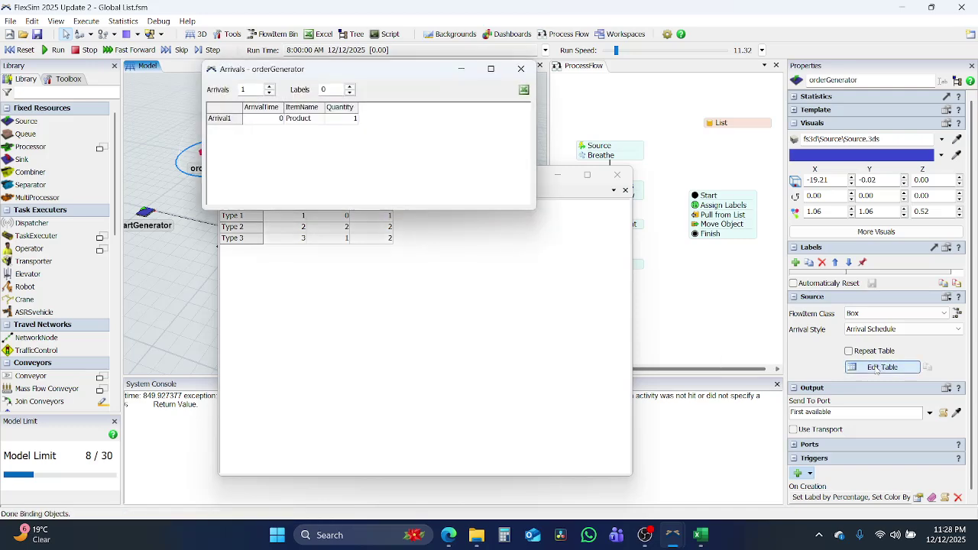
left_click(521, 69)
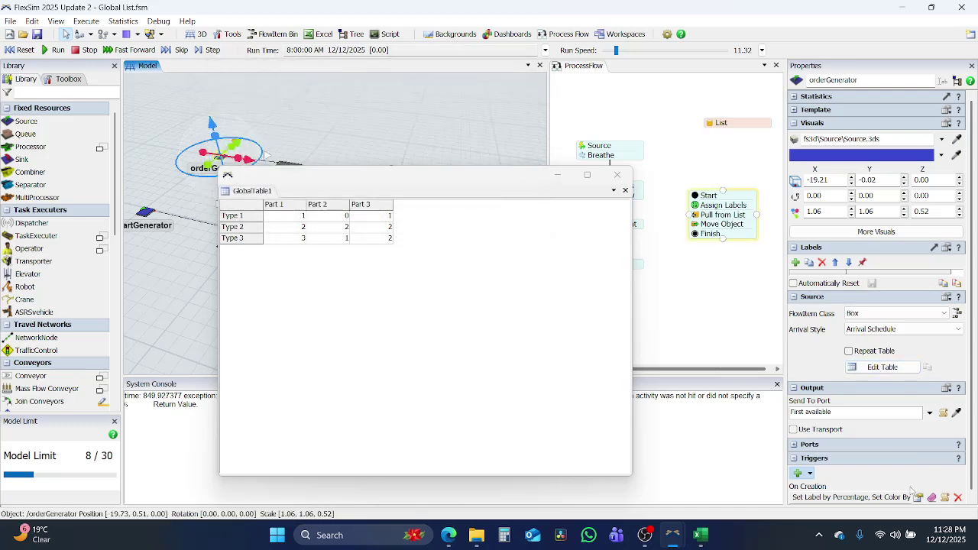
Set the percent for Type value 1 to 100 in orderGenerator's Set Label by Percentage trigger.
left_click(918, 498)
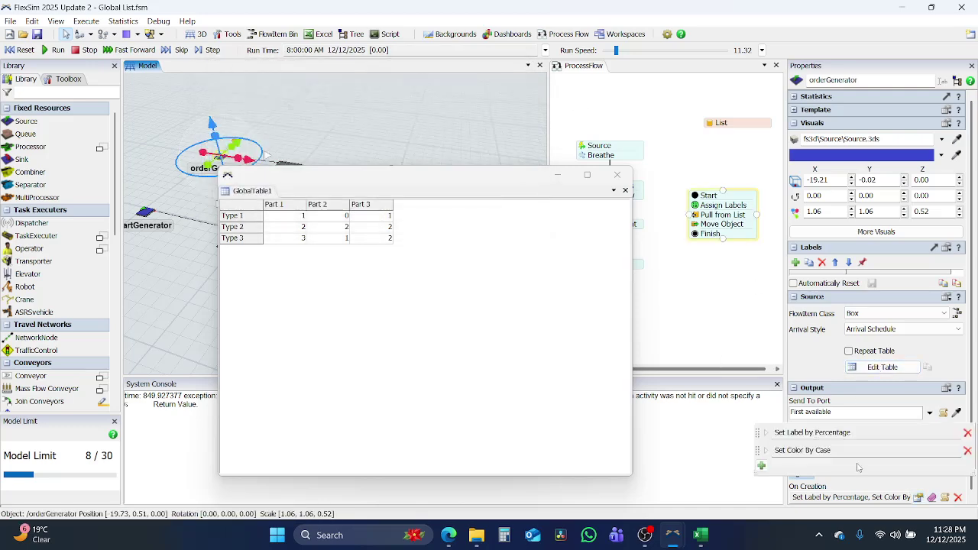
left_click(766, 433)
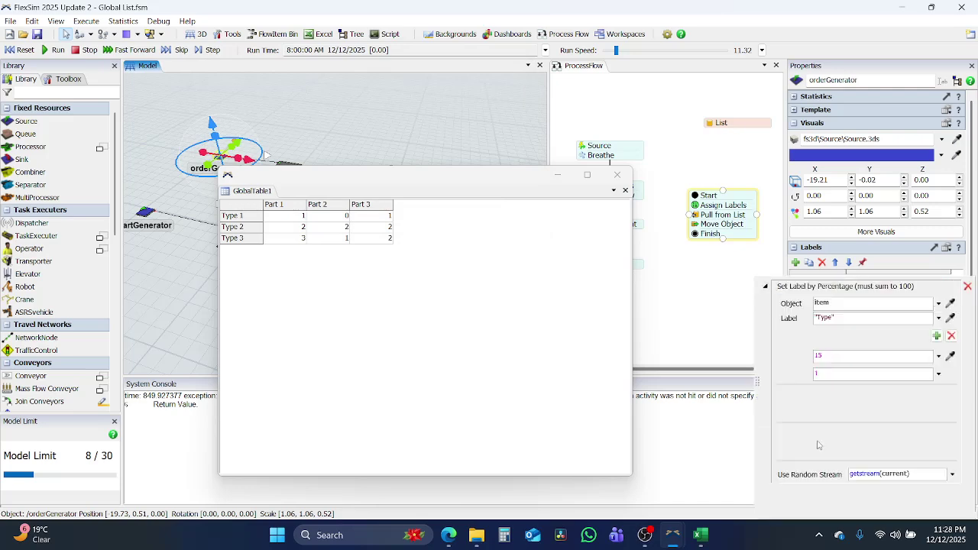
double_click(820, 356)
type("10")
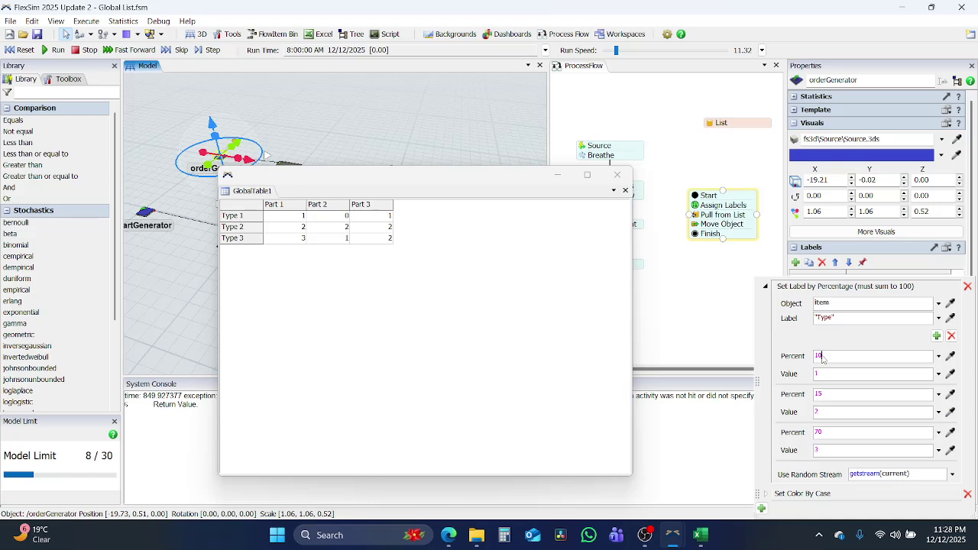
type("0")
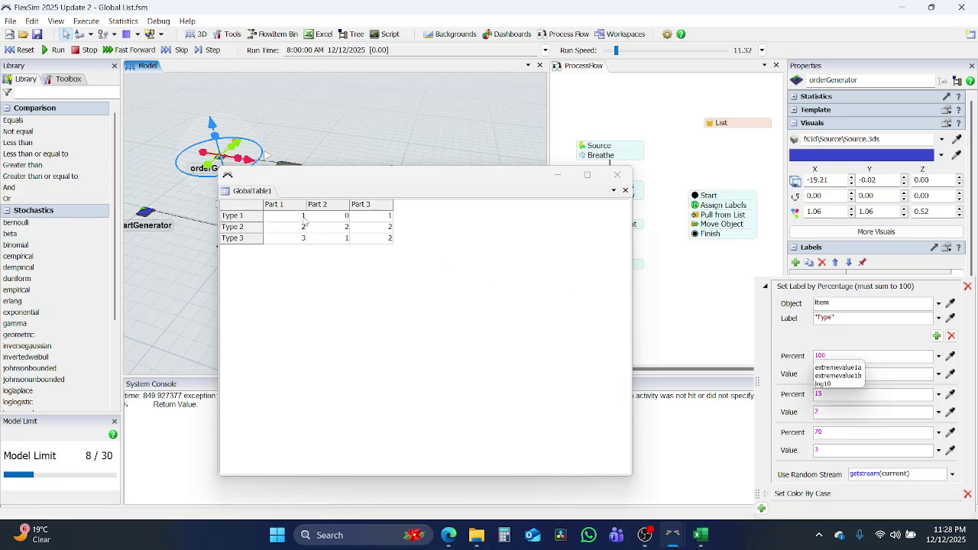
left_click(745, 301)
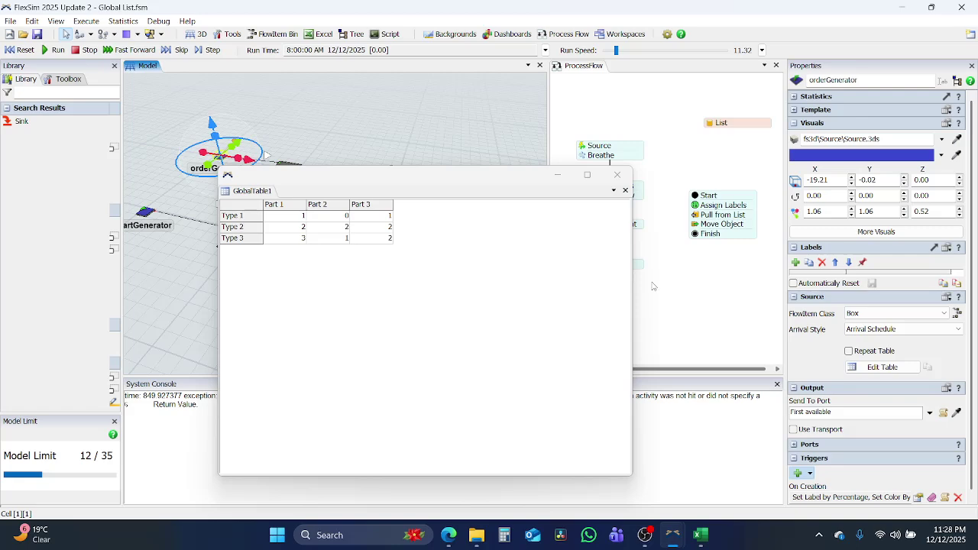
Move the GlobalTable1 window clear of the 3D model, then reset and run the simulation.
left_click(435, 178)
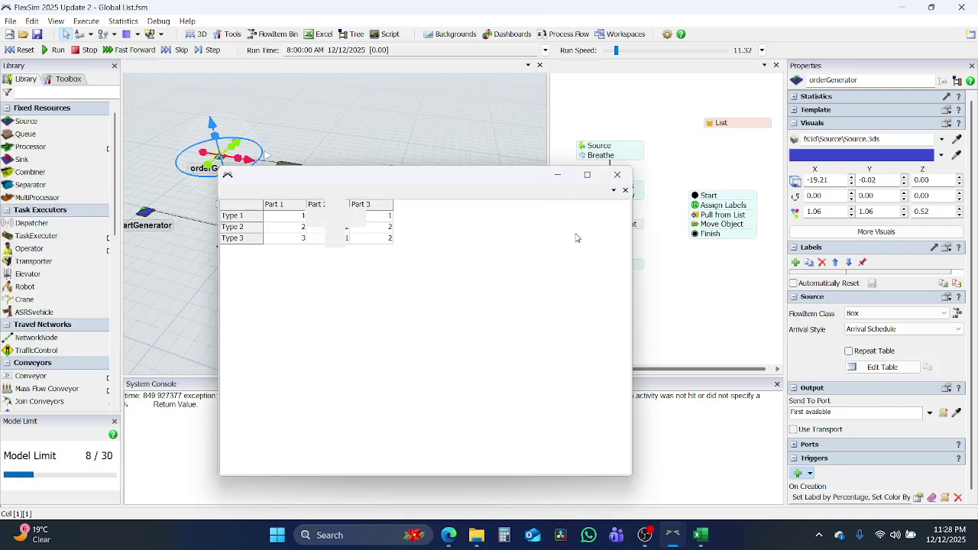
left_click_drag(435, 178, 626, 328)
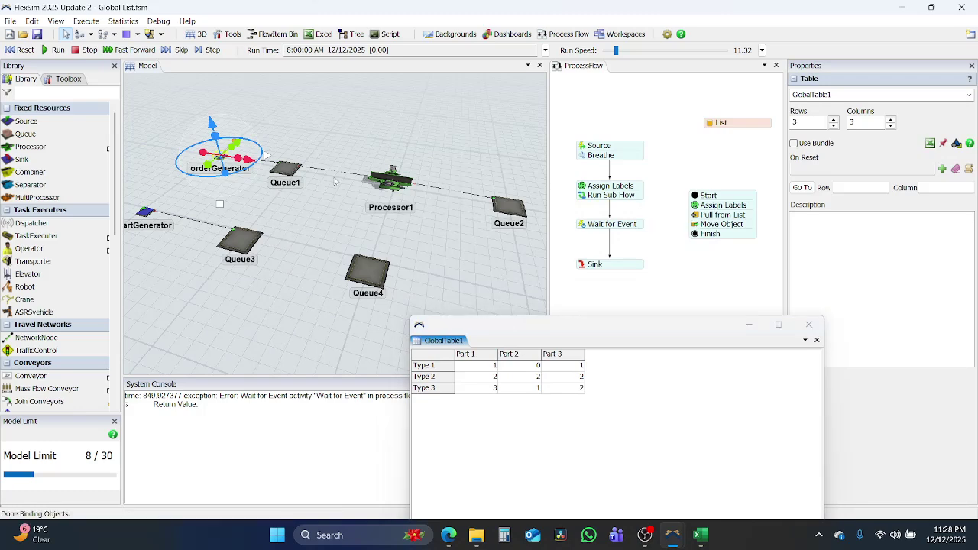
left_click(313, 215)
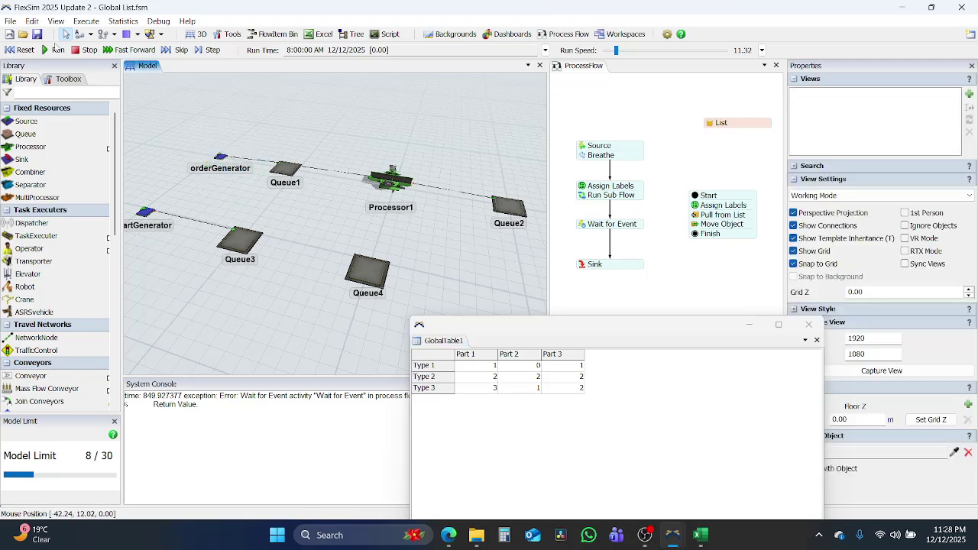
left_click(55, 49)
left_click(23, 50)
left_click(61, 52)
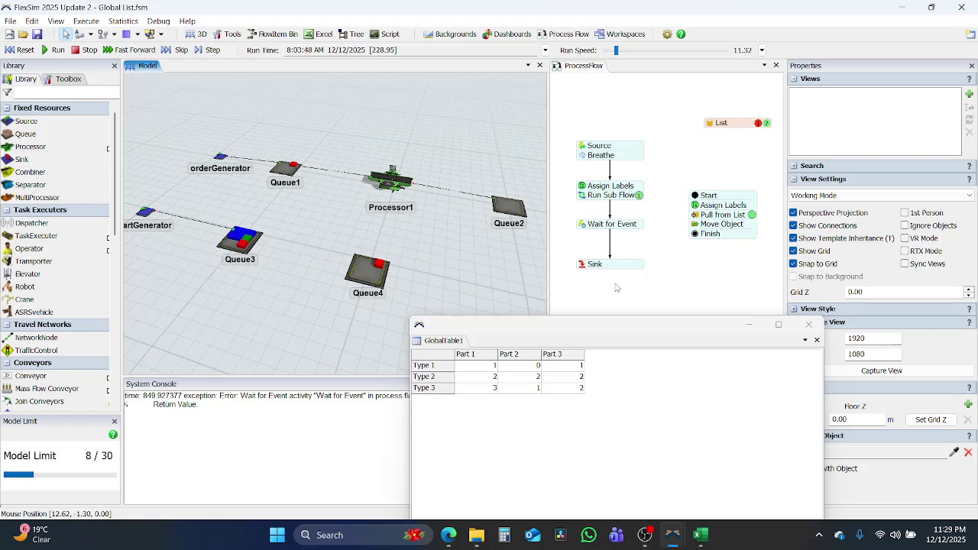
Review the Run Sub Flow settings, its parent and child token labels, and the Type label of the product in Queue1.
left_click_drag(631, 330, 654, 358)
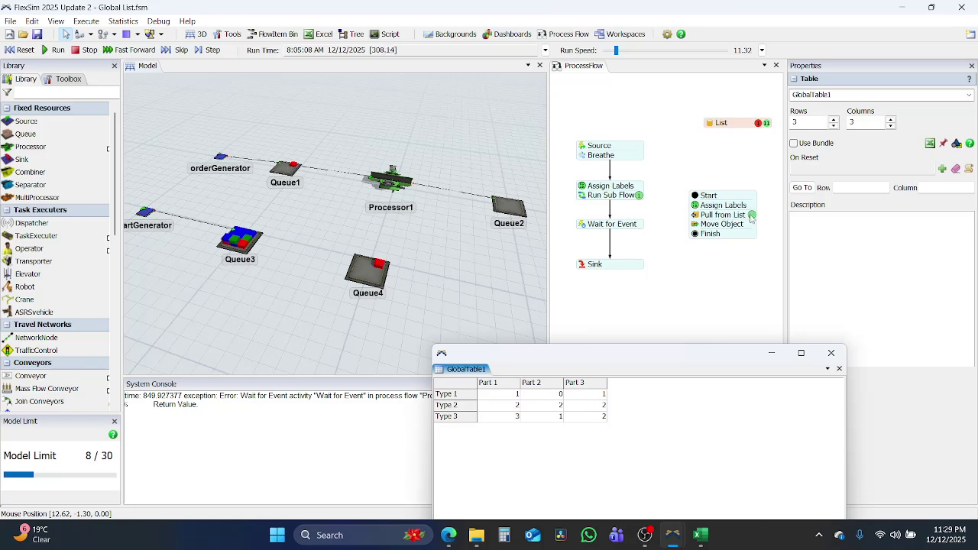
left_click(583, 199)
double_click(584, 198)
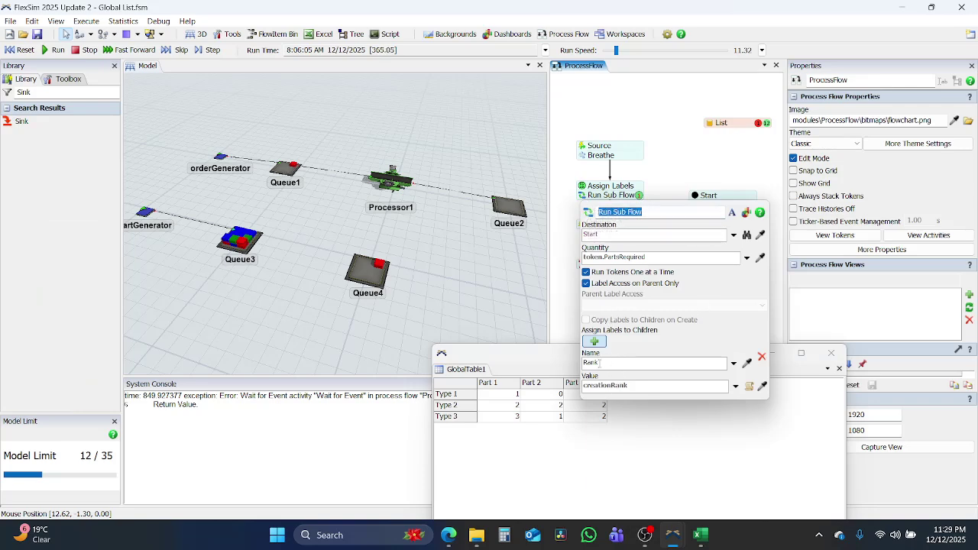
left_click(637, 196)
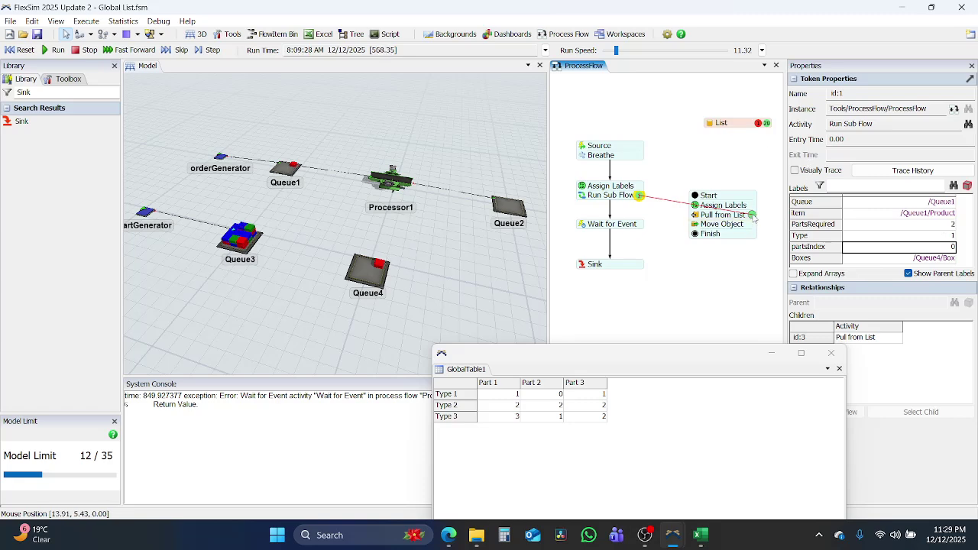
left_click(752, 215)
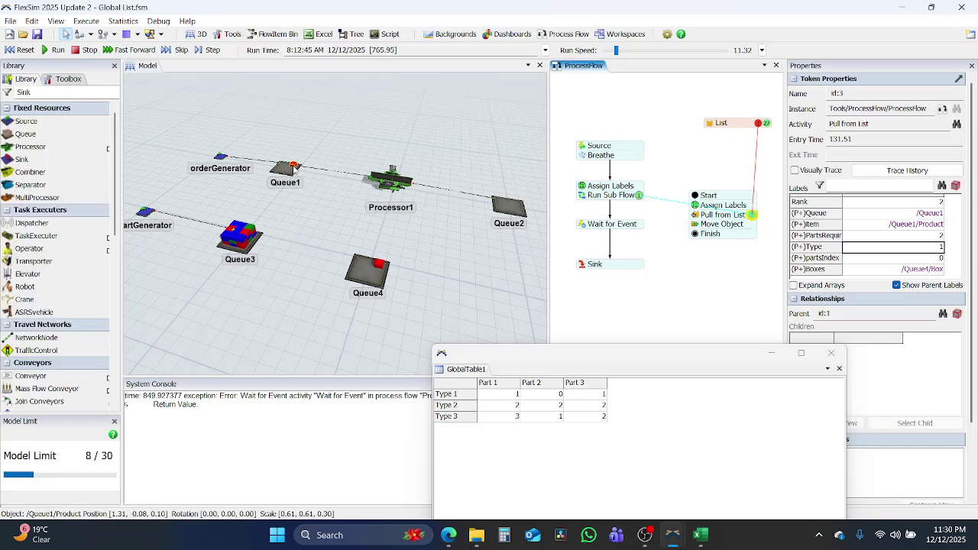
left_click(293, 167)
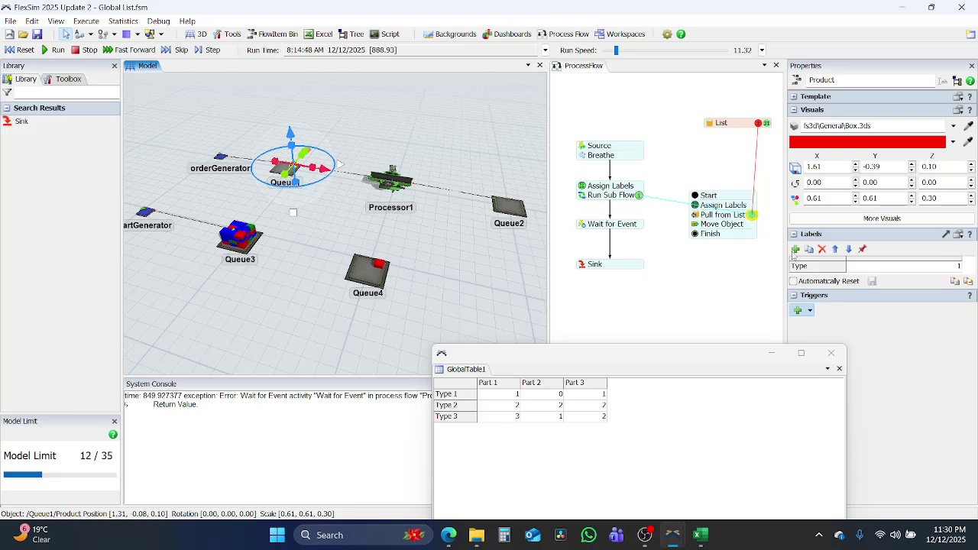
Review the sub flow's partsIndex lookup settings (table, row and column) and the labels of the token waiting at Pull from List.
left_click(685, 202)
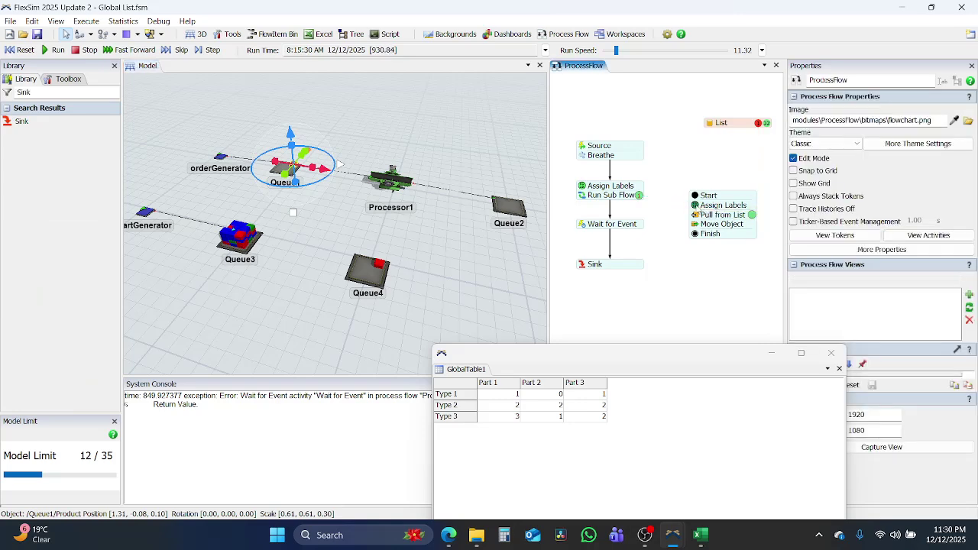
left_click(703, 206)
left_click(852, 313)
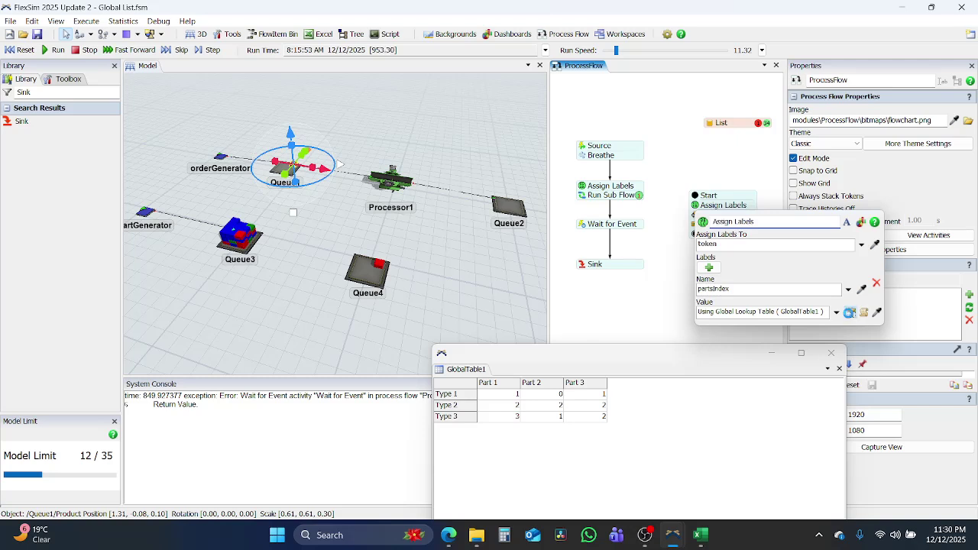
left_click(766, 346)
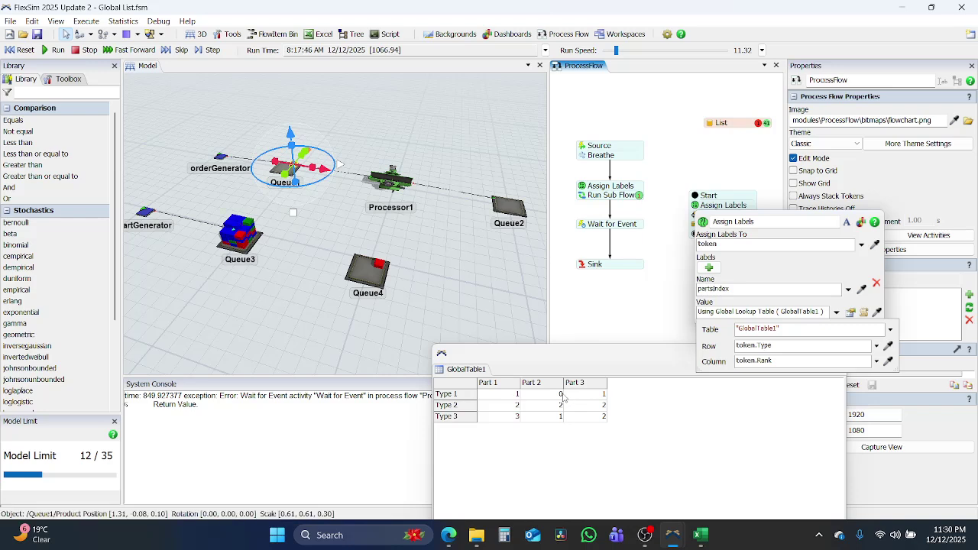
left_click(623, 312)
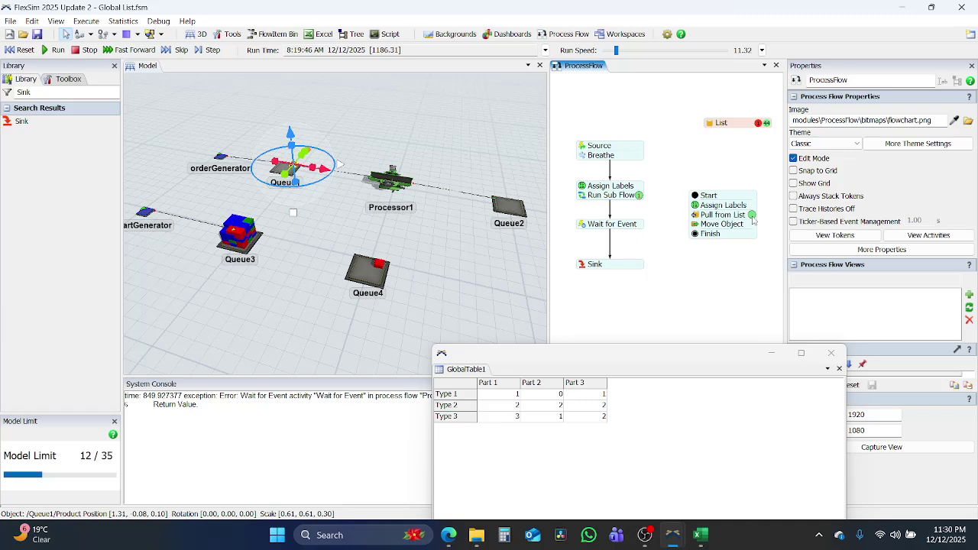
left_click(752, 216)
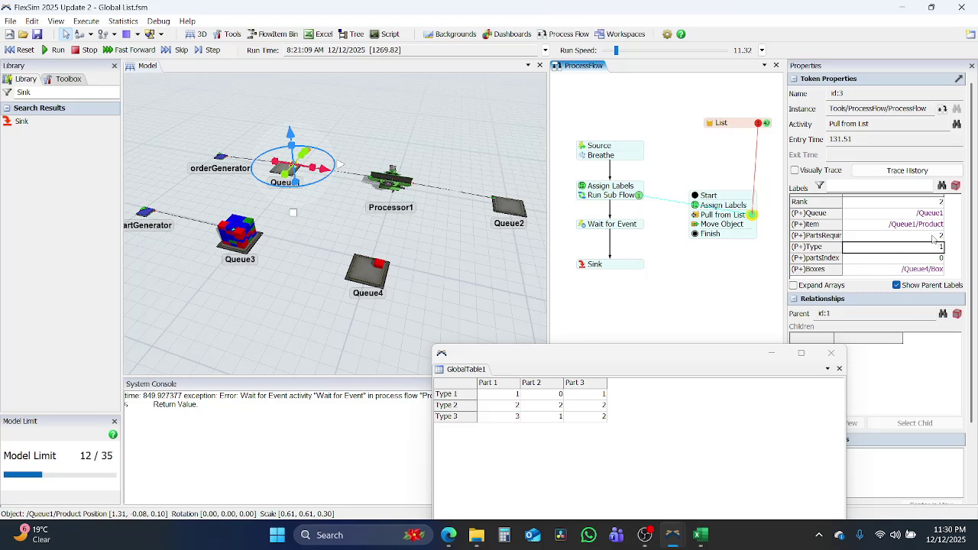
double_click(696, 207)
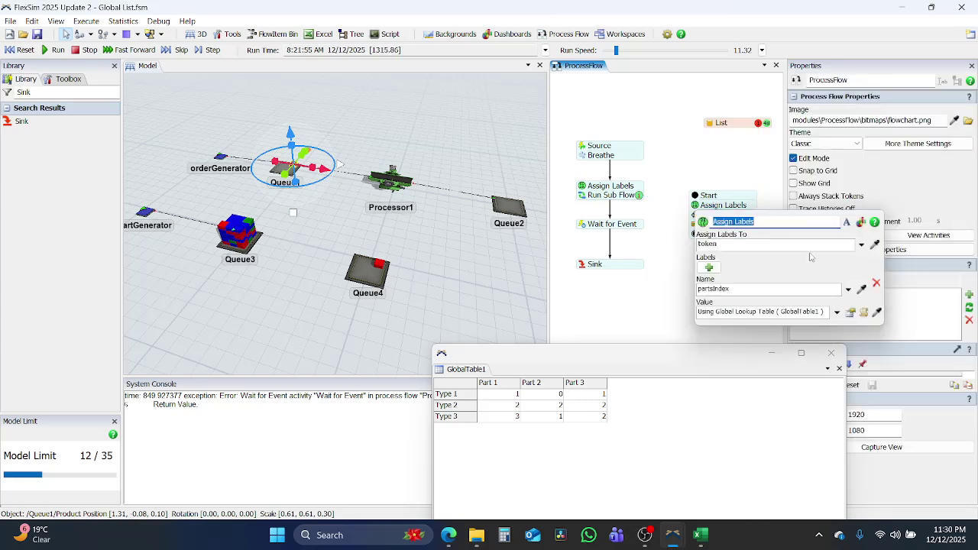
left_click(850, 313)
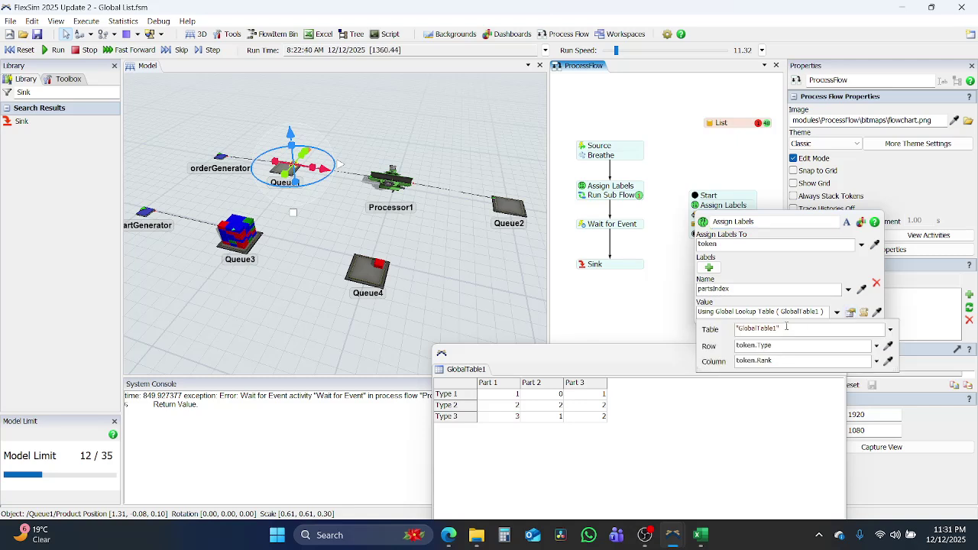
left_click(658, 265)
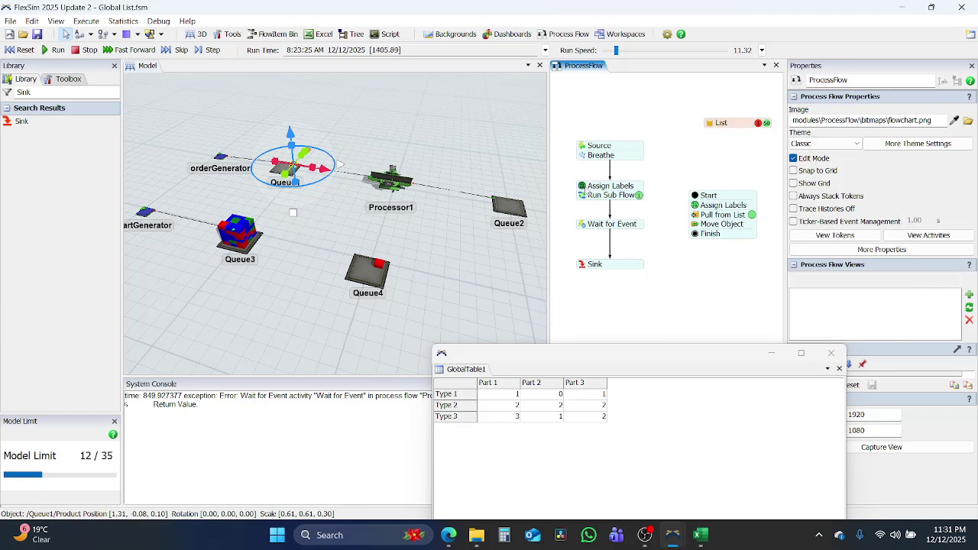
Set the row of the PartsRequired lookup in the main flow's Assign Labels activity to token.item.Type.
left_click(586, 192)
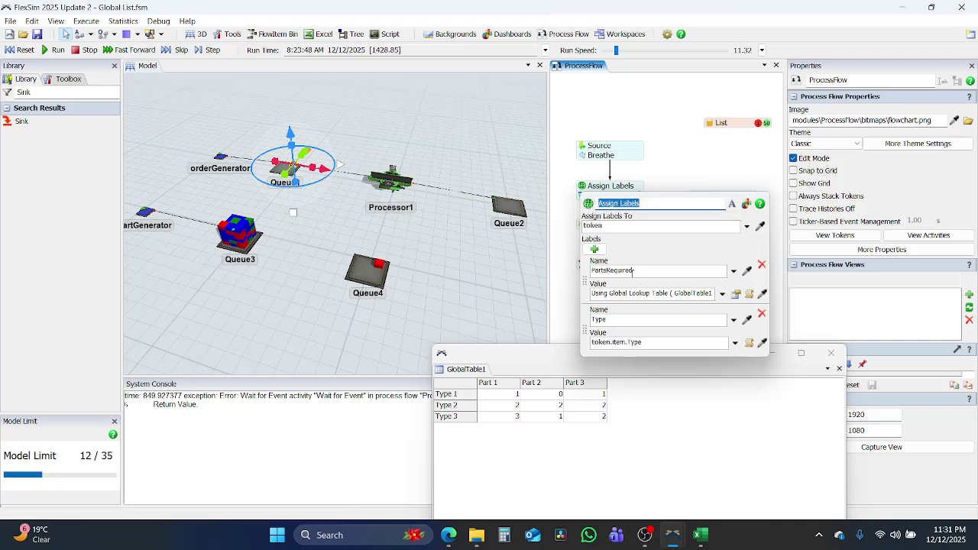
left_click(735, 295)
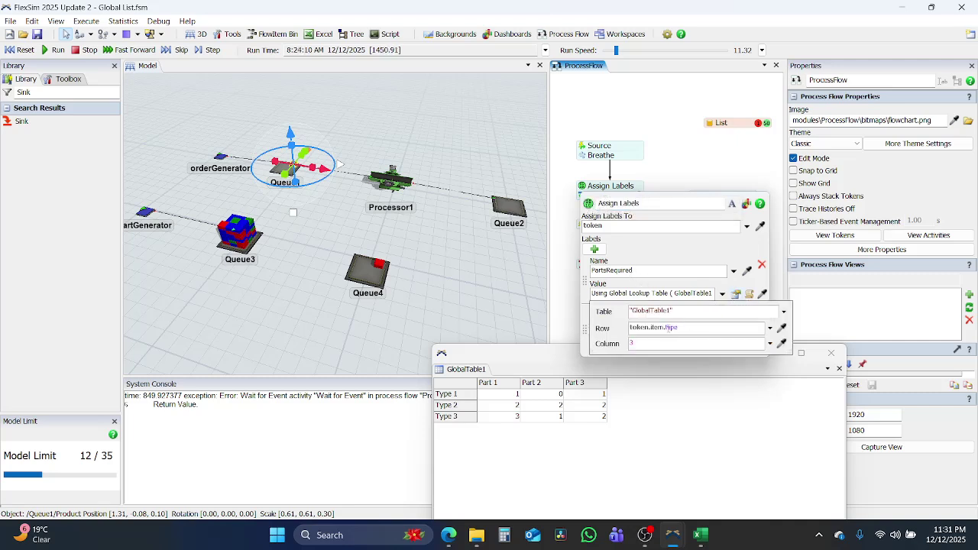
double_click(687, 328)
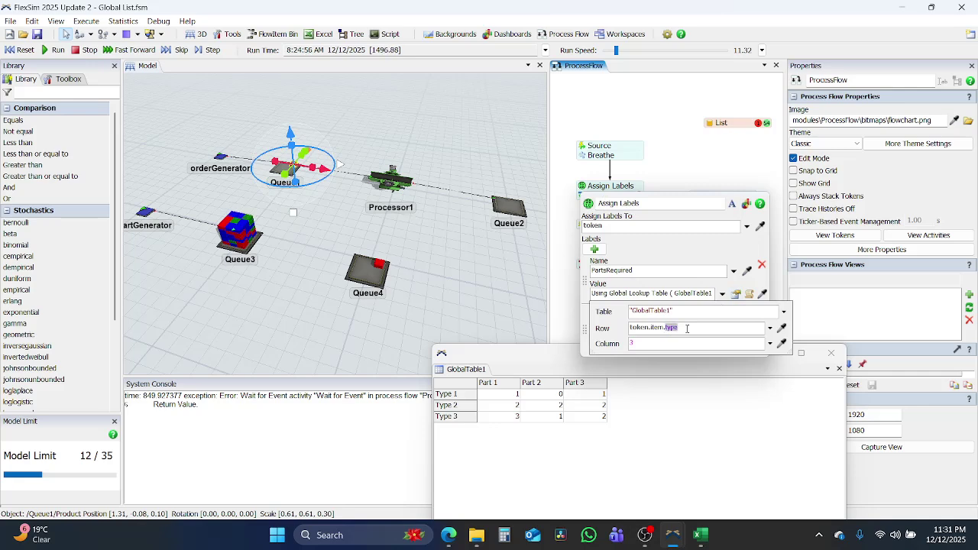
type("Type")
left_click(679, 187)
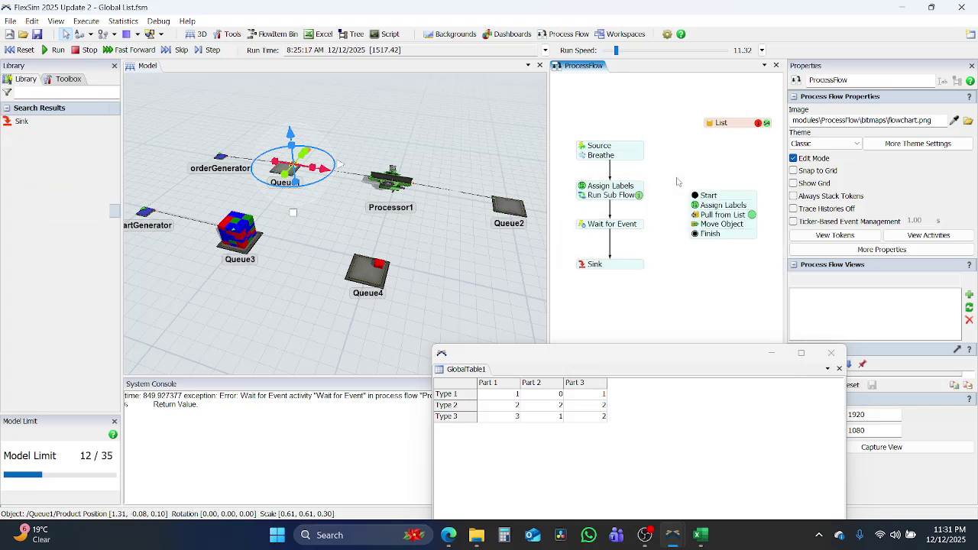
Reset and run the simulation, checking the Type label of the product in Queue1.
left_click(19, 50)
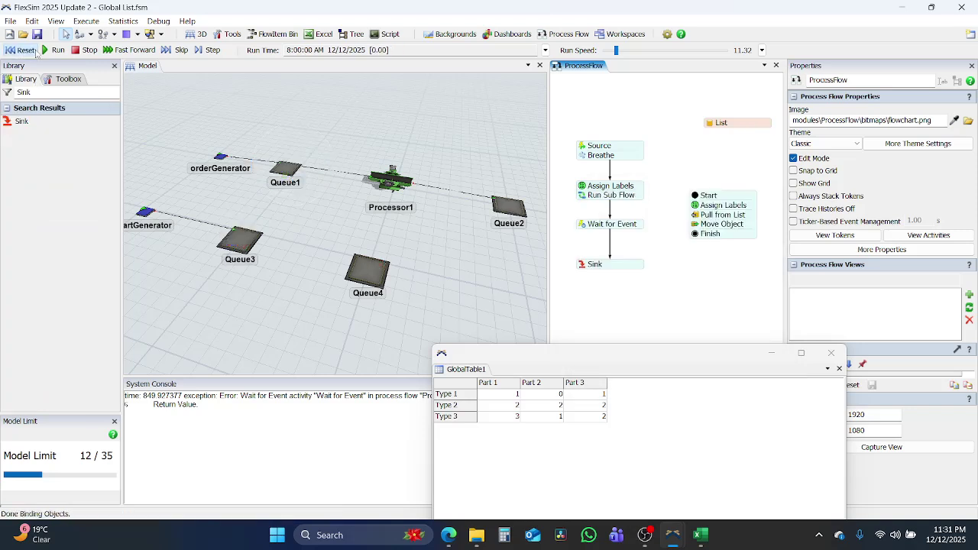
left_click(55, 50)
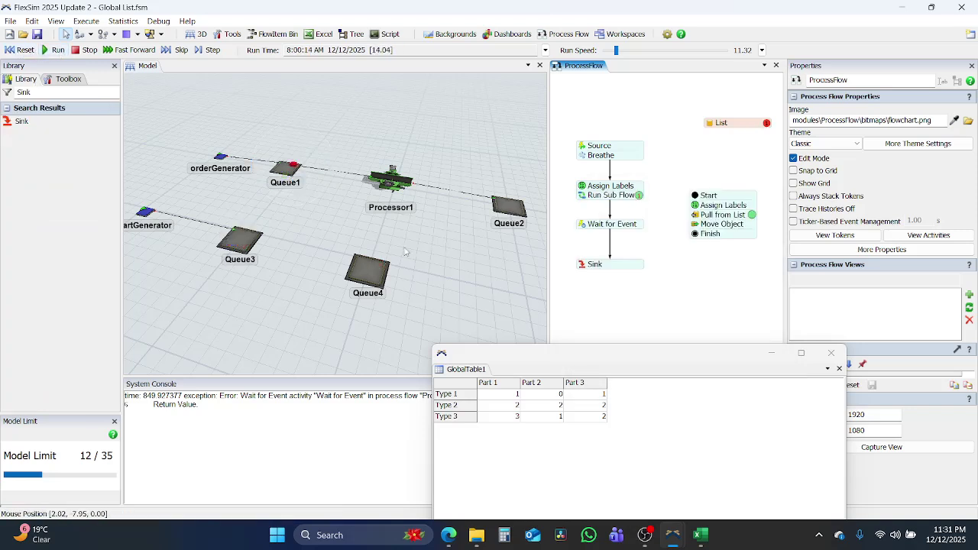
left_click(19, 50)
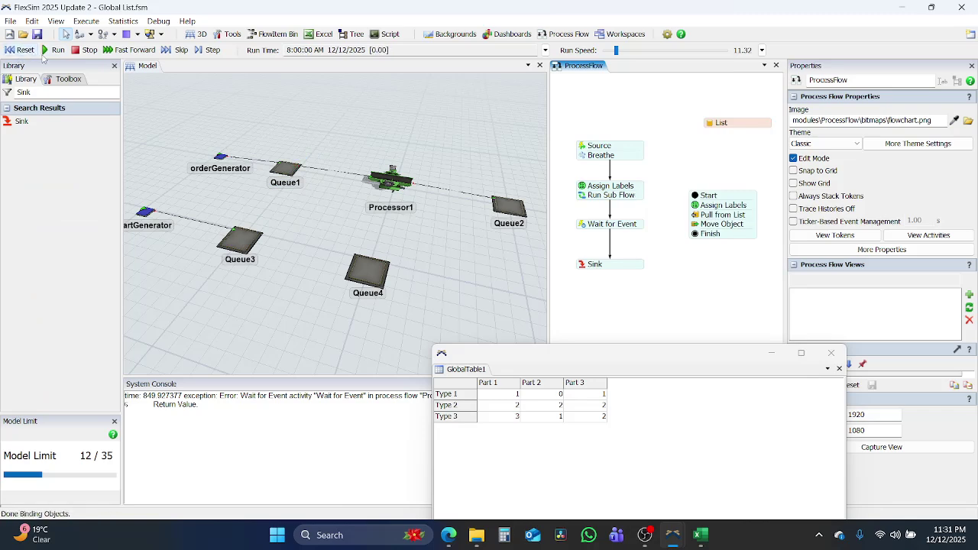
left_click(53, 50)
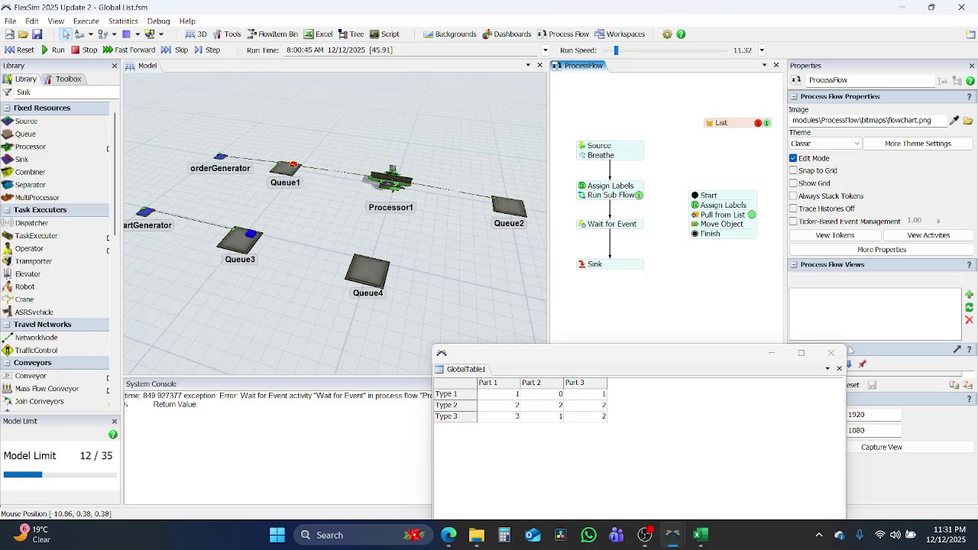
left_click(293, 166)
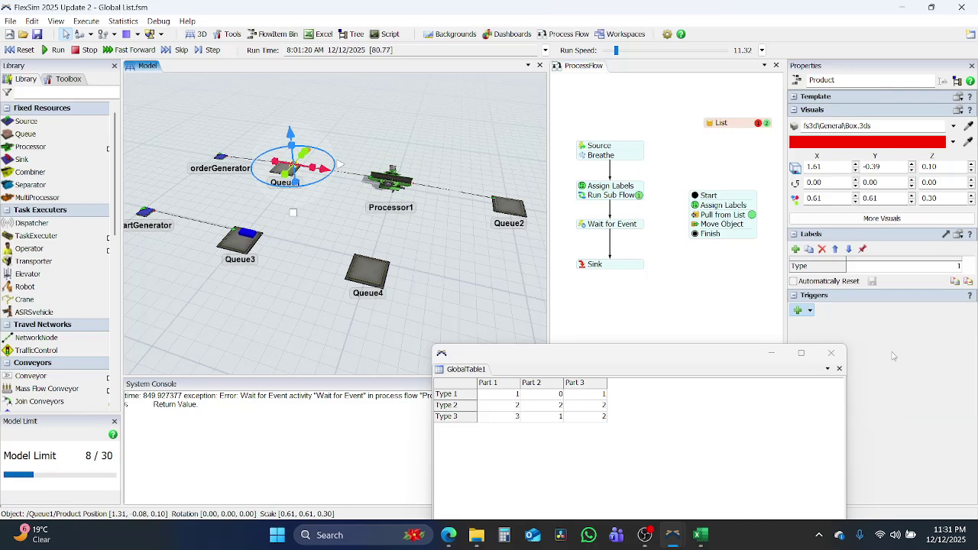
left_click(715, 298)
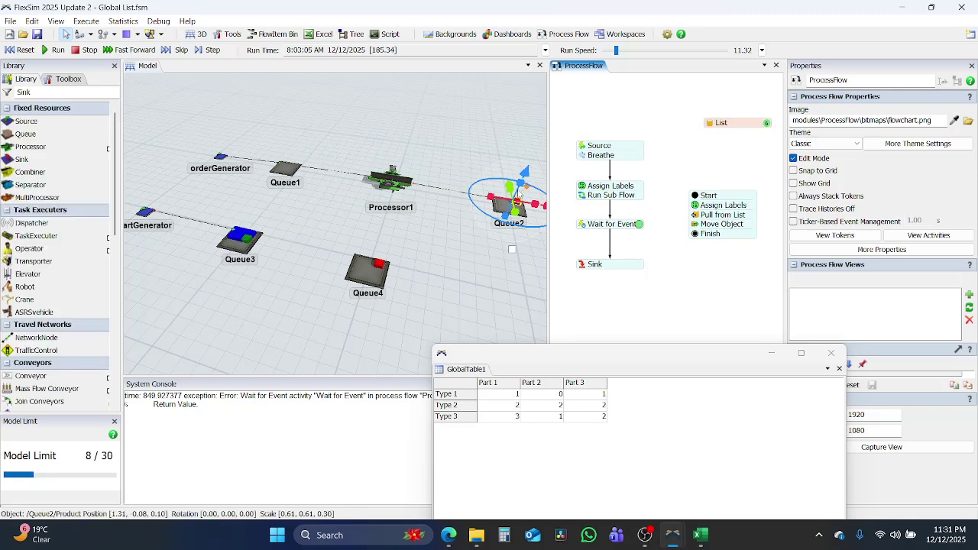
left_click(512, 249)
Set the Type 1, Part 3 value in GlobalTable1 to 2 and rerun the simulation from the start.
left_click(20, 51)
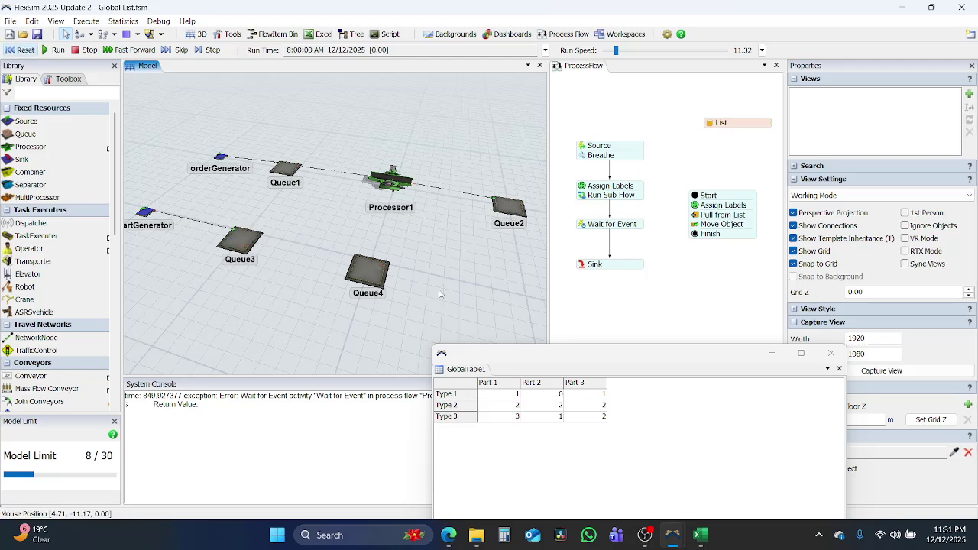
left_click(592, 393)
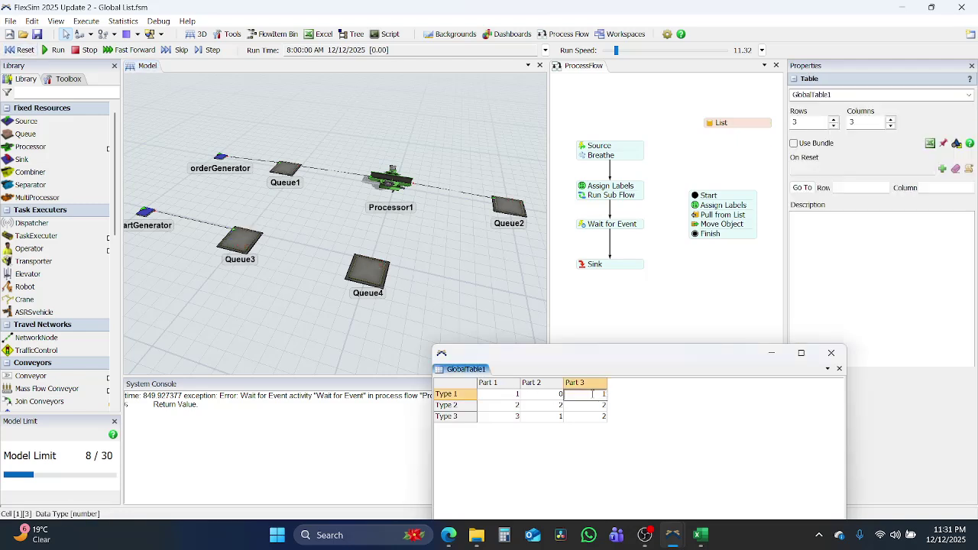
left_click(678, 302)
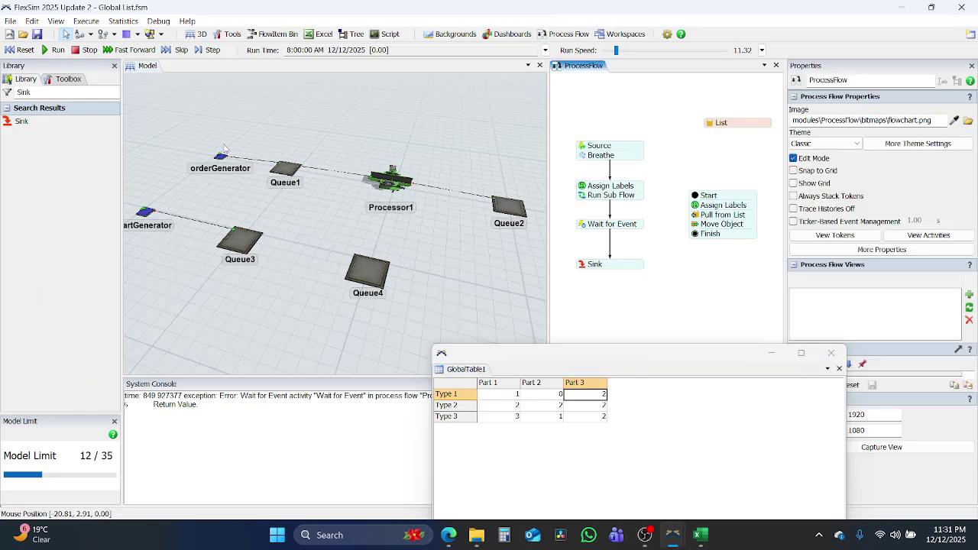
left_click(50, 51)
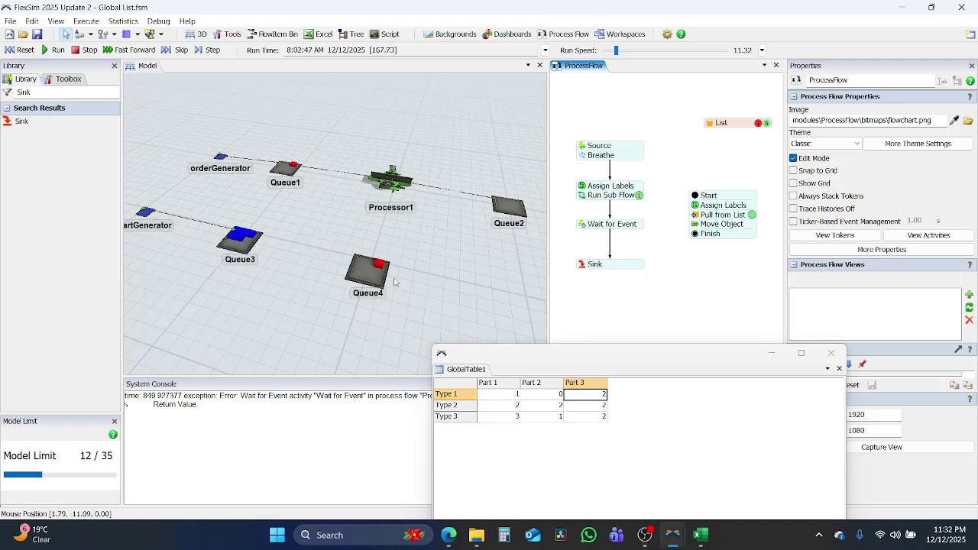
Check the waiting child token's labels against the sub flow's Pull from List query and Assign Labels lookup.
left_click(752, 217)
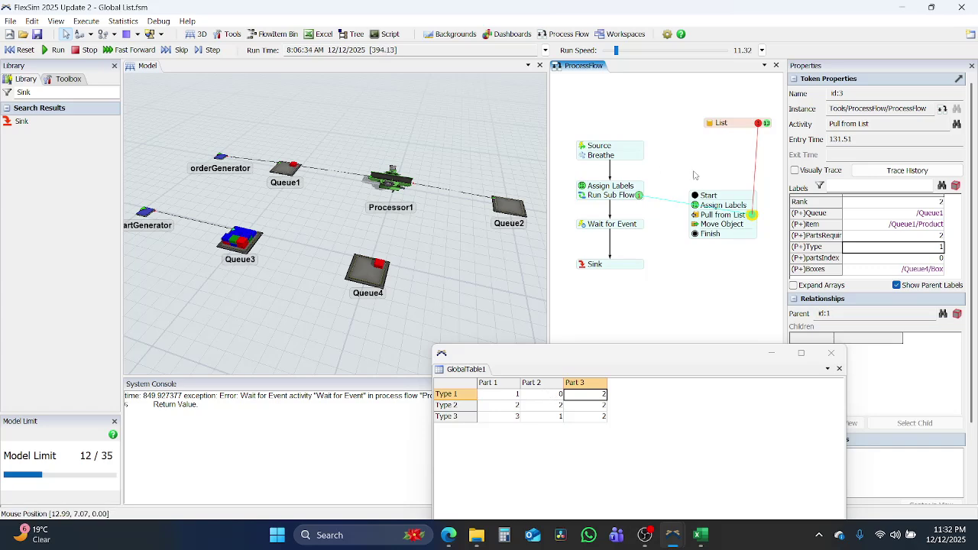
left_click(701, 219)
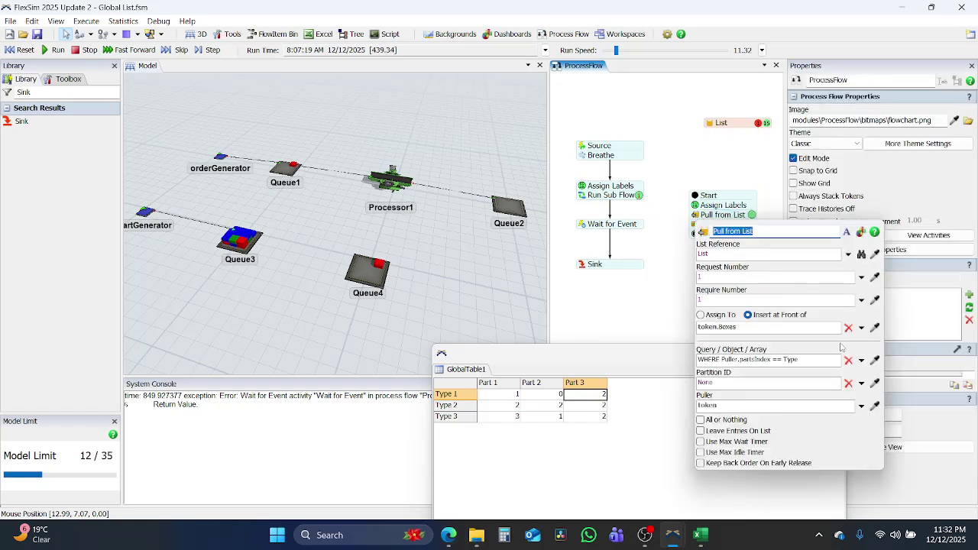
left_click(672, 290)
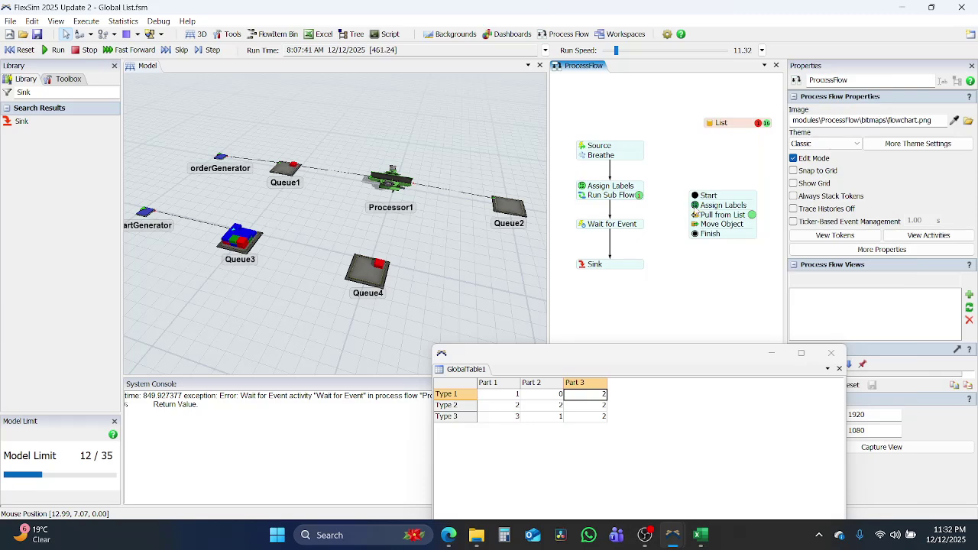
double_click(710, 205)
left_click(835, 312)
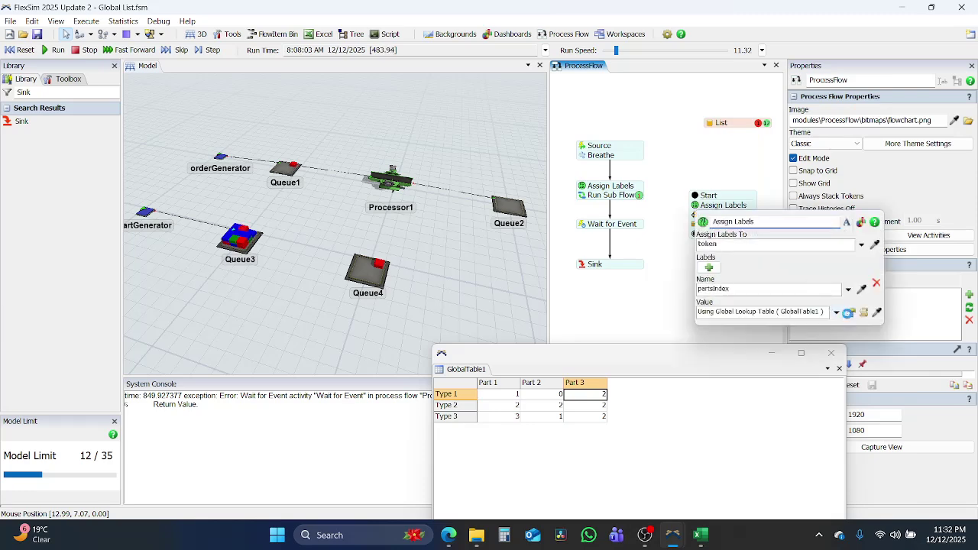
left_click(644, 305)
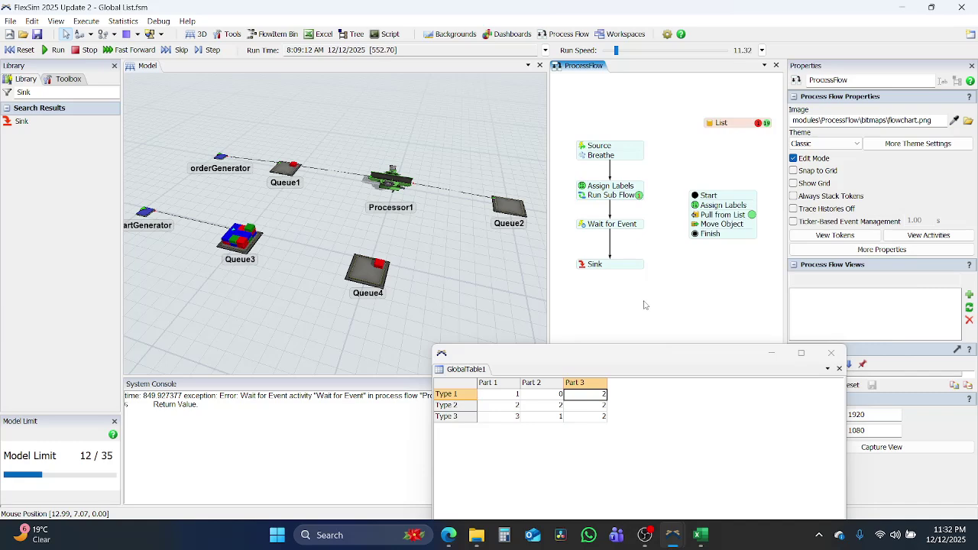
Set the Type 1, Part 3 value in GlobalTable1 to 1, then reset and run the simulation.
left_click(574, 395)
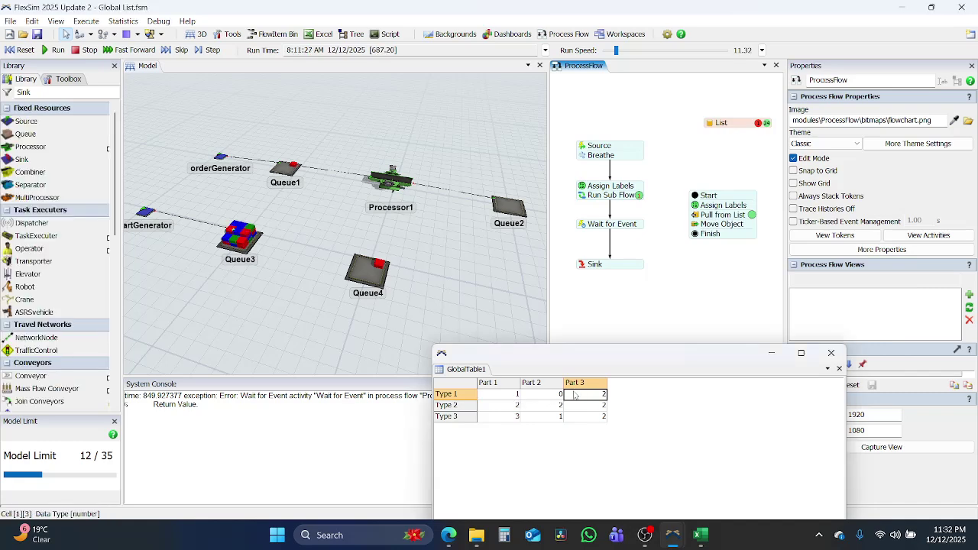
left_click(554, 395)
left_click(599, 395)
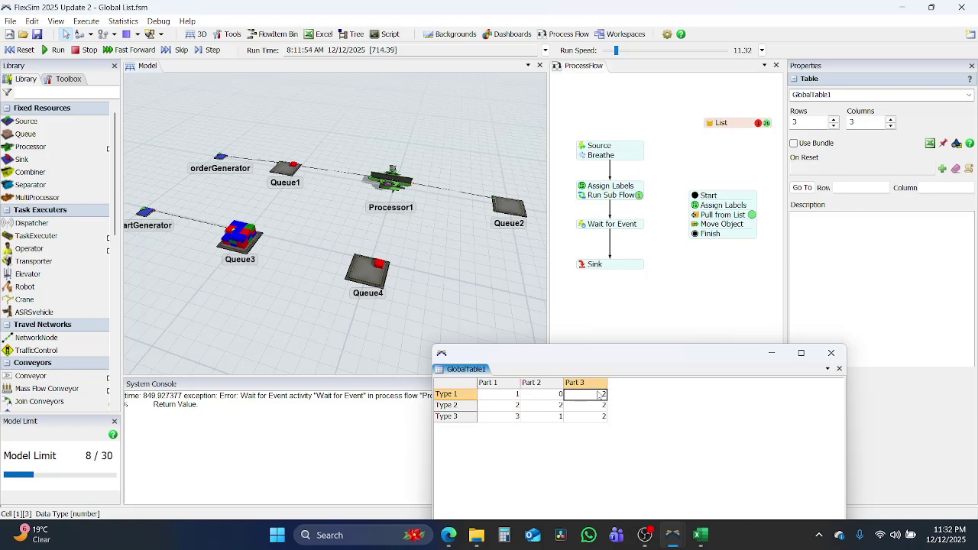
type("1")
left_click(674, 422)
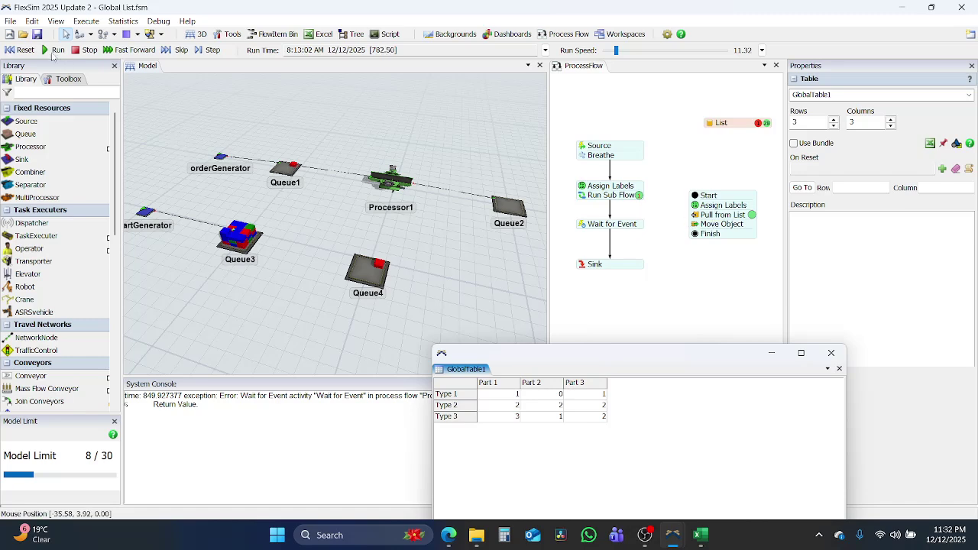
left_click(22, 49)
left_click(55, 50)
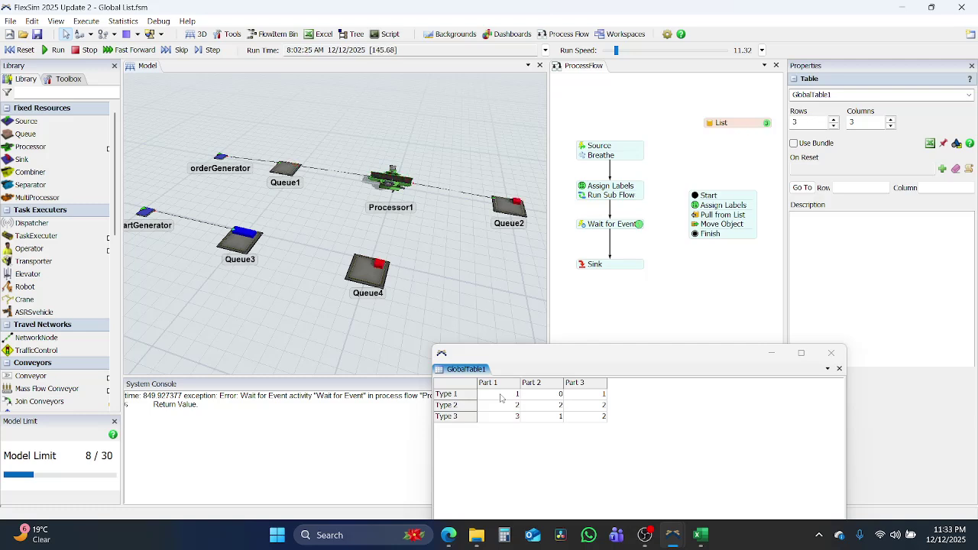
Set the Type 1, Part 2 value in GlobalTable1 to 1, test it with a simulation run, and reset the model.
left_click(20, 50)
left_click(558, 395)
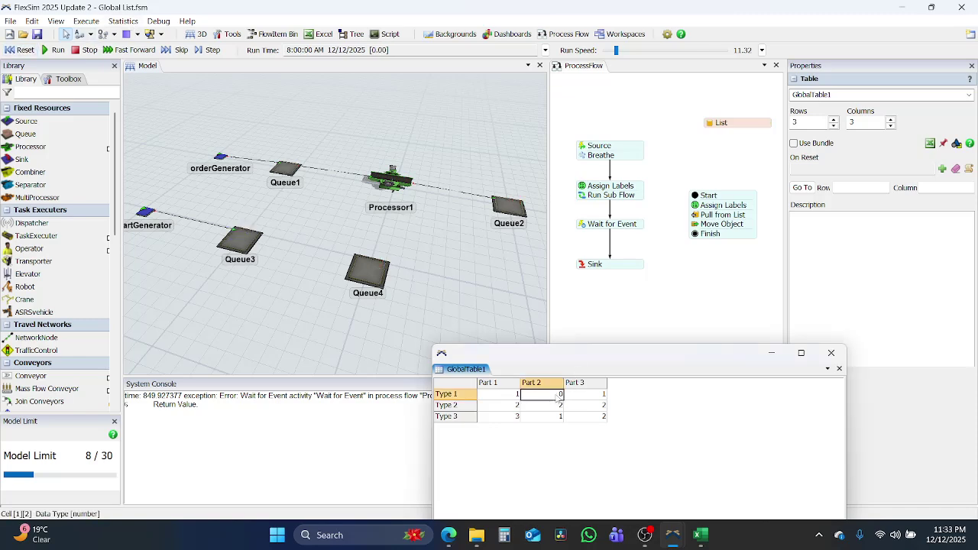
type("1")
left_click(678, 427)
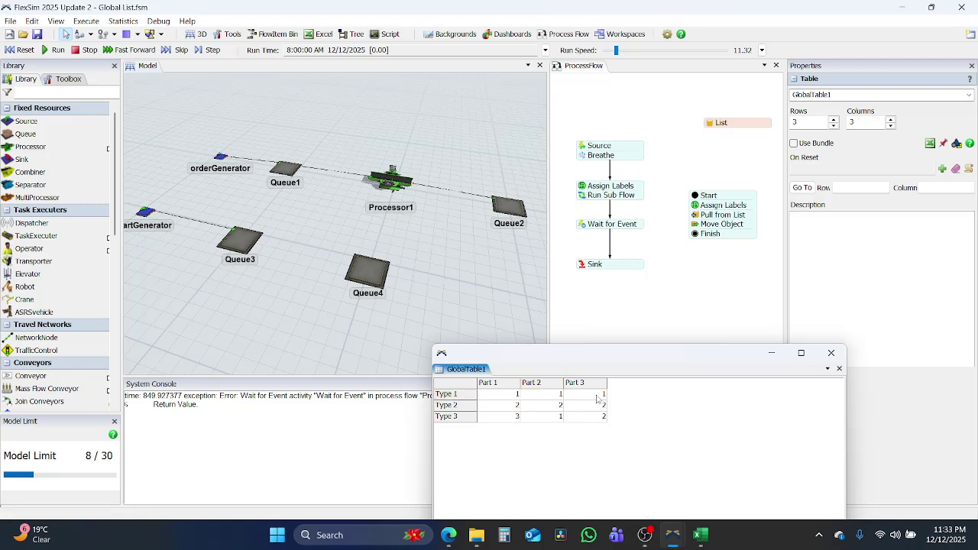
left_click(54, 50)
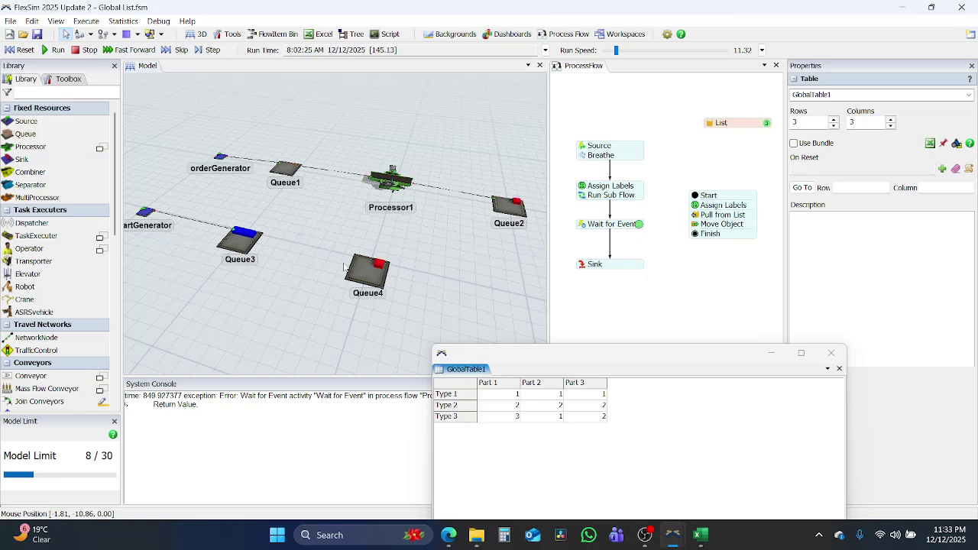
left_click(19, 50)
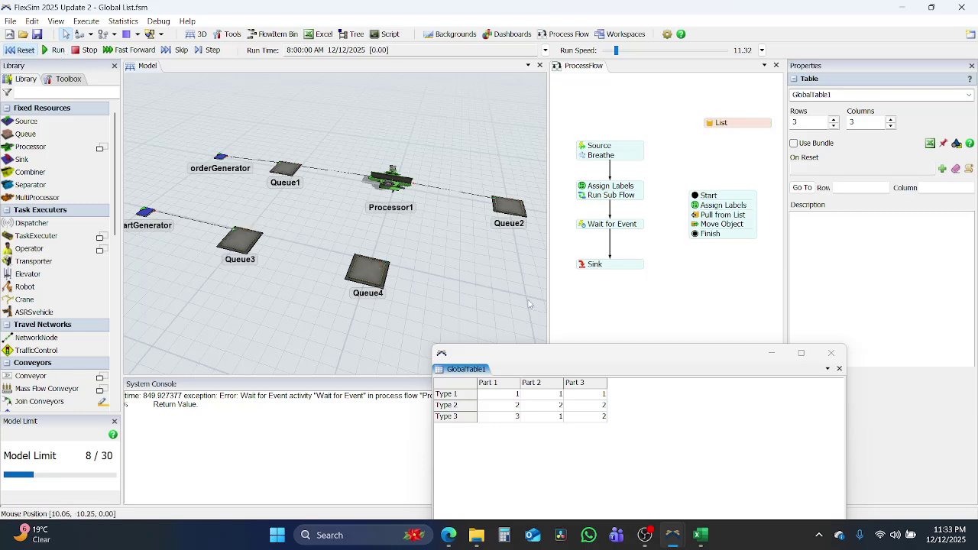
Set the Type 1, Part 3 value in GlobalTable1 to 2, then test it with a simulation run and reset the model.
left_click(549, 395)
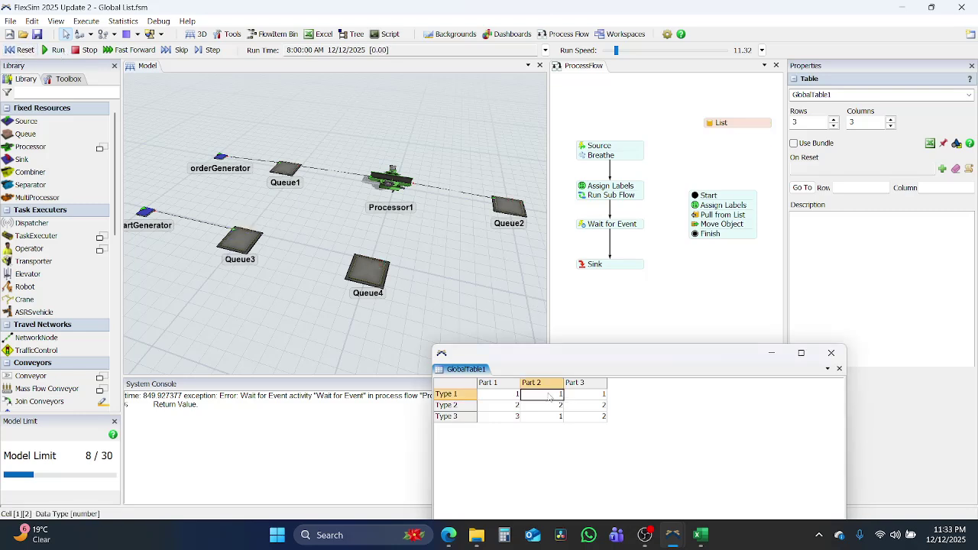
left_click(601, 394)
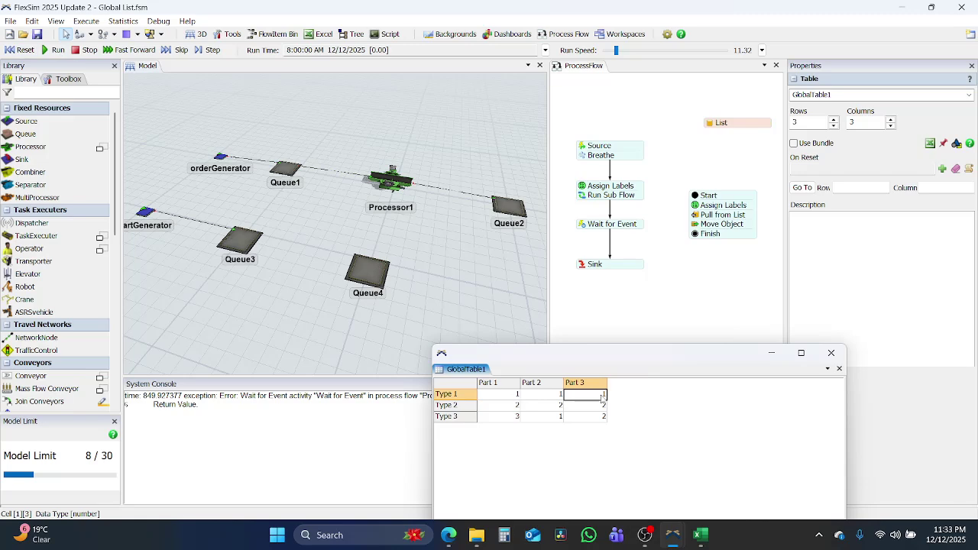
type("2")
left_click(694, 417)
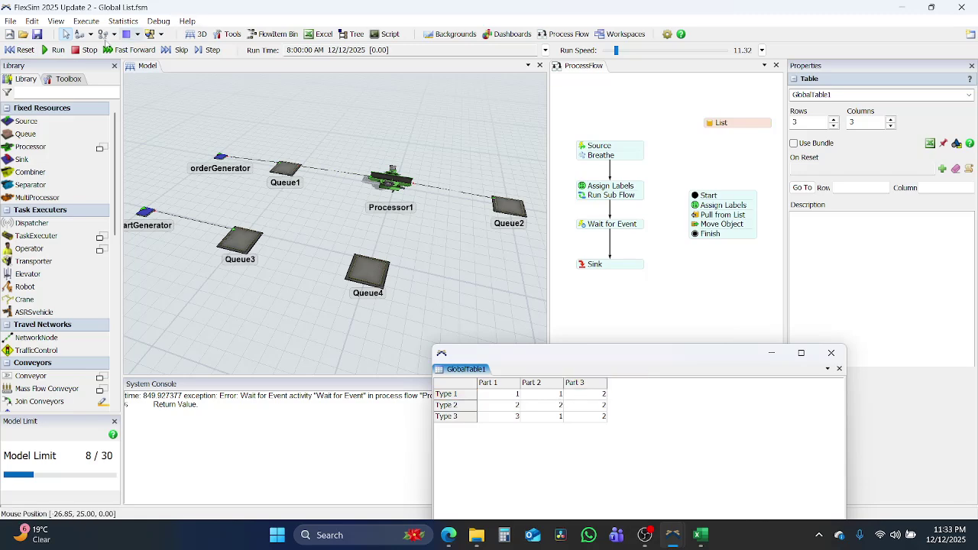
left_click(55, 53)
left_click(54, 51)
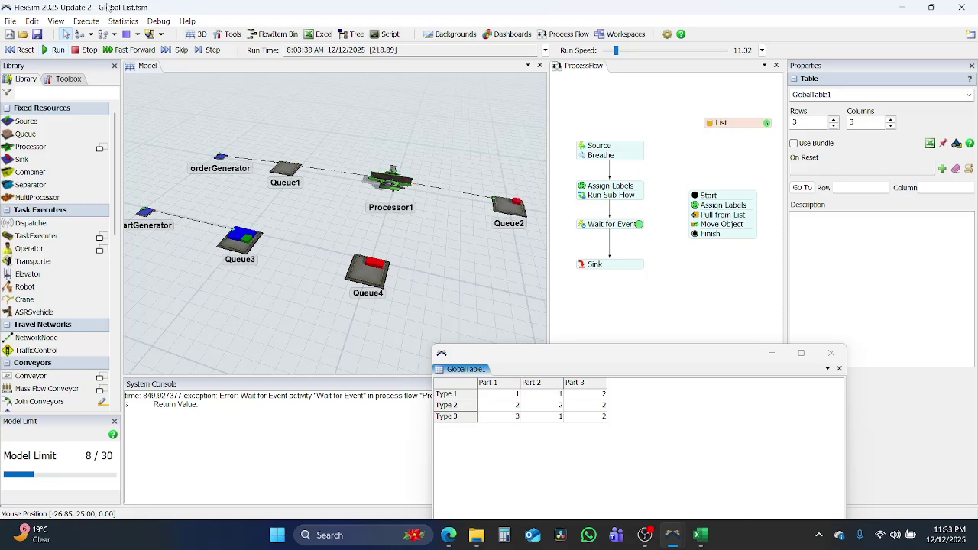
left_click(20, 49)
Set the Type 1, Part 2 value in GlobalTable1 to 2, then run the simulation and reset it.
left_click(550, 396)
type("2")
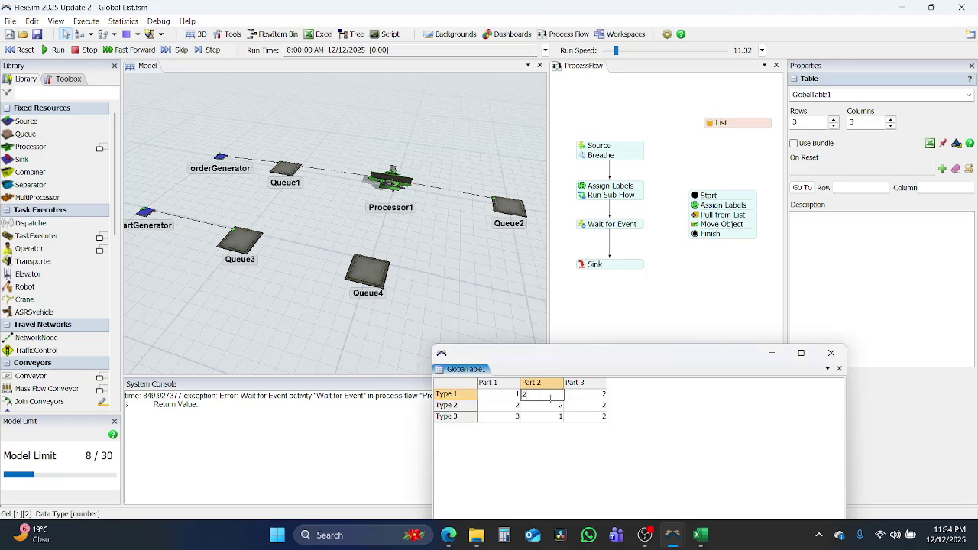
left_click(692, 441)
left_click(55, 50)
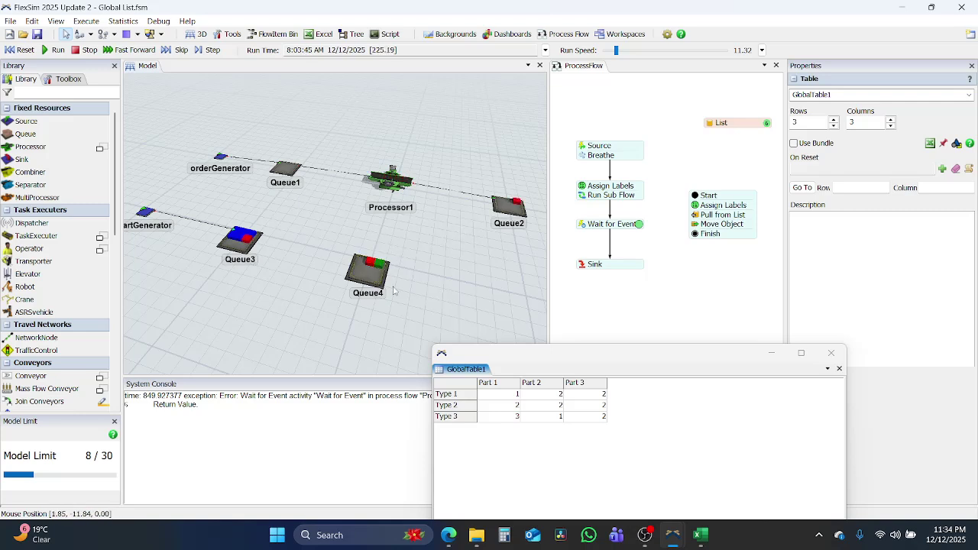
left_click(25, 50)
Set the Type 1, Part 3 value in GlobalTable1 to 3, run the simulation, and close the table window.
left_click(603, 394)
type("3")
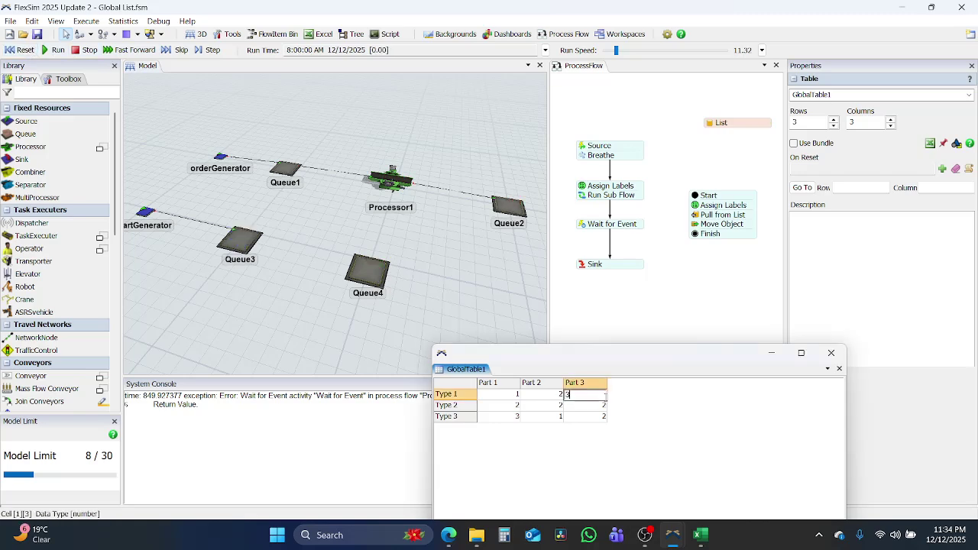
left_click(672, 413)
left_click(54, 49)
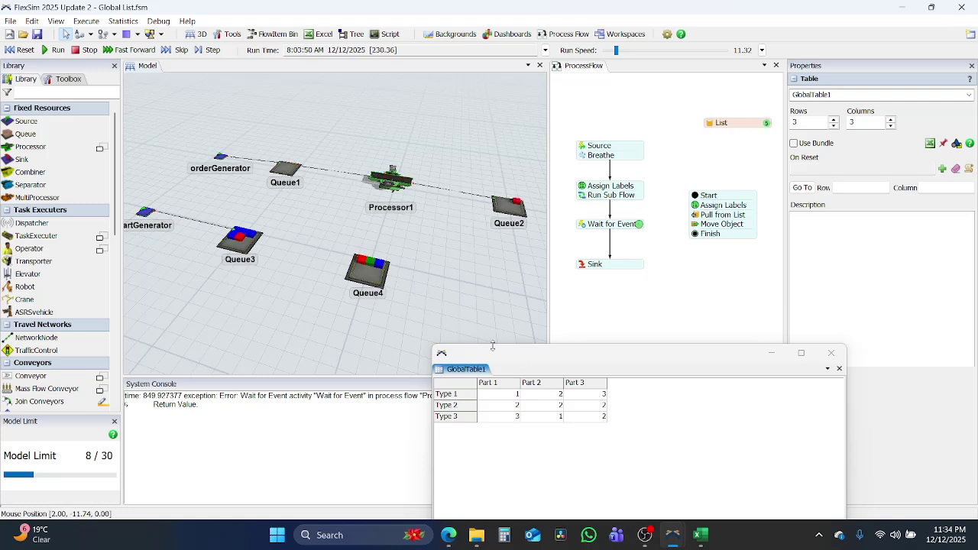
left_click(830, 355)
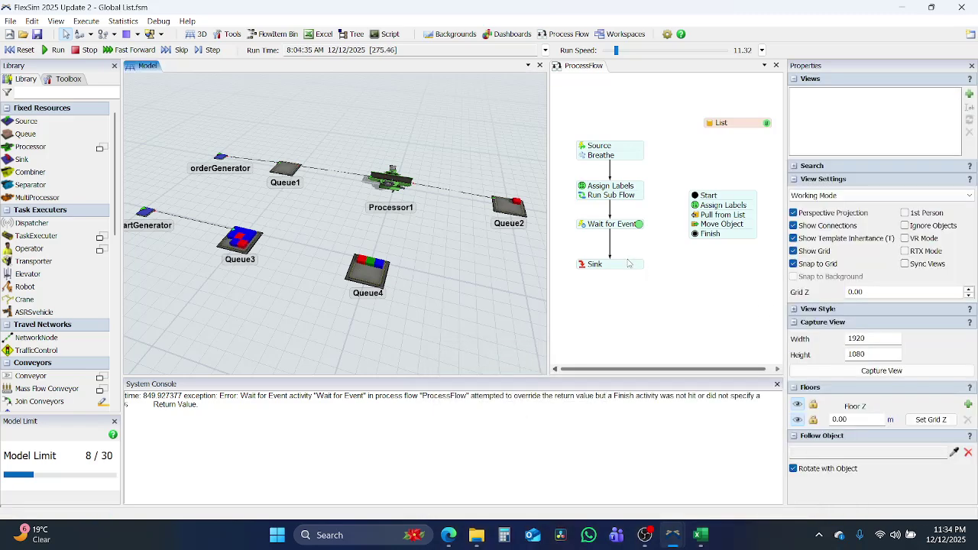